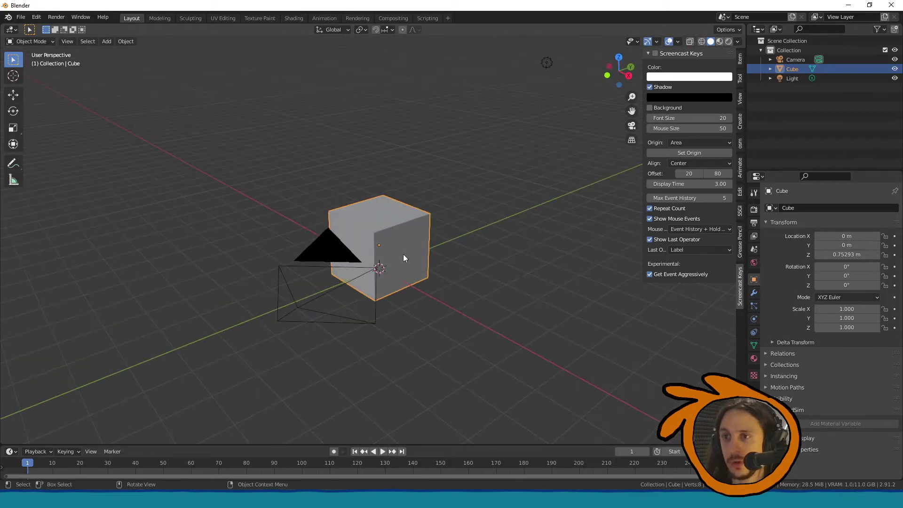
# Step: Scale the cube up to about 19.3 m per side and apply its scale
pyautogui.moveTo(406, 239); pyautogui.dragTo(371, 246, button='middle')
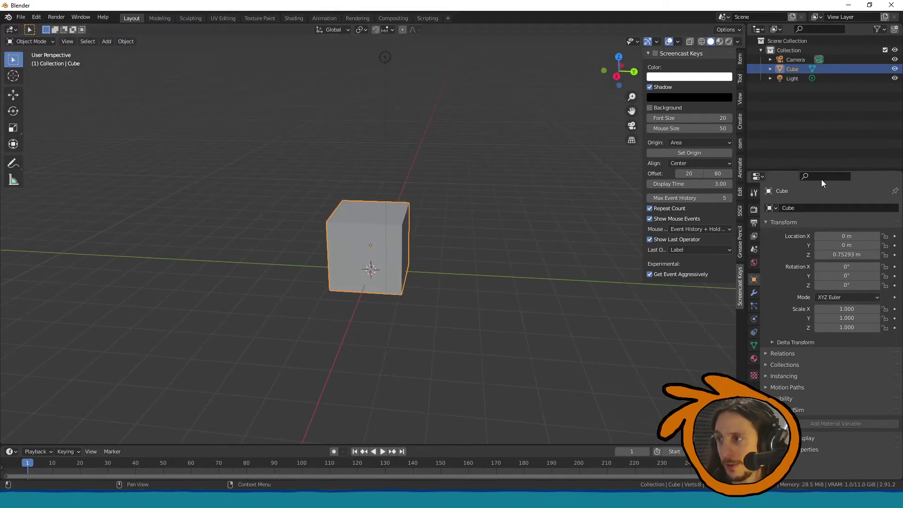
pyautogui.click(741, 66)
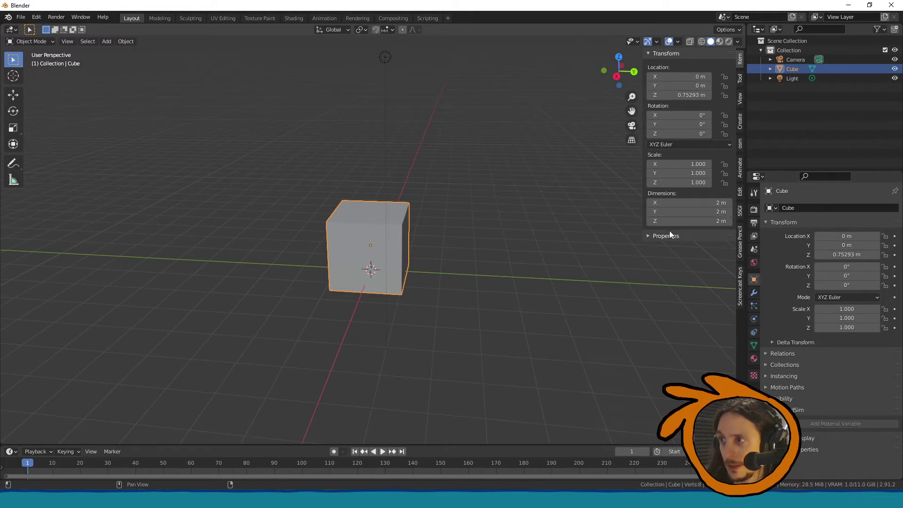
pyautogui.press('s')
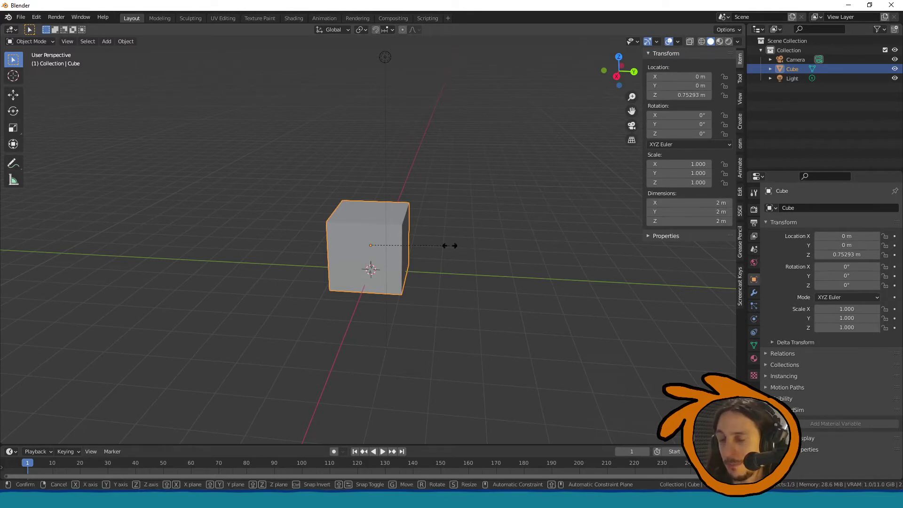
pyautogui.click(592, 234)
pyautogui.press('s')
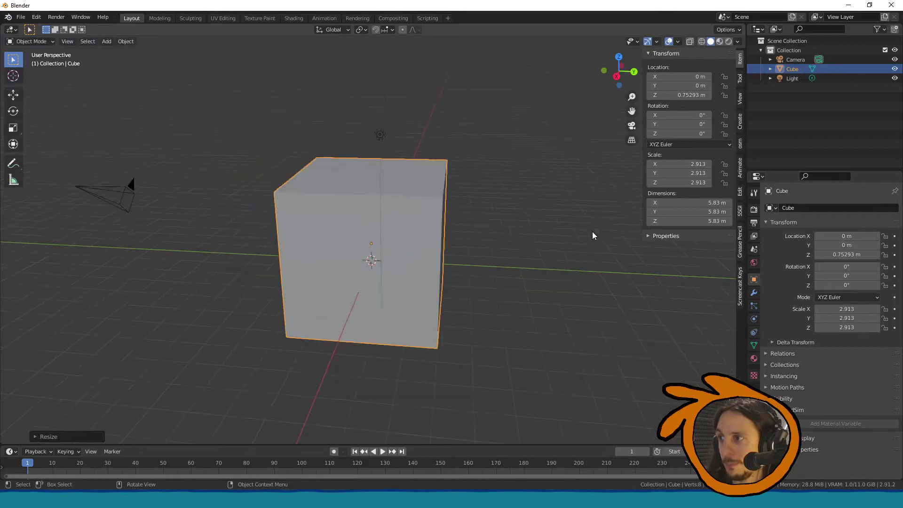
pyautogui.click(570, 249)
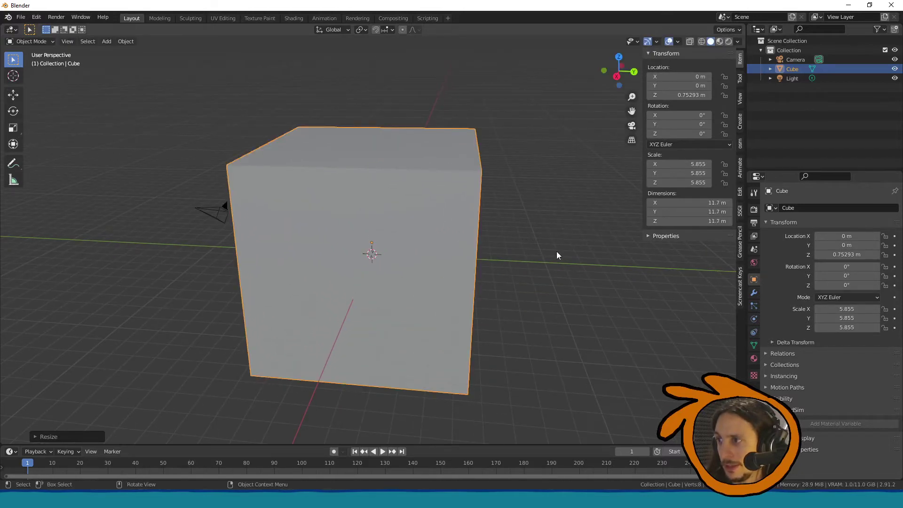
pyautogui.scroll(-3, 537, 259)
pyautogui.press('s')
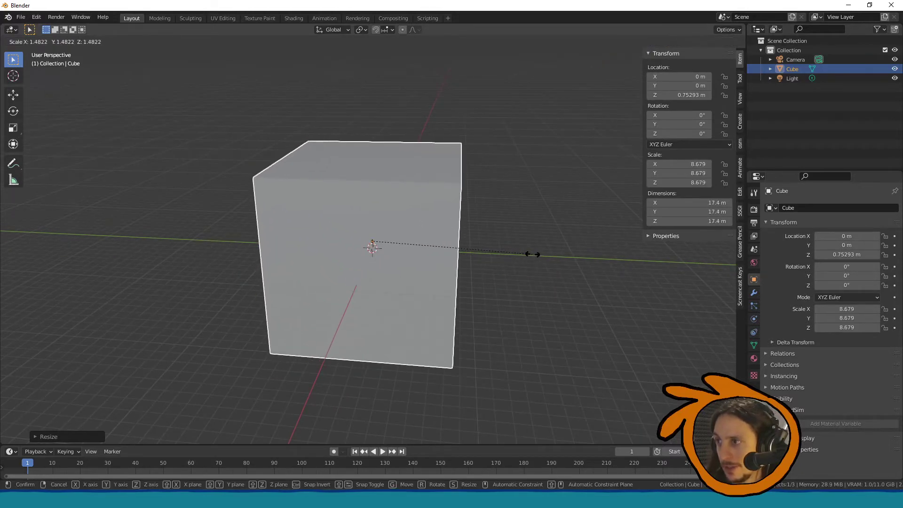
pyautogui.click(551, 258)
pyautogui.moveTo(551, 254); pyautogui.dragTo(444, 243, button='middle')
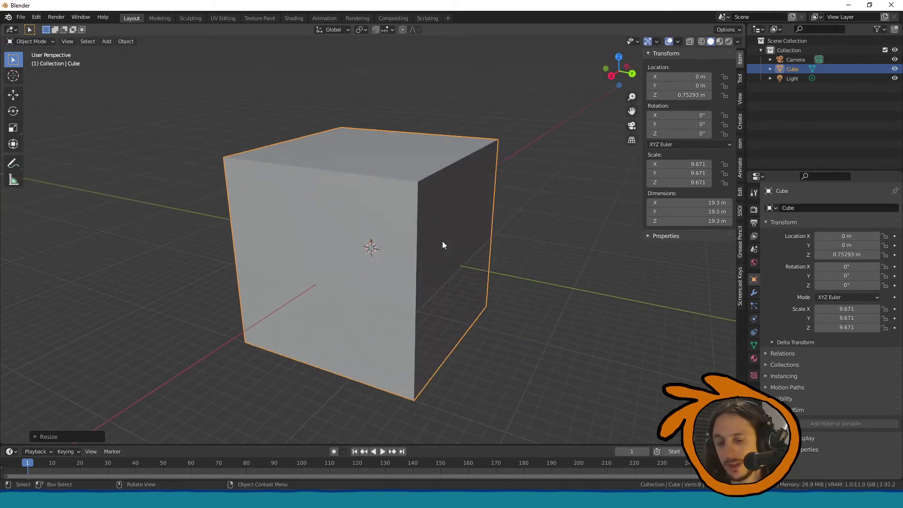
pyautogui.hotkey('ctrl', 'a')
pyautogui.click(439, 239)
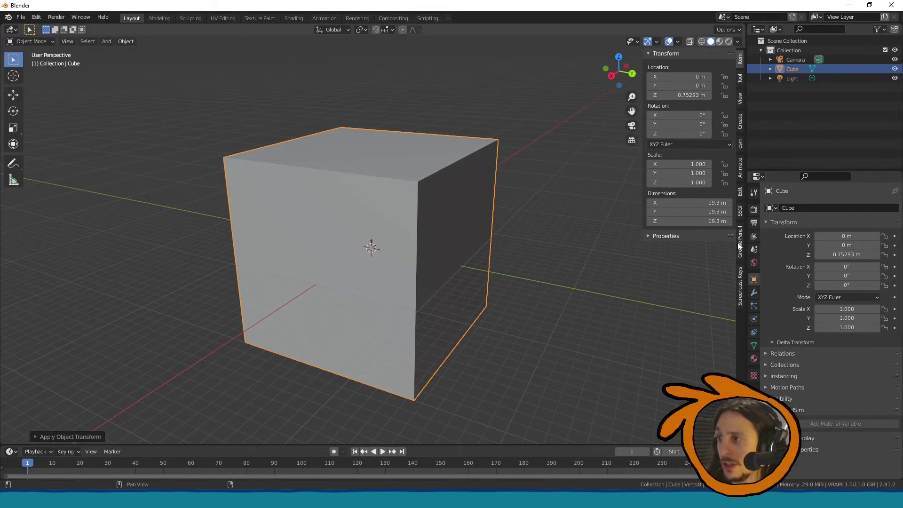
# Step: Turn on the Screencast Keys display and collapse its settings
pyautogui.click(735, 269)
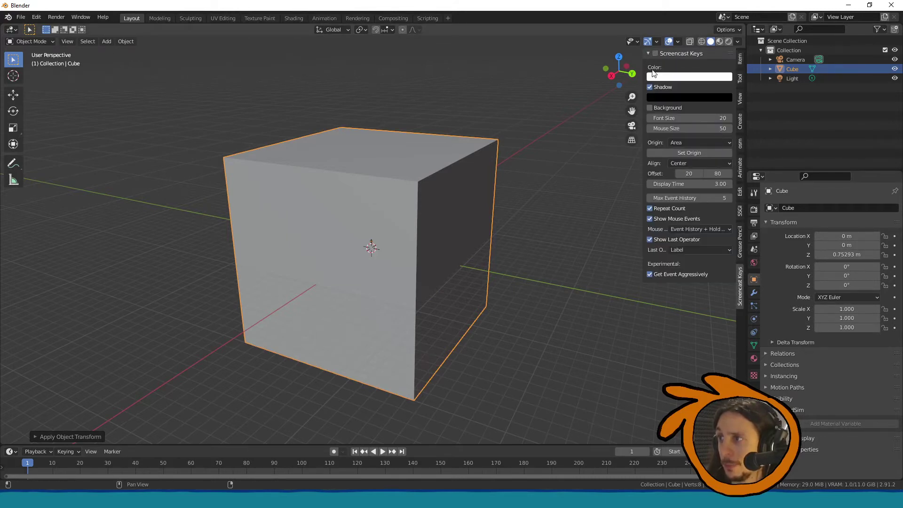
pyautogui.click(650, 55)
pyautogui.click(655, 53)
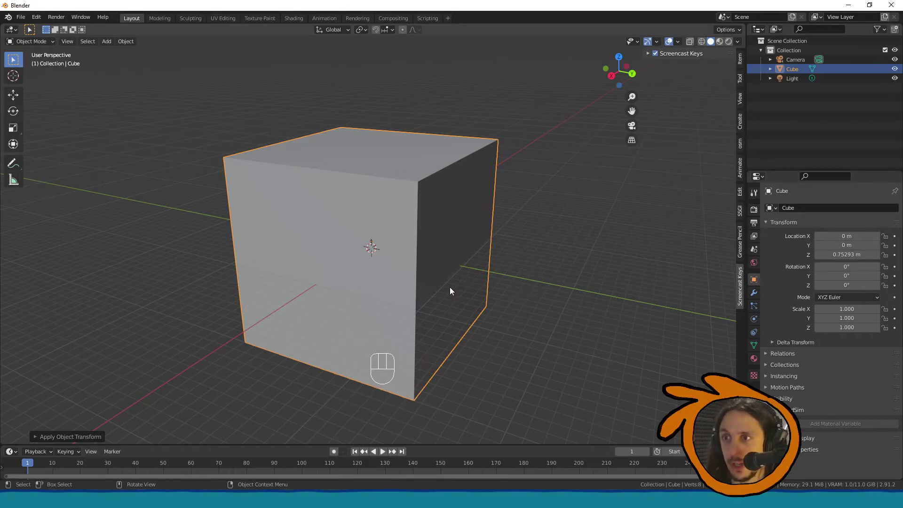
# Step: Enter Edit Mode and add one loop cut running vertically around the middle of the cube
pyautogui.press('Tab')
pyautogui.moveTo(429, 268); pyautogui.dragTo(365, 266, button='middle')
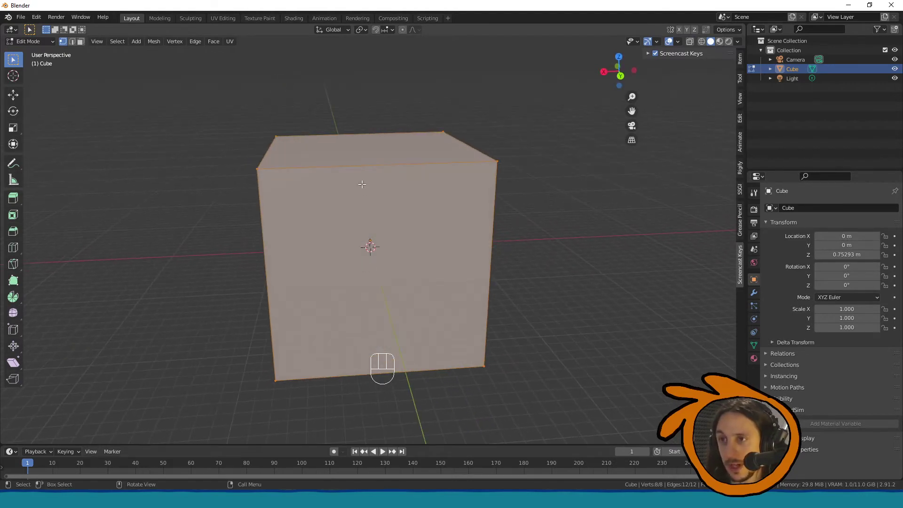
pyautogui.hotkey('ctrl', 'r')
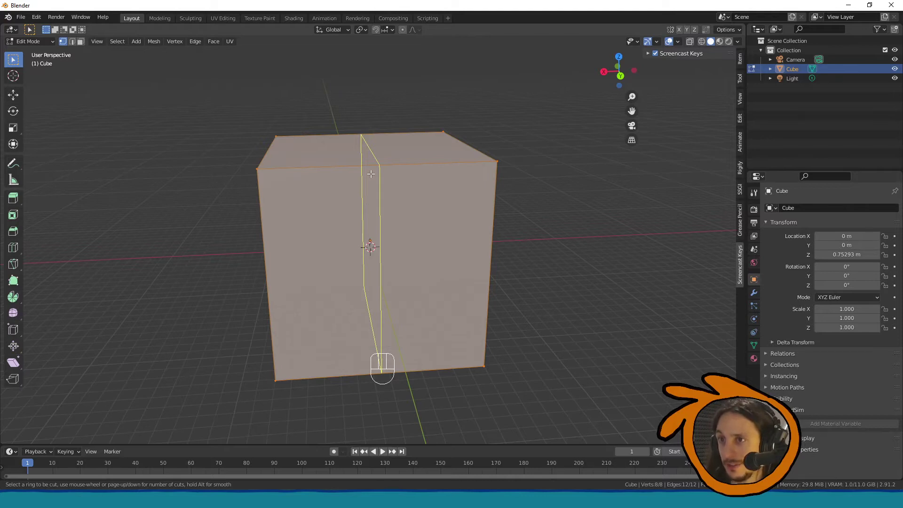
pyautogui.click(370, 173)
pyautogui.click(371, 175)
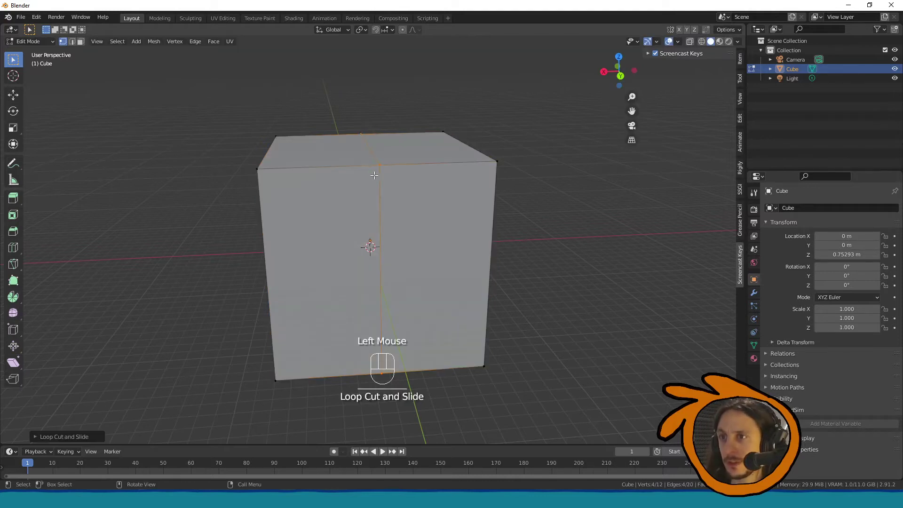
# Step: Try out the edge, face and vertex selection modes on the cube's top
pyautogui.press('2')
pyautogui.moveTo(337, 209); pyautogui.dragTo(396, 130, button='middle')
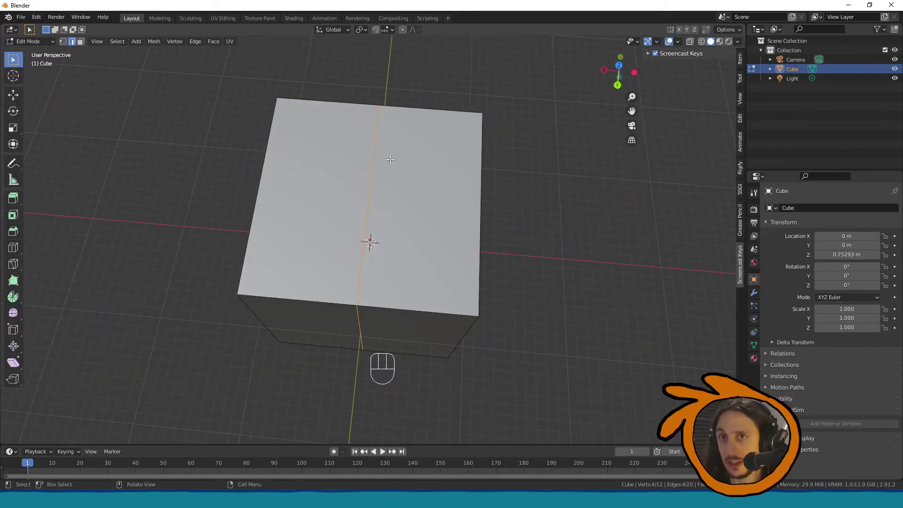
pyautogui.moveTo(390, 159); pyautogui.dragTo(389, 138, button='middle')
pyautogui.press('3')
pyautogui.click(353, 248)
pyautogui.click(353, 248)
pyautogui.press('1')
pyautogui.click(354, 217)
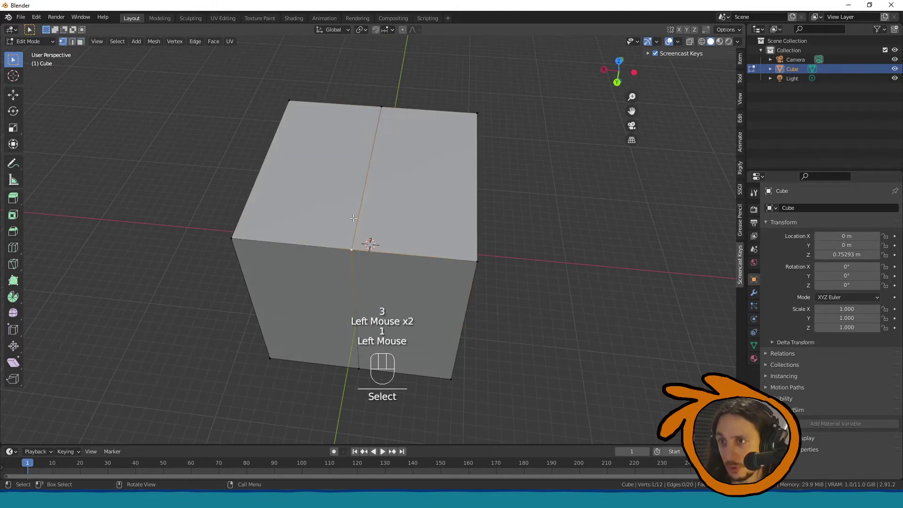
# Step: Select the middle edge across the cube's top face in edge selection mode
pyautogui.press('2')
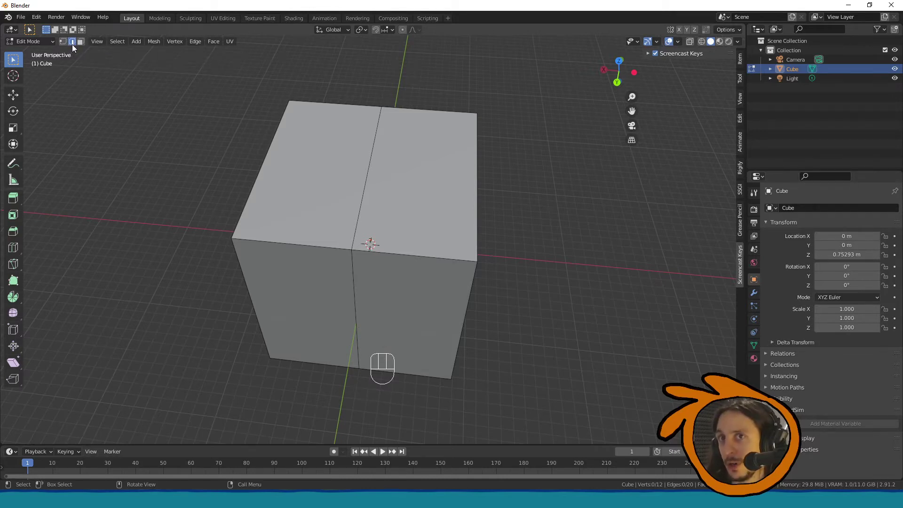
pyautogui.click(373, 159)
pyautogui.moveTo(372, 159); pyautogui.dragTo(367, 138, button='middle')
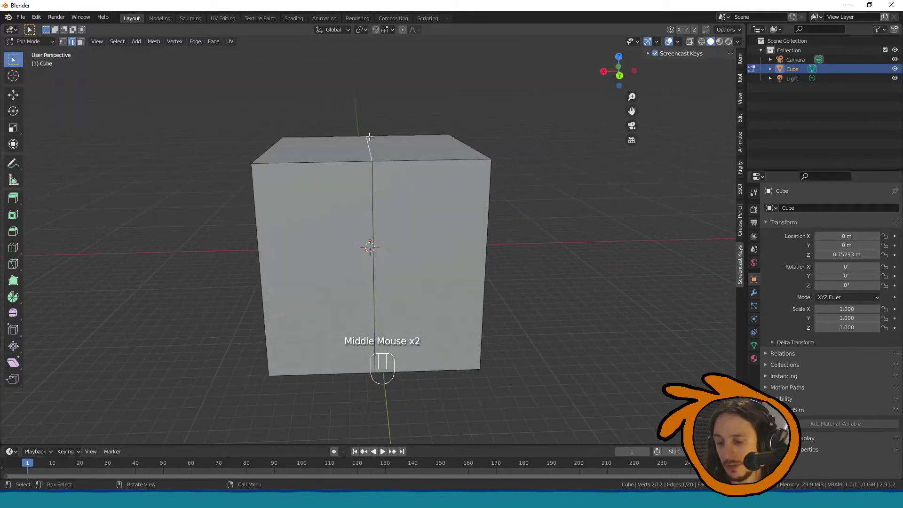
# Step: Try moving the top middle edge upward without an axis constraint, and undo the move
pyautogui.press('g')
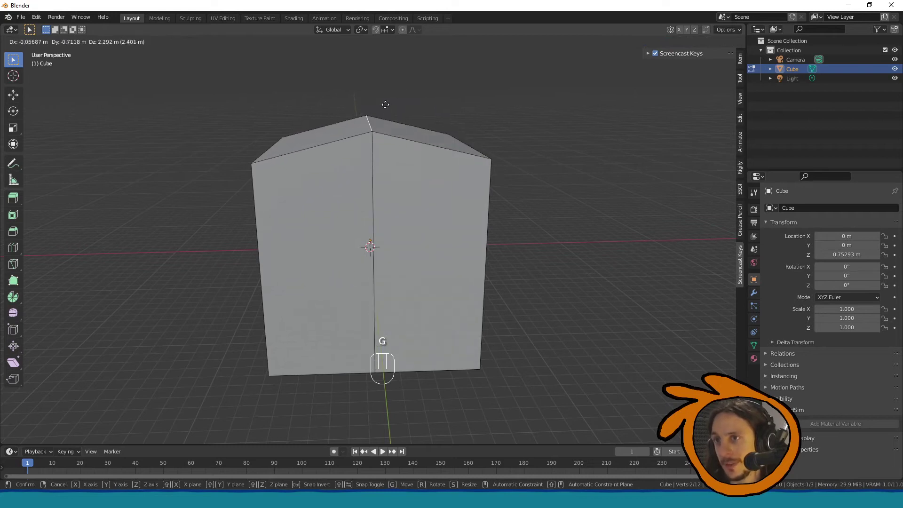
pyautogui.click(366, 115)
pyautogui.hotkey('ctrl', 'z')
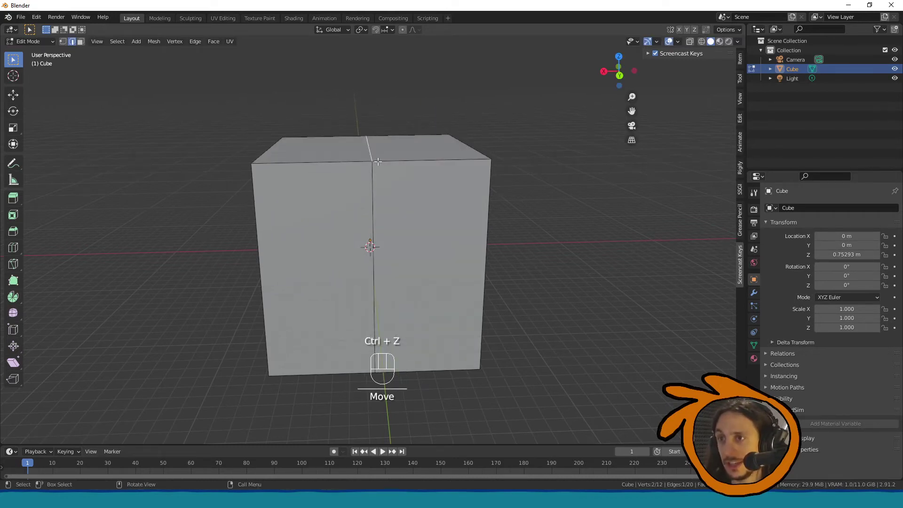
# Step: Raise the top middle edge about 5.3 m along the Z axis to form the roof ridge
pyautogui.press('g')
pyautogui.press('z')
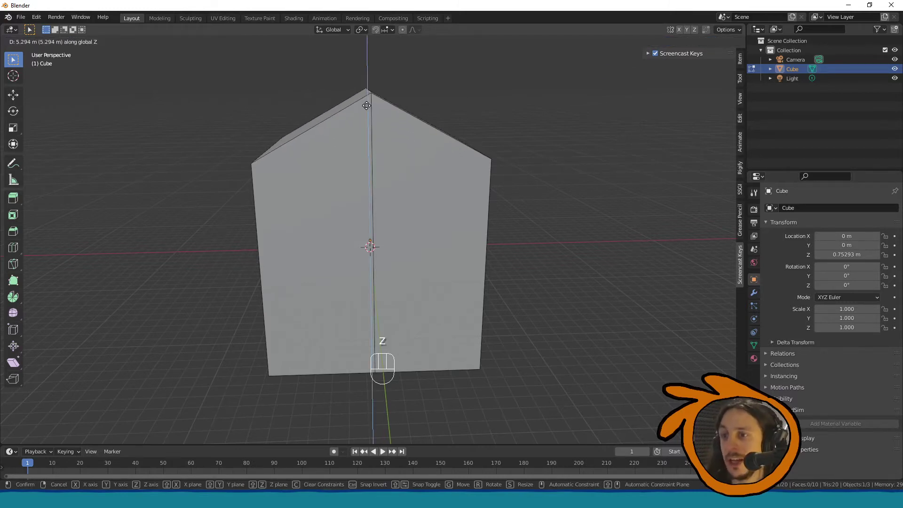
pyautogui.click(366, 106)
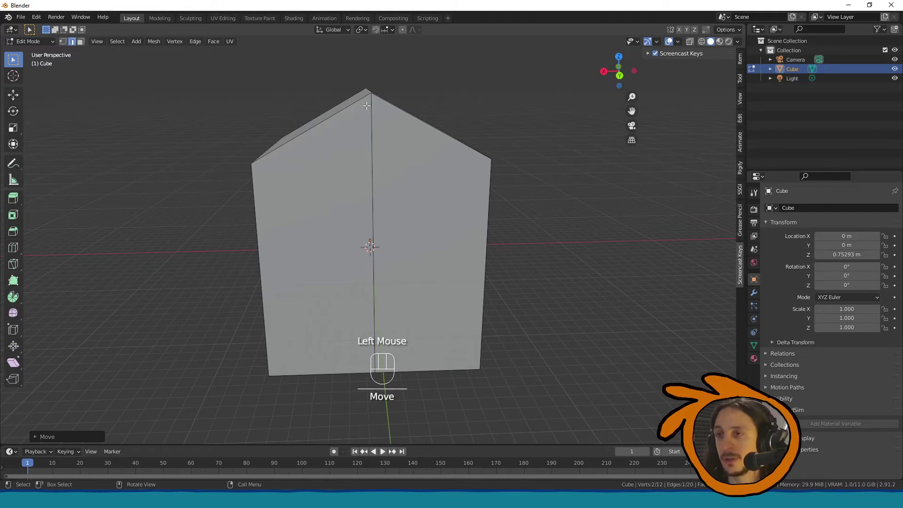
# Step: Select both sloping roof faces in face selection mode
pyautogui.moveTo(395, 125); pyautogui.dragTo(572, 103, button='middle')
pyautogui.press('3')
pyautogui.click(375, 146)
pyautogui.keyDown('shift'); pyautogui.click(413, 113); pyautogui.keyUp('shift')
pyautogui.click(390, 170)
pyautogui.click(514, 201)
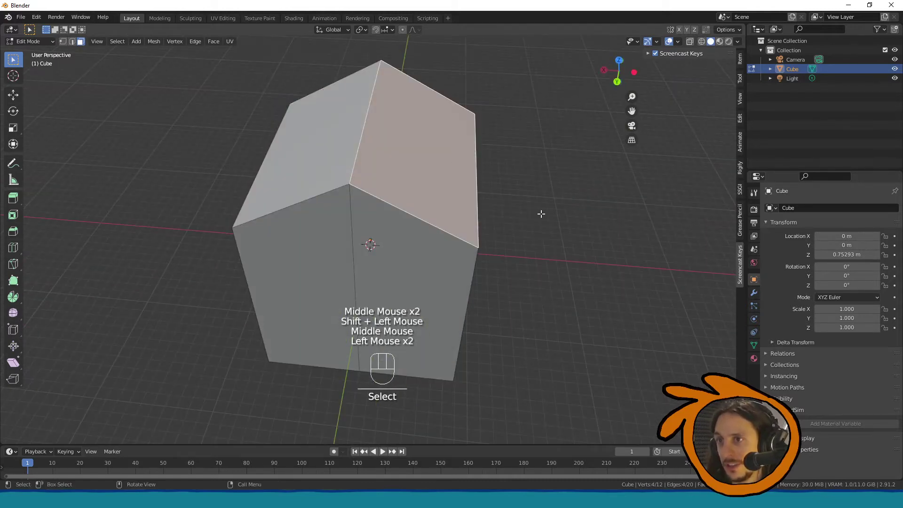
pyautogui.moveTo(514, 201); pyautogui.dragTo(523, 191, button='middle')
pyautogui.click(403, 148)
pyautogui.moveTo(406, 143); pyautogui.dragTo(323, 107, button='middle')
pyautogui.keyDown('shift'); pyautogui.click(334, 129); pyautogui.keyUp('shift')
pyautogui.keyDown('shift'); pyautogui.click(334, 129); pyautogui.keyUp('shift')
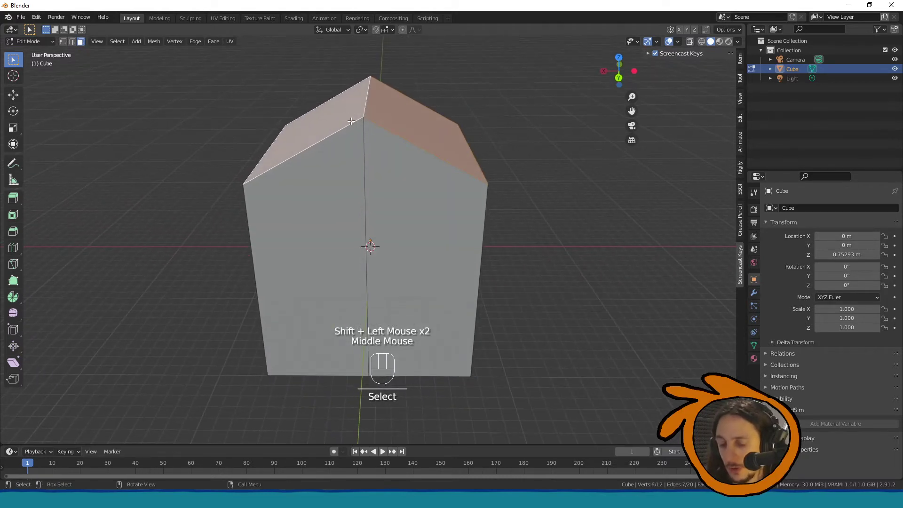
# Step: Extrude both sloping roof faces upward by about 0.5 m
pyautogui.press('e')
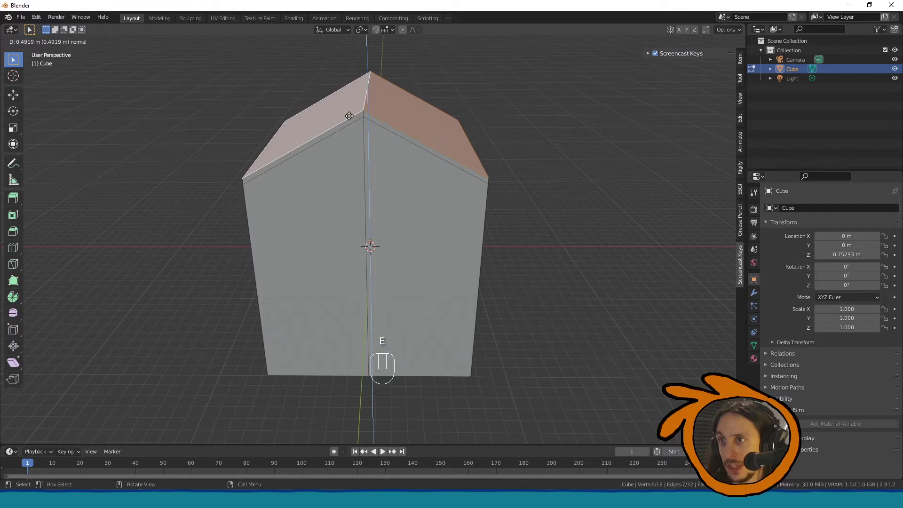
pyautogui.click(349, 115)
pyautogui.moveTo(386, 128); pyautogui.dragTo(472, 159, button='middle')
# Step: Extrude the thin side face of one roof slope outward as an eave and lower it along Z
pyautogui.click(416, 166)
pyautogui.press('e')
pyautogui.click(466, 178)
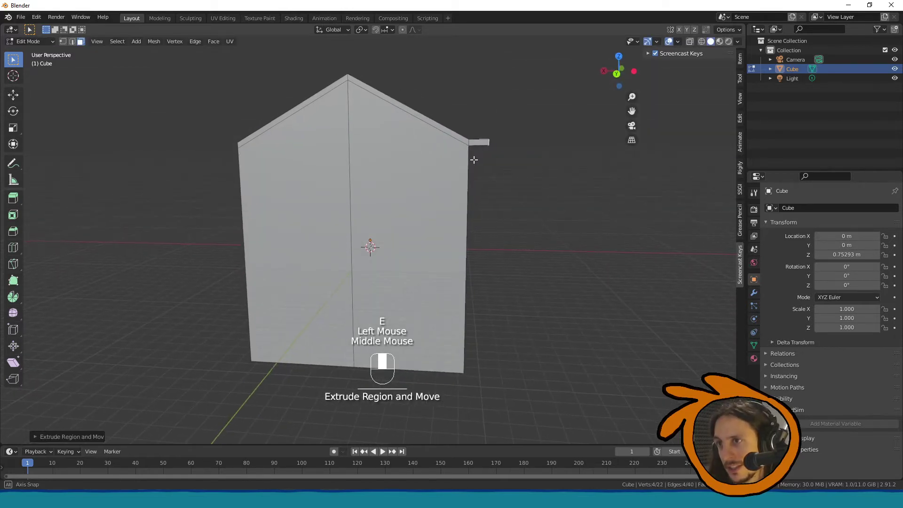
pyautogui.press('g')
pyautogui.press('z')
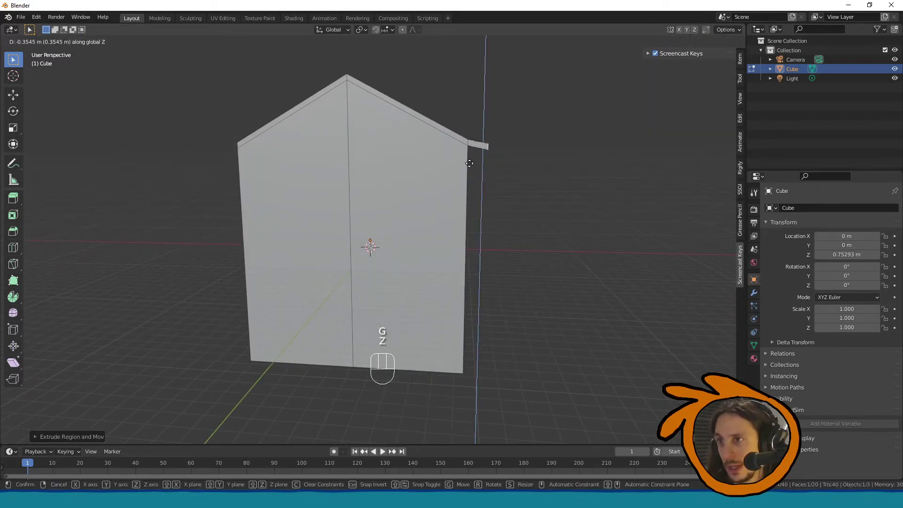
pyautogui.click(464, 166)
pyautogui.moveTo(464, 166); pyautogui.dragTo(527, 109, button='middle')
pyautogui.scroll(3, 455, 133)
# Step: Undo the eave's move and extrusion and the roof extrusion, back to the two selected roof faces
pyautogui.hotkey('ctrl', 'z')
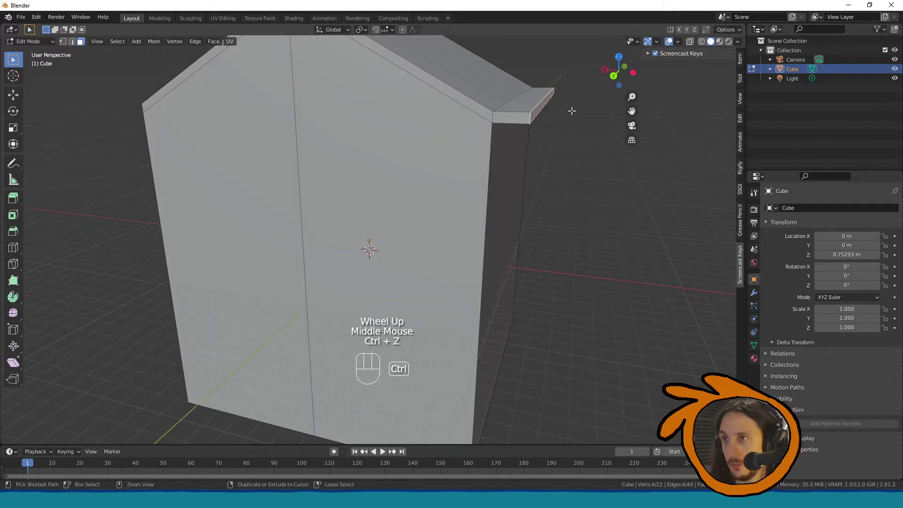
pyautogui.hotkey('ctrl', 'z')
pyautogui.scroll(-2, 548, 141)
pyautogui.moveTo(487, 166); pyautogui.dragTo(500, 156, button='middle')
pyautogui.hotkey('ctrl', 'z')
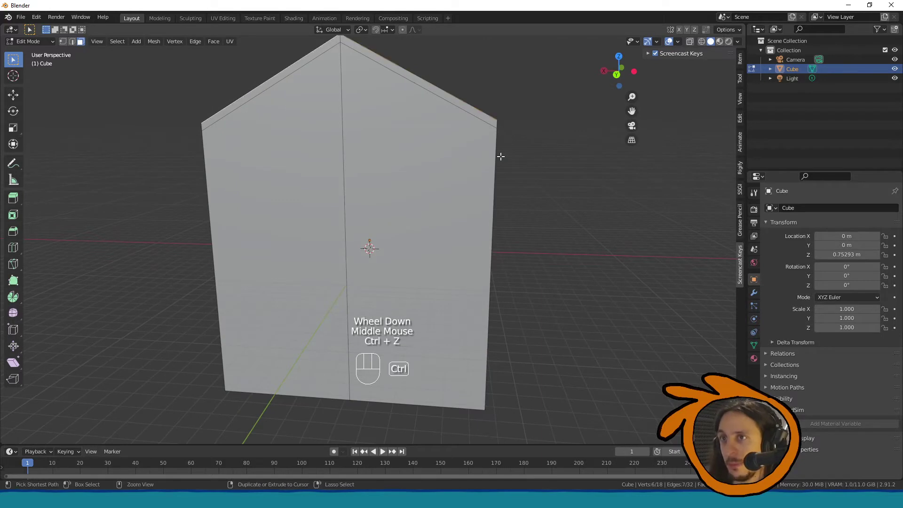
pyautogui.hotkey('ctrl', 'z')
# Step: Extrude both roof faces along their normals by about 0.5 m to give the roof thickness
pyautogui.moveTo(500, 156); pyautogui.dragTo(352, 180, button='middle')
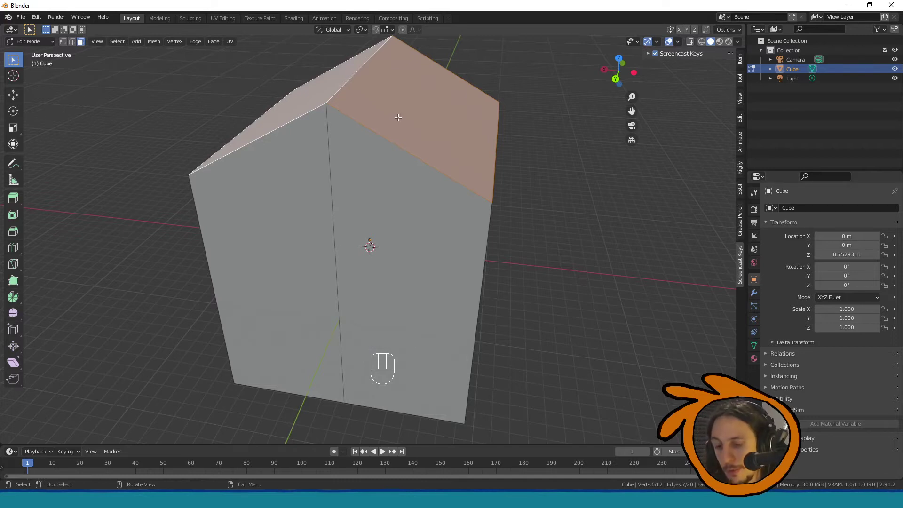
pyautogui.moveTo(394, 118); pyautogui.dragTo(393, 117, button='middle')
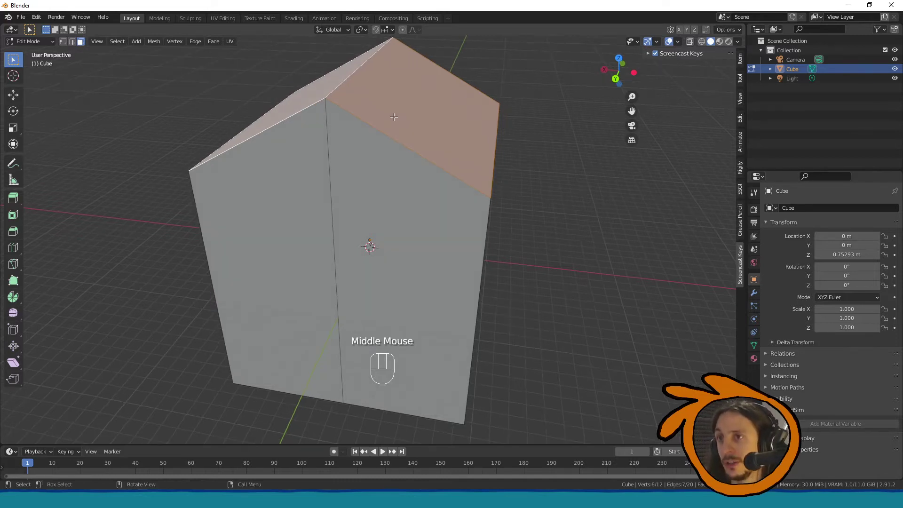
pyautogui.hotkey('alt', 'e')
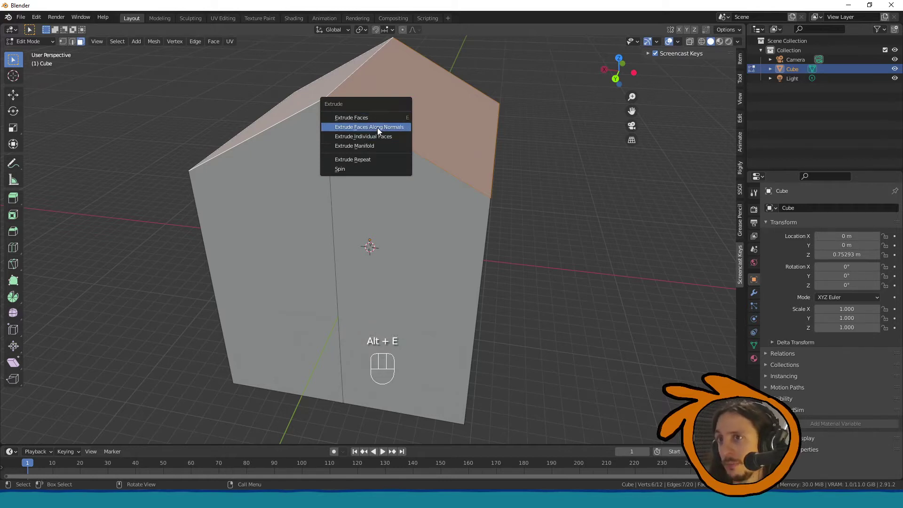
pyautogui.click(377, 127)
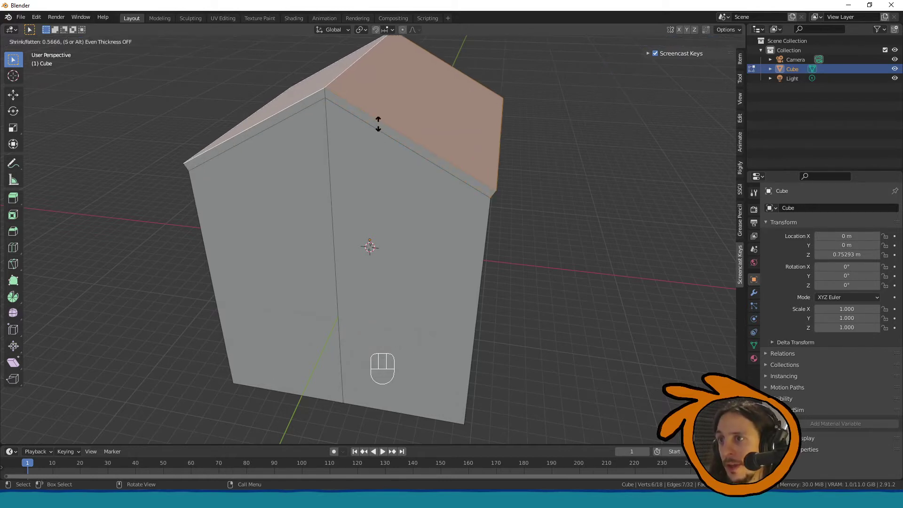
pyautogui.click(377, 125)
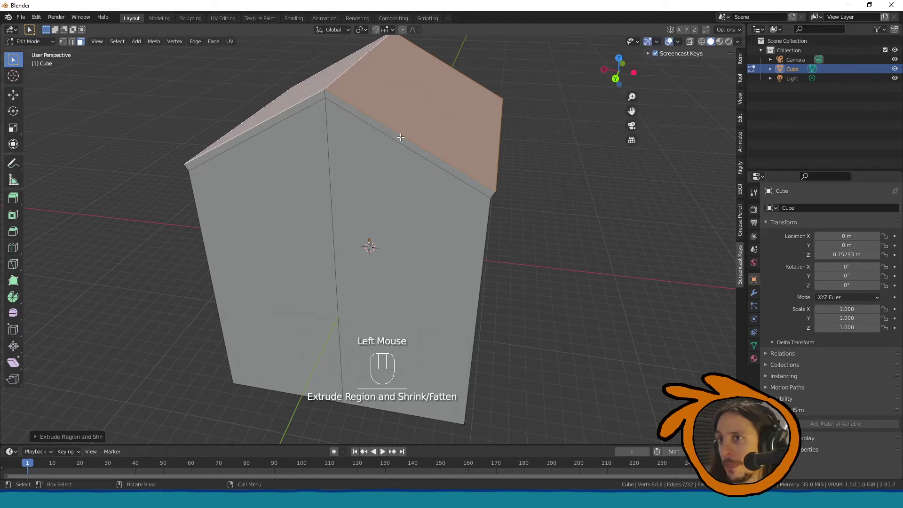
# Step: Try a plain extrusion of the roof's thin gable-end faces at the front and back, and revert it
pyautogui.click(401, 137)
pyautogui.moveTo(401, 138); pyautogui.dragTo(336, 163, button='middle')
pyautogui.keyDown('shift'); pyautogui.click(280, 99); pyautogui.keyUp('shift')
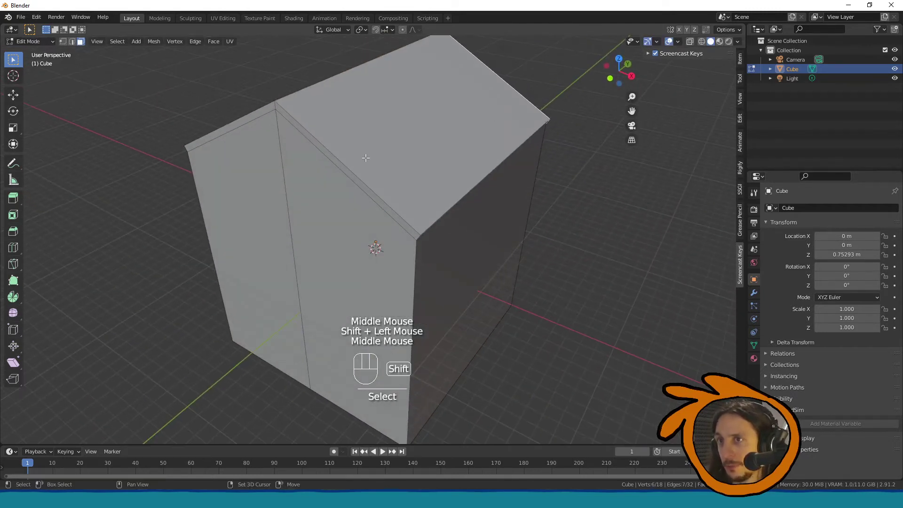
pyautogui.keyDown('shift'); pyautogui.click(337, 163); pyautogui.keyUp('shift')
pyautogui.keyDown('shift'); pyautogui.click(247, 121); pyautogui.keyUp('shift')
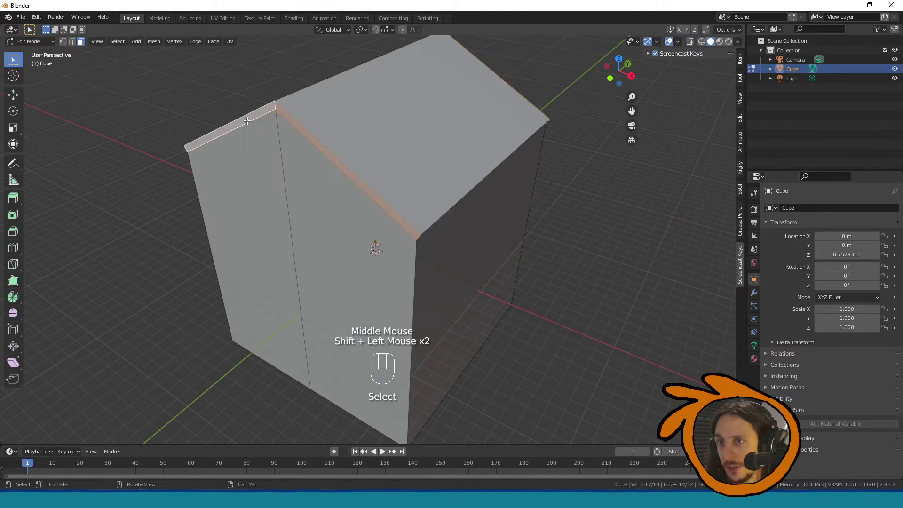
pyautogui.press('e')
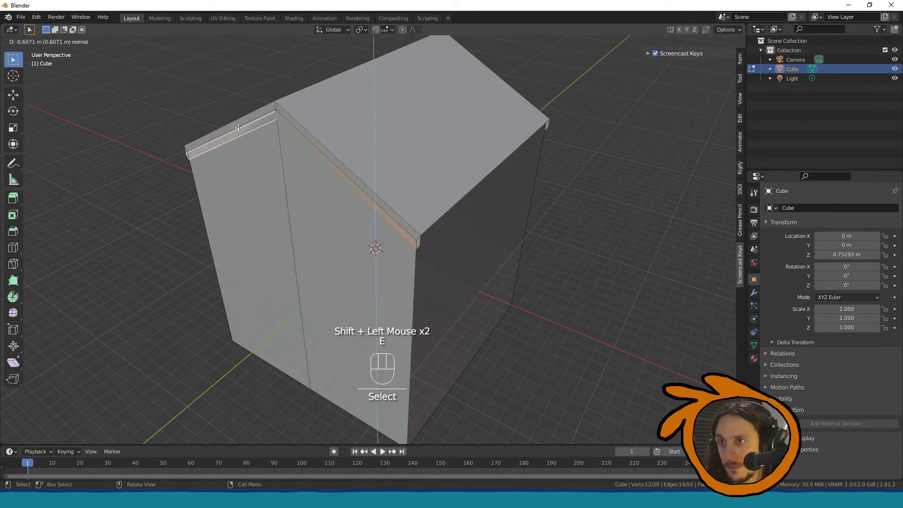
pyautogui.click(242, 122)
pyautogui.hotkey('ctrl', 'z')
# Step: Extrude the roof's thin gable-end faces along their normals by about 1.25 m to overhang both gables
pyautogui.moveTo(246, 132); pyautogui.dragTo(441, 178, button='middle')
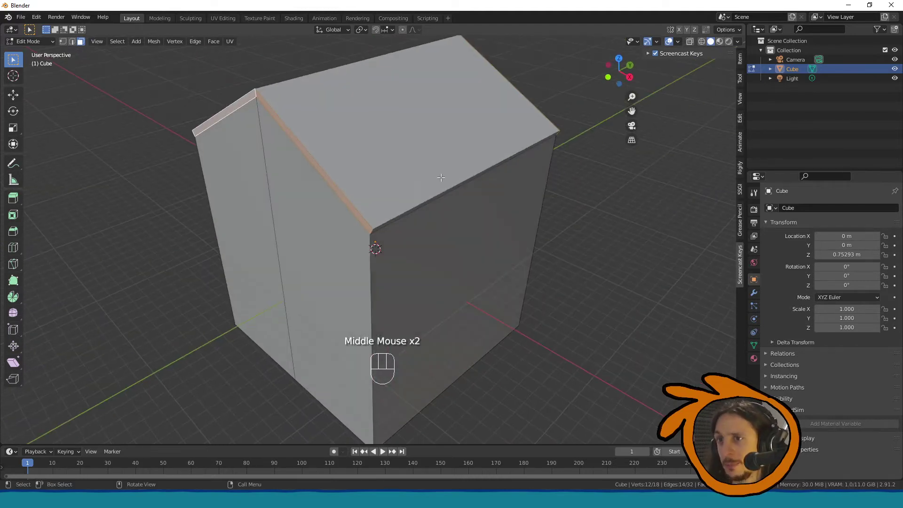
pyautogui.hotkey('alt', 'e')
pyautogui.click(391, 191)
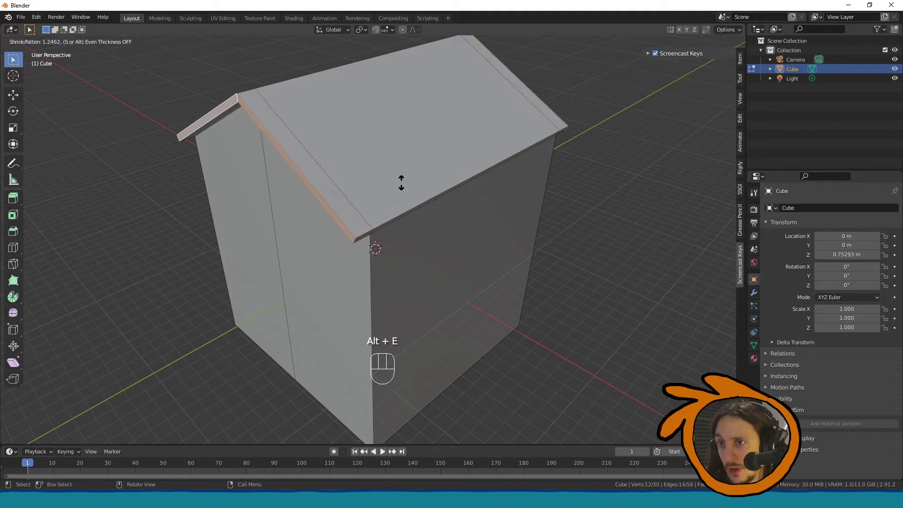
pyautogui.click(401, 183)
# Step: Select the strips of thin eave faces along both long sides of the roof, corner to corner
pyautogui.moveTo(401, 184); pyautogui.dragTo(358, 188, button='middle')
pyautogui.click(334, 188)
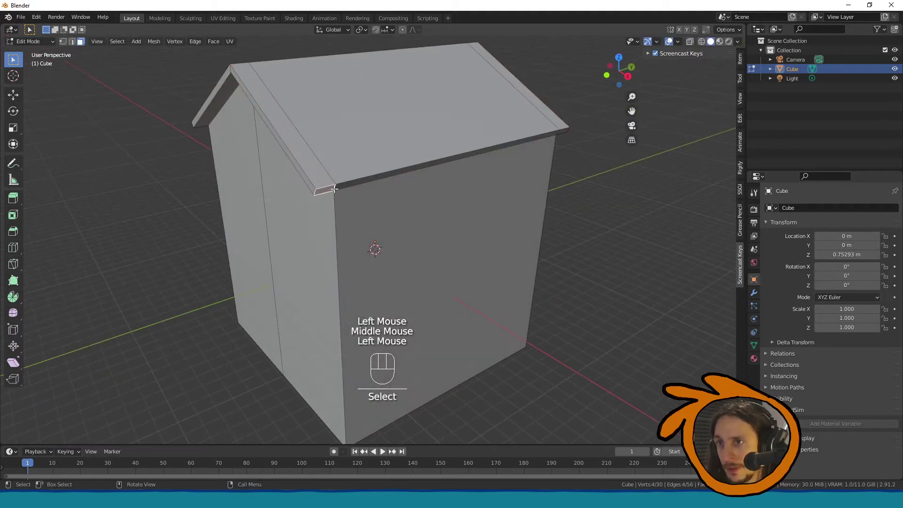
pyautogui.keyDown('ctrl'); pyautogui.click(558, 130); pyautogui.keyUp('ctrl')
pyautogui.moveTo(558, 130); pyautogui.dragTo(423, 143, button='middle')
pyautogui.keyDown('shift'); pyautogui.click(342, 140); pyautogui.keyUp('shift')
pyautogui.keyDown('ctrl'); pyautogui.click(543, 109); pyautogui.keyUp('ctrl')
pyautogui.moveTo(543, 109); pyautogui.dragTo(439, 160, button='middle')
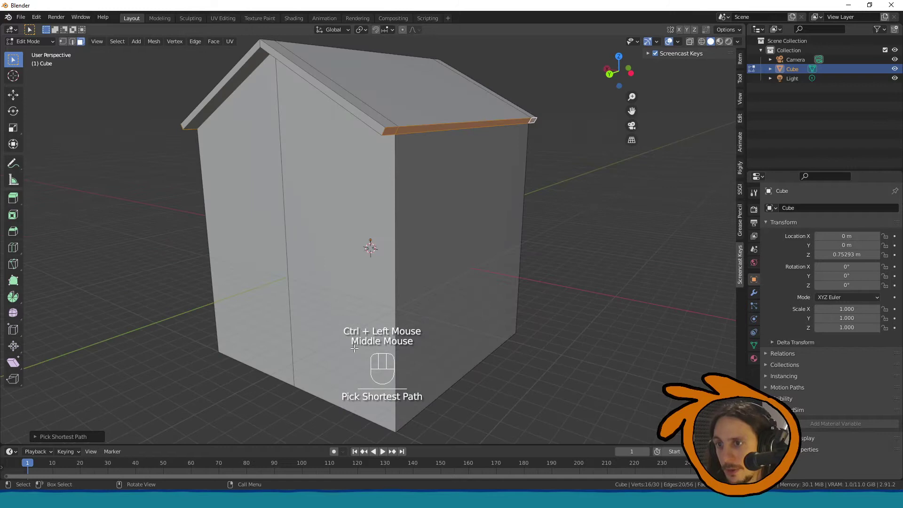
pyautogui.moveTo(377, 328); pyautogui.dragTo(357, 171, button='middle')
# Step: Reselect the eave strips on both long sides and extrude them along their normals by about 0.96 m
pyautogui.click(317, 128)
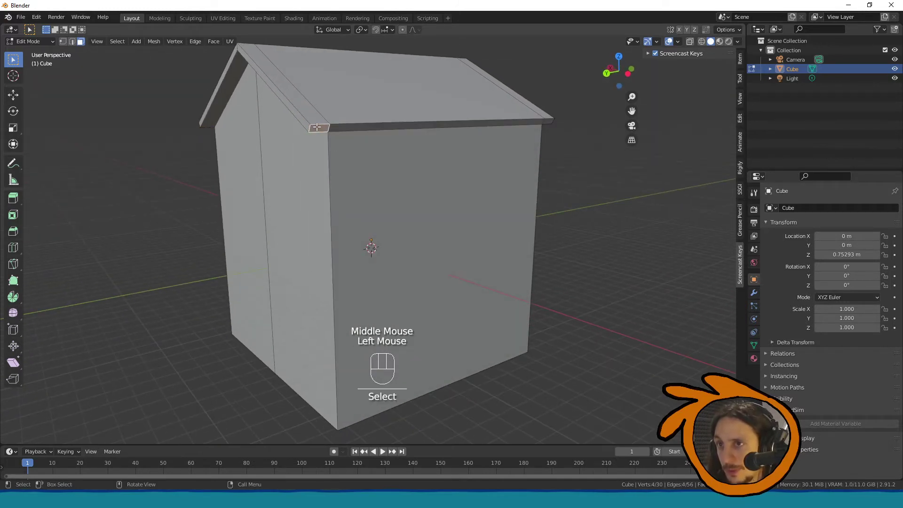
pyautogui.keyDown('ctrl'); pyautogui.click(543, 122); pyautogui.keyUp('ctrl')
pyautogui.moveTo(543, 122); pyautogui.dragTo(399, 134, button='middle')
pyautogui.keyDown('shift'); pyautogui.click(423, 83); pyautogui.keyUp('shift')
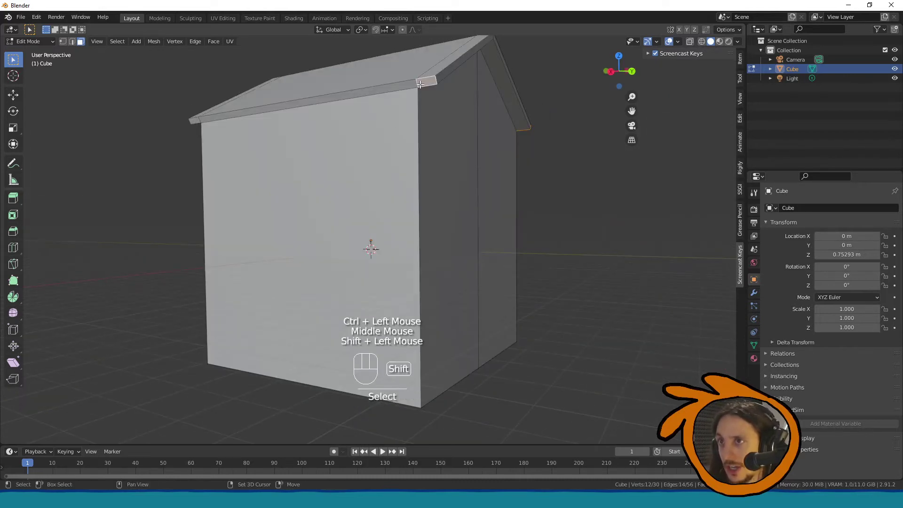
pyautogui.keyDown('ctrl'); pyautogui.click(192, 121); pyautogui.keyUp('ctrl')
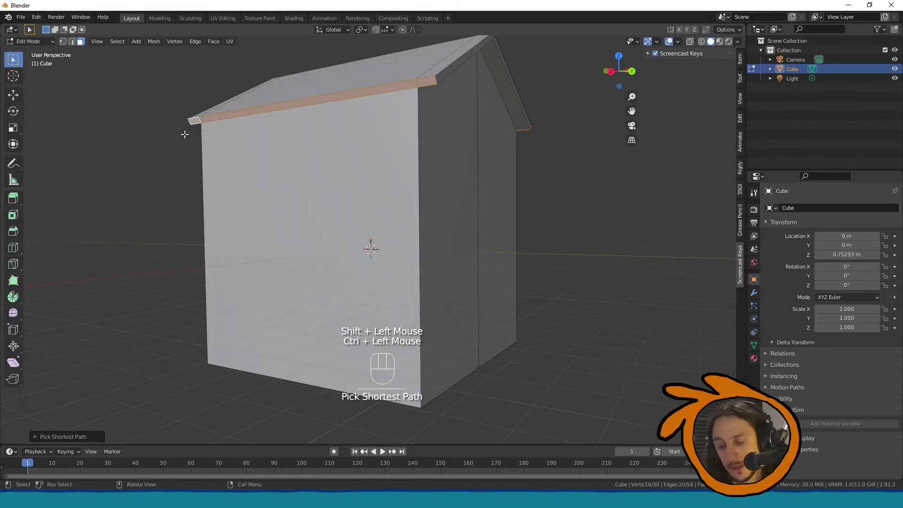
pyautogui.hotkey('alt', 'e')
pyautogui.click(183, 133)
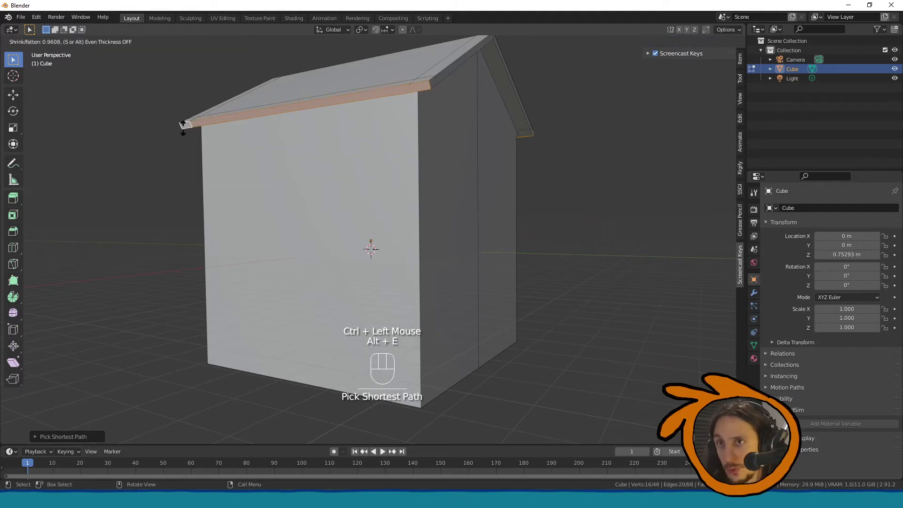
pyautogui.click(183, 126)
pyautogui.moveTo(181, 131); pyautogui.dragTo(165, 147, button='middle')
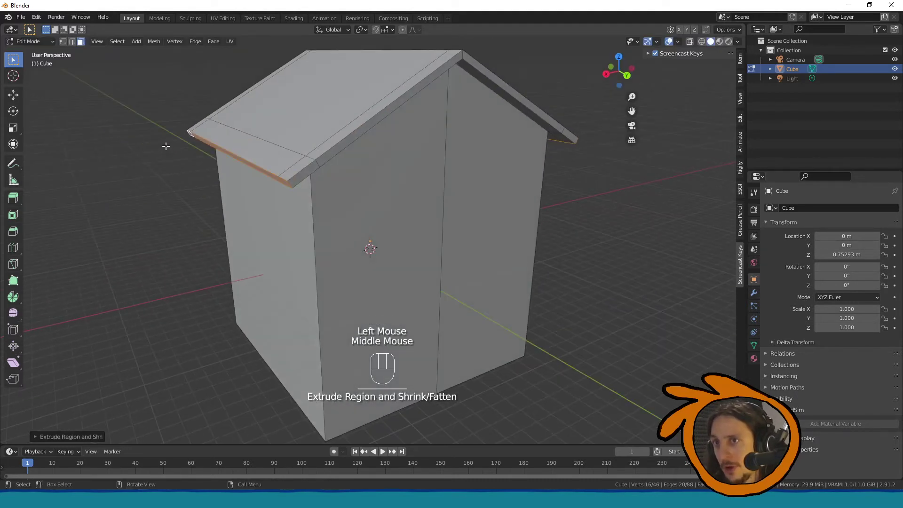
# Step: Undo the eave extrusion and the gable overhang extrusion, back to the plain thick roof
pyautogui.hotkey('ctrl', 'z')
pyautogui.hotkey('ctrl', 'z')
pyautogui.hotkey('ctrl', 'z')
pyautogui.hotkey('ctrl', 'z')
pyautogui.hotkey('ctrl', 'z')
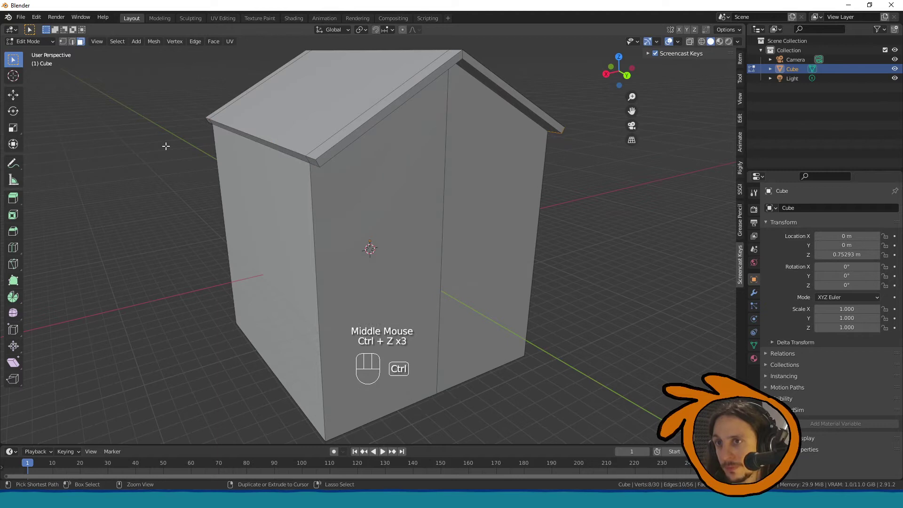
pyautogui.hotkey('ctrl', 'z')
pyautogui.hotkey('ctrl', 'z')
pyautogui.hotkey('ctrl', 'z')
pyautogui.hotkey('ctrl', 'z')
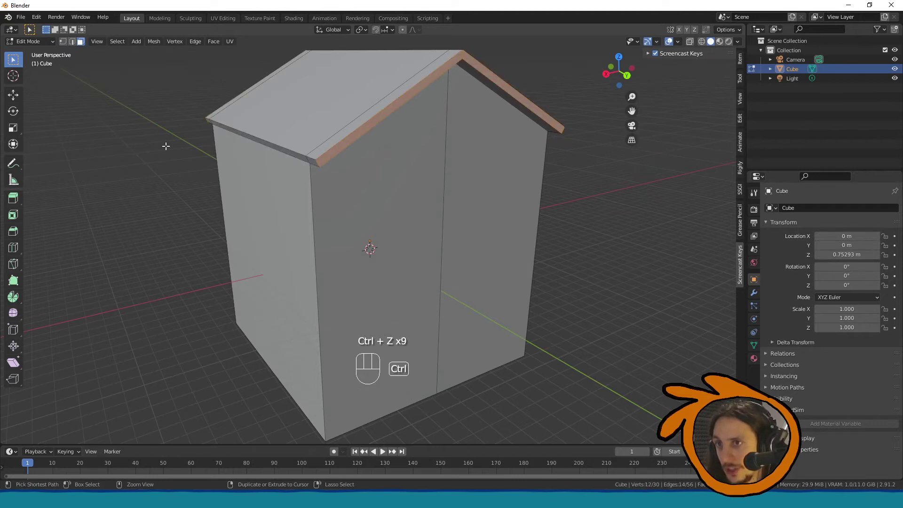
# Step: Select the whole ring of thin rim faces around the roof and extrude it outward along the normals
pyautogui.click(271, 147)
pyautogui.moveTo(272, 146); pyautogui.dragTo(320, 139, button='middle')
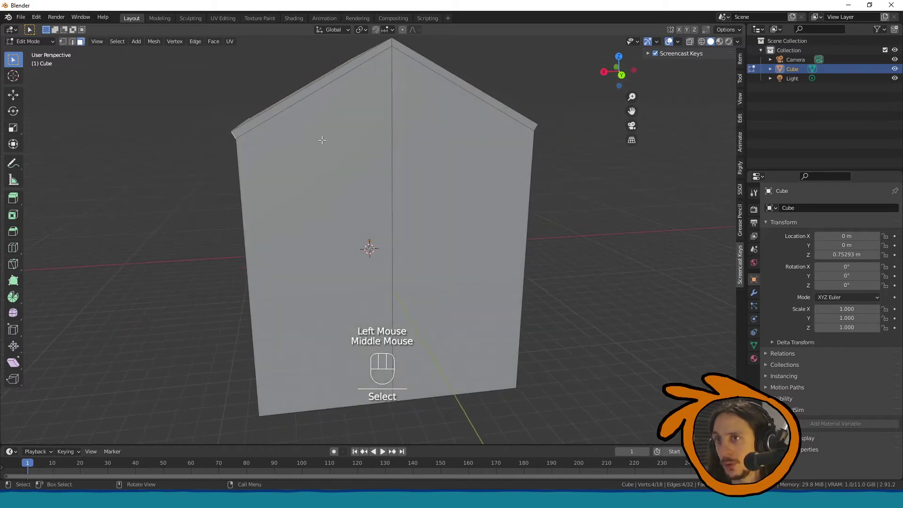
pyautogui.keyDown('ctrl'); pyautogui.click(520, 118); pyautogui.keyUp('ctrl')
pyautogui.moveTo(519, 118); pyautogui.dragTo(388, 110, button='middle')
pyautogui.keyDown('ctrl'); pyautogui.click(459, 108); pyautogui.keyUp('ctrl')
pyautogui.moveTo(459, 109); pyautogui.dragTo(424, 100, button='middle')
pyautogui.keyDown('ctrl'); pyautogui.click(488, 97); pyautogui.keyUp('ctrl')
pyautogui.hotkey('alt', 'e')
pyautogui.click(424, 128)
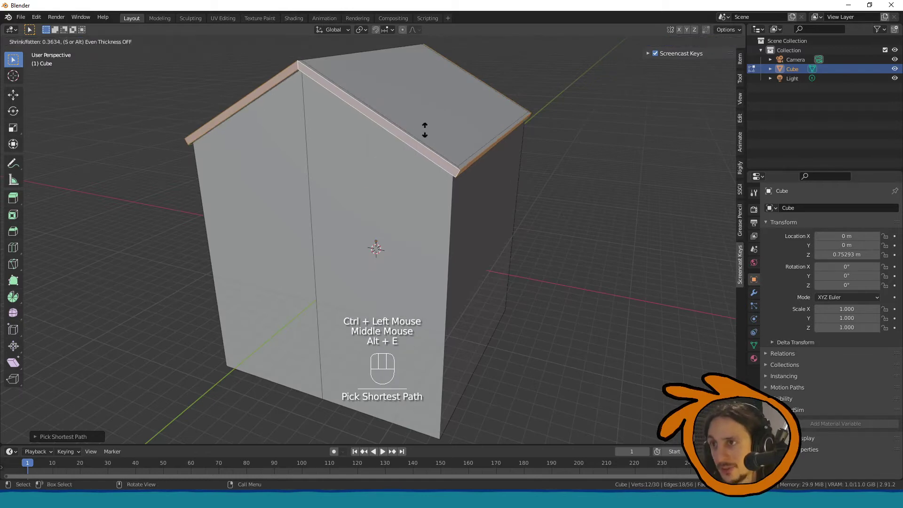
pyautogui.click(422, 121)
# Step: Undo the rim extrusion and its face selections, back to the roof as it was just after thickening
pyautogui.moveTo(422, 121); pyautogui.dragTo(294, 189, button='middle')
pyautogui.click(271, 157)
pyautogui.middleClick(273, 159)
pyautogui.moveTo(371, 156); pyautogui.dragTo(360, 107, button='middle')
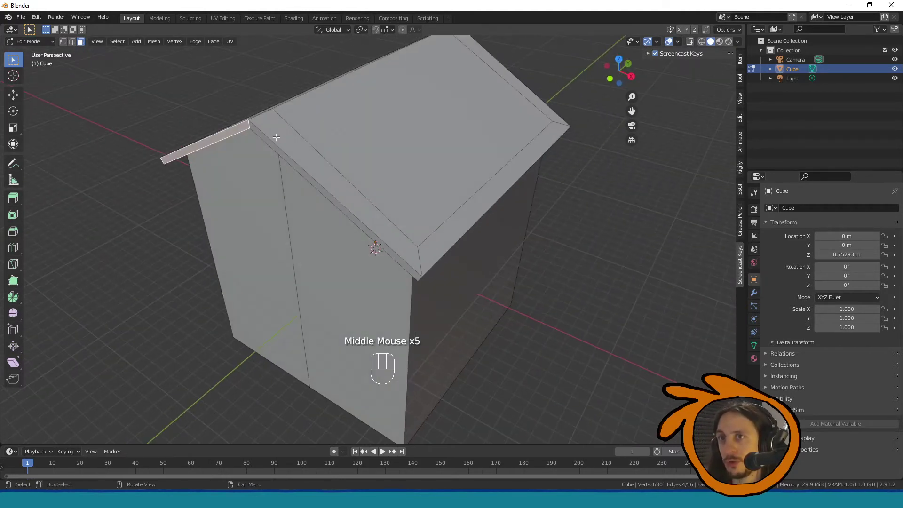
pyautogui.click(249, 125)
pyautogui.hotkey('ctrl', 'z')
pyautogui.hotkey('ctrl', 'z')
pyautogui.hotkey('ctrl', 'z')
pyautogui.hotkey('ctrl', 'z')
pyautogui.hotkey('ctrl', 'z')
pyautogui.hotkey('ctrl', 'z')
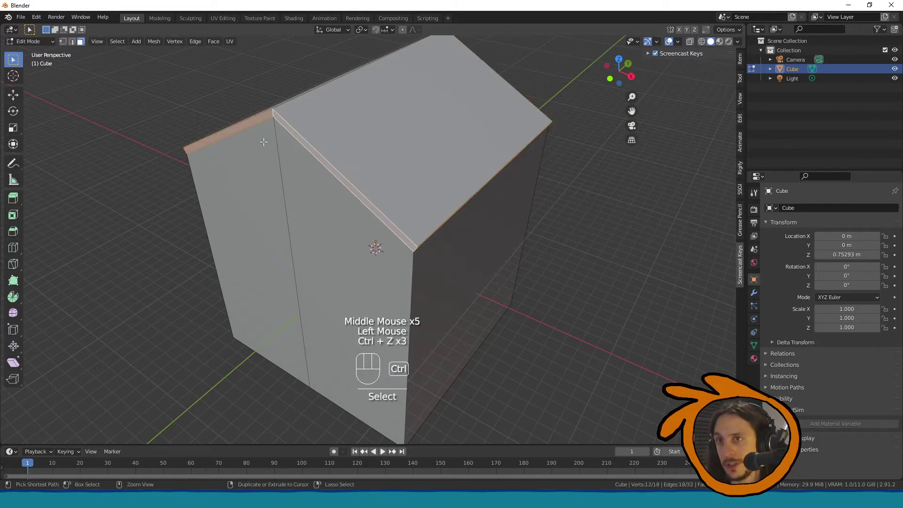
pyautogui.hotkey('ctrl', 'z')
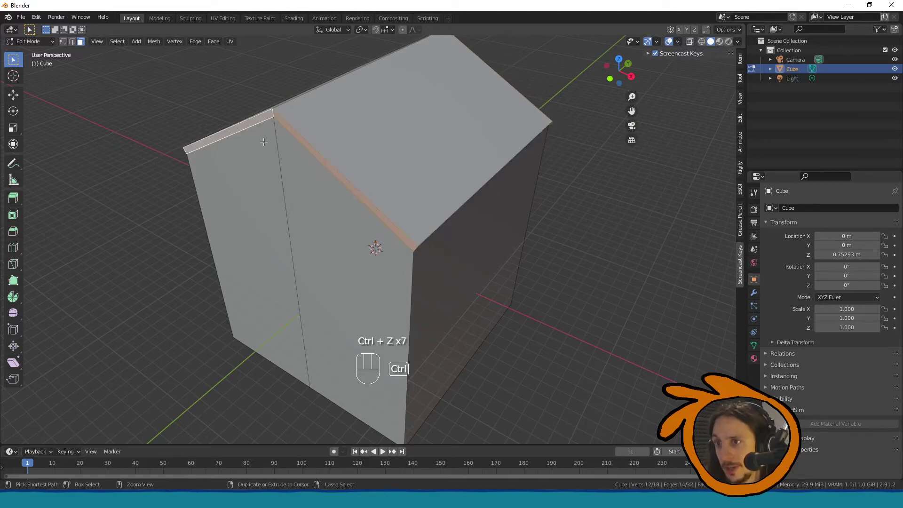
pyautogui.hotkey('ctrl', 'z')
pyautogui.hotkey('ctrl', 'z')
pyautogui.hotkey('ctrl', 'z')
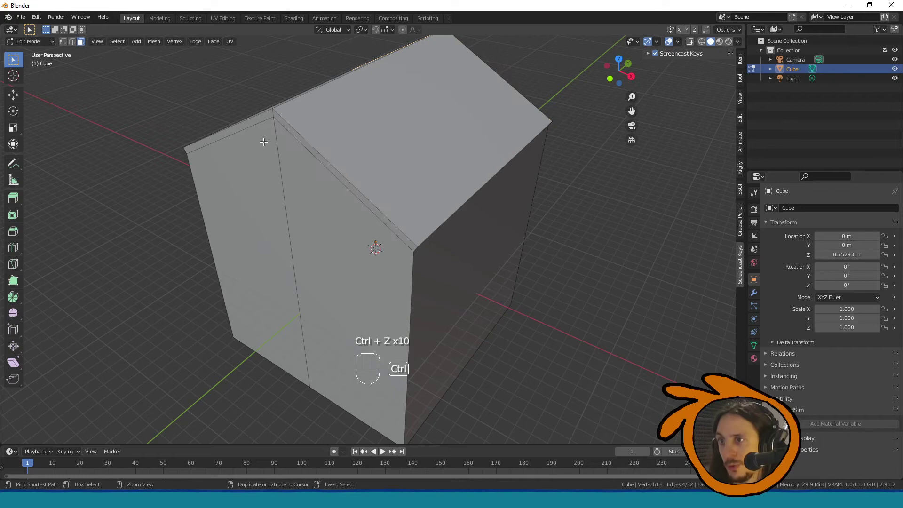
pyautogui.hotkey('ctrl', 'z')
pyautogui.hotkey('ctrl', 'z')
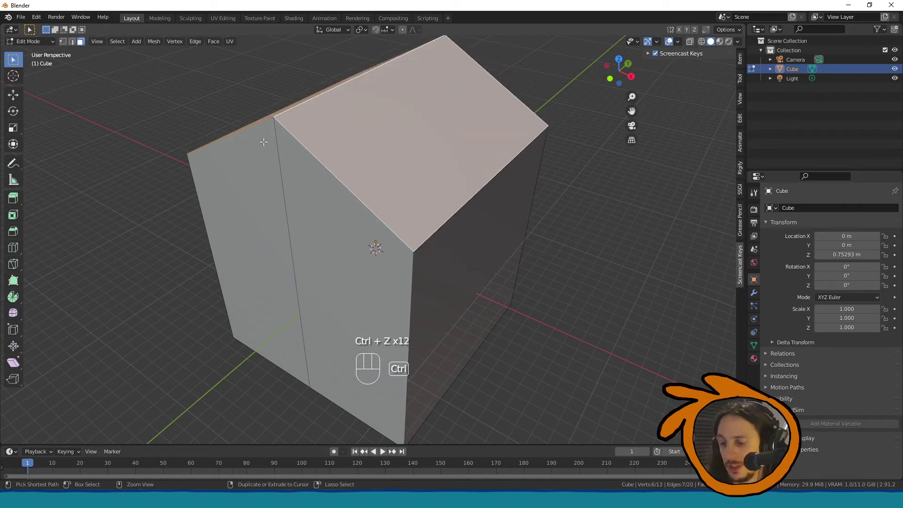
pyautogui.hotkey('ctrl', 'shift', 'z')
# Step: Extrude the thin lower eave faces of both roof slopes along their normals by about 1.44 m
pyautogui.moveTo(316, 149); pyautogui.dragTo(266, 173, button='middle')
pyautogui.click(328, 153)
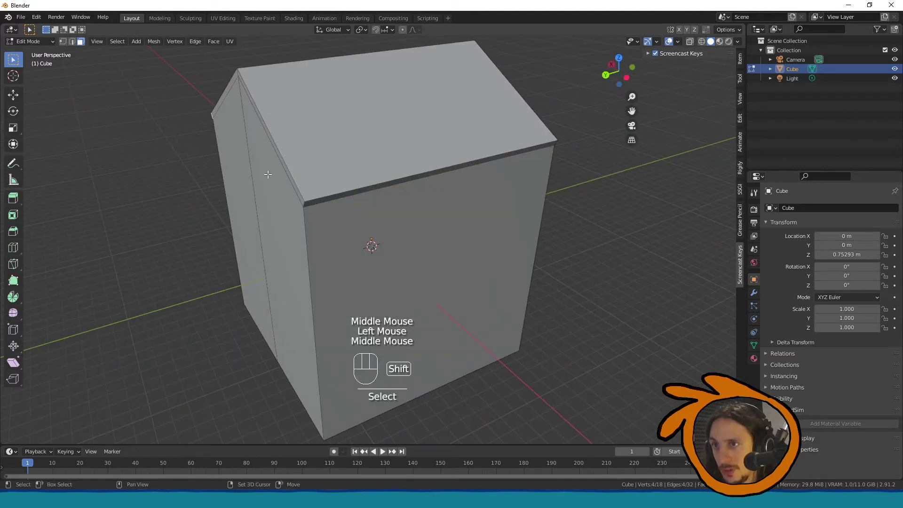
pyautogui.keyDown('shift'); pyautogui.click(321, 205); pyautogui.keyUp('shift')
pyautogui.moveTo(320, 206); pyautogui.dragTo(328, 216, button='middle')
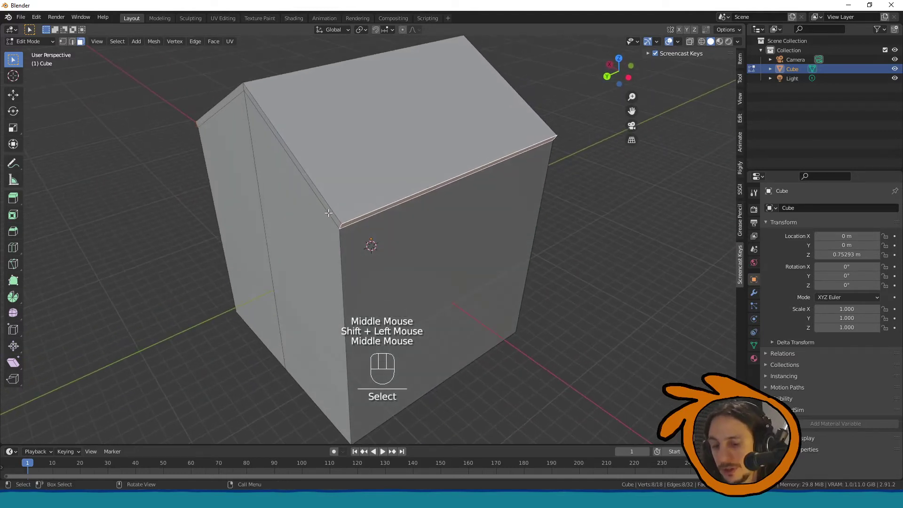
pyautogui.hotkey('alt', 'e')
pyautogui.click(327, 216)
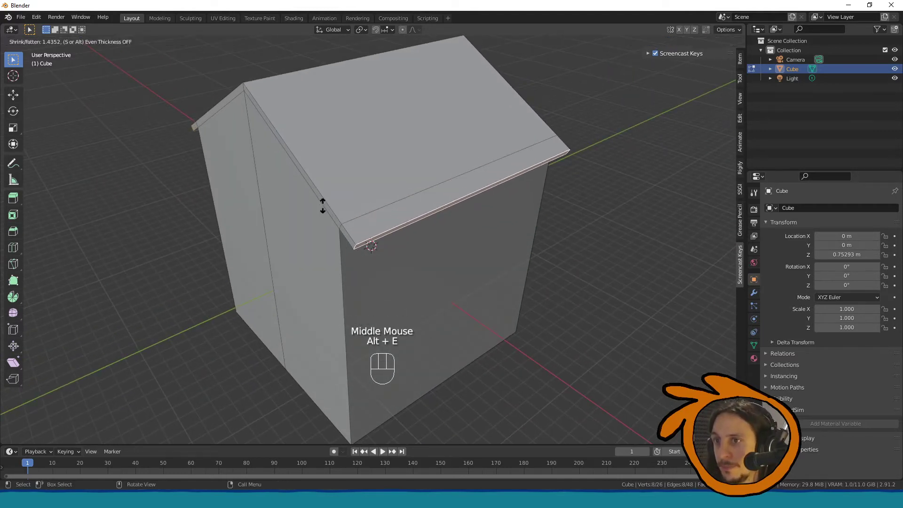
pyautogui.click(324, 207)
# Step: Select the thin roof faces on both gable ends, including the eave corners, and extrude them along their normals as overhangs
pyautogui.click(346, 236)
pyautogui.moveTo(346, 235); pyautogui.dragTo(356, 231, button='middle')
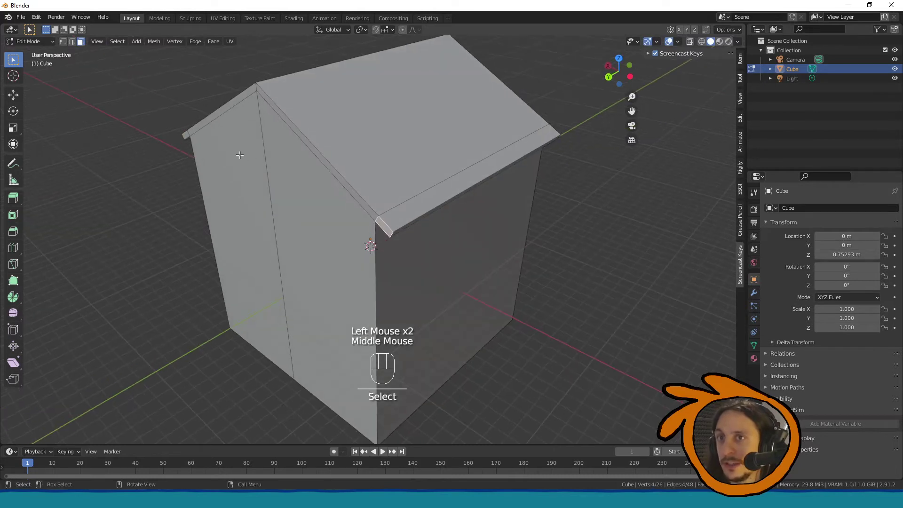
pyautogui.keyDown('ctrl'); pyautogui.click(185, 138); pyautogui.keyUp('ctrl')
pyautogui.moveTo(261, 136); pyautogui.dragTo(151, 117, button='middle')
pyautogui.keyDown('shift'); pyautogui.click(352, 145); pyautogui.keyUp('shift')
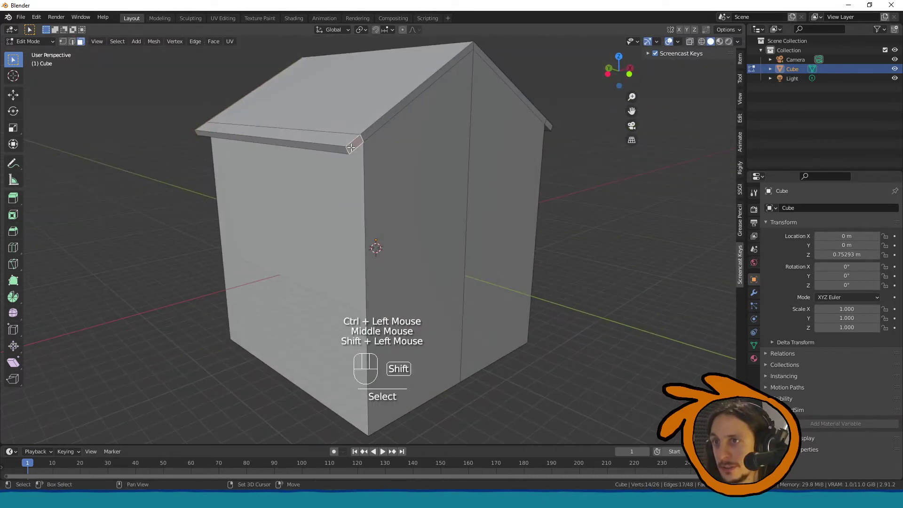
pyautogui.keyDown('ctrl'); pyautogui.click(549, 124); pyautogui.keyUp('ctrl')
pyautogui.hotkey('alt', 'e')
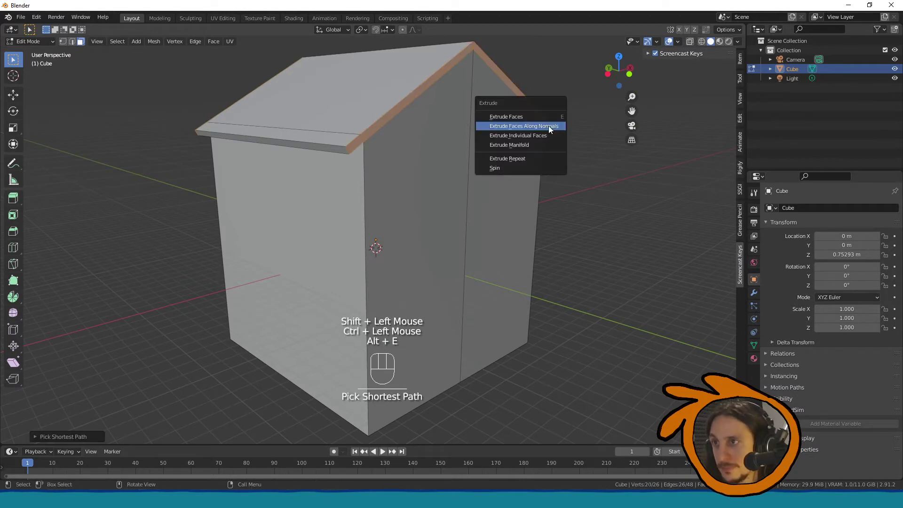
pyautogui.click(548, 125)
pyautogui.click(558, 127)
# Step: Try a horizontal loop cut around the walls, slid up close under the roof, and undo it
pyautogui.moveTo(557, 127); pyautogui.dragTo(442, 175, button='middle')
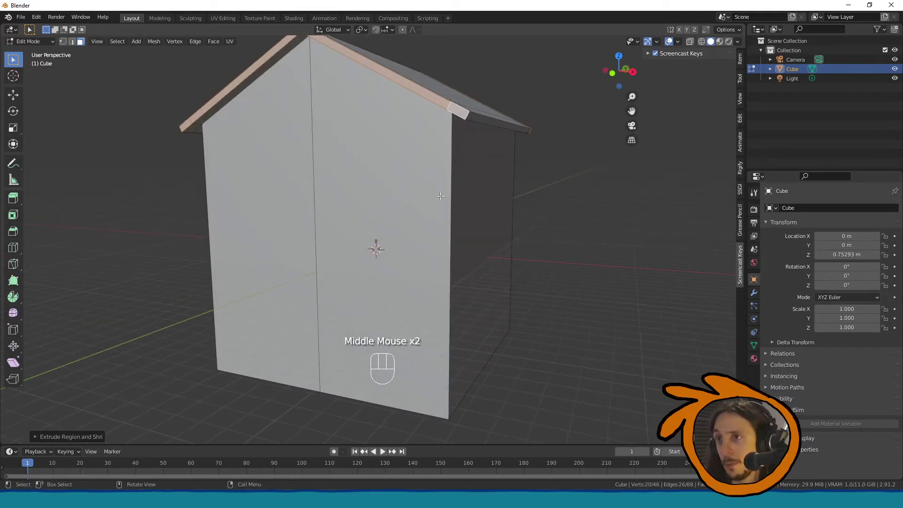
pyautogui.hotkey('ctrl', 'r')
pyautogui.click(428, 213)
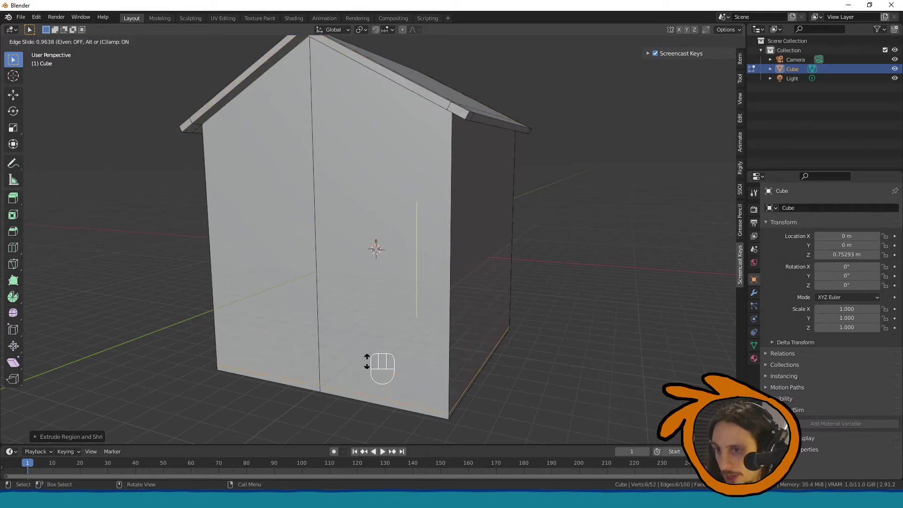
pyautogui.click(348, 83)
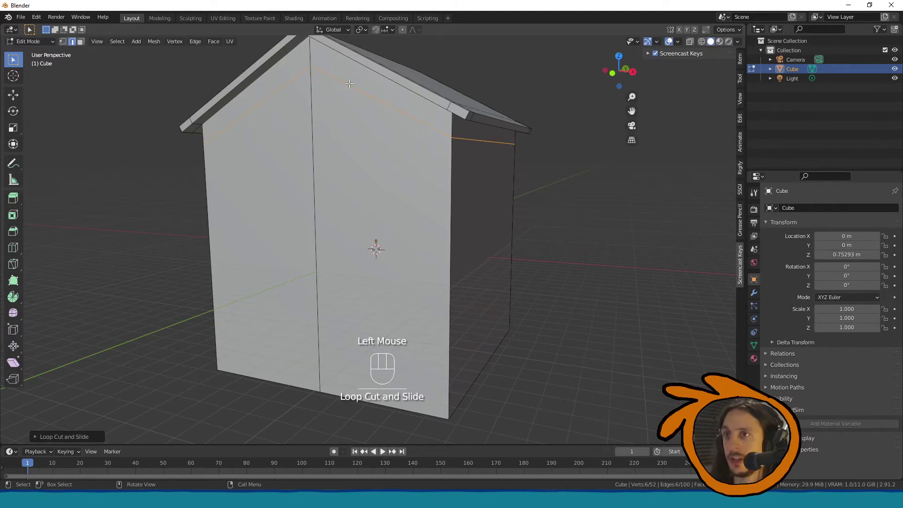
pyautogui.moveTo(352, 112); pyautogui.dragTo(231, 131, button='middle')
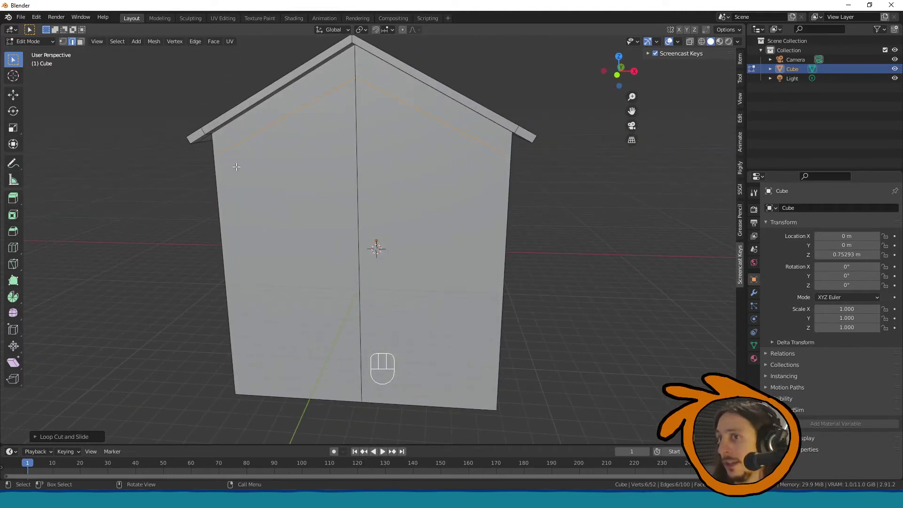
pyautogui.hotkey('ctrl', 'z')
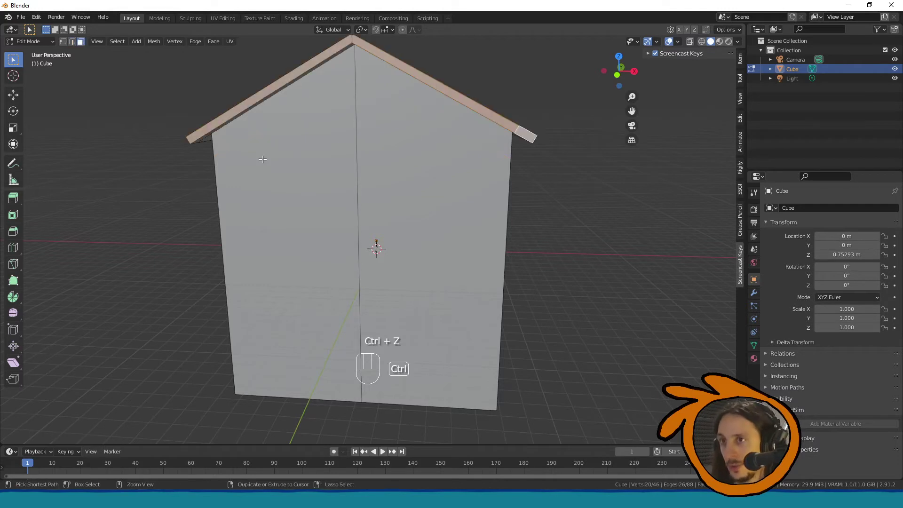
# Step: Select the two bottom faces of the house and raise them along Z to just below the eaves
pyautogui.moveTo(326, 186); pyautogui.dragTo(412, 238, button='middle')
pyautogui.press('3')
pyautogui.click(413, 293)
pyautogui.keyDown('shift'); pyautogui.click(309, 302); pyautogui.keyUp('shift')
pyautogui.moveTo(315, 311); pyautogui.dragTo(315, 326, button='middle')
pyautogui.press('g')
pyautogui.press('z')
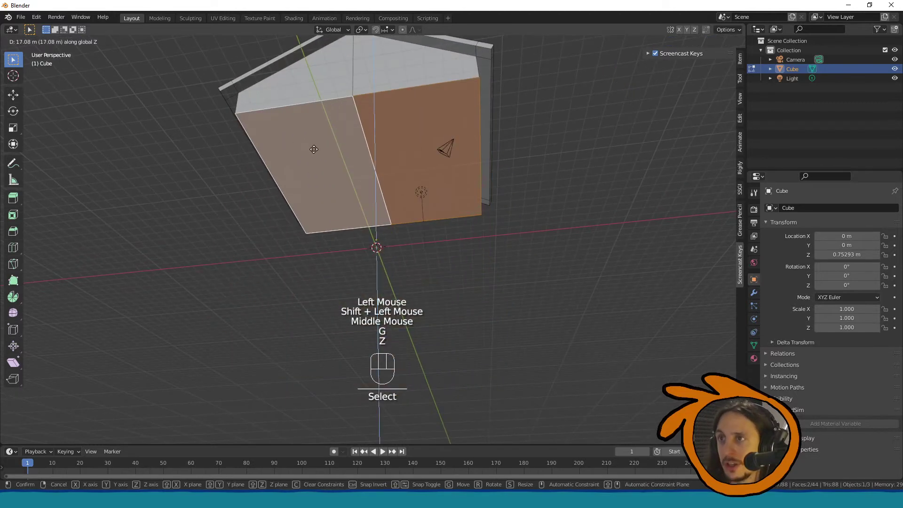
pyautogui.click(315, 140)
# Step: Extrude the bottom faces of the house downward twice, the first time by about 6.4 m, to form two wall storeys
pyautogui.moveTo(322, 137); pyautogui.dragTo(320, 182, button='middle')
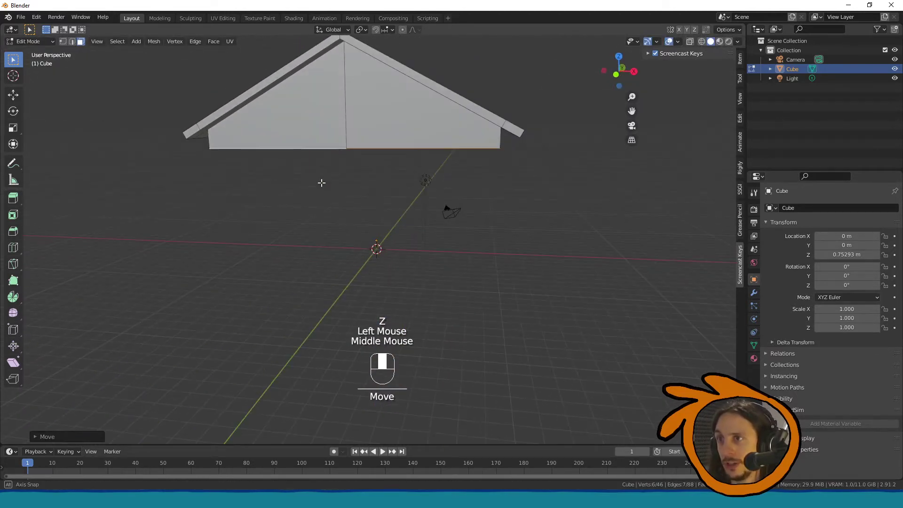
pyautogui.press('e')
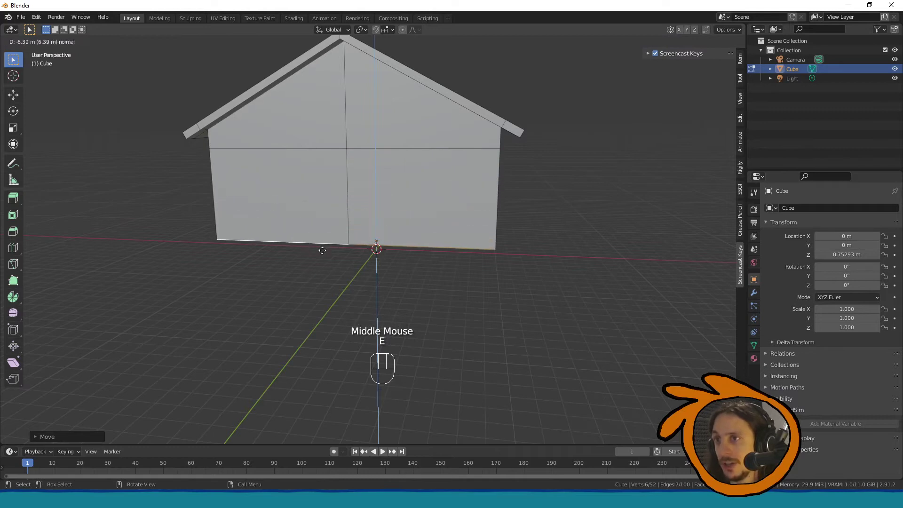
pyautogui.click(323, 250)
pyautogui.moveTo(323, 250); pyautogui.dragTo(335, 243, button='middle')
pyautogui.press('e')
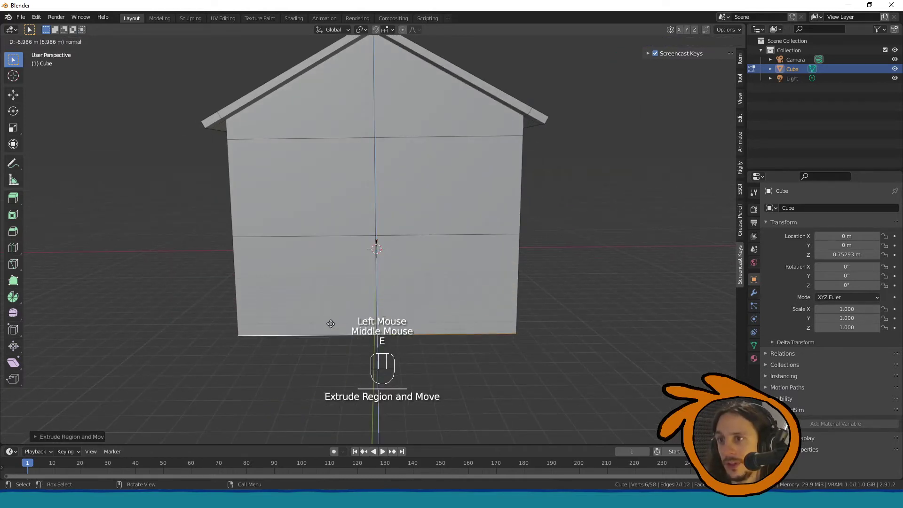
pyautogui.click(329, 308)
# Step: Try extruding the bottom faces down for a third storey and undo it
pyautogui.moveTo(329, 308); pyautogui.dragTo(333, 278, button='middle')
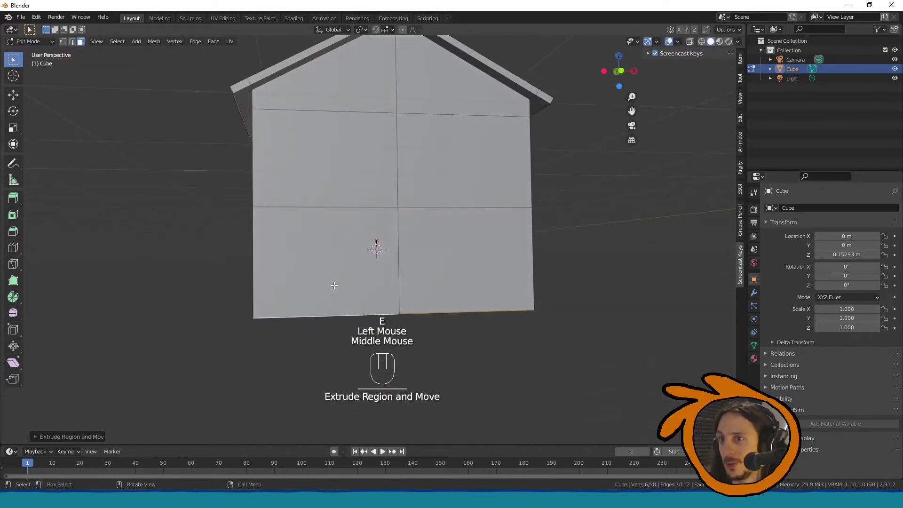
pyautogui.press('e')
pyautogui.click(331, 314)
pyautogui.moveTo(330, 314); pyautogui.dragTo(290, 307, button='middle')
pyautogui.hotkey('ctrl', 'z')
# Step: Try two vertical loop cuts across the long walls and roof, slid off-centre, and undo them
pyautogui.moveTo(384, 261); pyautogui.dragTo(277, 285, button='middle')
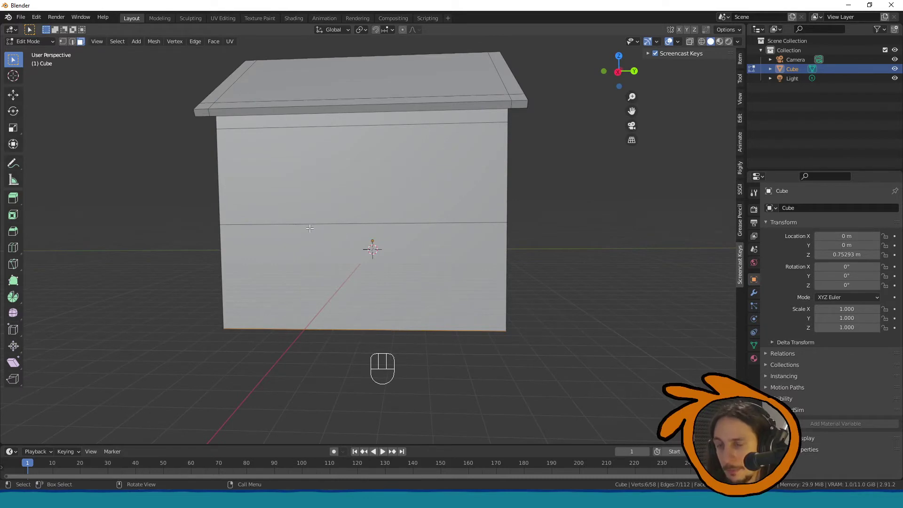
pyautogui.hotkey('ctrl', 'r')
pyautogui.scroll(1, 364, 207)
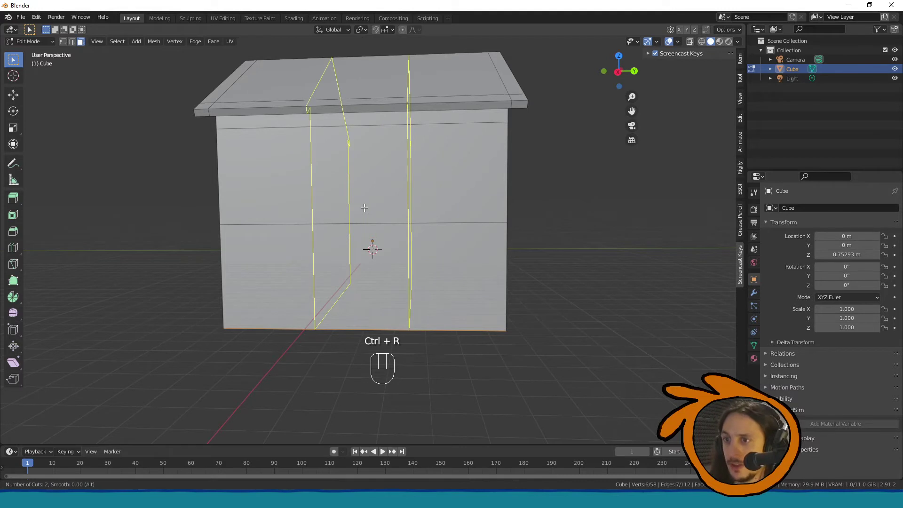
pyautogui.scroll(-1, 365, 208)
pyautogui.scroll(1, 365, 207)
pyautogui.click(365, 210)
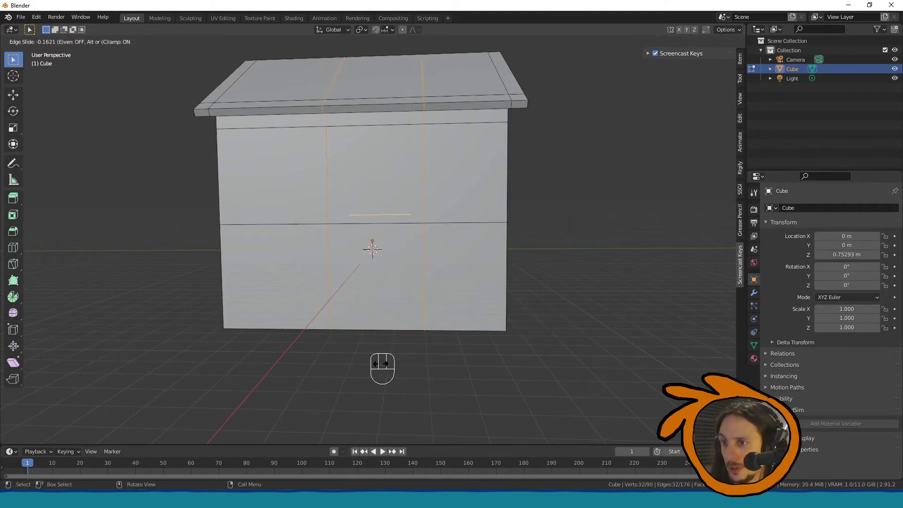
pyautogui.click(367, 346)
pyautogui.hotkey('ctrl', 'z')
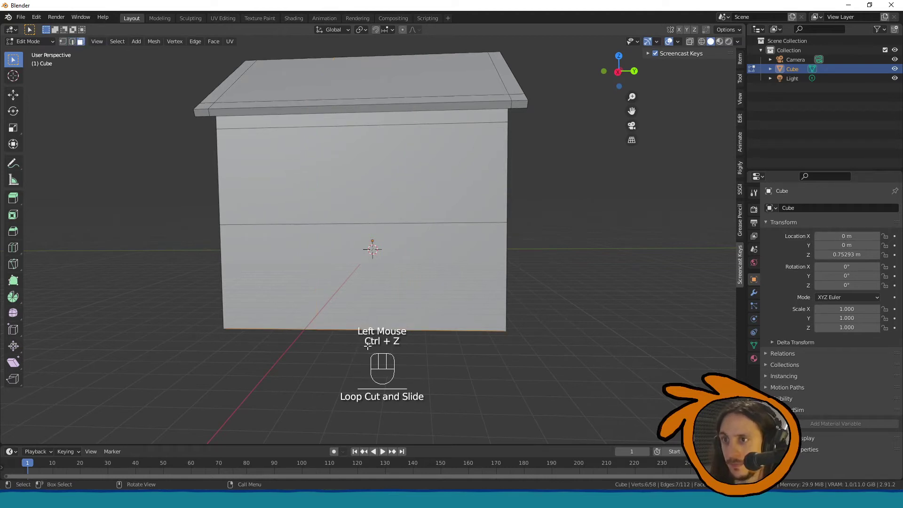
# Step: Add two evenly spaced vertical loop cuts dividing the long walls and roof into thirds, and return to face selection
pyautogui.hotkey('ctrl', 'r')
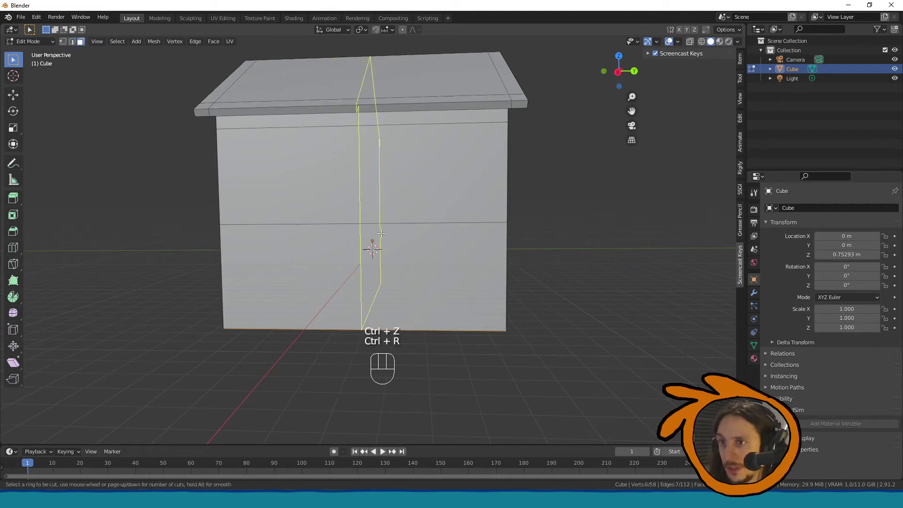
pyautogui.scroll(1, 381, 233)
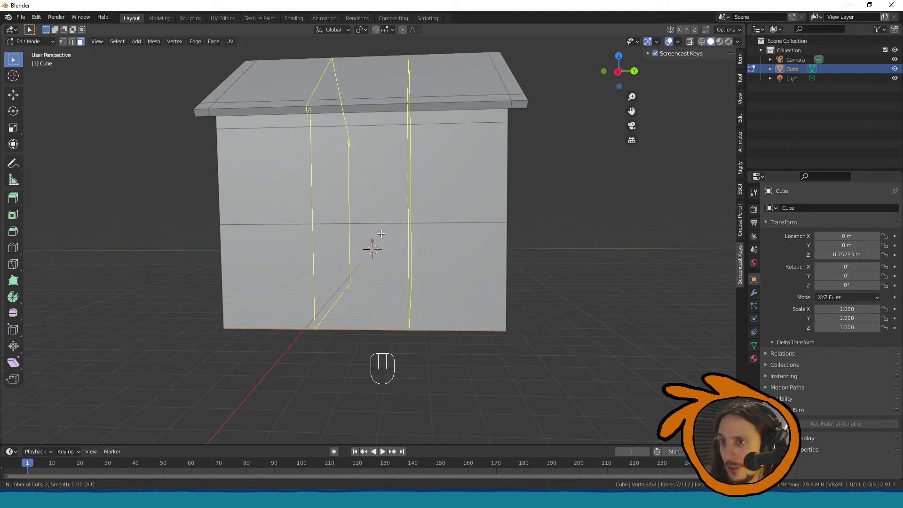
pyautogui.click(381, 233)
pyautogui.moveTo(381, 233); pyautogui.dragTo(223, 237, button='middle')
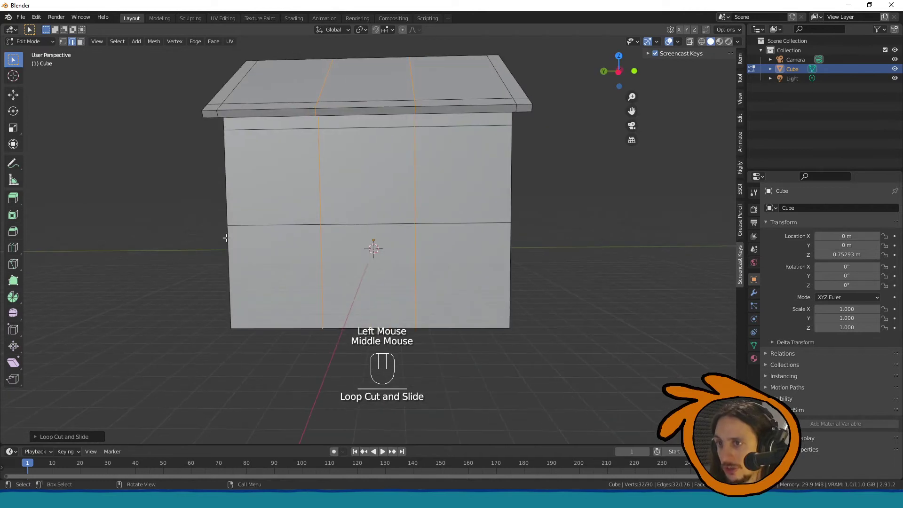
pyautogui.press('3')
pyautogui.click(301, 188)
pyautogui.keyDown('shift'); pyautogui.click(366, 179); pyautogui.keyUp('shift')
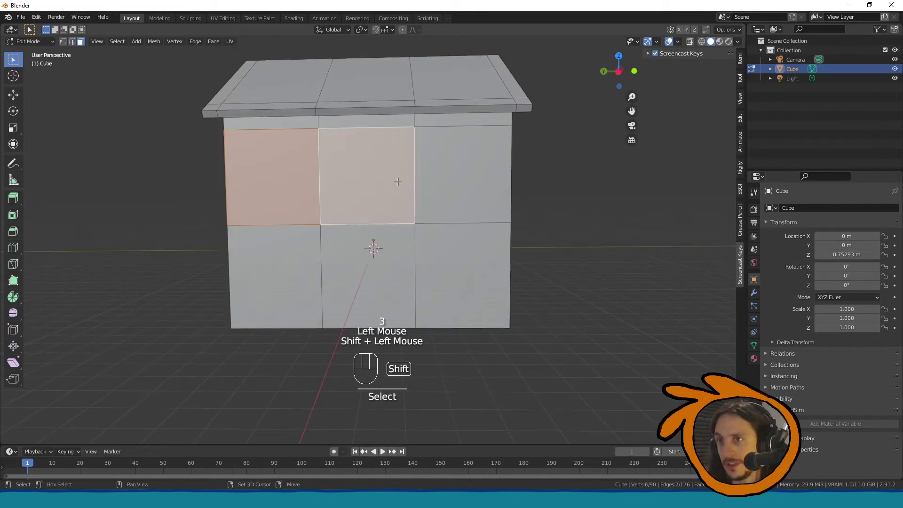
pyautogui.keyDown('shift'); pyautogui.click(452, 185); pyautogui.keyUp('shift')
pyautogui.moveTo(452, 185); pyautogui.dragTo(329, 181, button='middle')
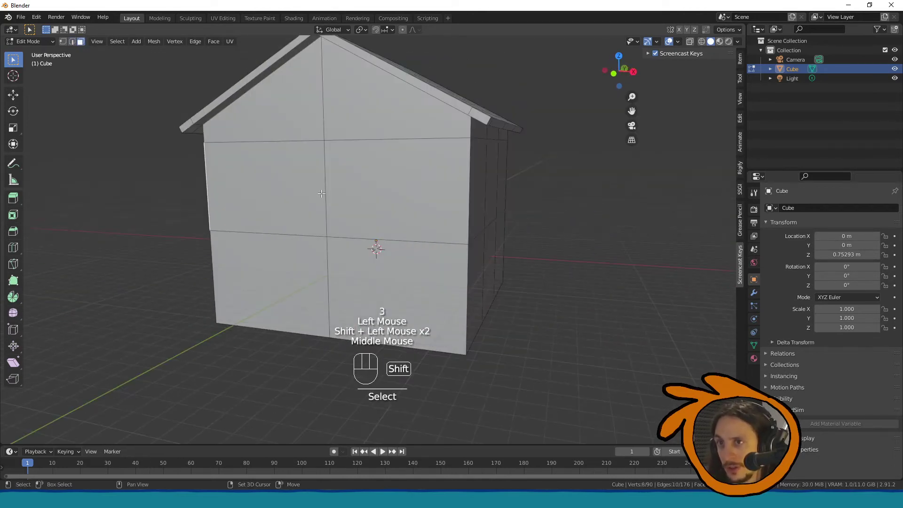
pyautogui.keyDown('shift'); pyautogui.click(310, 183); pyautogui.keyUp('shift')
pyautogui.keyDown('shift'); pyautogui.click(388, 174); pyautogui.keyUp('shift')
pyautogui.moveTo(409, 177); pyautogui.dragTo(419, 177, button='middle')
pyautogui.keyDown('shift'); pyautogui.click(418, 177); pyautogui.keyUp('shift')
pyautogui.keyDown('shift'); pyautogui.click(419, 178); pyautogui.keyUp('shift')
# Step: Select the three upper-storey faces on both long walls and inset them individually by about 1.2 m
pyautogui.click(332, 186)
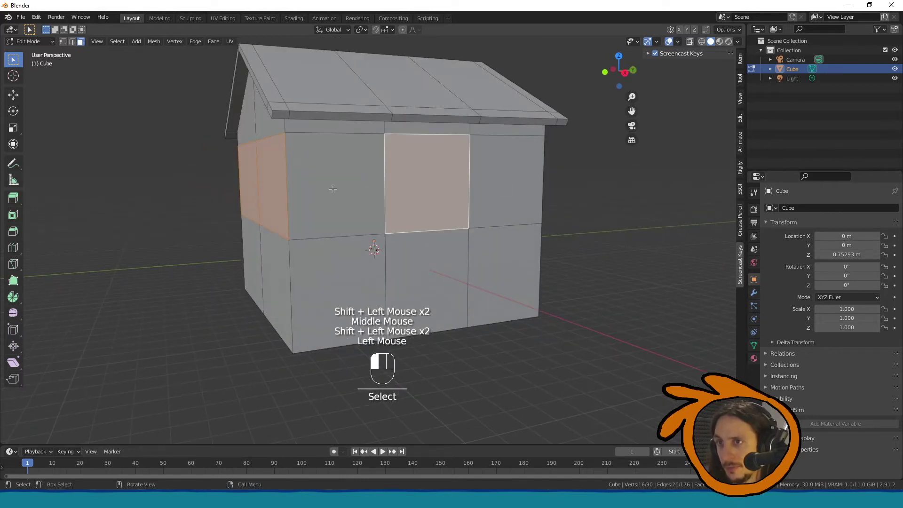
pyautogui.keyDown('ctrl'); pyautogui.click(499, 186); pyautogui.keyUp('ctrl')
pyautogui.moveTo(499, 185); pyautogui.dragTo(365, 187, button='middle')
pyautogui.keyDown('shift'); pyautogui.click(416, 194); pyautogui.keyUp('shift')
pyautogui.keyDown('ctrl'); pyautogui.click(494, 193); pyautogui.keyUp('ctrl')
pyautogui.moveTo(494, 193); pyautogui.dragTo(442, 273, button='middle')
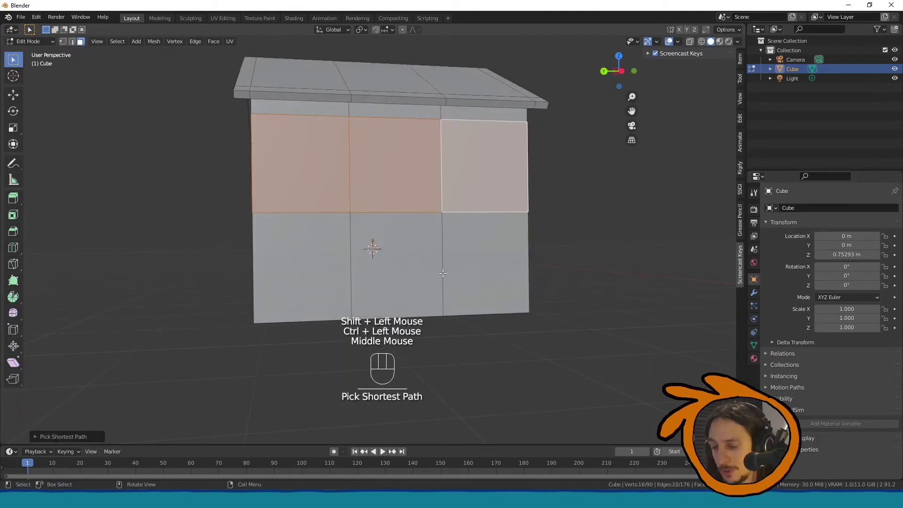
pyautogui.press('i')
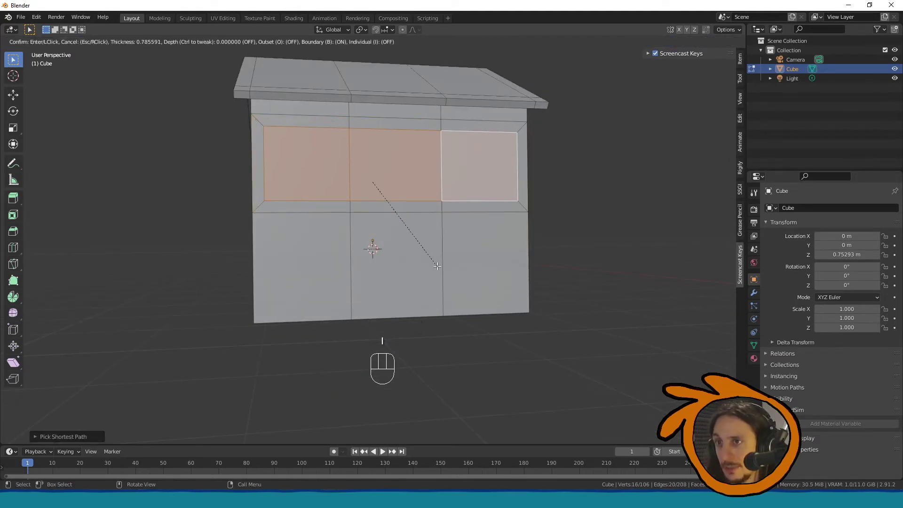
pyautogui.press('i')
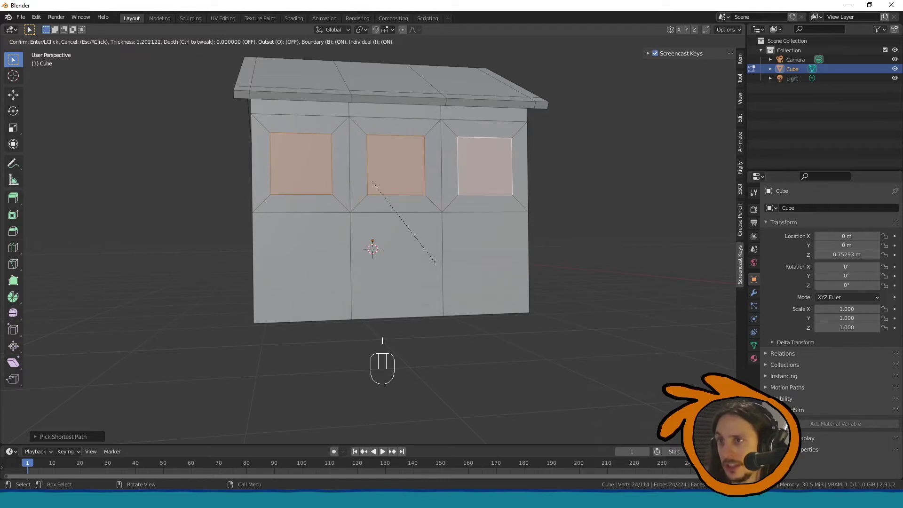
pyautogui.click(434, 261)
# Step: Extrude the six inset window faces outward along their normals by about 0.64 m
pyautogui.moveTo(431, 257); pyautogui.dragTo(394, 261, button='middle')
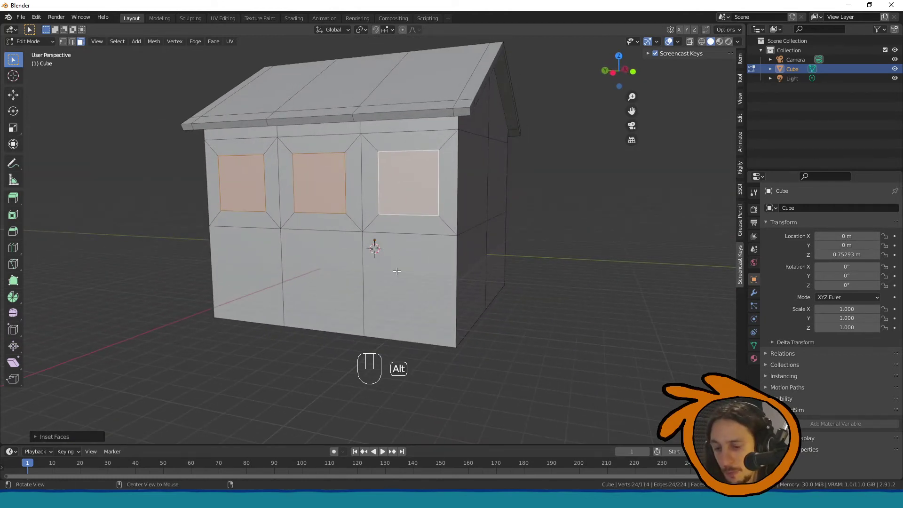
pyautogui.hotkey('alt', 'e')
pyautogui.click(397, 271)
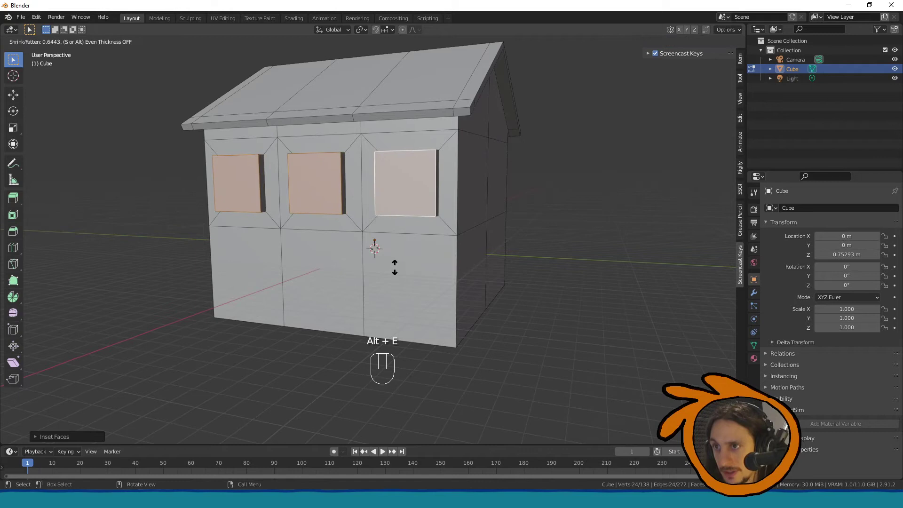
pyautogui.click(394, 267)
pyautogui.moveTo(394, 267); pyautogui.dragTo(292, 230, button='middle')
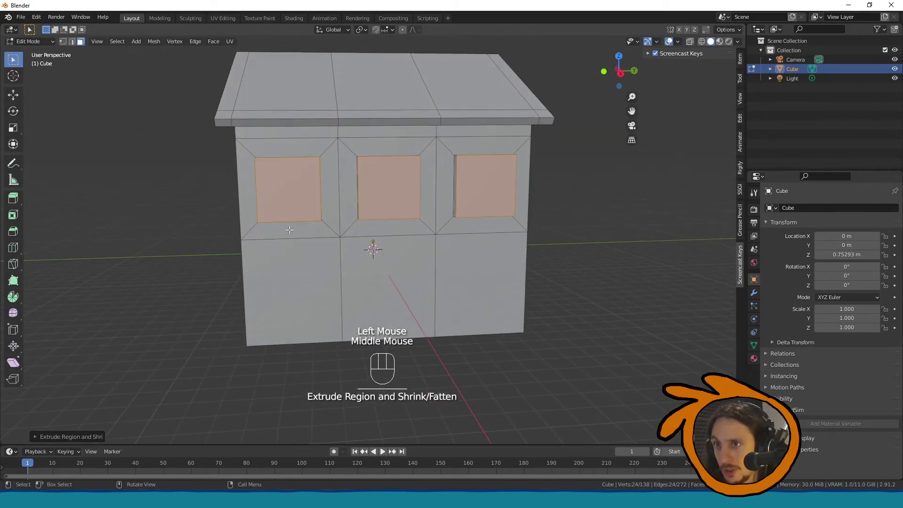
# Step: Inset the raised window faces individually by about 0.32 m and extrude them inward along their normals as recessed panes
pyautogui.scroll(2, 292, 230)
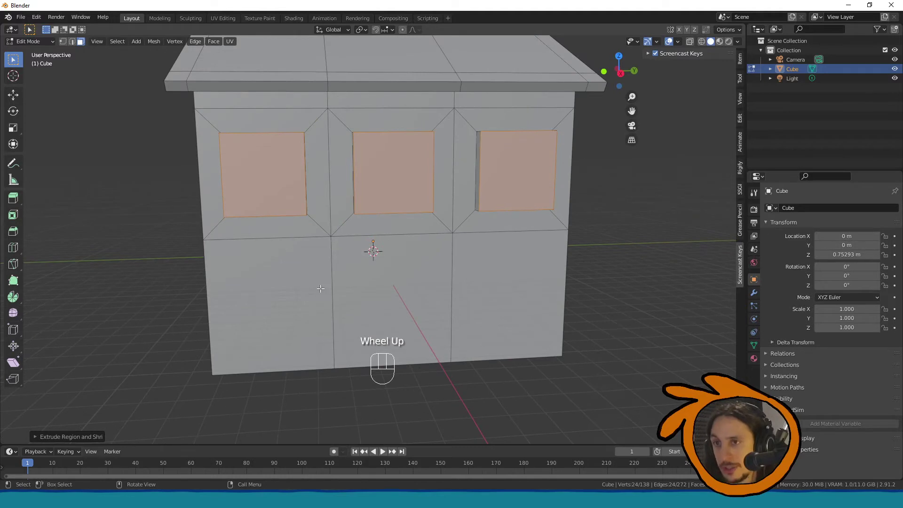
pyautogui.press('i')
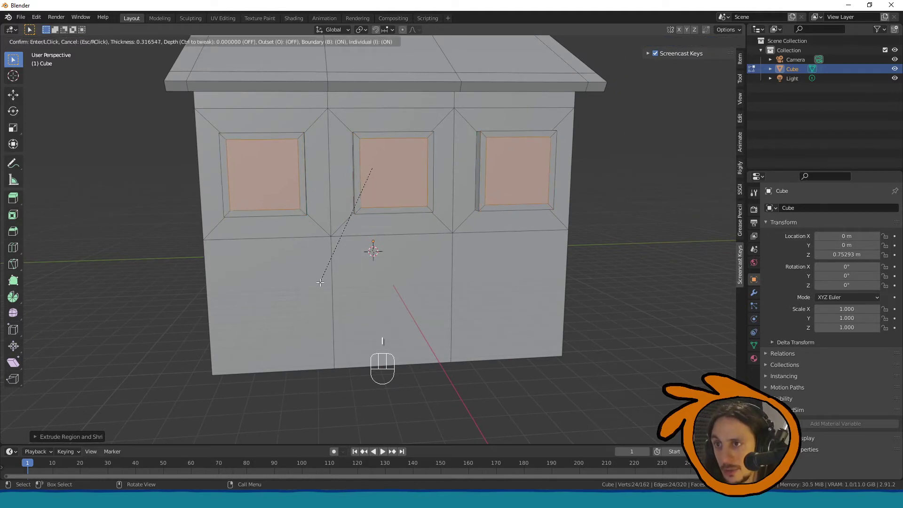
pyautogui.click(320, 282)
pyautogui.hotkey('alt', 'e')
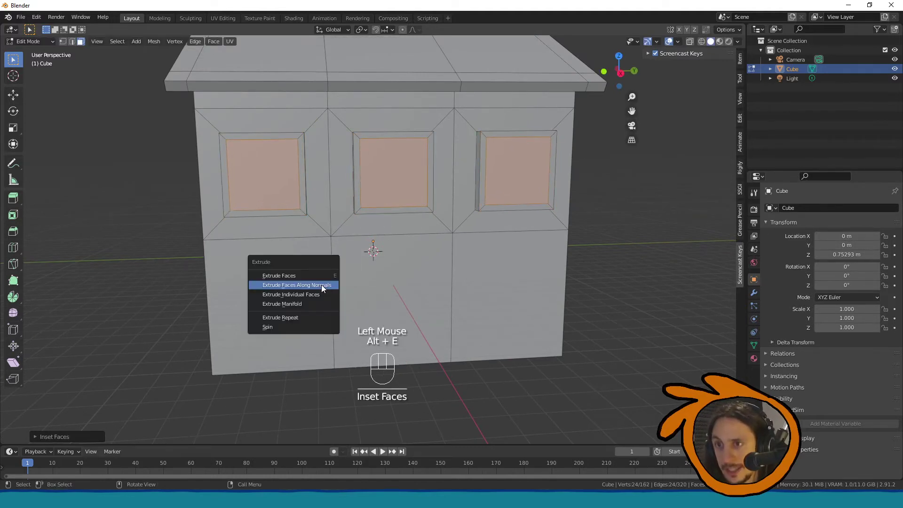
pyautogui.click(322, 285)
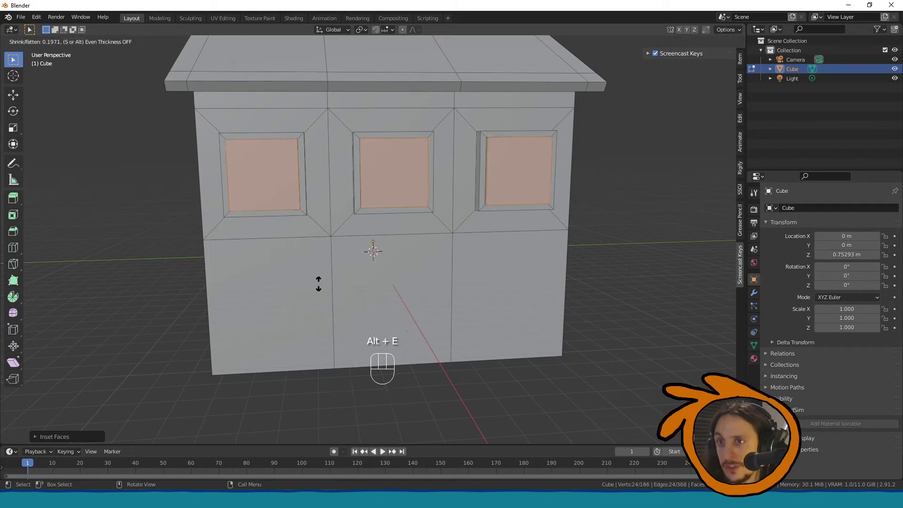
pyautogui.click(320, 289)
pyautogui.moveTo(320, 290); pyautogui.dragTo(147, 279, button='middle')
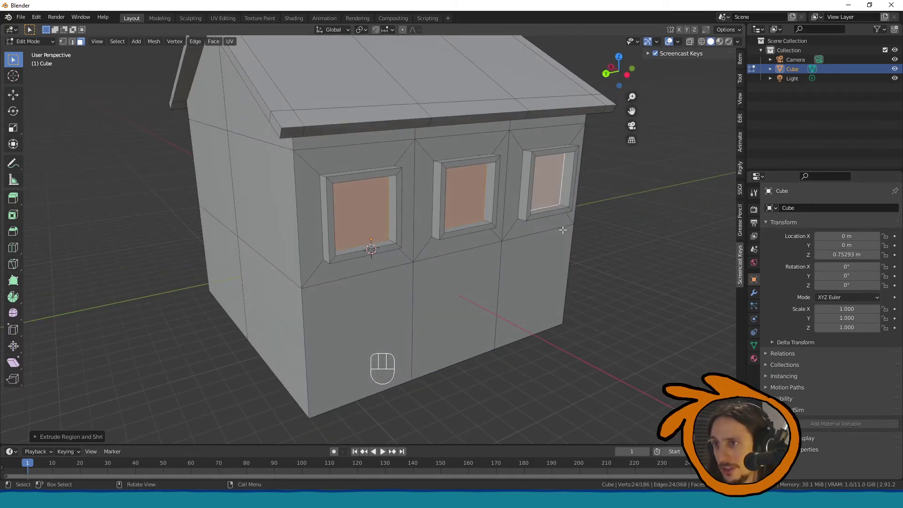
# Step: Select the two upper-storey faces on one gable wall and inset them together as one region by about 0.89 m
pyautogui.moveTo(364, 223); pyautogui.dragTo(368, 184, button='middle')
pyautogui.press('Tab')
pyautogui.press('Tab')
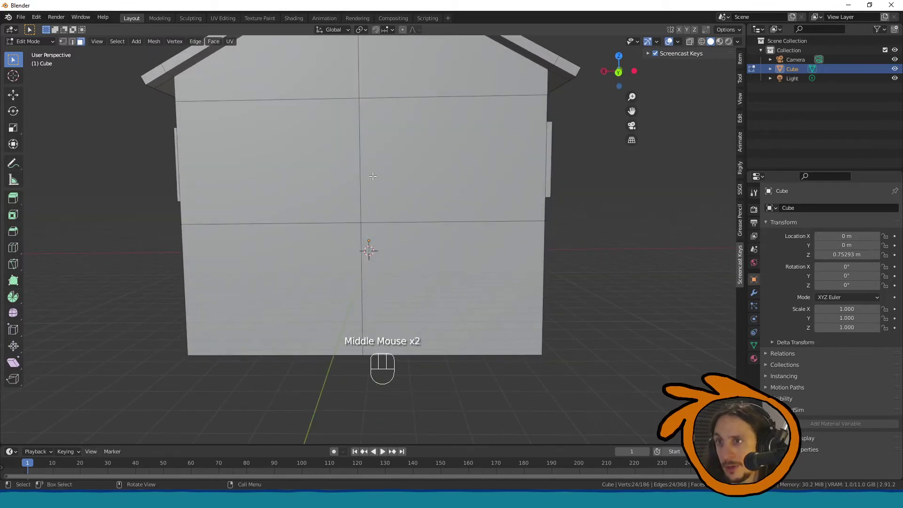
pyautogui.click(348, 193)
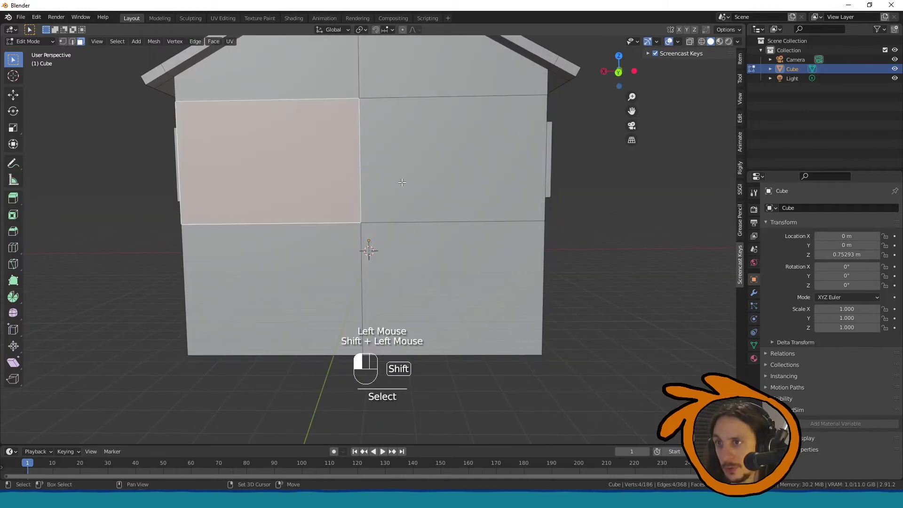
pyautogui.keyDown('shift'); pyautogui.click(406, 207); pyautogui.keyUp('shift')
pyautogui.press('i')
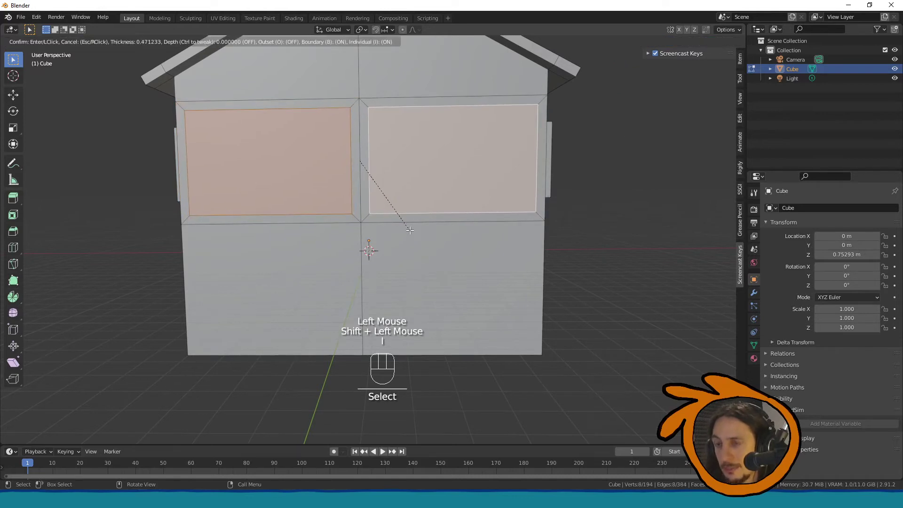
pyautogui.press('i')
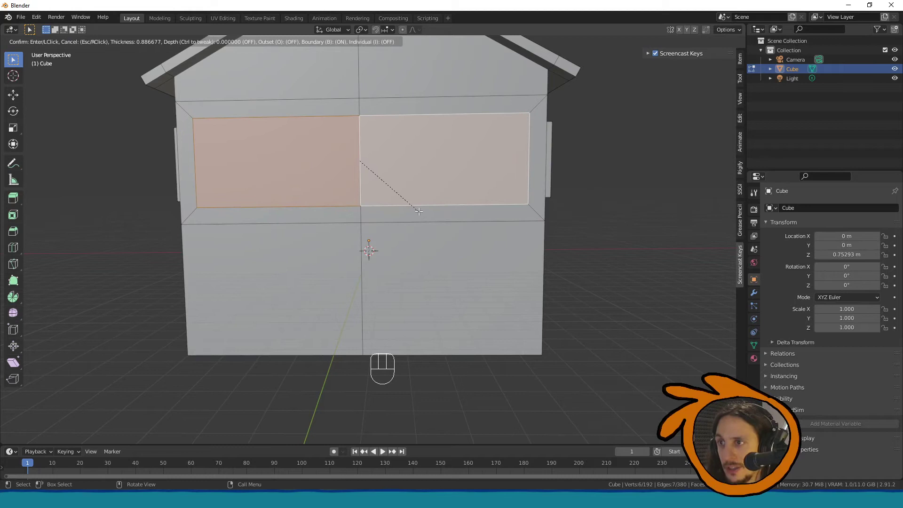
pyautogui.click(419, 212)
# Step: Add a horizontal loop cut through the upper storey, slid down to just above the lower edge of the gable wall's inset
pyautogui.hotkey('ctrl', 'r')
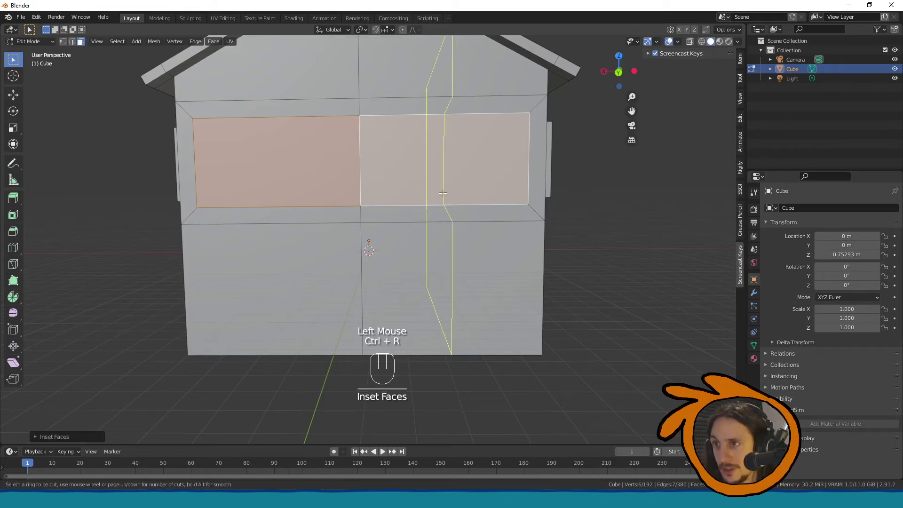
pyautogui.click(529, 172)
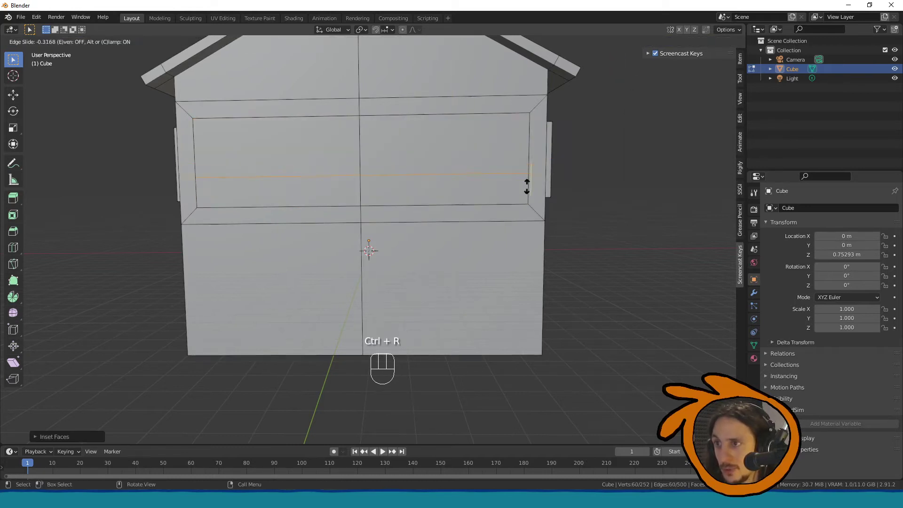
pyautogui.click(523, 209)
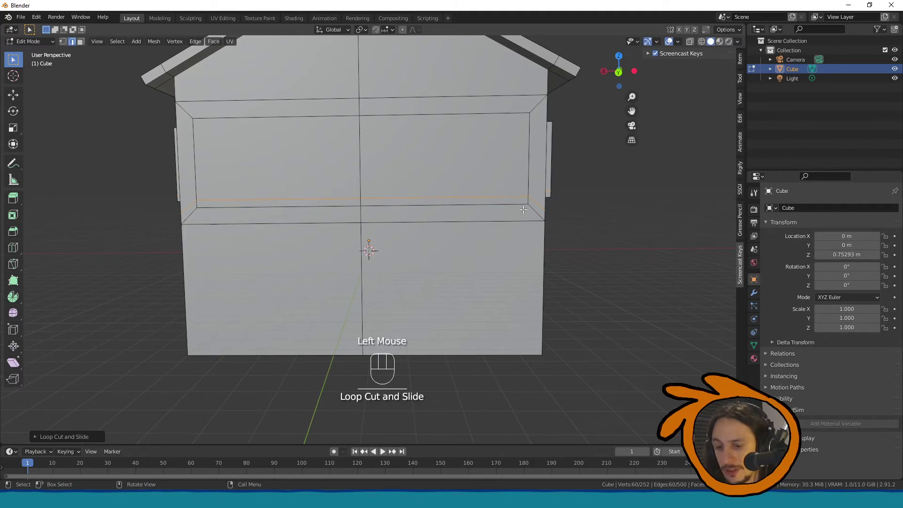
# Step: Select the two thin strip faces along the bottom of the gable wall's inset and extrude them outward as a balcony floor
pyautogui.press('3')
pyautogui.click(511, 201)
pyautogui.keyDown('shift'); pyautogui.click(333, 204); pyautogui.keyUp('shift')
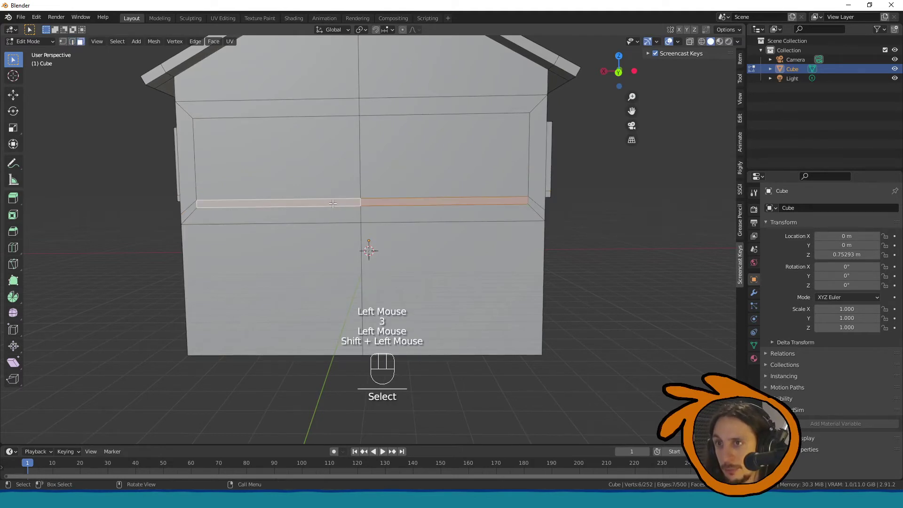
pyautogui.press('e')
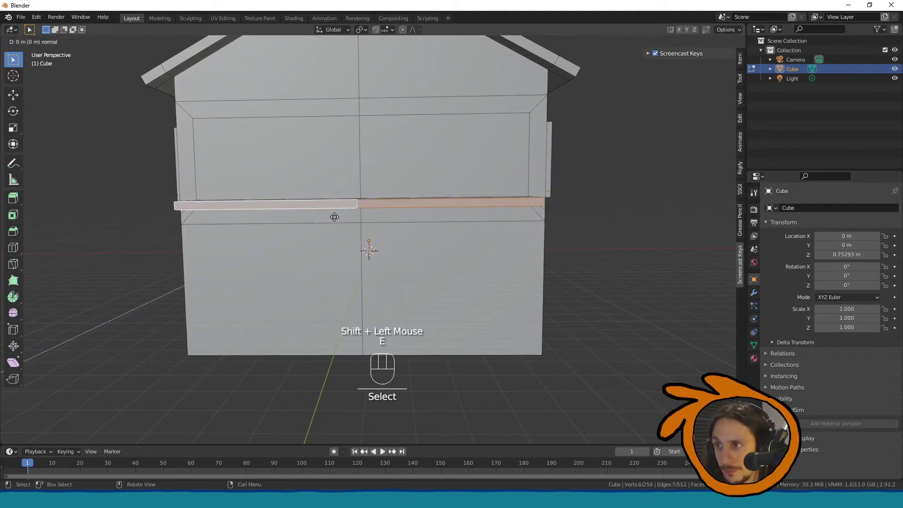
pyautogui.click(334, 218)
pyautogui.moveTo(335, 218); pyautogui.dragTo(214, 255, button='middle')
# Step: Add a loop cut along the length of the balcony floor, slid close to its outer edge
pyautogui.hotkey('ctrl', 'r')
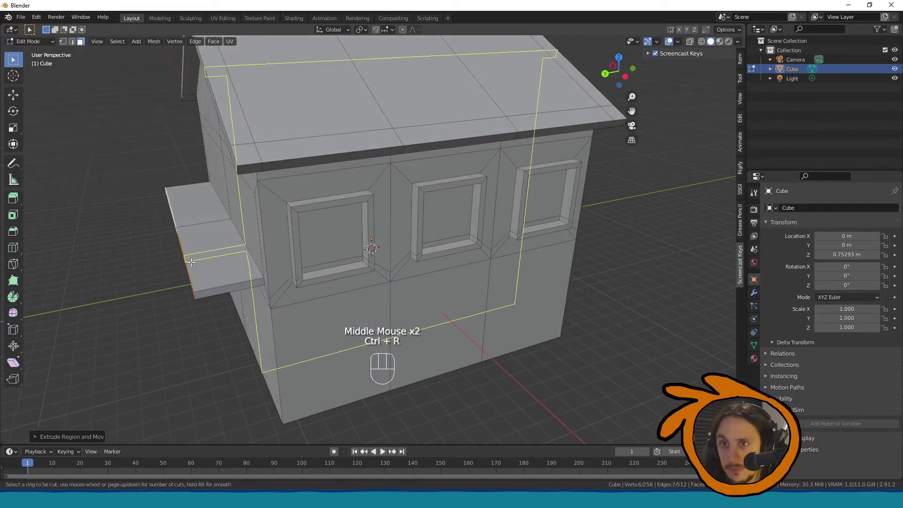
pyautogui.click(202, 291)
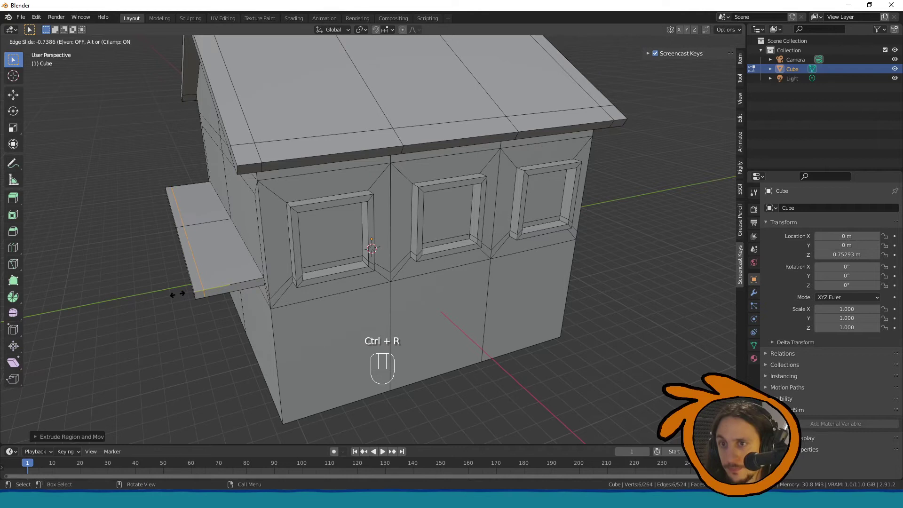
pyautogui.click(178, 294)
# Step: Add two vertical loop cuts through the house and balcony, each slid close to one end of the balcony floor
pyautogui.moveTo(195, 285); pyautogui.dragTo(219, 300, button='middle')
pyautogui.hotkey('ctrl', 'r')
pyautogui.click(170, 302)
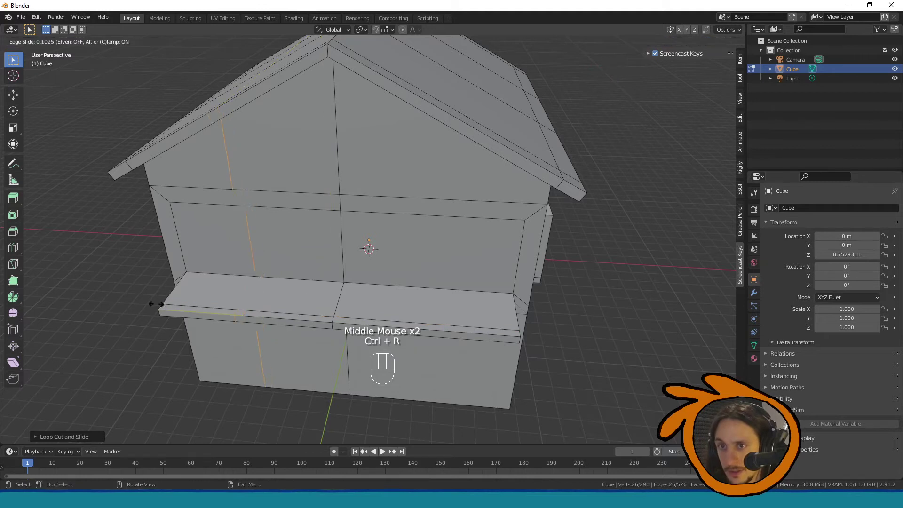
pyautogui.click(93, 301)
pyautogui.hotkey('ctrl', 'r')
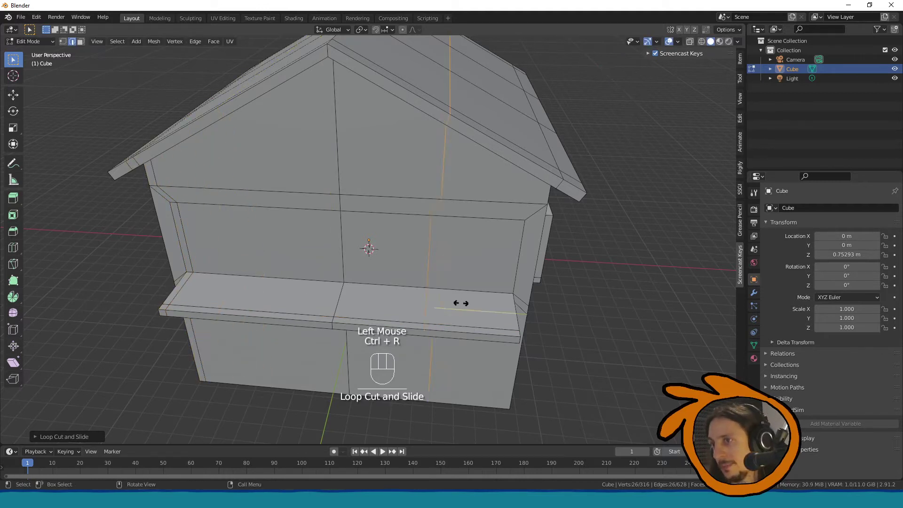
pyautogui.click(460, 304)
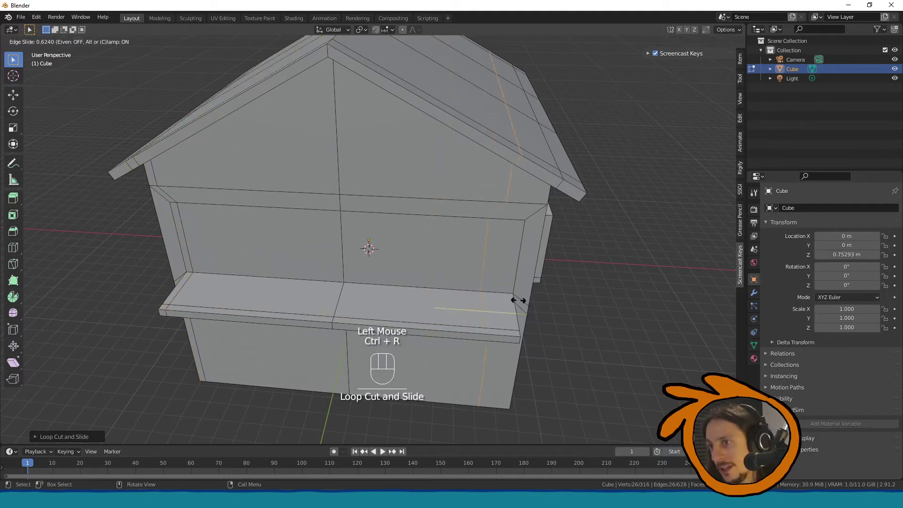
pyautogui.click(543, 302)
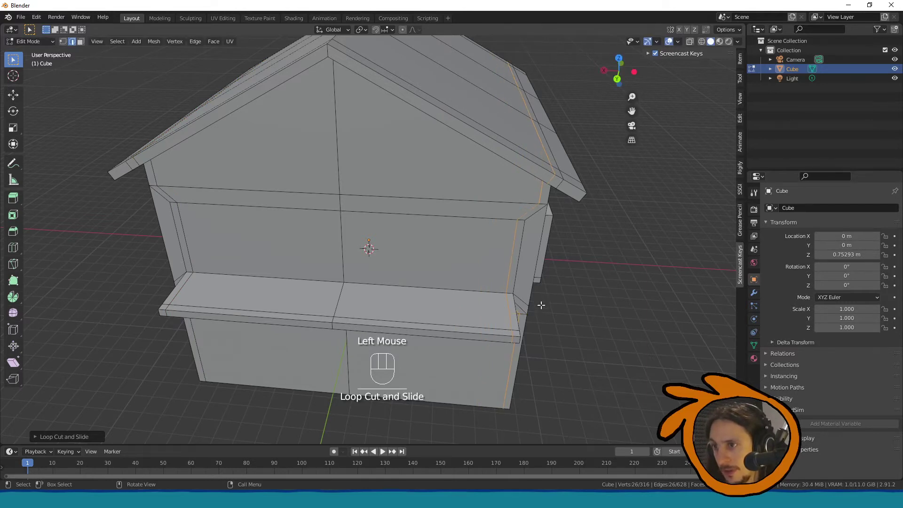
# Step: Select the narrow rim faces along the balcony floor's two ends and outer edge and extrude them upward as a railing
pyautogui.press('3')
pyautogui.click(513, 314)
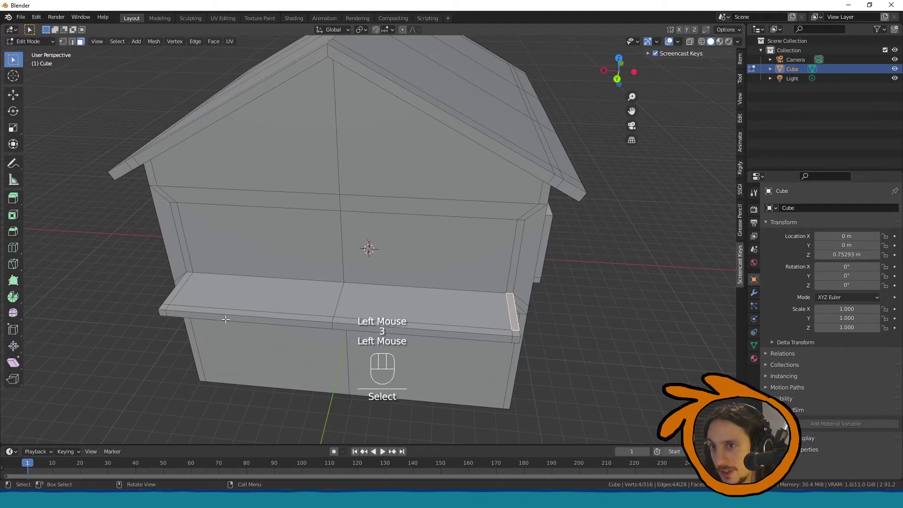
pyautogui.keyDown('ctrl'); pyautogui.click(168, 306); pyautogui.keyUp('ctrl')
pyautogui.keyDown('shift'); pyautogui.click(174, 297); pyautogui.keyUp('shift')
pyautogui.moveTo(174, 297); pyautogui.dragTo(191, 279, button='middle')
pyautogui.press('e')
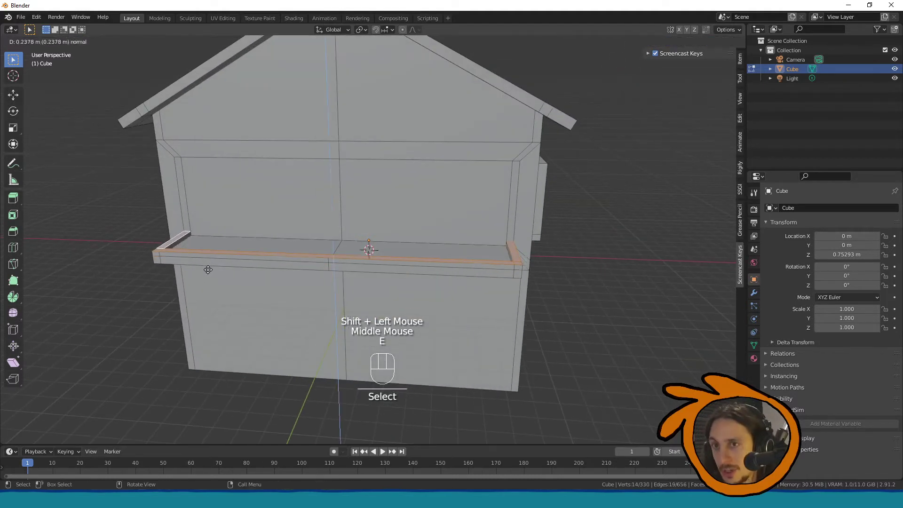
pyautogui.click(207, 244)
# Step: Add a vertical loop cut through one half of the balcony gable wall, slid slightly toward the centre edge to mark a door's width
pyautogui.moveTo(206, 245); pyautogui.dragTo(340, 237, button='middle')
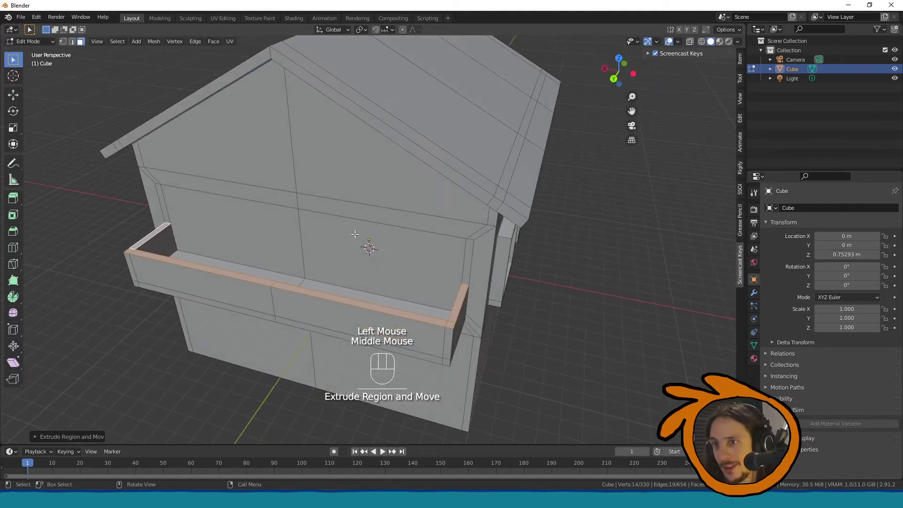
pyautogui.hotkey('ctrl', 'r')
pyautogui.click(350, 224)
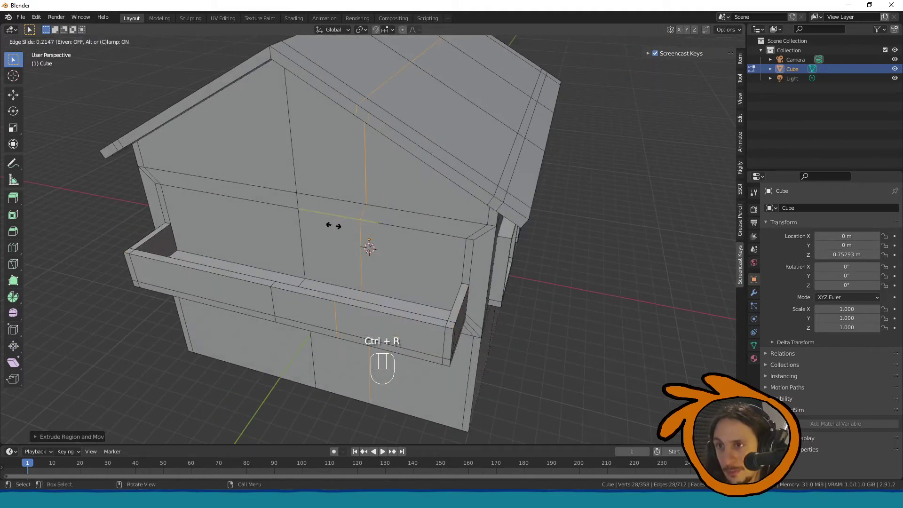
pyautogui.click(329, 225)
# Step: Select the door-sized wall face behind the balcony, beside the centre edge, and extrude it slightly outward
pyautogui.press('3')
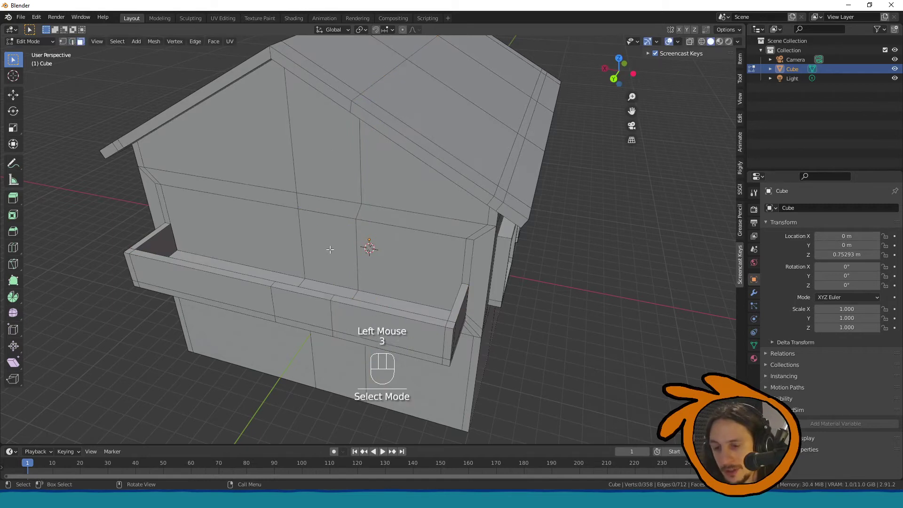
pyautogui.click(330, 250)
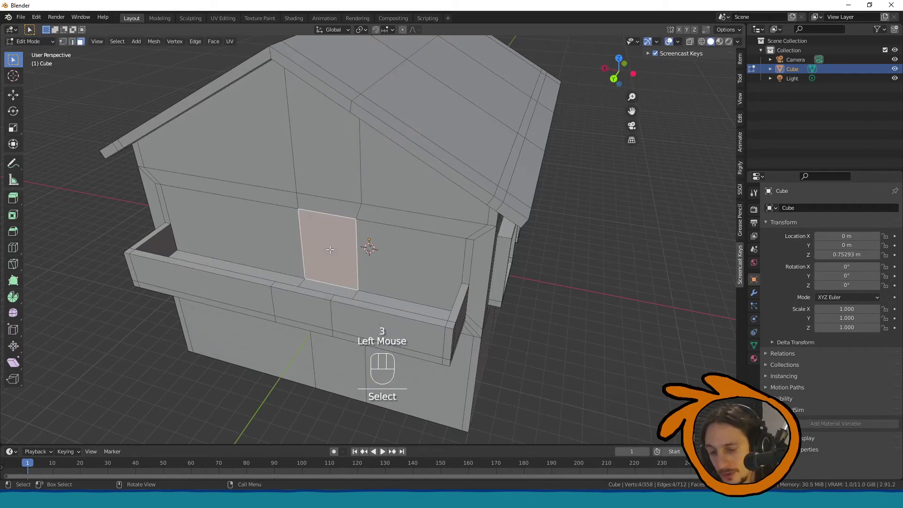
pyautogui.press('e')
pyautogui.click(329, 254)
# Step: Inset the raised balcony door face slightly and extrude it inward as a recessed door panel
pyautogui.press('i')
pyautogui.click(331, 260)
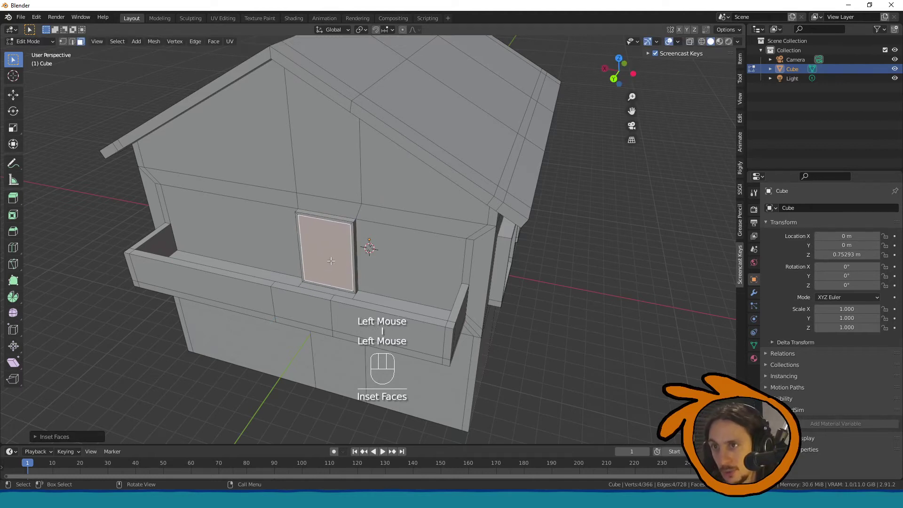
pyautogui.press('e')
pyautogui.click(332, 259)
pyautogui.press('Tab')
pyautogui.moveTo(338, 258); pyautogui.dragTo(369, 248, button='middle')
# Step: Add a horizontal loop cut around the ground floor, slid up near its upper end to set the door height
pyautogui.press('Tab')
pyautogui.click(365, 277)
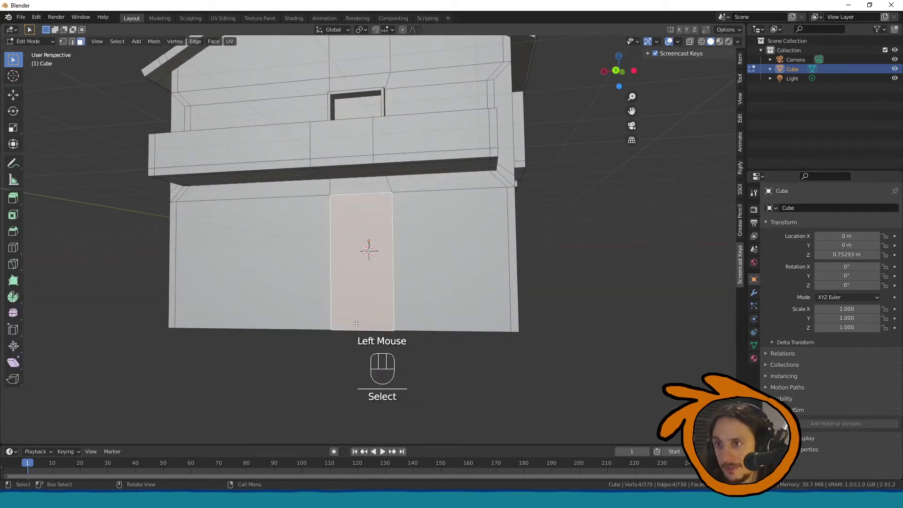
pyautogui.hotkey('ctrl', 'r')
pyautogui.click(507, 214)
pyautogui.click(501, 171)
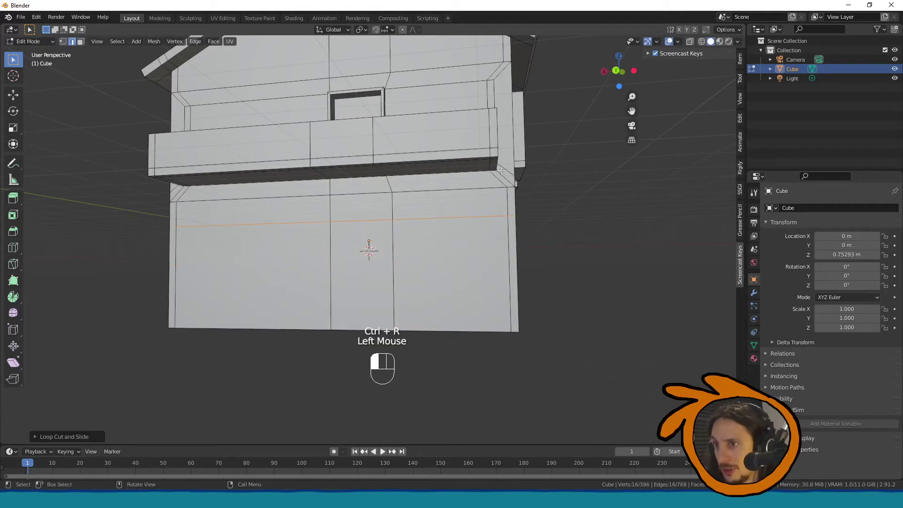
# Step: Select the narrow ground-floor face below the balcony door and extrude it inward as a recessed doorway
pyautogui.press('3')
pyautogui.click(372, 300)
pyautogui.moveTo(371, 300)
pyautogui.mouseDown(button='middle')
pyautogui.moveTo(324, 309)
pyautogui.moveTo(414, 305)
pyautogui.moveTo(443, 328)
pyautogui.moveTo(476, 334)
pyautogui.moveTo(524, 306)
pyautogui.moveTo(380, 294)
pyautogui.mouseUp(button='middle')
pyautogui.press('e')
pyautogui.click(324, 310)
pyautogui.press('Tab')
pyautogui.press('Tab')
# Step: Inset the middle ground-floor face of the windowed side wall by about 0.12 m and extrude it inward
pyautogui.click(412, 291)
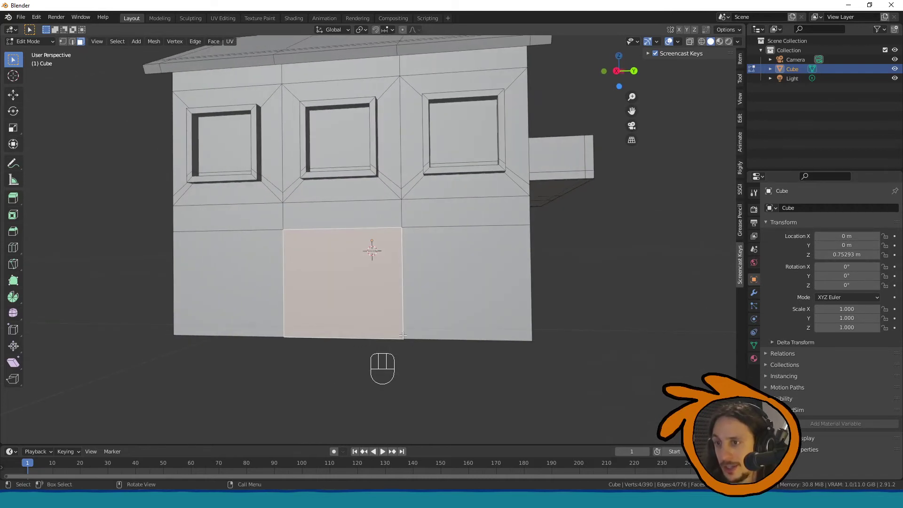
pyautogui.hotkey('ctrl', 'r')
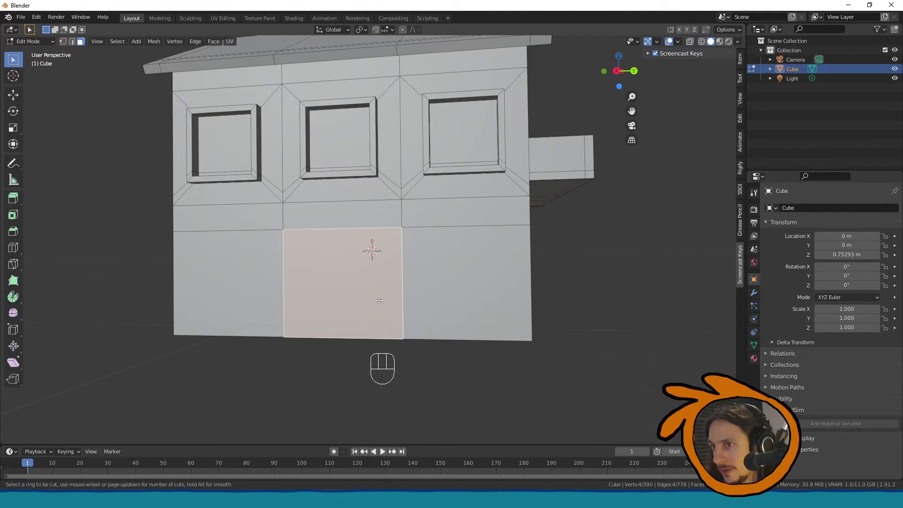
pyautogui.press('Escape')
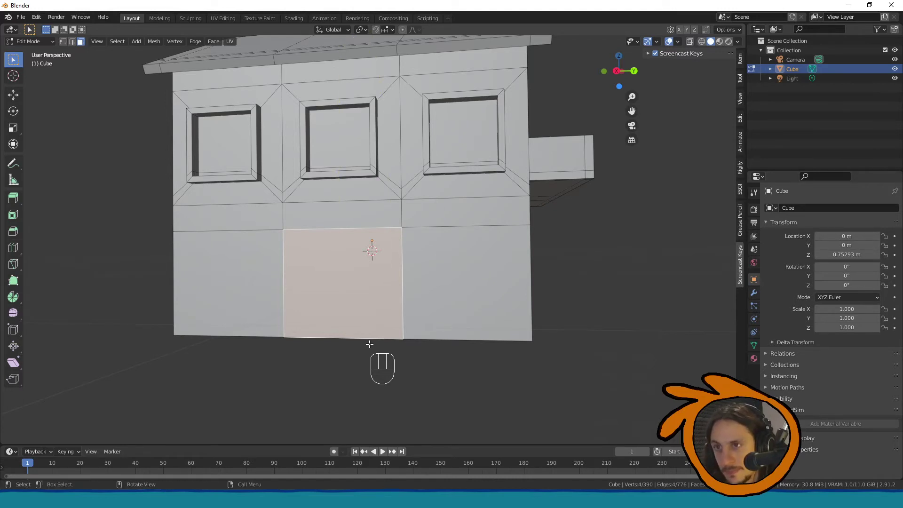
pyautogui.press('i')
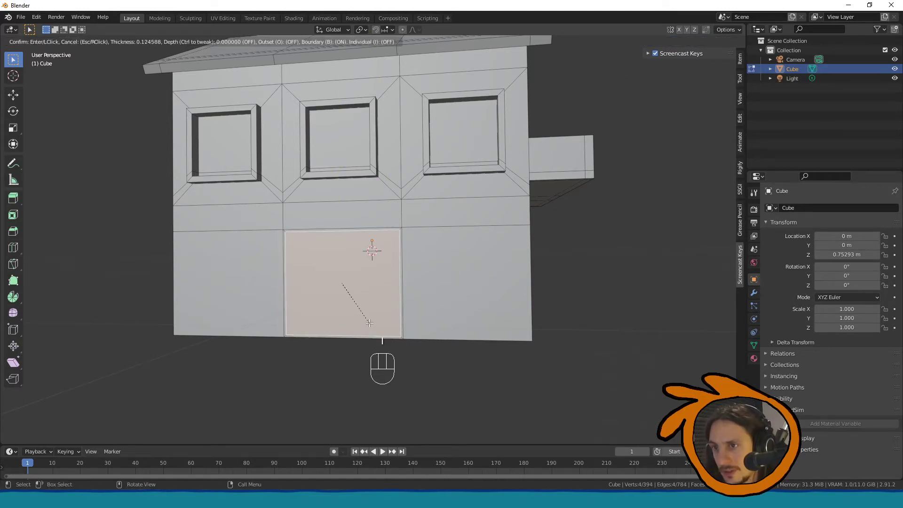
pyautogui.click(369, 323)
pyautogui.press('e')
pyautogui.click(409, 334)
# Step: Select the roof face next to the ridge at the gable end opposite the balcony and inset it as a chimney base
pyautogui.press('Tab')
pyautogui.moveTo(424, 339); pyautogui.dragTo(485, 360, button='middle')
pyautogui.scroll(-2, 442, 275)
pyautogui.moveTo(442, 276); pyautogui.dragTo(439, 207, button='middle')
pyautogui.press('Tab')
pyautogui.click(368, 163)
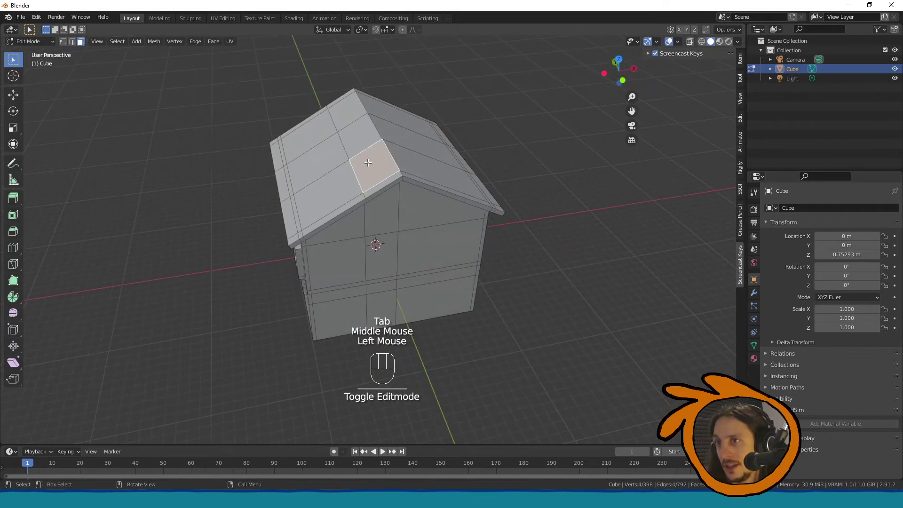
pyautogui.press('i')
pyautogui.click(371, 263)
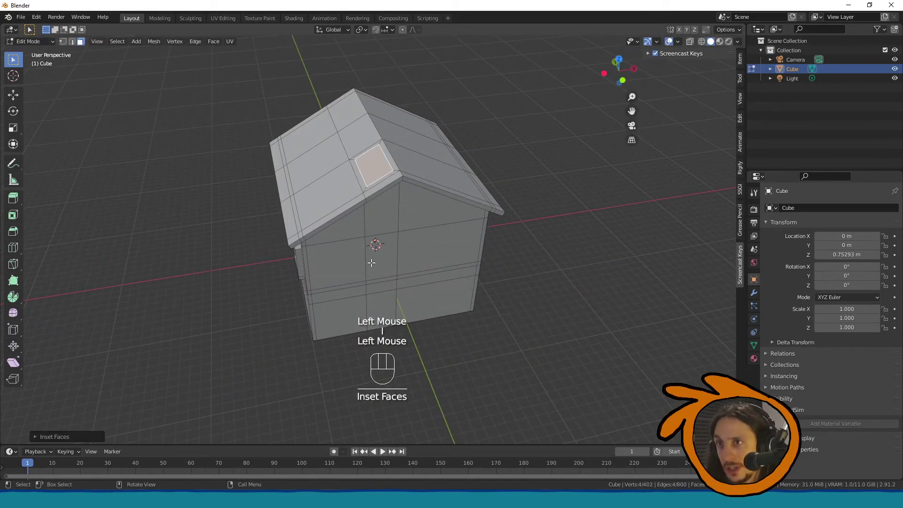
# Step: Try extruding the inset roof face as a chimney, first as a region and again along normals, undoing both attempts
pyautogui.moveTo(369, 246); pyautogui.dragTo(431, 135, button='middle')
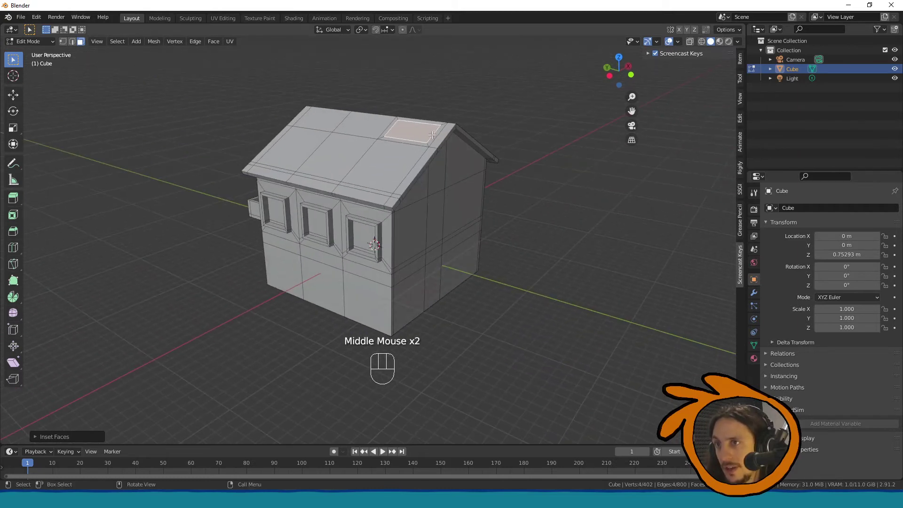
pyautogui.press('e')
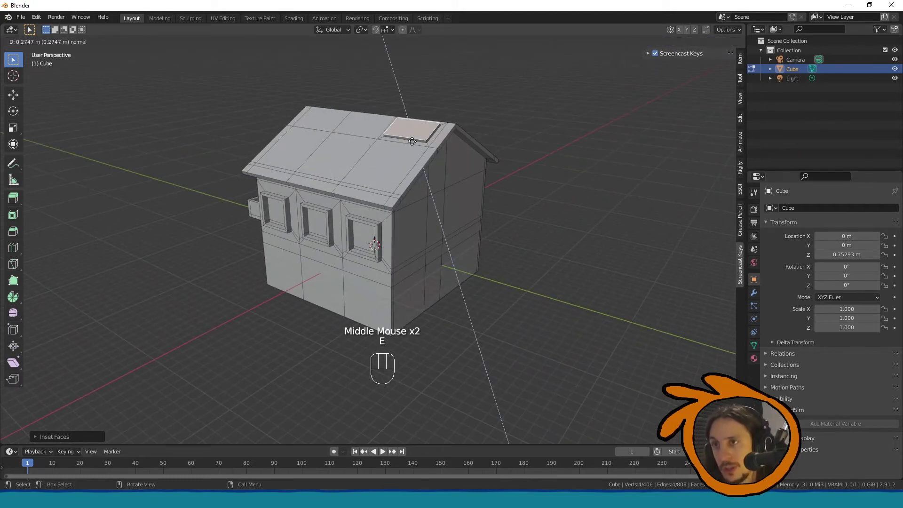
pyautogui.click(398, 130)
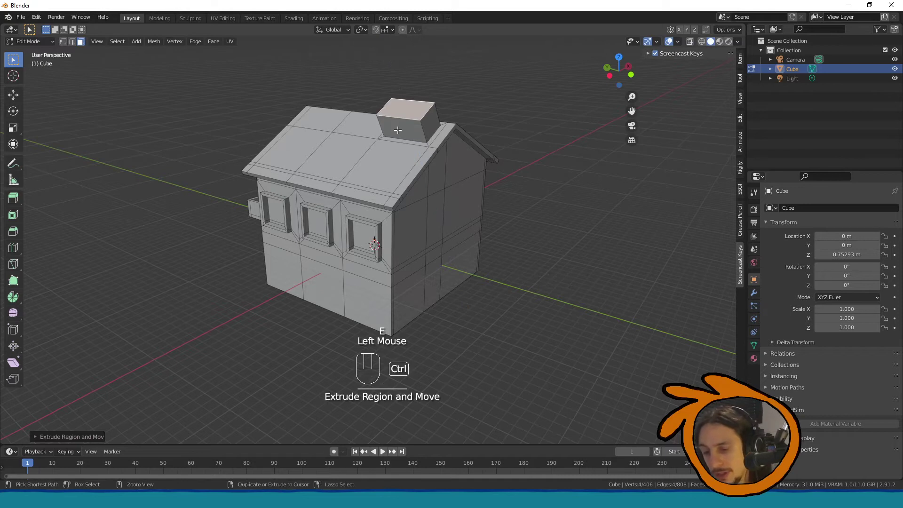
pyautogui.hotkey('ctrl', 'z')
pyautogui.hotkey('alt', 'e')
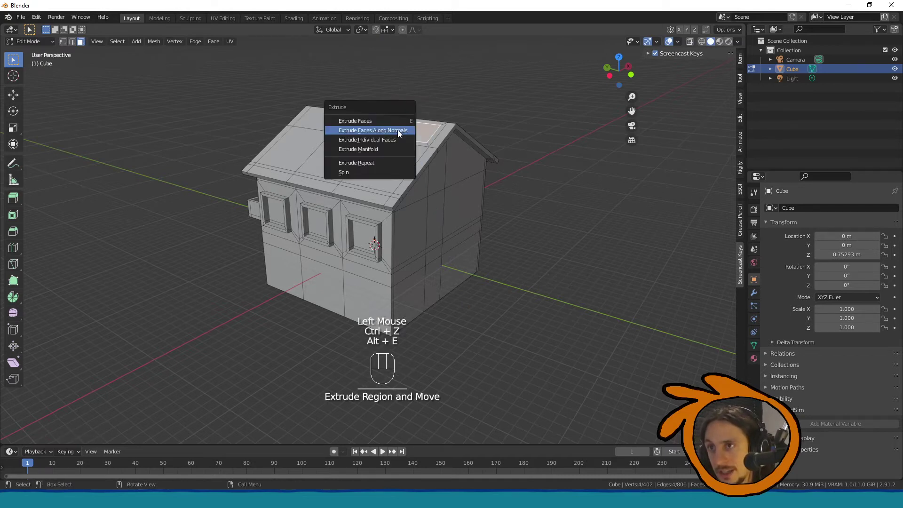
pyautogui.click(397, 130)
pyautogui.click(391, 117)
pyautogui.hotkey('ctrl', 'z')
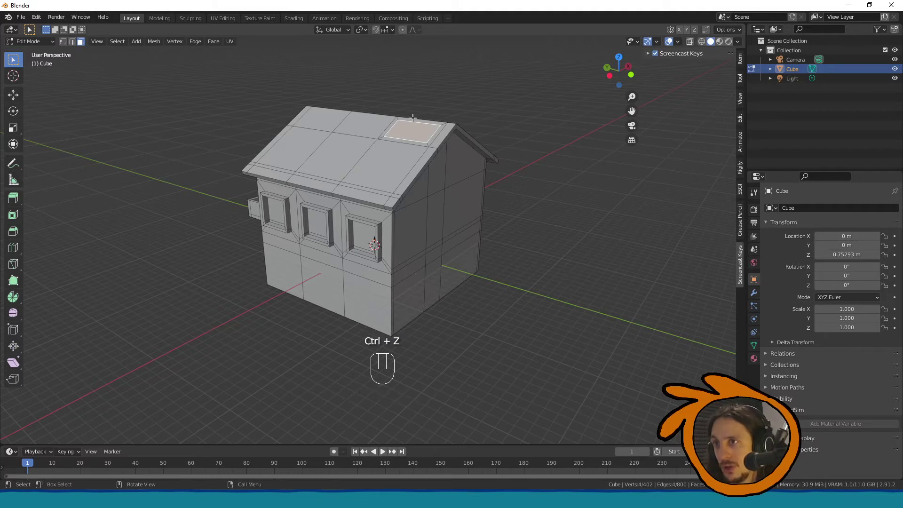
# Step: Extrude the inset roof face and, in front view, move its end about 1.23 m in X and 0.41 m in Z
pyautogui.moveTo(404, 129); pyautogui.dragTo(353, 125, button='middle')
pyautogui.press('e')
pyautogui.click(397, 126)
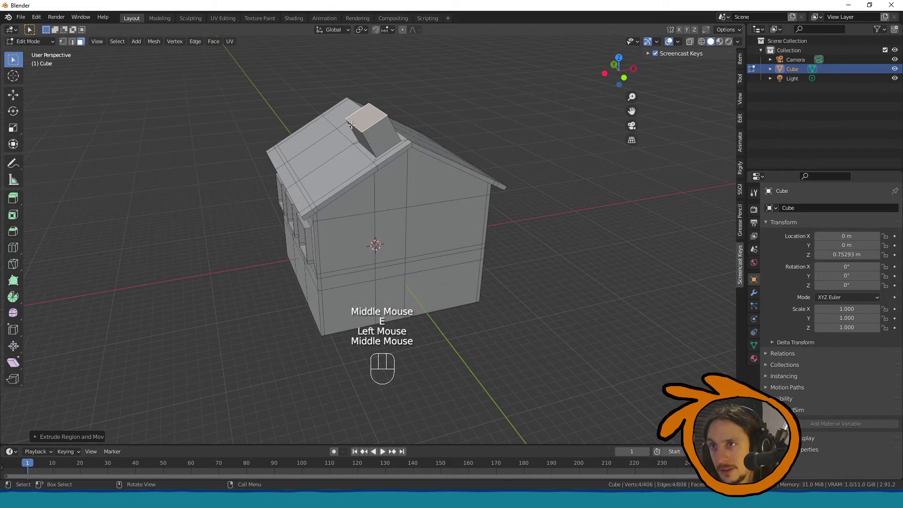
pyautogui.press('KP_3')
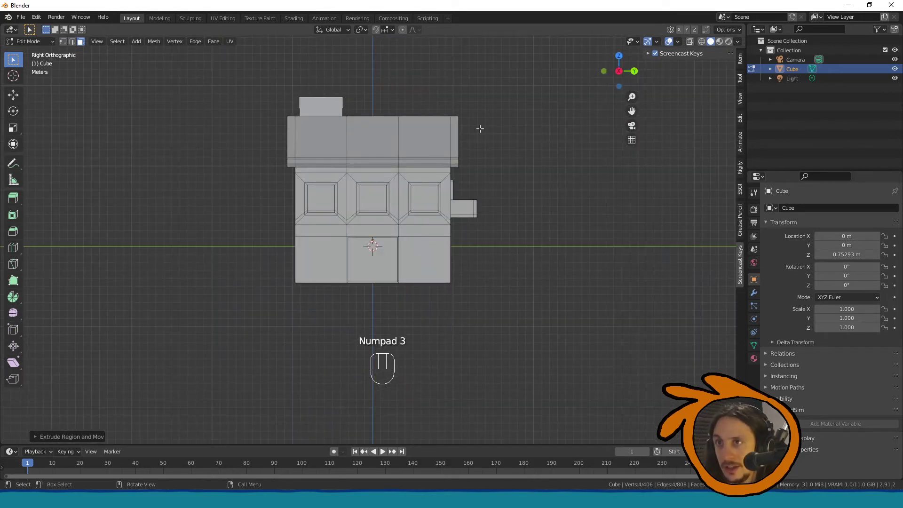
pyautogui.press('KP_1')
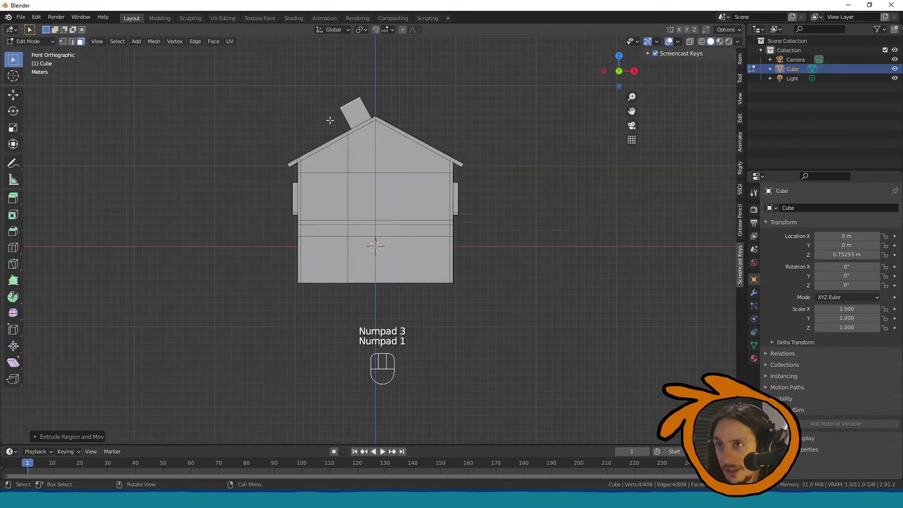
pyautogui.press('g')
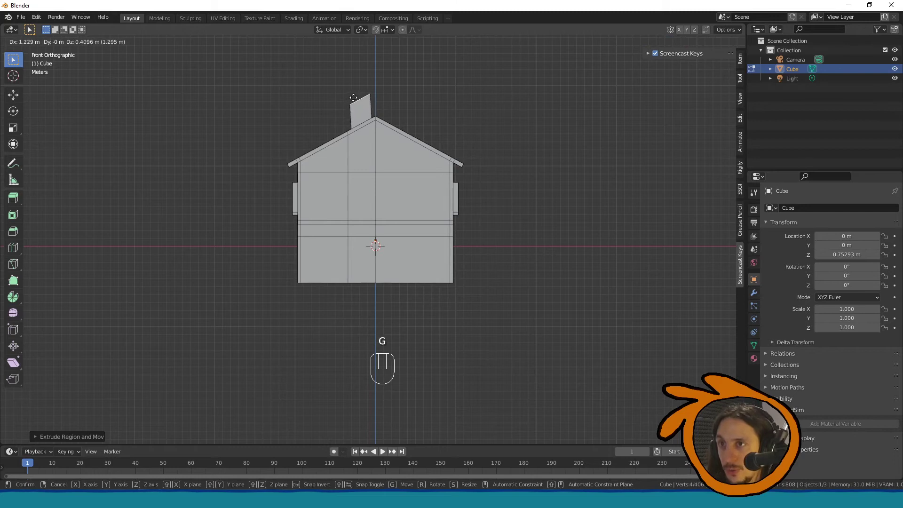
pyautogui.click(353, 98)
# Step: Rotate the chimney's end face about the global Y axis toward level and scale it down slightly
pyautogui.press('r')
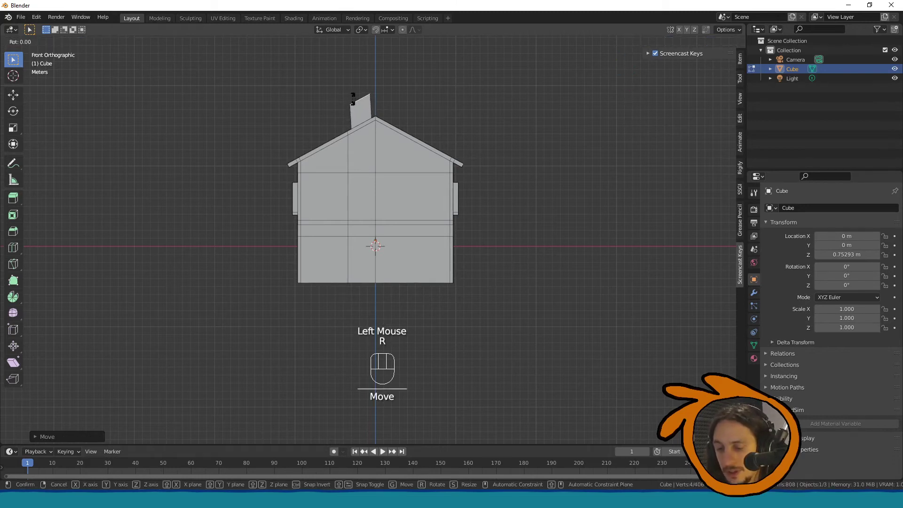
pyautogui.press('y')
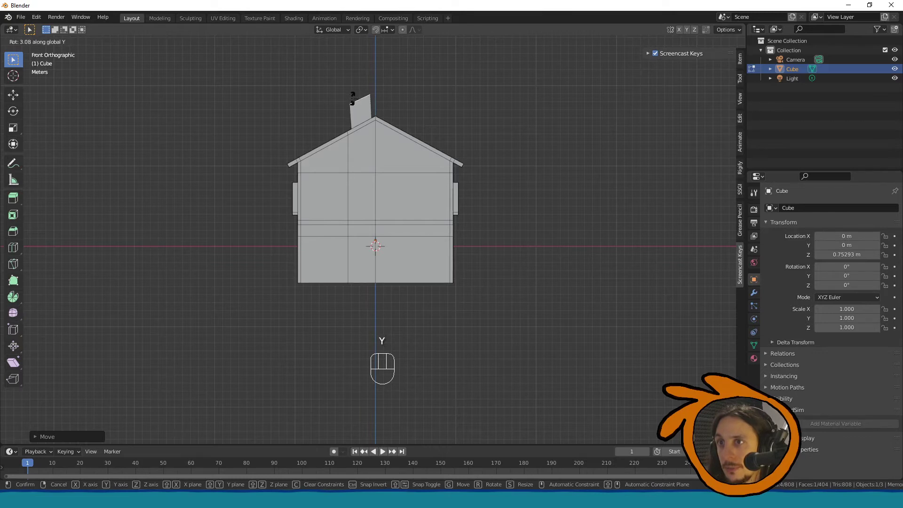
pyautogui.click(353, 96)
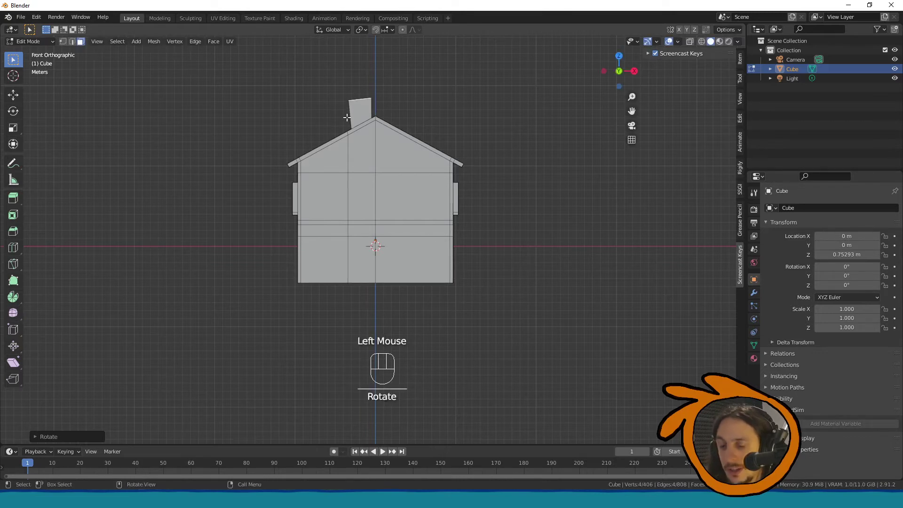
pyautogui.press('s')
pyautogui.click(350, 122)
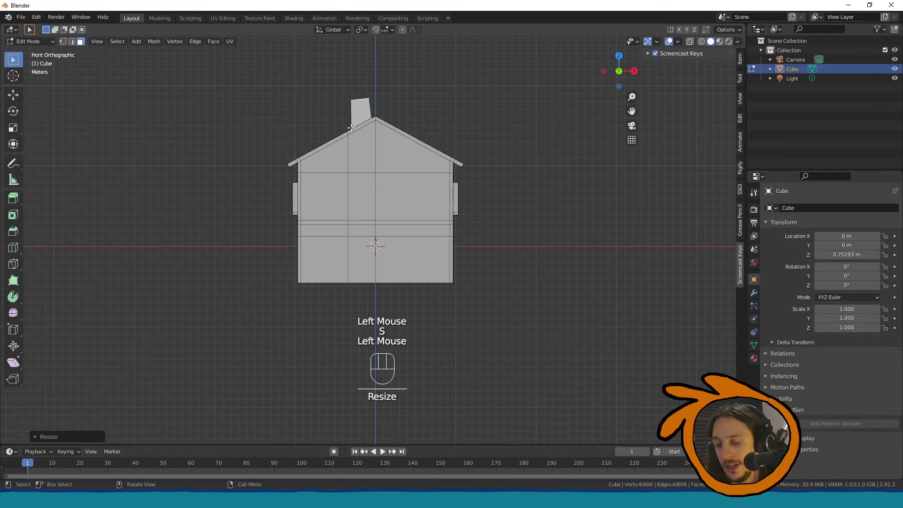
# Step: Undo the chimney's scaling, rotation, move and extrusion, back to the inset roof face
pyautogui.hotkey('ctrl', 'z')
pyautogui.hotkey('ctrl', 'z')
pyautogui.hotkey('ctrl', 'z')
pyautogui.hotkey('ctrl', 'z')
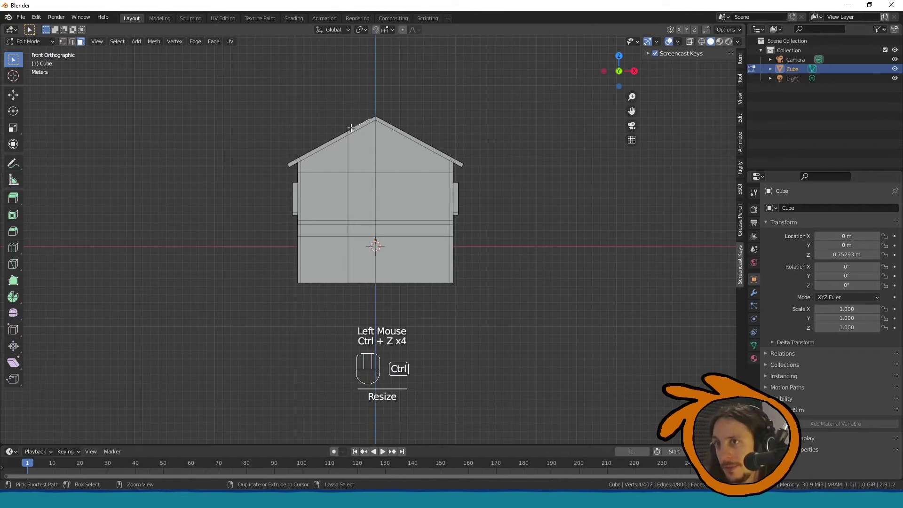
# Step: Undo the inset of the roof face and return the house to Object Mode
pyautogui.moveTo(364, 142); pyautogui.dragTo(423, 216, button='middle')
pyautogui.hotkey('ctrl', 'z')
pyautogui.press('Tab')
pyautogui.press('Tab')
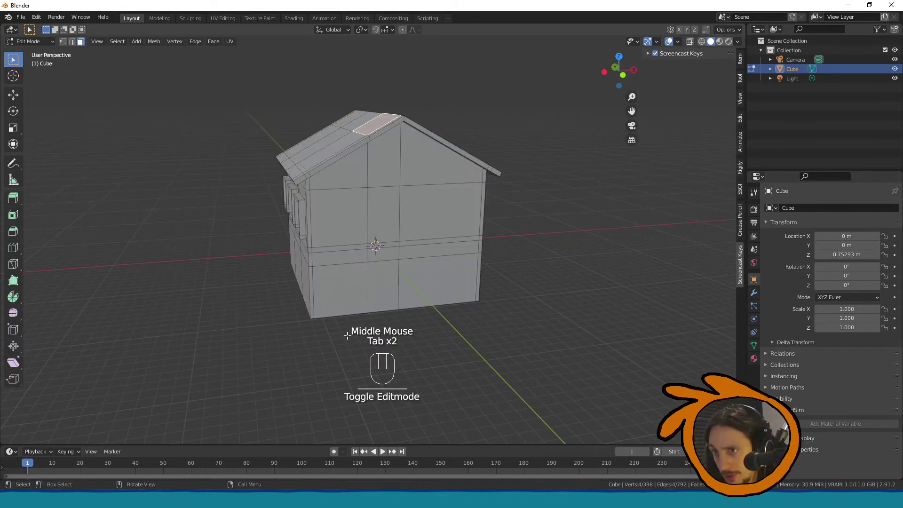
pyautogui.press('Tab')
# Step: Place the 3D cursor near the lower corner of the gable wall and add a cube there
pyautogui.moveTo(358, 297); pyautogui.dragTo(316, 289, button='middle')
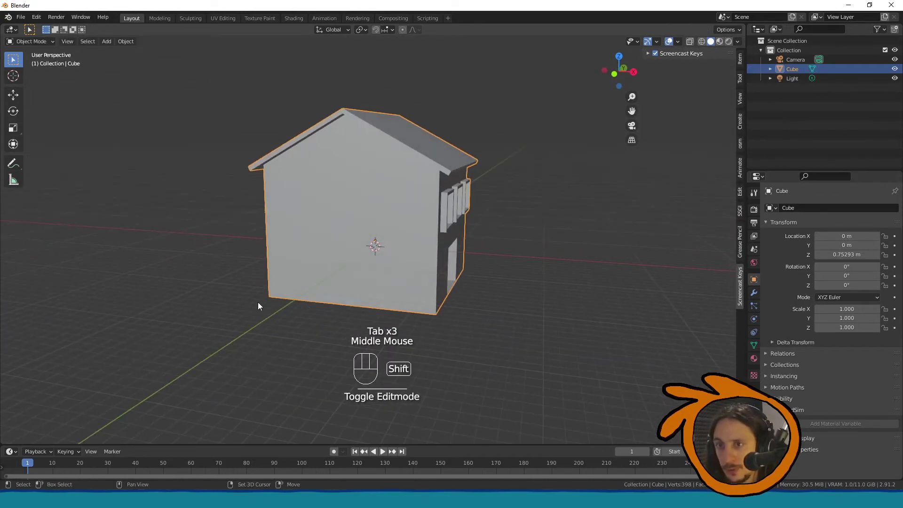
pyautogui.keyDown('shift'); pyautogui.rightClick(286, 292); pyautogui.keyUp('shift')
pyautogui.moveTo(294, 294); pyautogui.dragTo(303, 303, button='middle')
pyautogui.hotkey('shift', 'a')
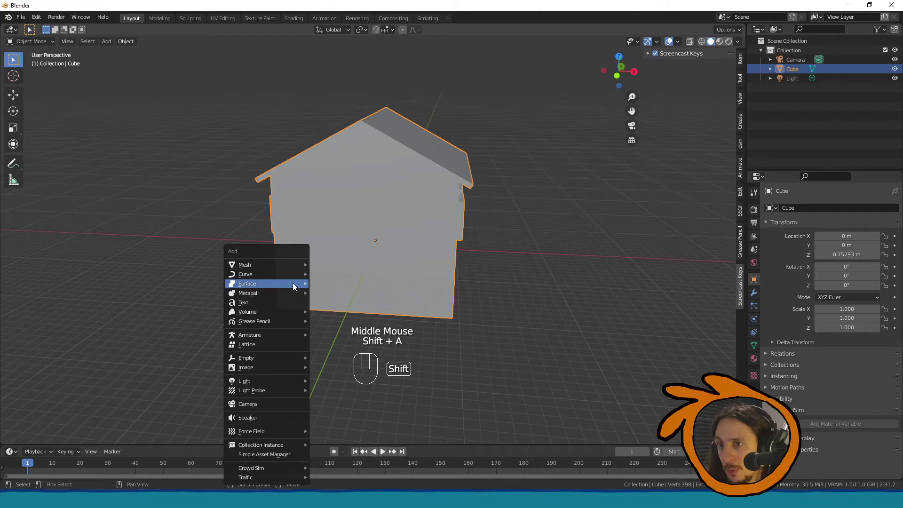
pyautogui.moveTo(287, 264)
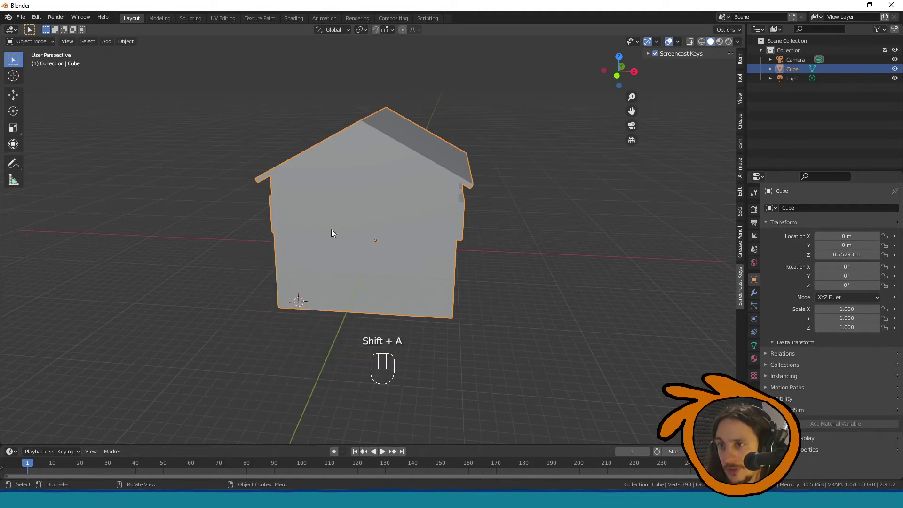
pyautogui.hotkey('shift', 'a')
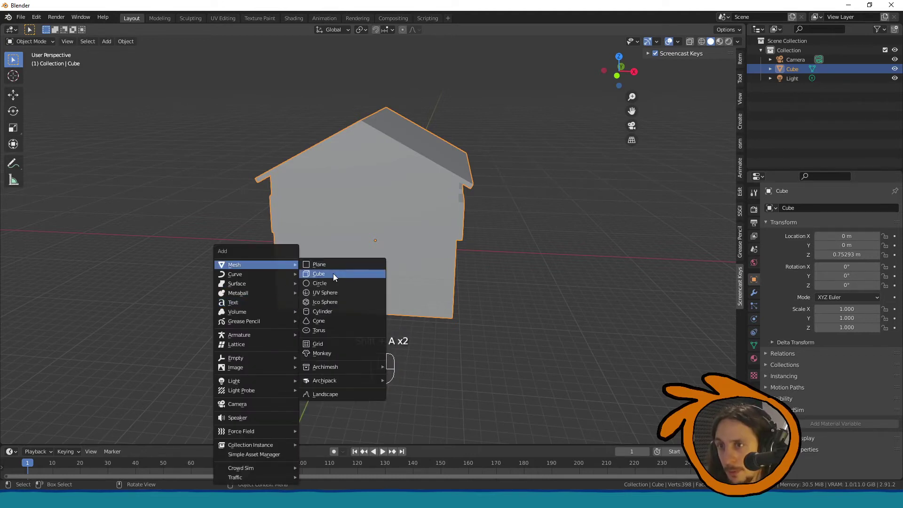
pyautogui.click(333, 273)
pyautogui.moveTo(333, 276); pyautogui.dragTo(389, 275, button='middle')
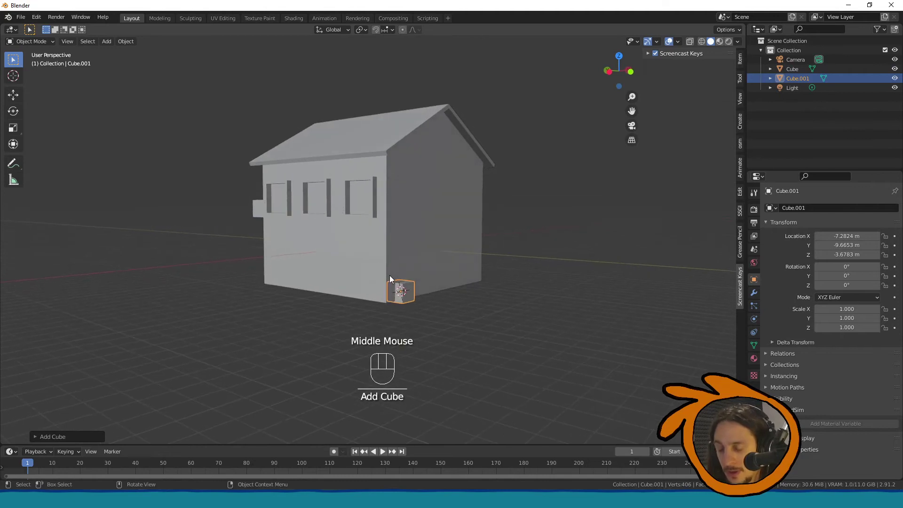
# Step: Stretch the new cube along Z to a scale of about 8.58 and raise it to about Z 3.95 m
pyautogui.press('s')
pyautogui.press('z')
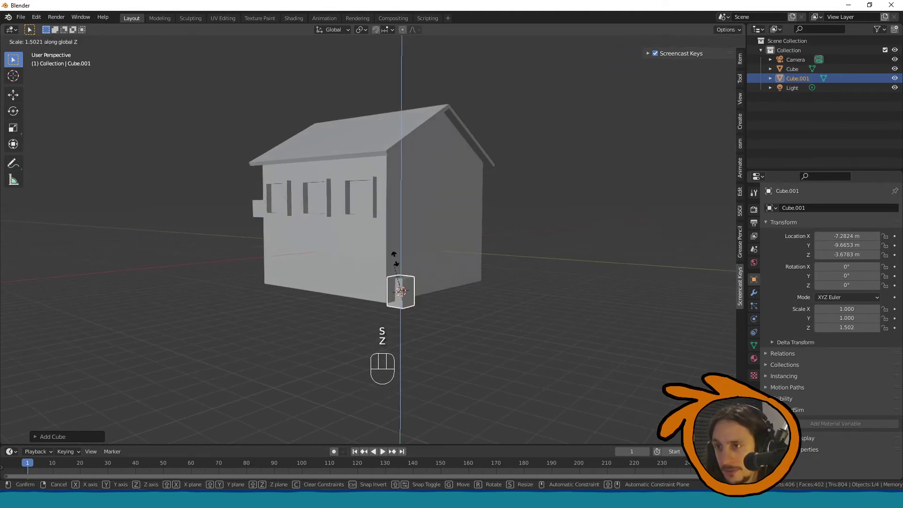
pyautogui.click(409, 134)
pyautogui.press('g')
pyautogui.press('z')
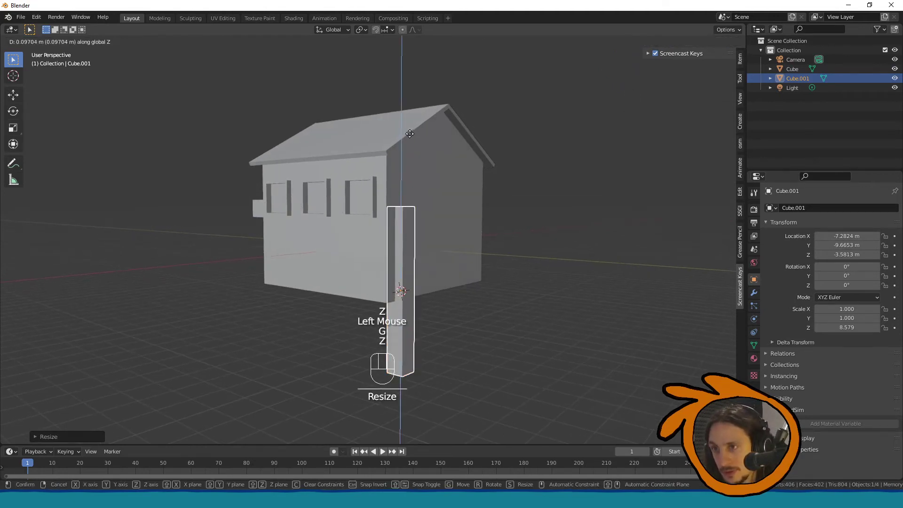
pyautogui.click(408, 60)
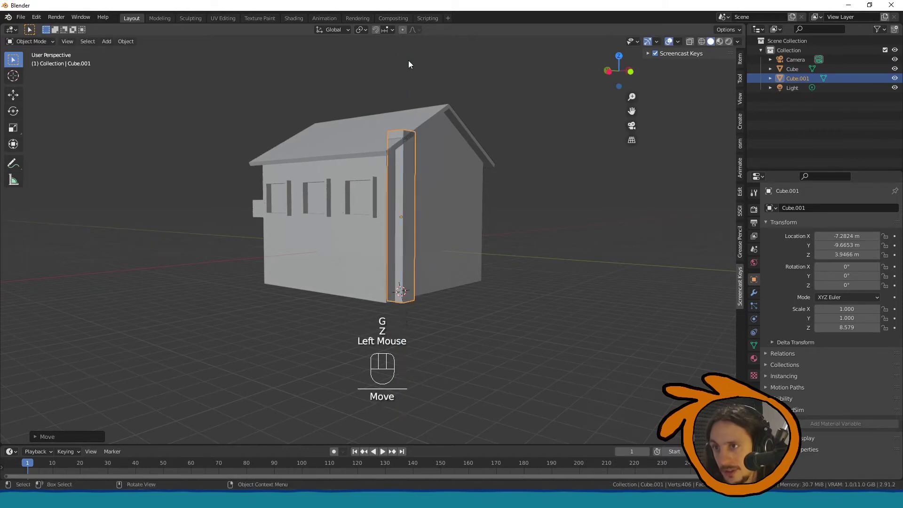
# Step: Move the column to the middle of the gable wall, at about X 0.02 m and Y -9.10 m
pyautogui.moveTo(408, 60); pyautogui.dragTo(326, 108, button='middle')
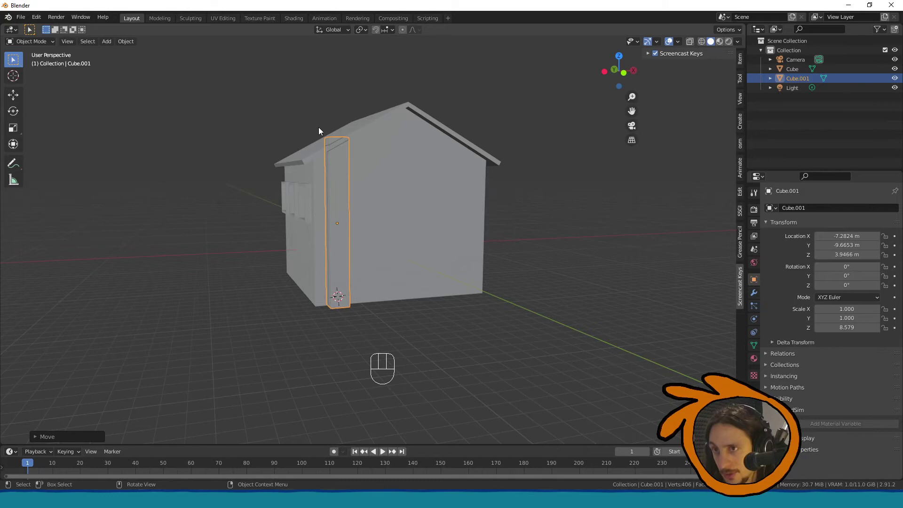
pyautogui.press('g')
pyautogui.press('x')
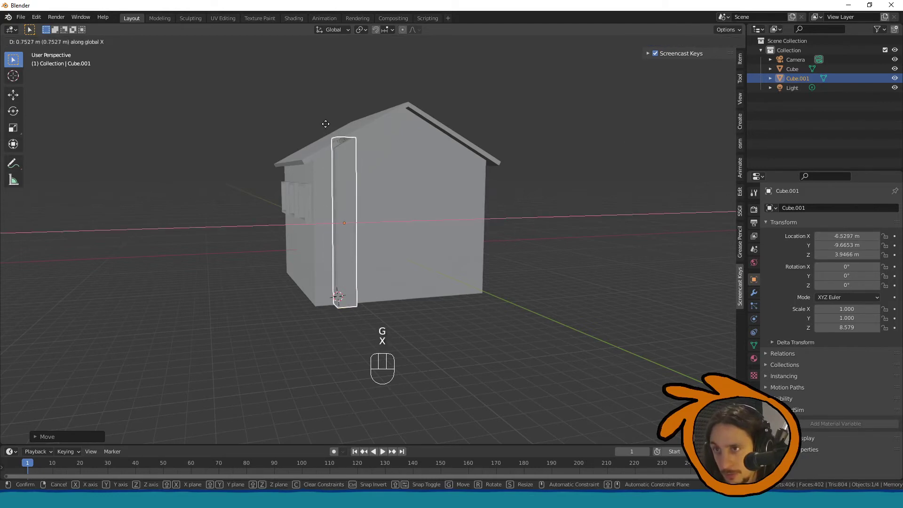
pyautogui.click(358, 131)
pyautogui.moveTo(358, 132); pyautogui.dragTo(467, 181, button='middle')
pyautogui.press('g')
pyautogui.press('x')
pyautogui.click(446, 244)
pyautogui.press('g')
pyautogui.press('y')
pyautogui.click(441, 245)
# Step: Stretch the column to a Z scale of about 11.72 and raise it above the ridge, to about Z 7.25 m
pyautogui.press('s')
pyautogui.press('z')
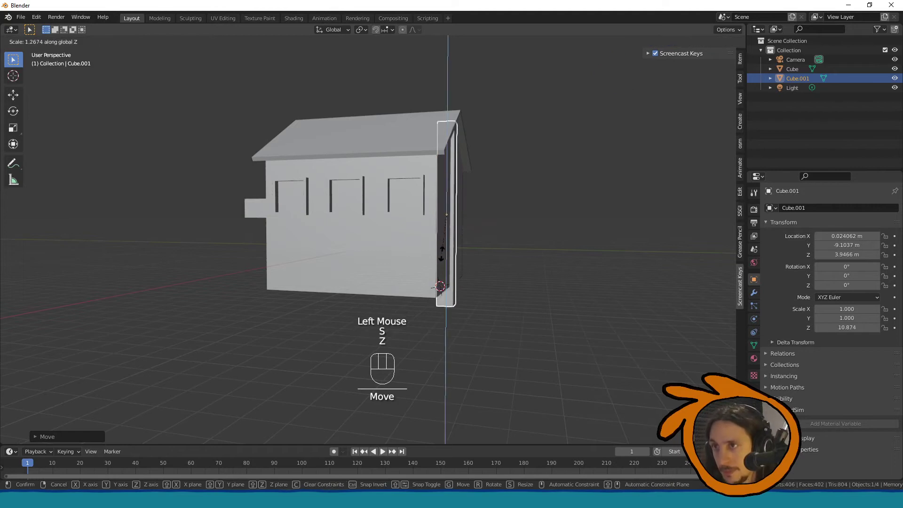
pyautogui.click(444, 257)
pyautogui.press('g')
pyautogui.press('z')
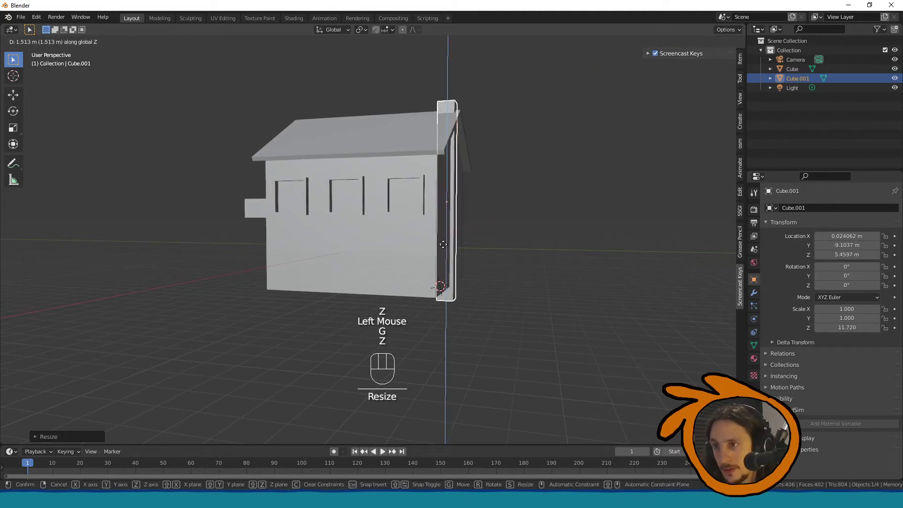
pyautogui.click(442, 248)
# Step: In bottom view, place the 3D cursor at the centre of the chimney column's base
pyautogui.moveTo(442, 244); pyautogui.dragTo(393, 246, button='middle')
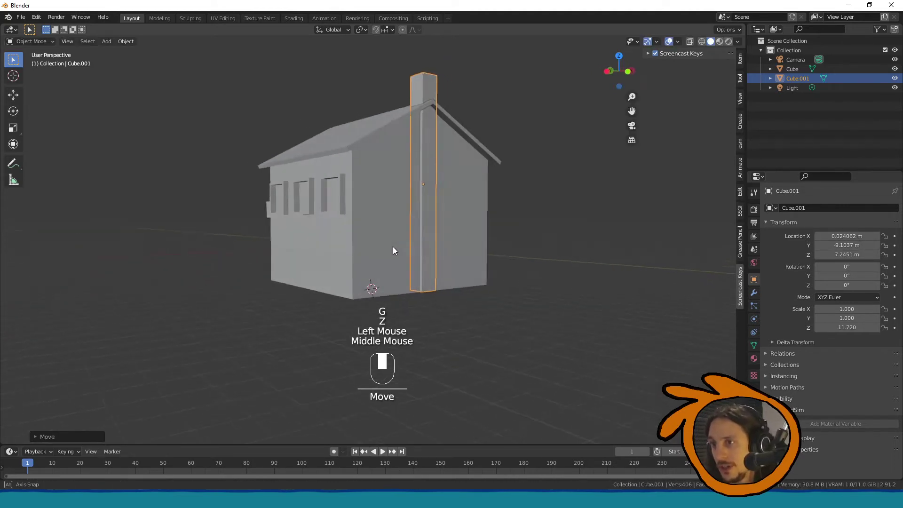
pyautogui.moveTo(425, 178); pyautogui.dragTo(387, 162, button='middle')
pyautogui.moveTo(383, 270); pyautogui.dragTo(367, 151, button='middle')
pyautogui.scroll(3, 373, 164)
pyautogui.press('KP_1')
pyautogui.press('KP_3')
pyautogui.press('KP_7')
pyautogui.press('KP_9')
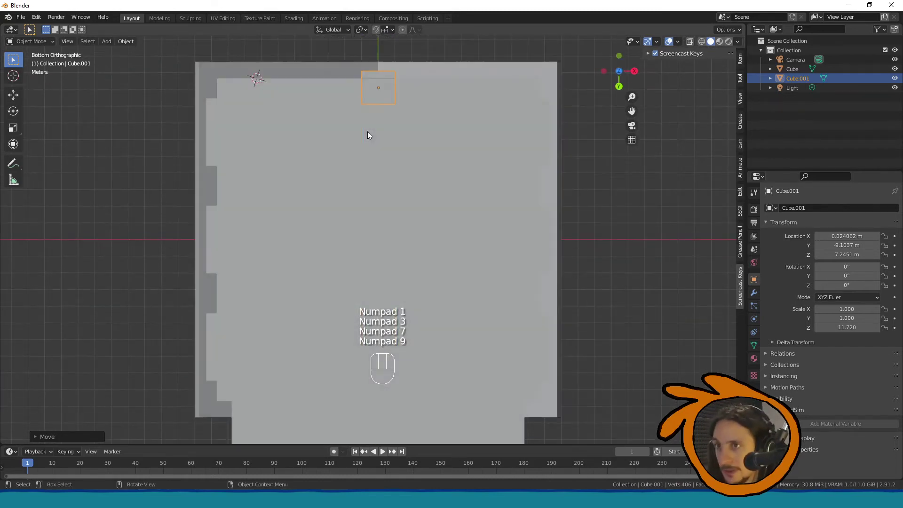
pyautogui.keyDown('shift'); pyautogui.click(378, 87); pyautogui.keyUp('shift')
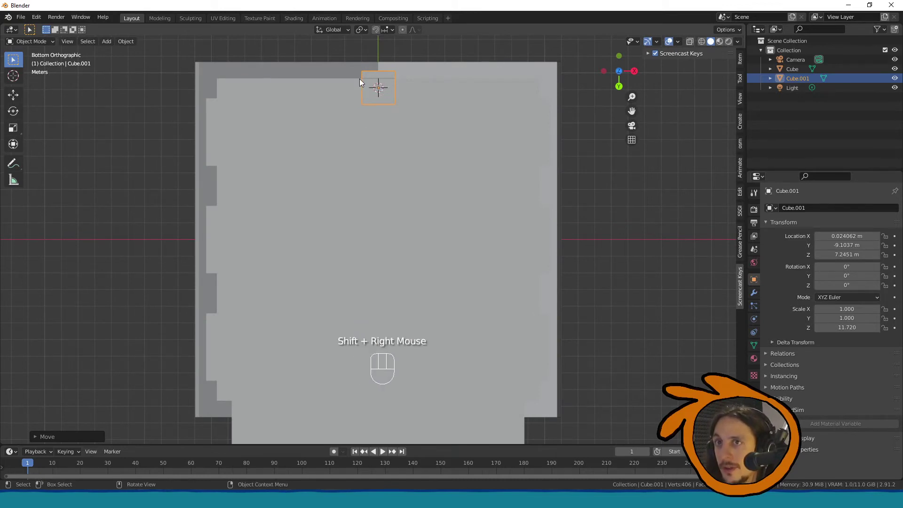
# Step: Set the chimney column's origin to the 3D cursor at its base
pyautogui.moveTo(368, 89); pyautogui.dragTo(268, 159, button='middle')
pyautogui.scroll(2, 377, 312)
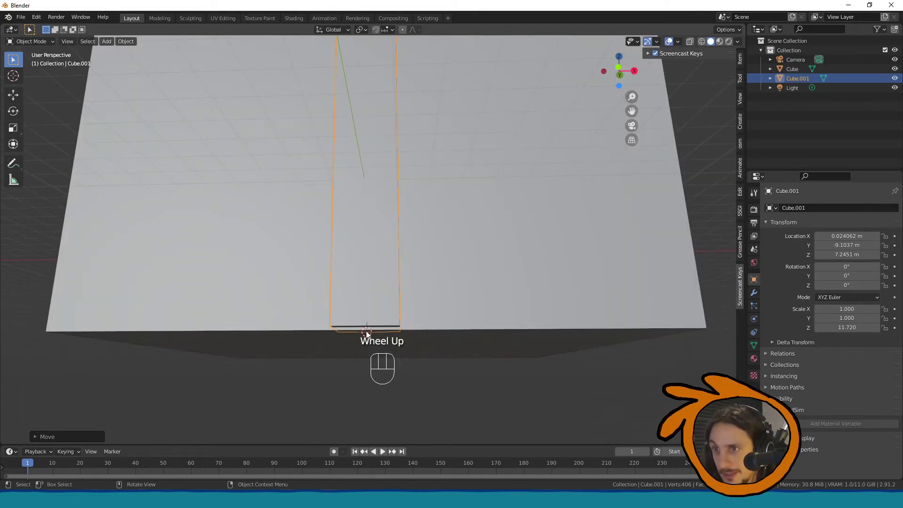
pyautogui.scroll(-1, 369, 287)
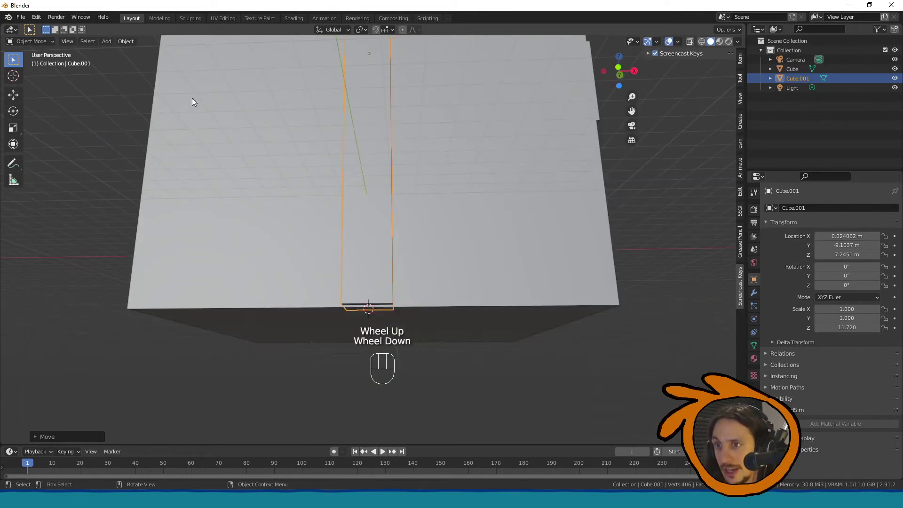
pyautogui.click(126, 41)
pyautogui.moveTo(136, 61)
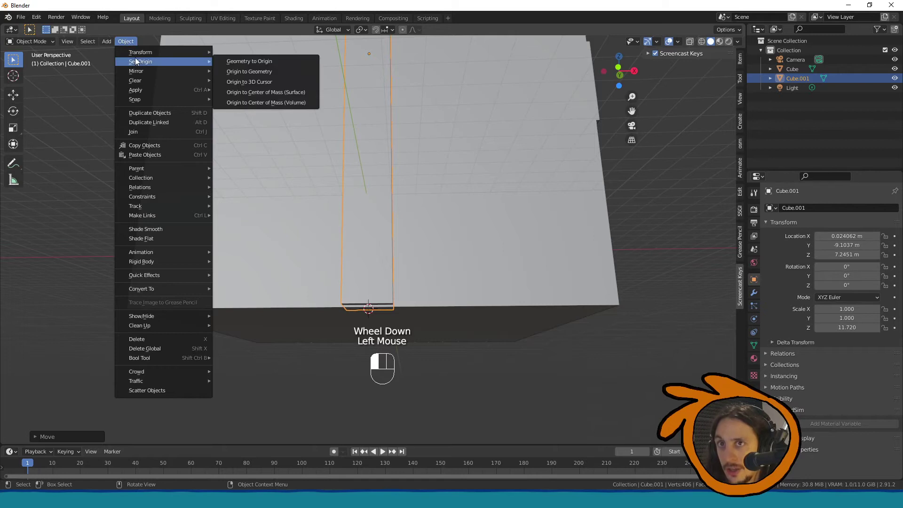
pyautogui.click(254, 82)
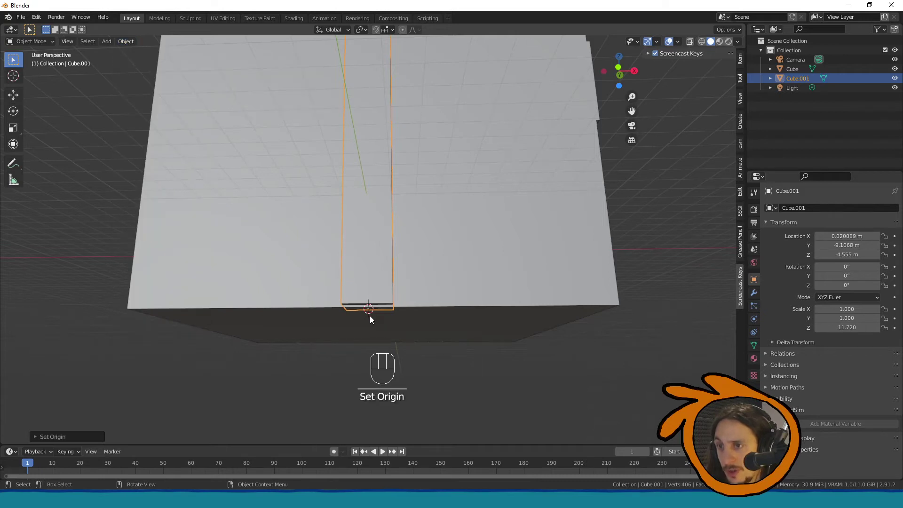
# Step: Scale the chimney down uniformly by a factor of about 0.92 from its base origin
pyautogui.moveTo(370, 320); pyautogui.dragTo(362, 306, button='middle')
pyautogui.moveTo(346, 276)
pyautogui.mouseDown(button='middle')
pyautogui.moveTo(356, 230)
pyautogui.moveTo(348, 258)
pyautogui.mouseUp(button='middle')
pyautogui.scroll(-3, 348, 259)
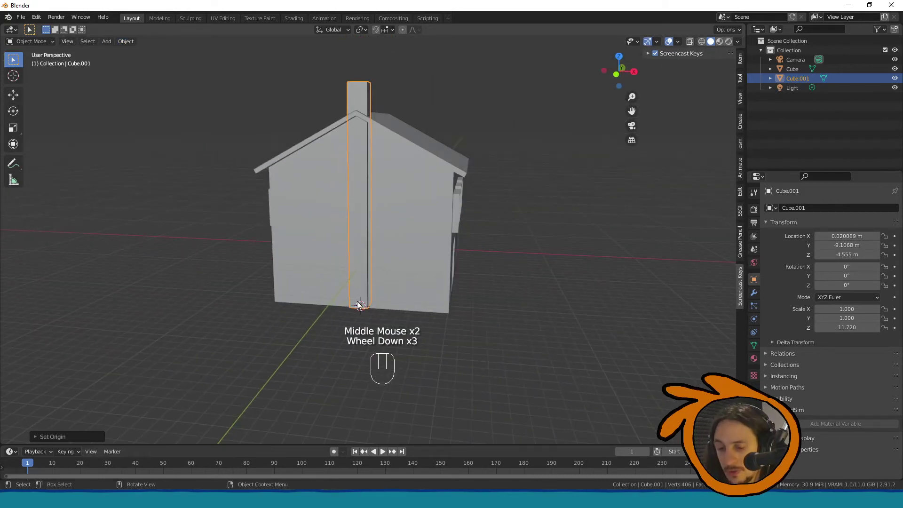
pyautogui.press('s')
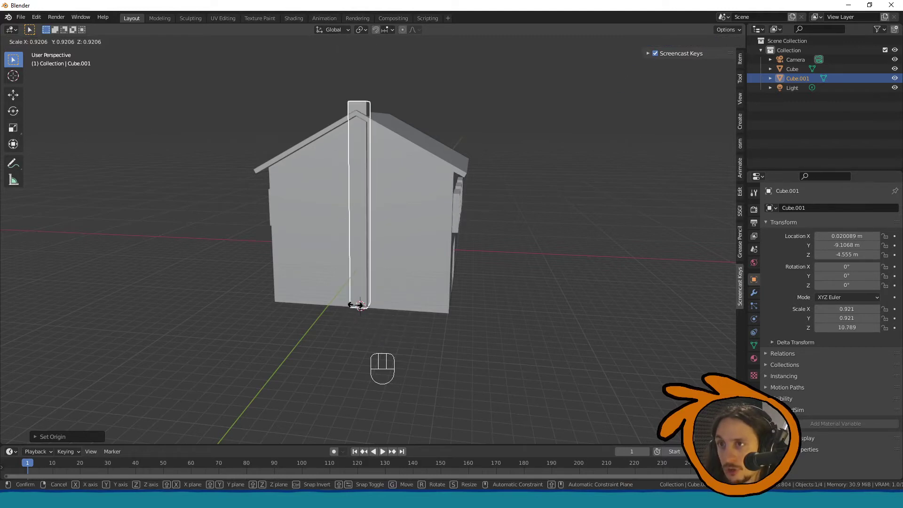
pyautogui.click(358, 306)
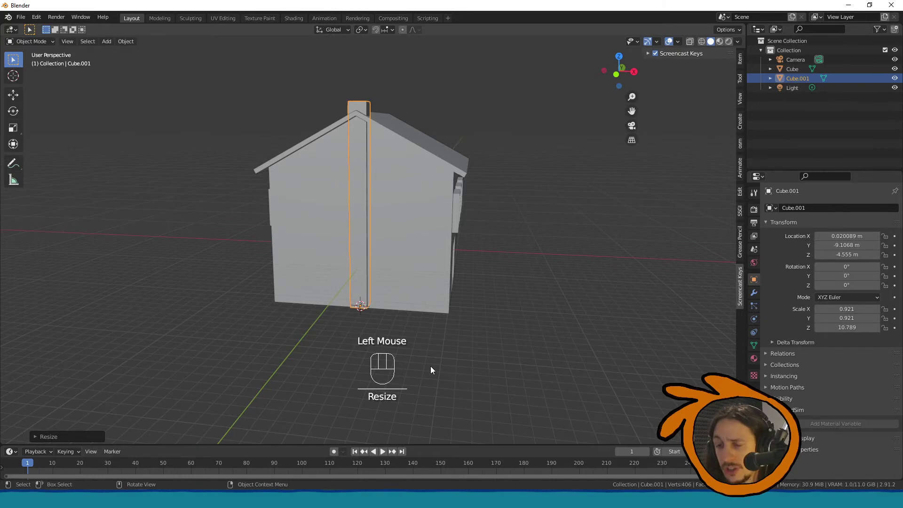
# Step: Try rotating the chimney freely about its base origin, and undo the rotation
pyautogui.press('r')
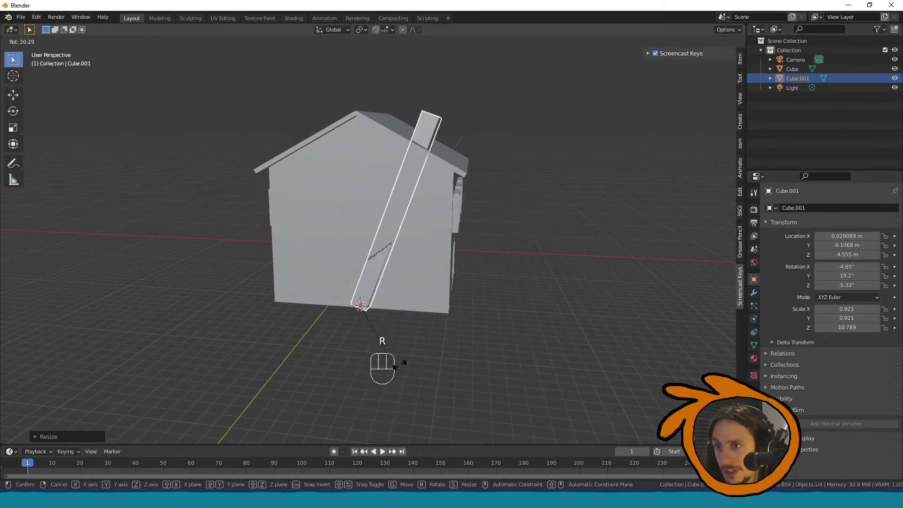
pyautogui.click(425, 355)
pyautogui.hotkey('ctrl', 'z')
# Step: In Edit Mode, select the chimney's top face and extrude it a short distance upward
pyautogui.moveTo(417, 245); pyautogui.dragTo(366, 267, button='middle')
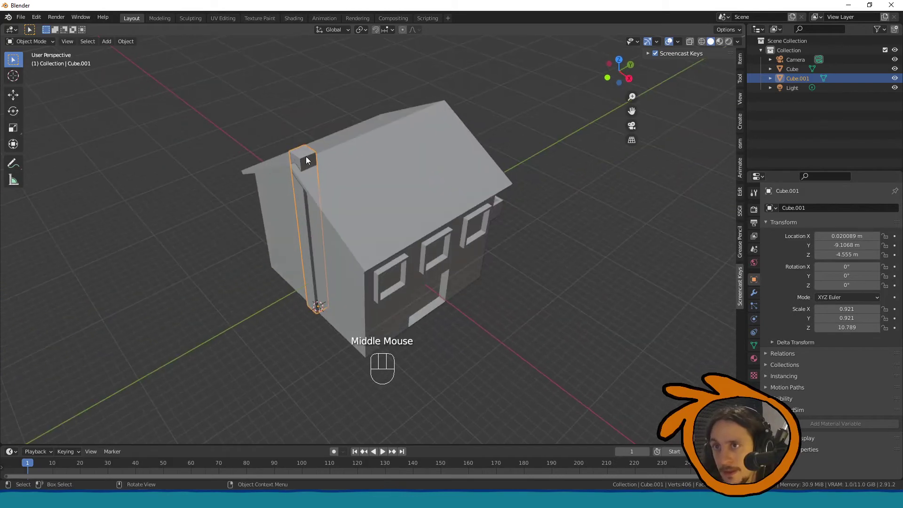
pyautogui.press('Tab')
pyautogui.moveTo(306, 160); pyautogui.dragTo(326, 141, button='middle')
pyautogui.press('Tab')
pyautogui.scroll(2, 336, 146)
pyautogui.press('Tab')
pyautogui.press('Tab')
pyautogui.click(330, 109)
pyautogui.press('Tab')
pyautogui.press('Tab')
pyautogui.click(332, 110)
pyautogui.press('Tab')
pyautogui.click(333, 113)
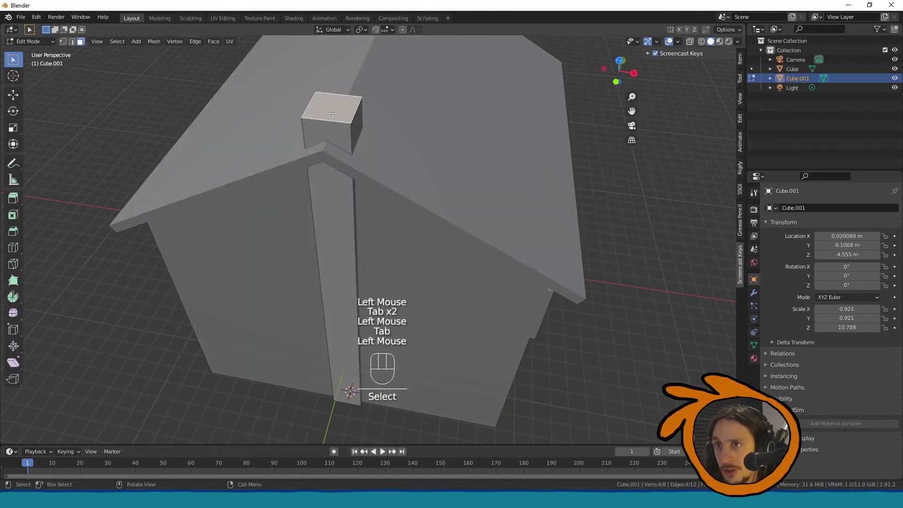
pyautogui.press('e')
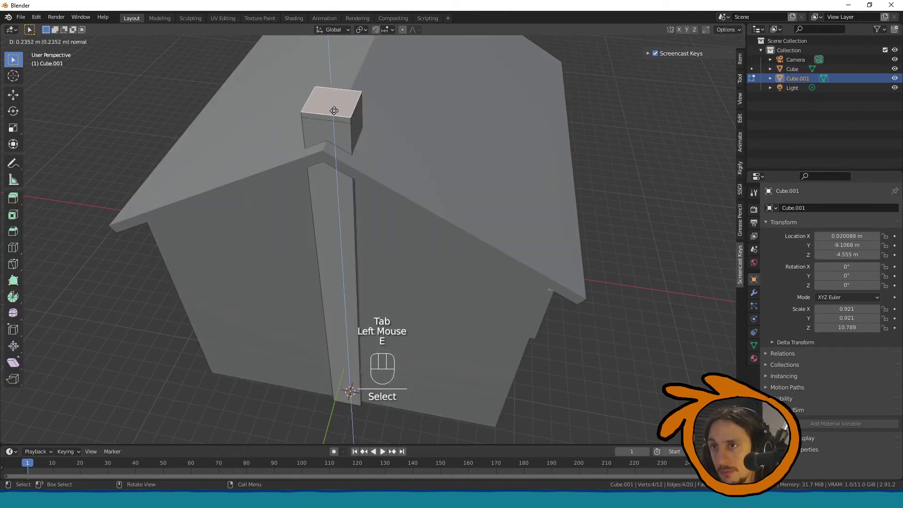
pyautogui.click(334, 104)
# Step: Try insetting the chimney's top face with its scale unapplied, and undo the inset
pyautogui.press('i')
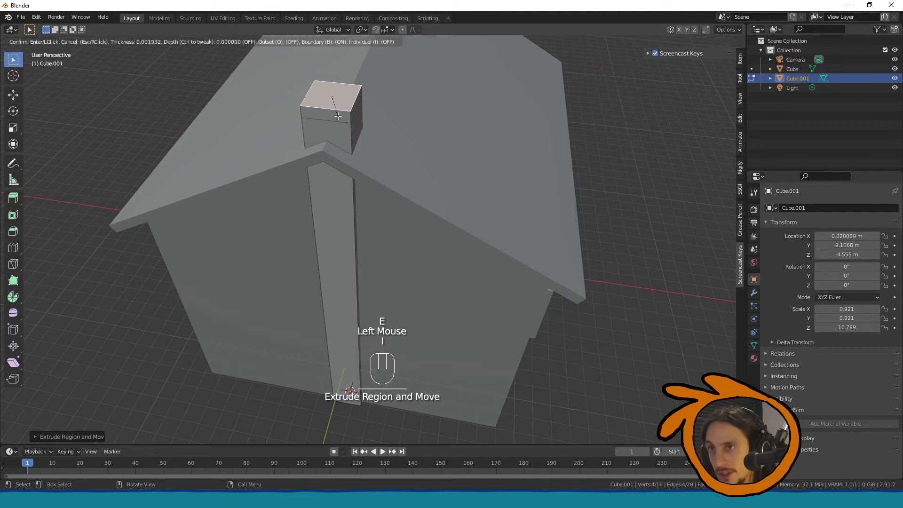
pyautogui.click(332, 91)
pyautogui.hotkey('ctrl', 'z')
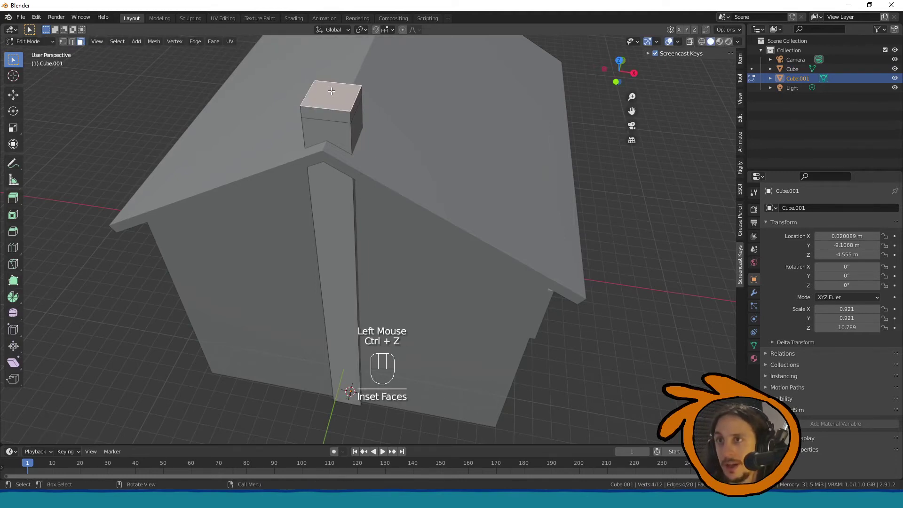
# Step: Return to Object Mode and apply the chimney's scale
pyautogui.press('Tab')
pyautogui.hotkey('ctrl', 'a')
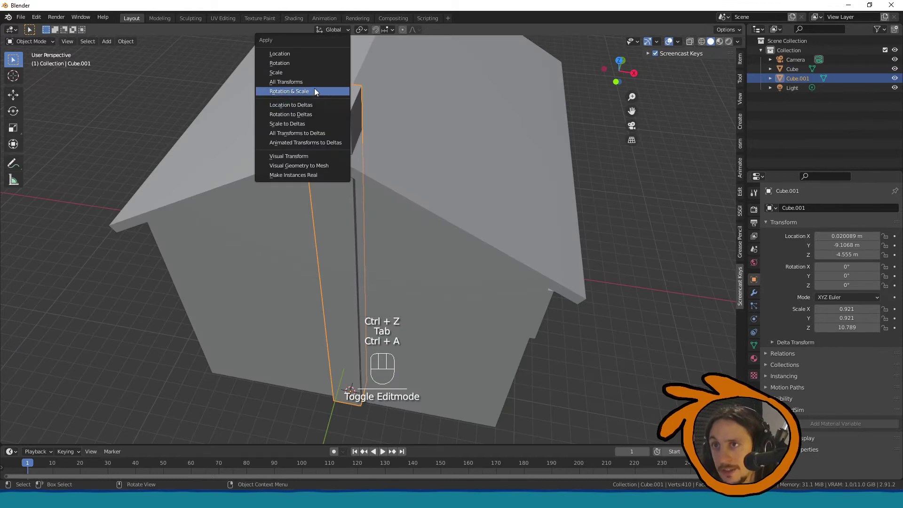
pyautogui.hotkey('ctrl', 'a')
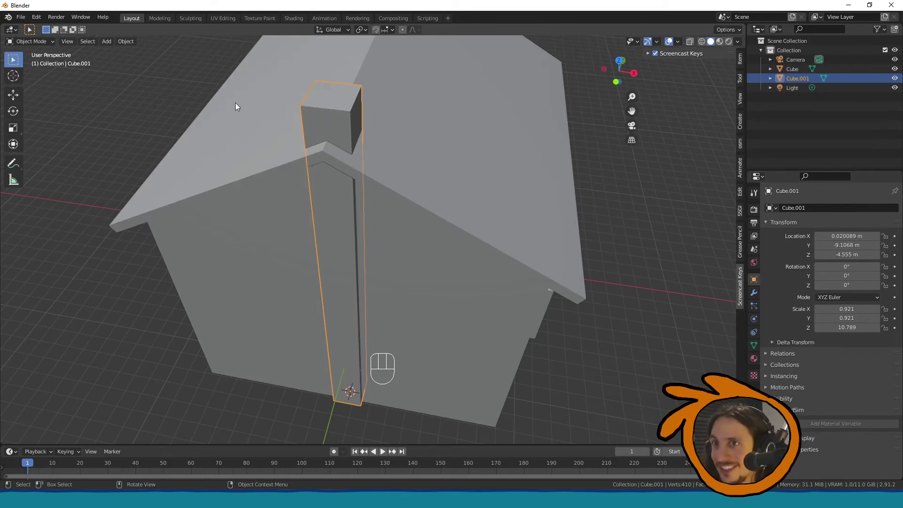
pyautogui.hotkey('ctrl', 'a')
pyautogui.click(344, 102)
# Step: Inset the chimney's top face to form an even rim around the opening
pyautogui.scroll(3, 344, 108)
pyautogui.moveTo(332, 100); pyautogui.dragTo(314, 105, button='middle')
pyautogui.press('Tab')
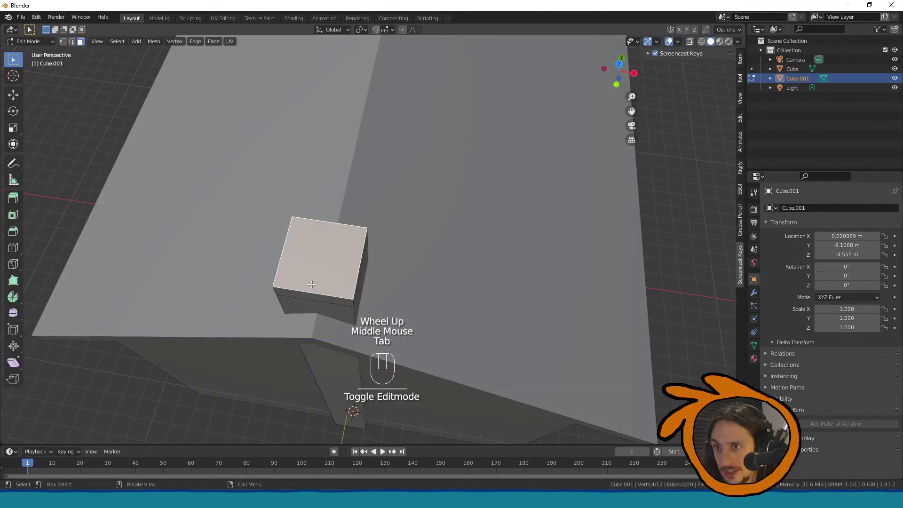
pyautogui.press('i')
pyautogui.click(319, 295)
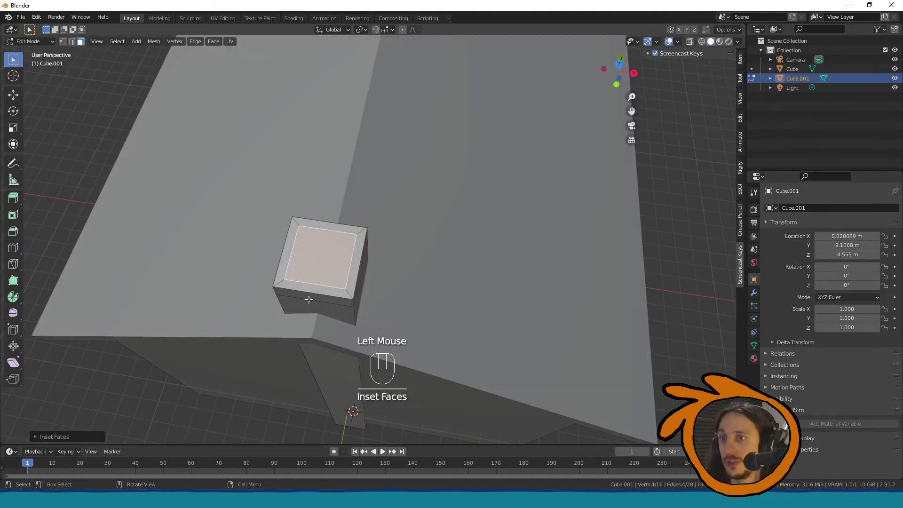
pyautogui.moveTo(315, 278); pyautogui.dragTo(342, 151, button='middle')
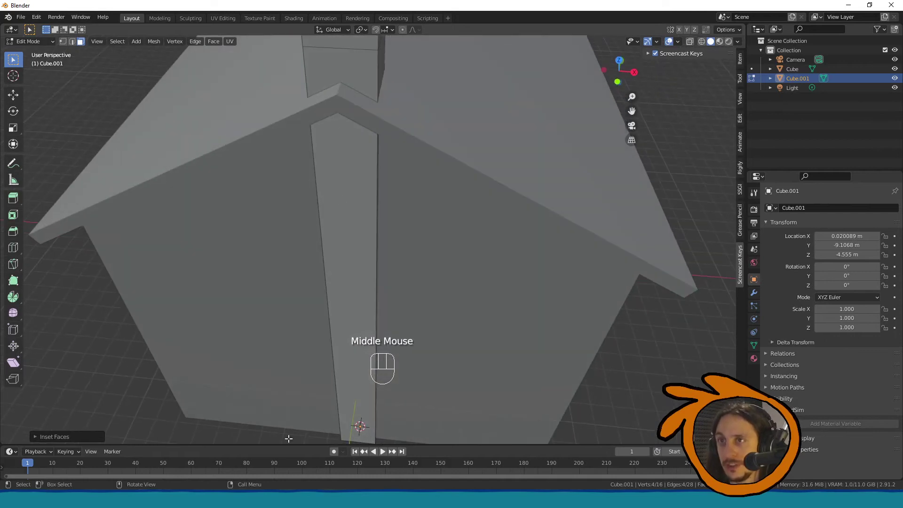
pyautogui.scroll(-2, 347, 231)
pyautogui.moveTo(348, 216); pyautogui.dragTo(353, 161, button='middle')
pyautogui.scroll(2, 365, 144)
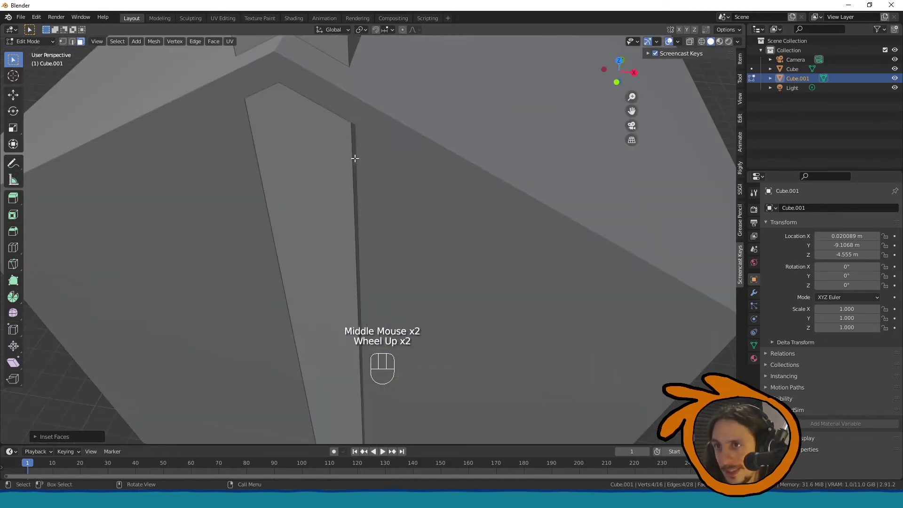
# Step: Extrude the inset top face of the chimney downward to hollow out the flue opening
pyautogui.scroll(-1, 353, 154)
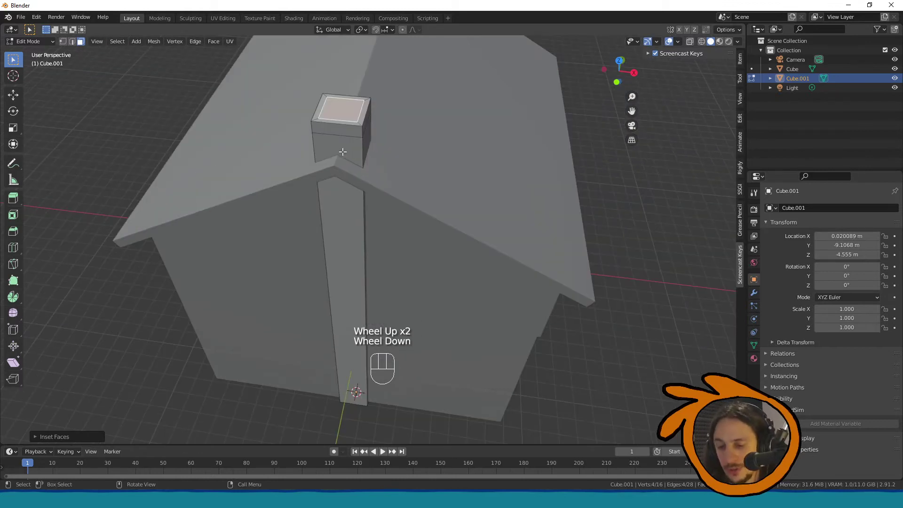
pyautogui.scroll(-1, 343, 151)
pyautogui.press('e')
pyautogui.click(328, 197)
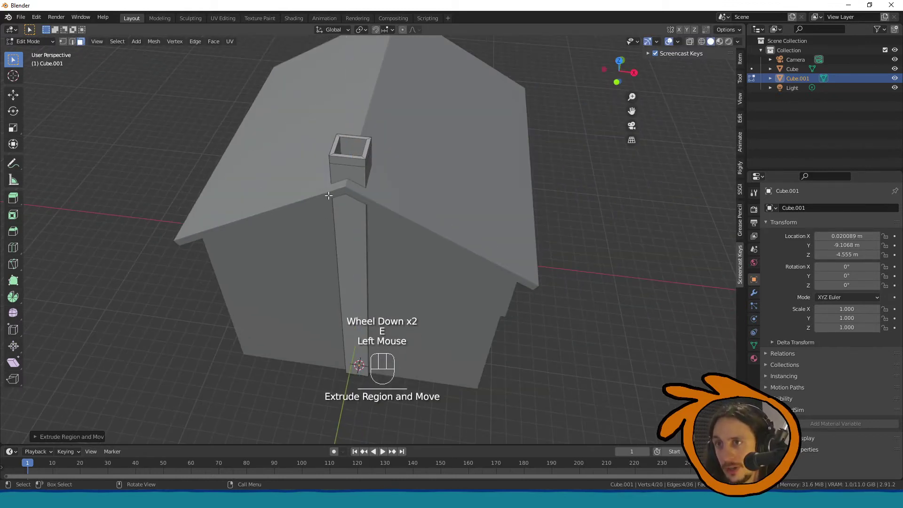
# Step: Select the outer faces around the chimney's top band, extrude them outward along their normals as a protruding cap, and return to Object Mode
pyautogui.click(342, 163)
pyautogui.moveTo(341, 163); pyautogui.dragTo(422, 134, button='middle')
pyautogui.keyDown('ctrl'); pyautogui.click(294, 191); pyautogui.keyUp('ctrl')
pyautogui.keyDown('ctrl'); pyautogui.click(431, 132); pyautogui.keyUp('ctrl')
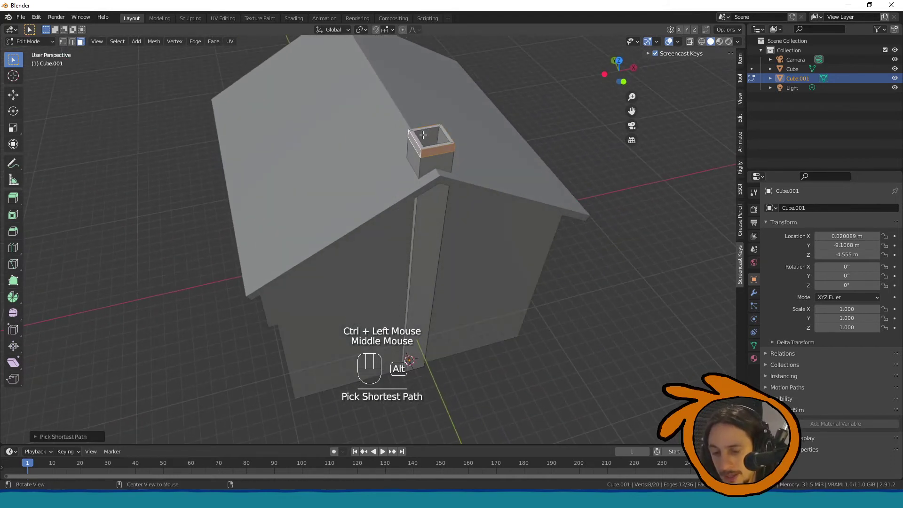
pyautogui.hotkey('alt', 'e')
pyautogui.click(422, 134)
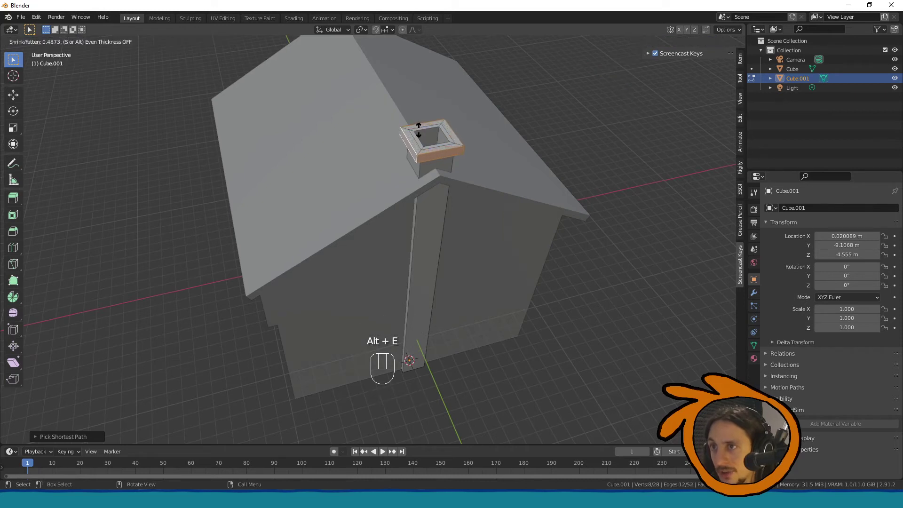
pyautogui.click(417, 138)
pyautogui.press('Tab')
# Step: Move the house body without the chimney, and undo the move
pyautogui.moveTo(410, 149); pyautogui.dragTo(338, 103, button='middle')
pyautogui.scroll(-1, 428, 132)
pyautogui.scroll(-2, 379, 157)
pyautogui.moveTo(379, 157); pyautogui.dragTo(360, 187, button='middle')
pyautogui.click(391, 204)
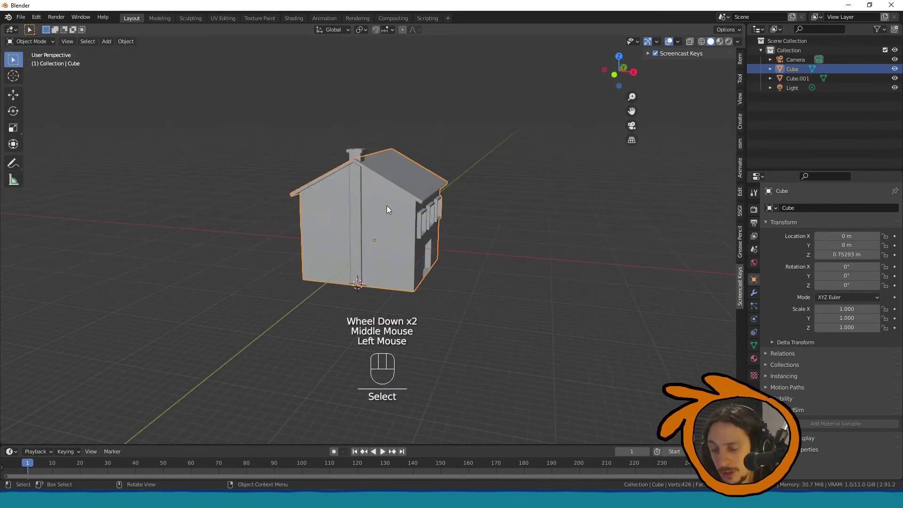
pyautogui.press('g')
pyautogui.click(397, 200)
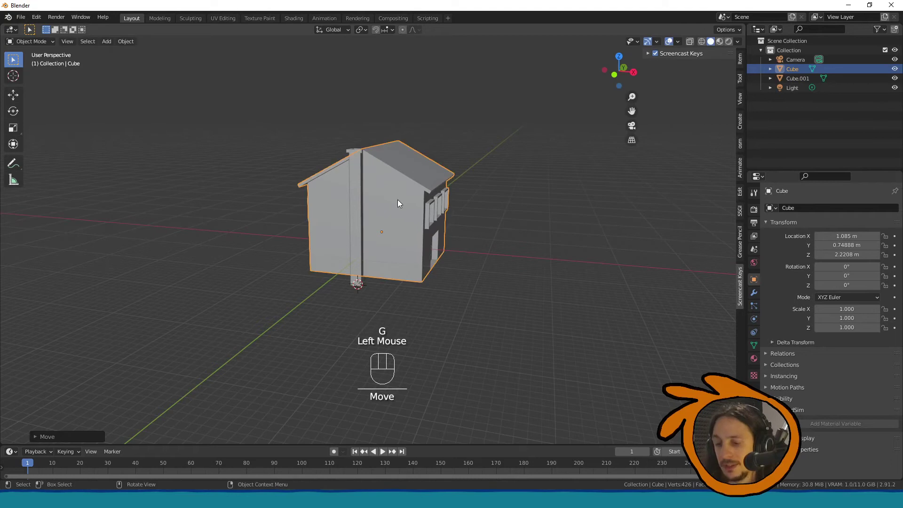
pyautogui.hotkey('ctrl', 'z')
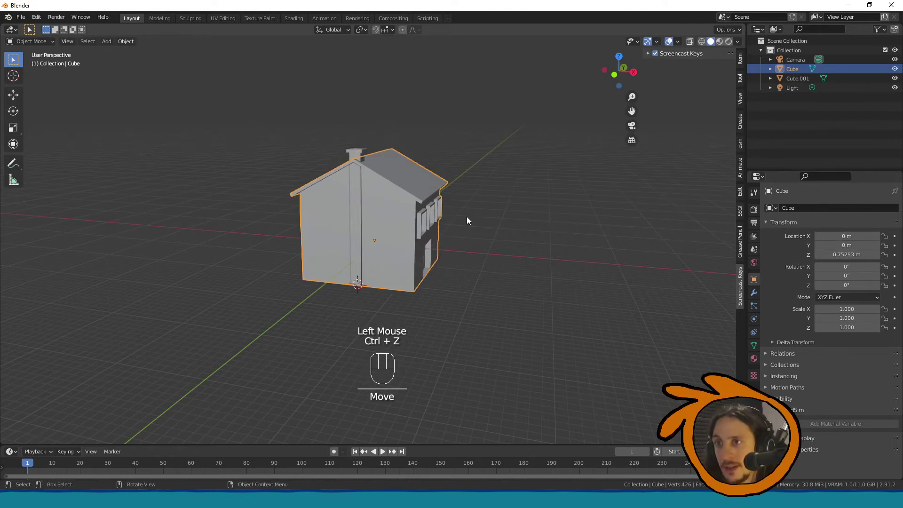
# Step: Select the chimney, add the house as the active object, and join the two into one object
pyautogui.scroll(2, 486, 218)
pyautogui.scroll(-2, 479, 229)
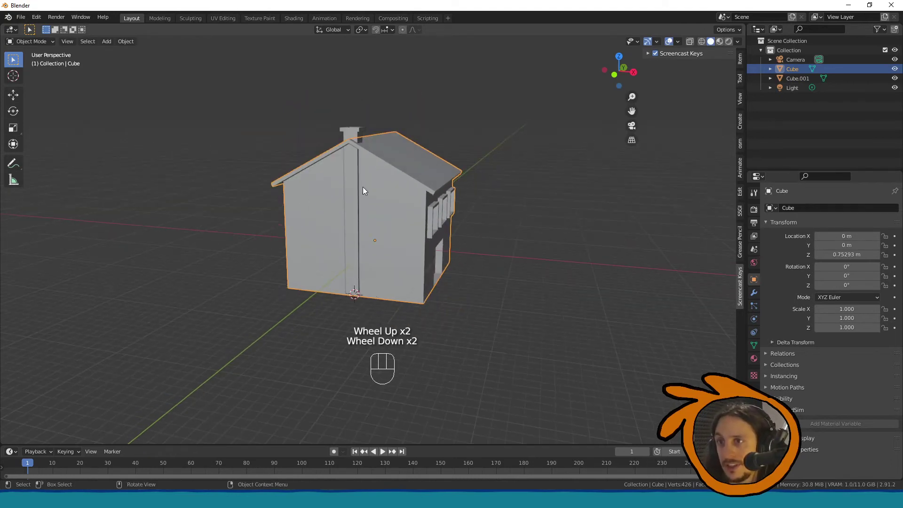
pyautogui.click(349, 191)
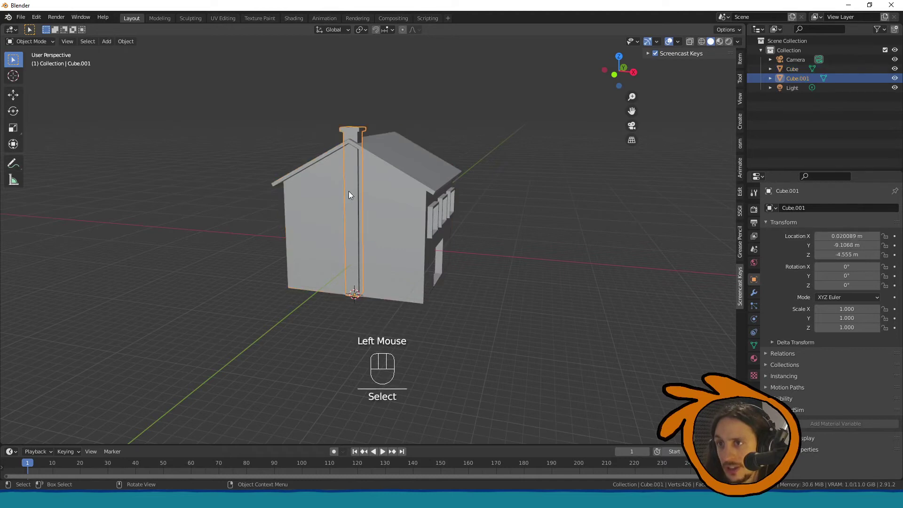
pyautogui.keyDown('shift'); pyautogui.click(384, 211); pyautogui.keyUp('shift')
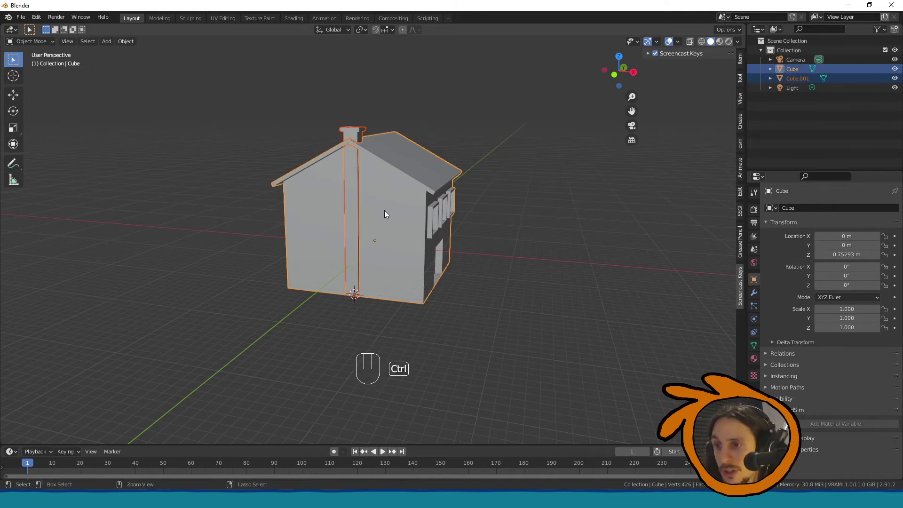
pyautogui.hotkey('ctrl', 'j')
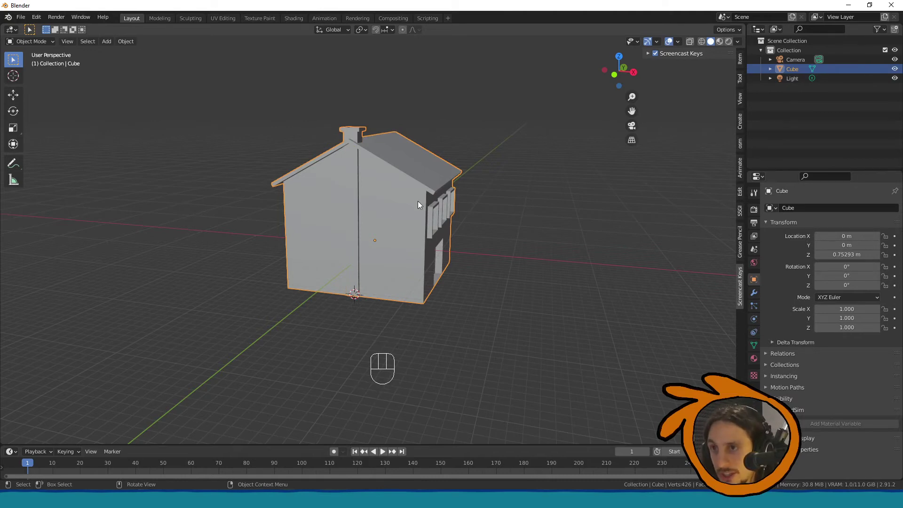
# Step: Examine the joined house and chimney mesh in both Edit Mode and Object Mode
pyautogui.click(538, 165)
pyautogui.click(405, 190)
pyautogui.press('Tab')
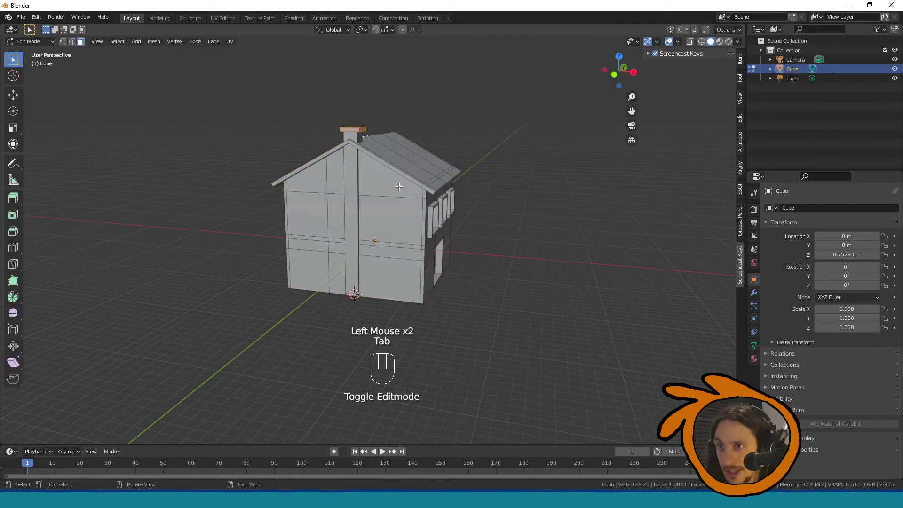
pyautogui.moveTo(392, 197); pyautogui.dragTo(365, 201, button='middle')
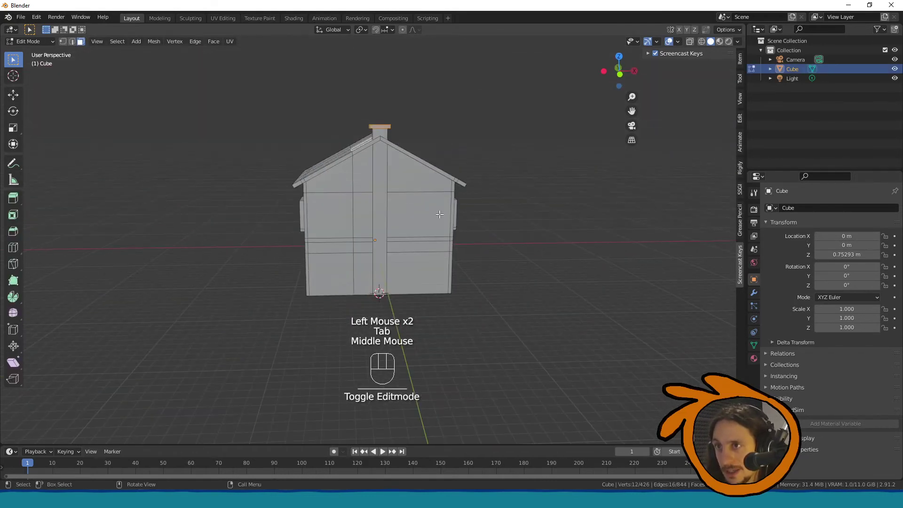
pyautogui.click(376, 188)
pyautogui.click(378, 127)
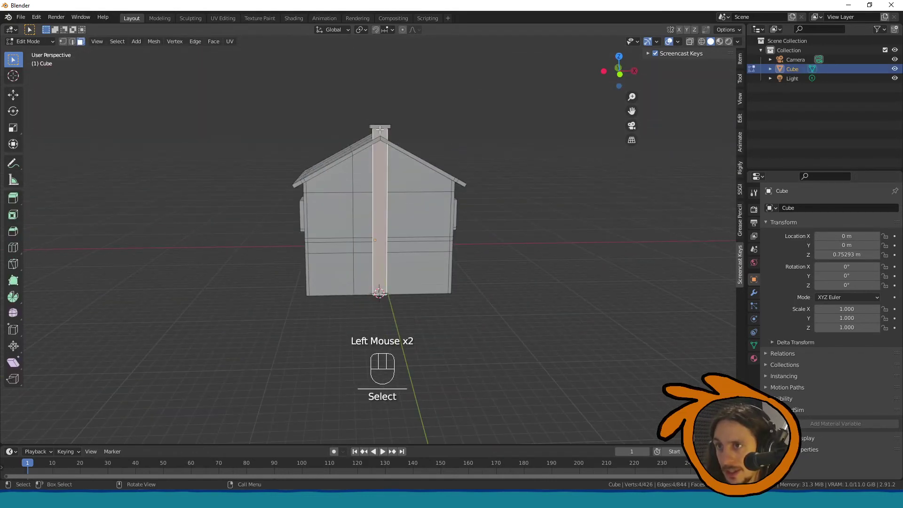
pyautogui.click(379, 127)
pyautogui.moveTo(379, 127); pyautogui.dragTo(482, 118, button='middle')
pyautogui.press('Tab')
pyautogui.scroll(2, 441, 160)
pyautogui.press('Tab')
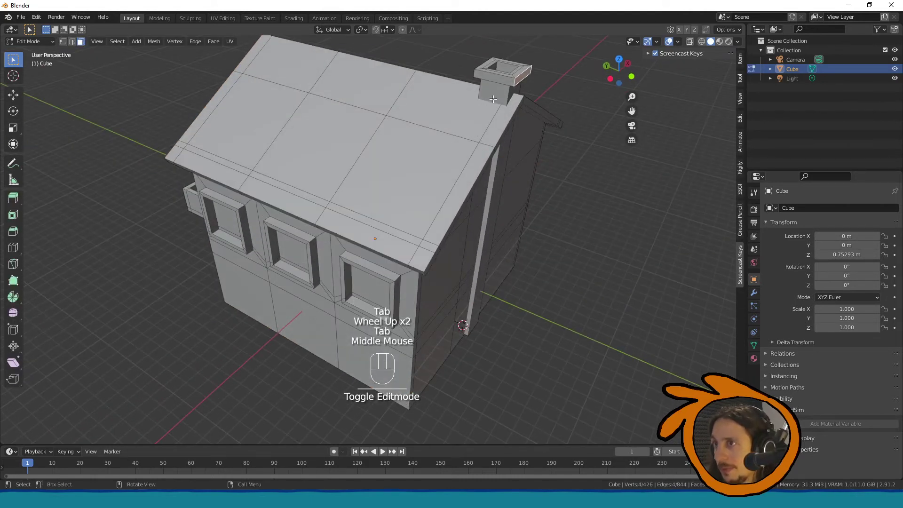
pyautogui.press('Tab')
pyautogui.press('Tab')
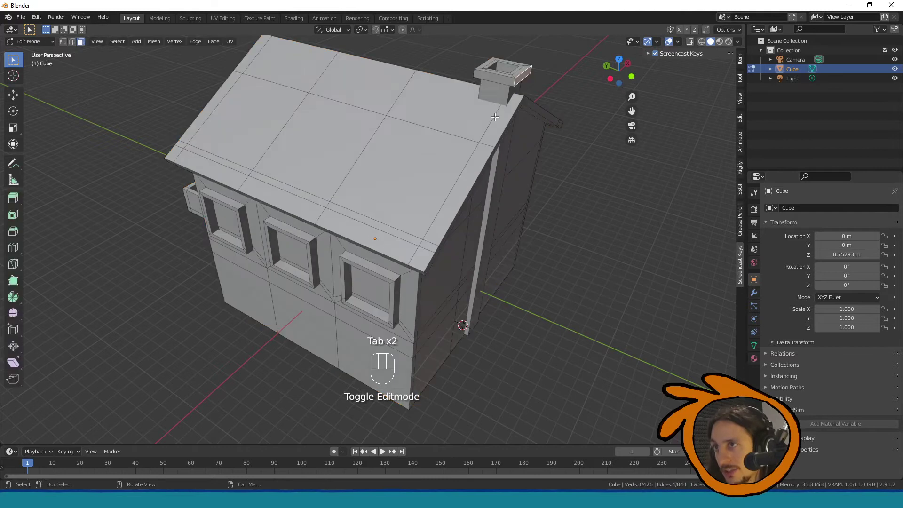
pyautogui.press('Tab')
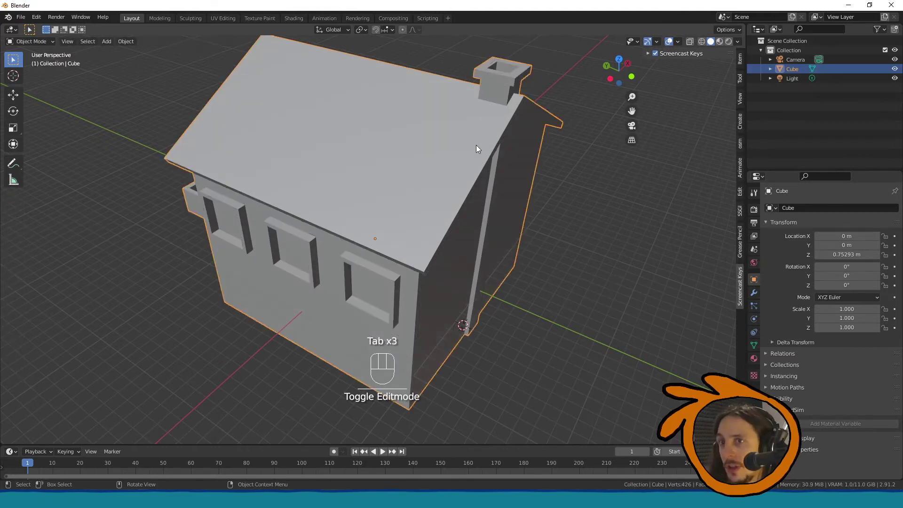
# Step: In Edit Mode, select the chimney's front face and grow the selection until it covers the whole chimney
pyautogui.press('Tab')
pyautogui.moveTo(480, 136); pyautogui.dragTo(456, 66, button='middle')
pyautogui.scroll(-1, 451, 85)
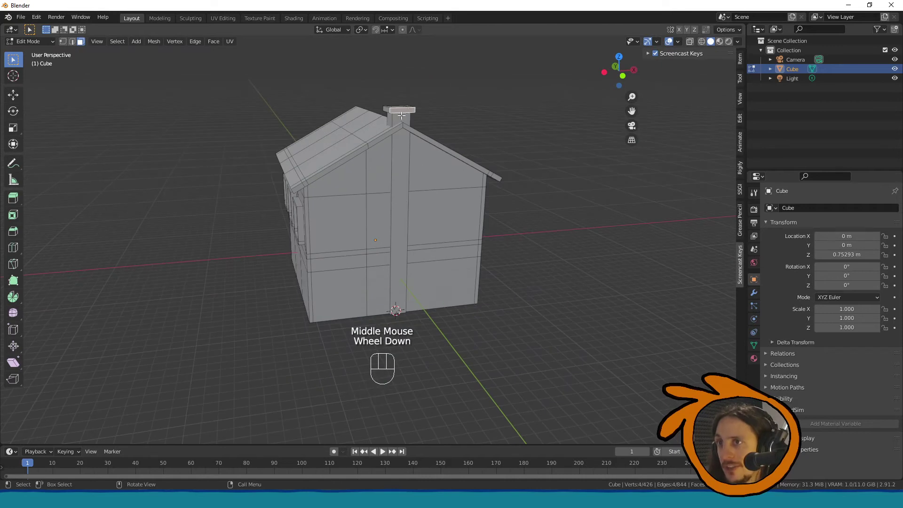
pyautogui.moveTo(348, 196); pyautogui.dragTo(405, 168, button='middle')
pyautogui.scroll(1, 380, 170)
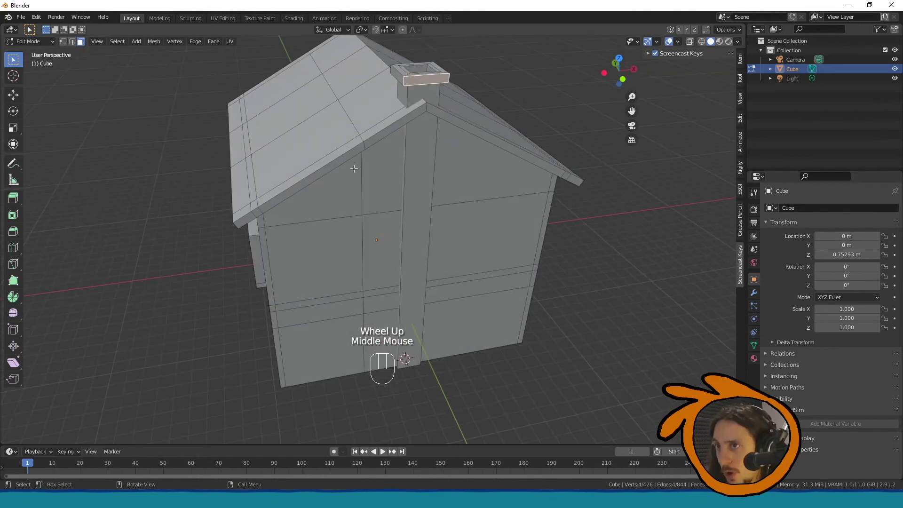
pyautogui.click(418, 155)
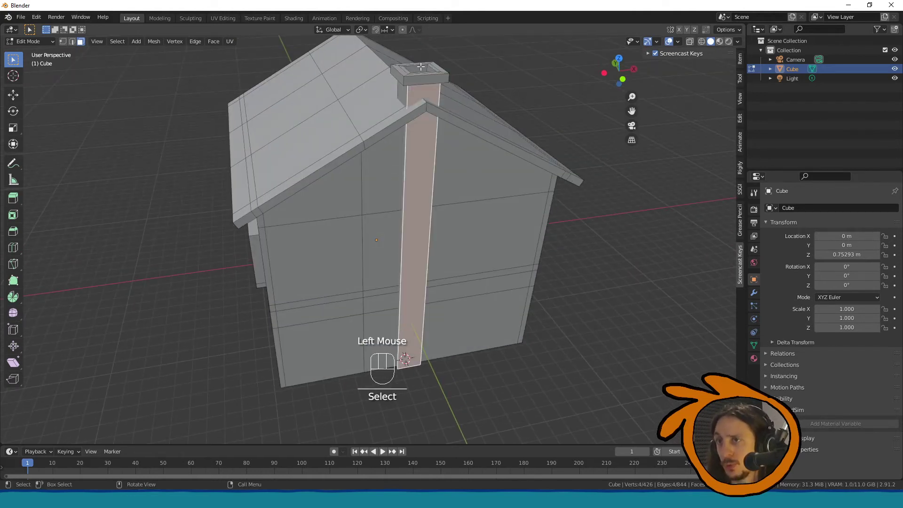
pyautogui.press('ctrl+KP_Add')
pyautogui.press('ctrl+KP_Add')
pyautogui.press('ctrl+KP_Add')
pyautogui.press('ctrl+KP_Add')
pyautogui.press('ctrl+KP_Add')
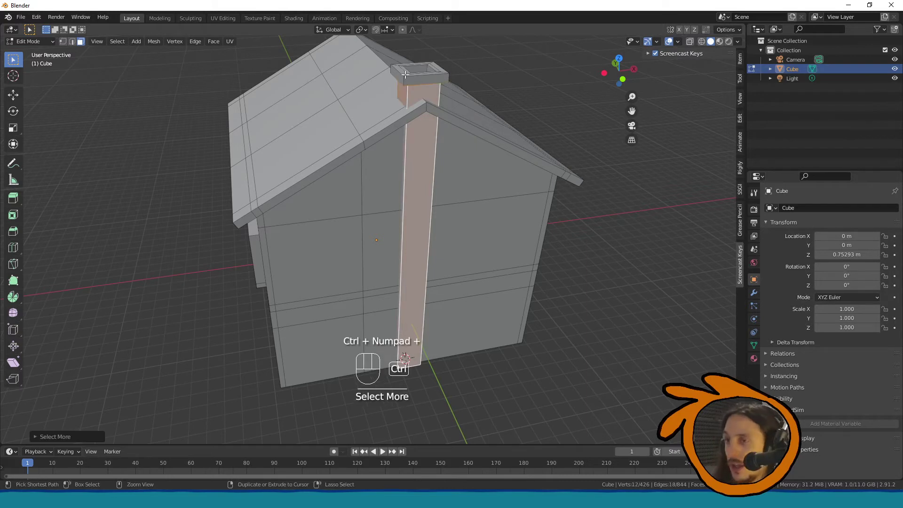
pyautogui.press('ctrl+KP_Add')
pyautogui.moveTo(405, 74); pyautogui.dragTo(420, 113, button='middle')
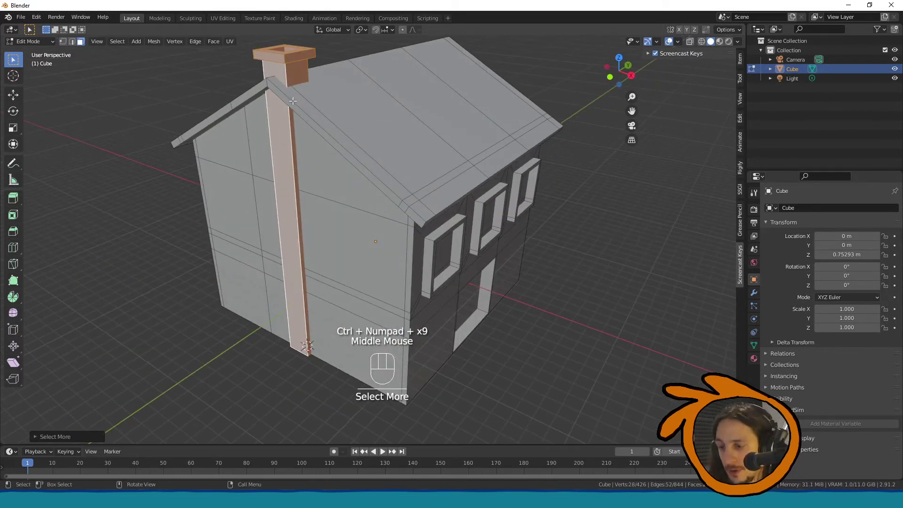
pyautogui.press('p')
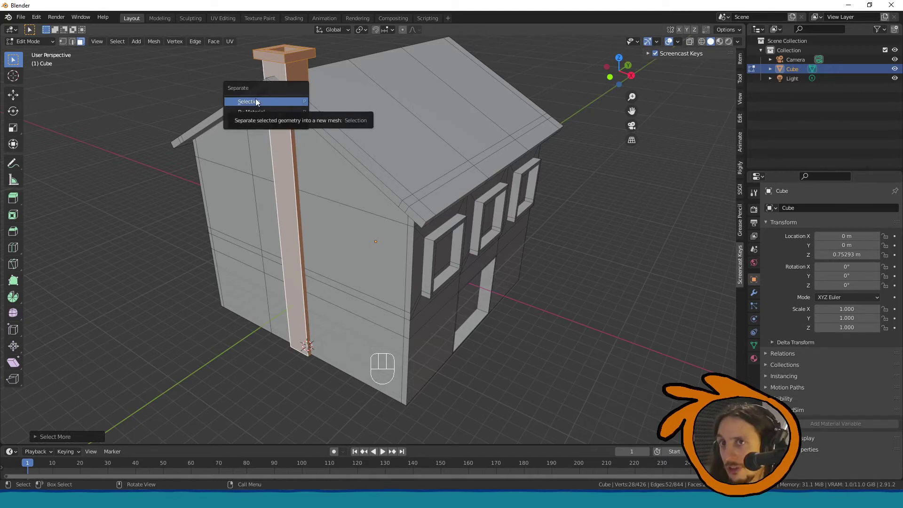
pyautogui.press('Escape')
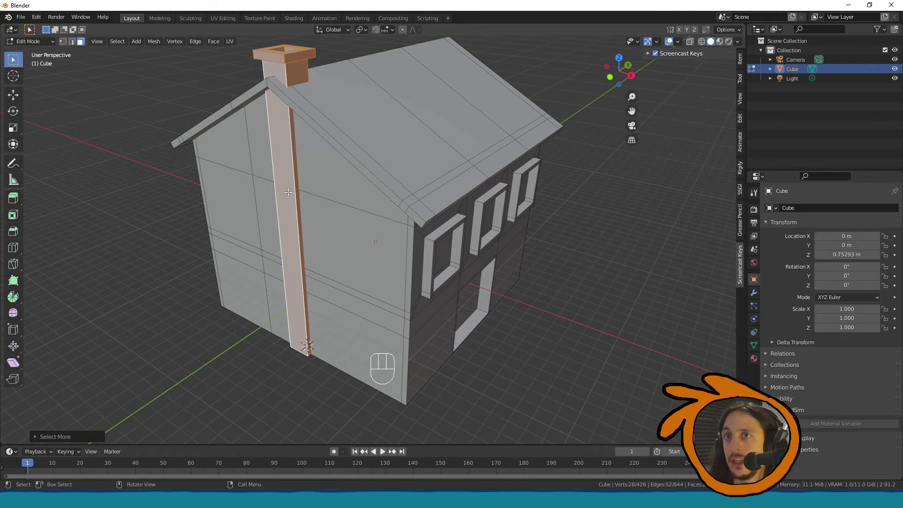
pyautogui.click(194, 42)
pyautogui.moveTo(217, 44)
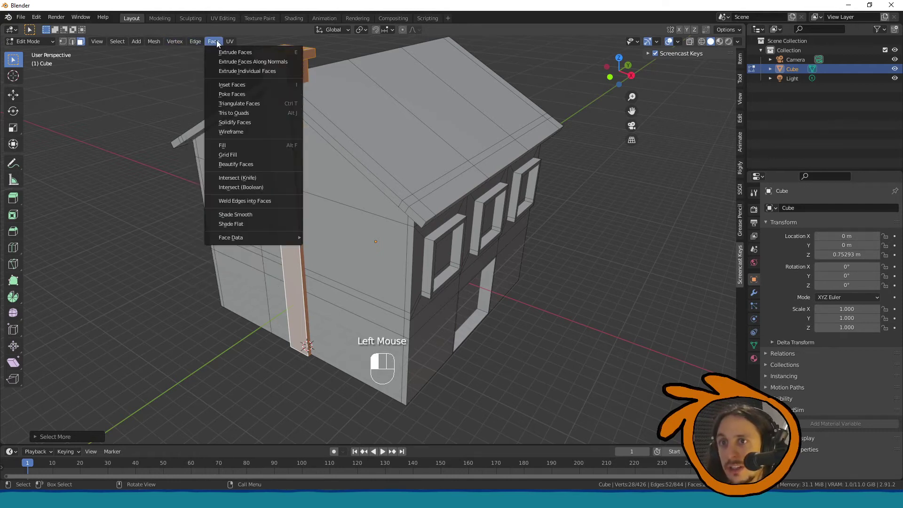
pyautogui.click(156, 41)
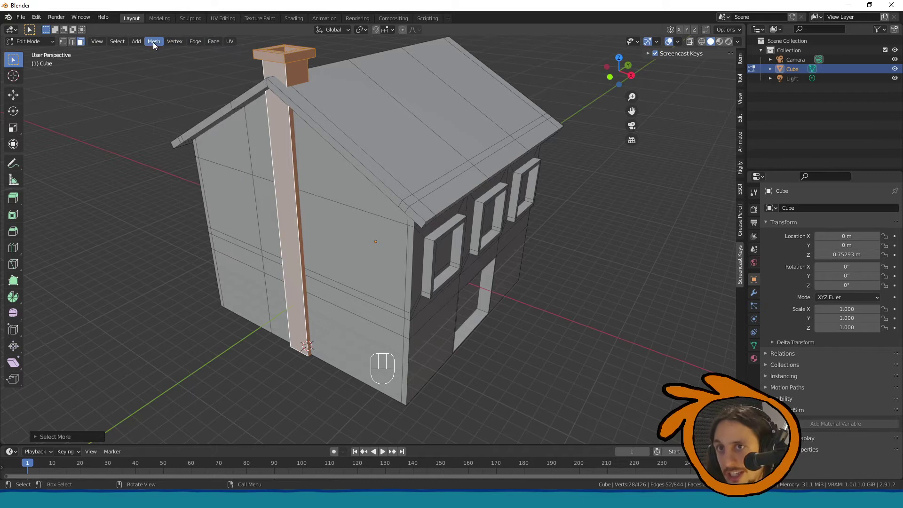
pyautogui.click(153, 41)
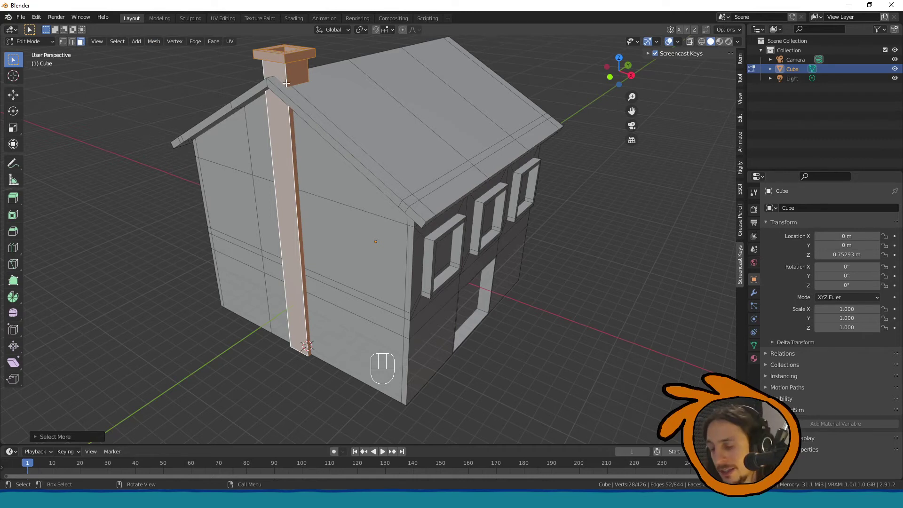
# Step: Separate the selected chimney faces into their own object and return to Object Mode
pyautogui.press('p')
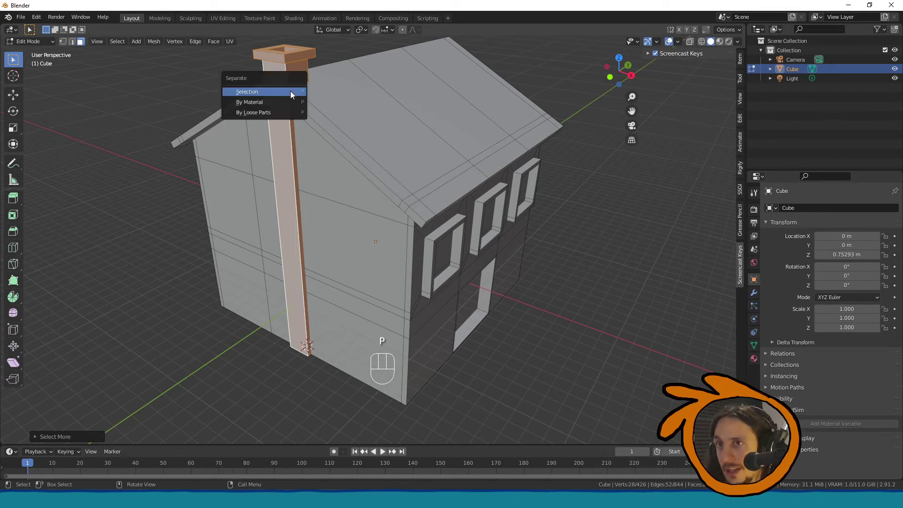
pyautogui.click(290, 92)
pyautogui.press('Tab')
# Step: Select the house body and rename the object to Hiša
pyautogui.moveTo(448, 154); pyautogui.dragTo(398, 172, button='middle')
pyautogui.scroll(-2, 436, 142)
pyautogui.click(380, 176)
pyautogui.press('F2')
pyautogui.write('Hi')
pyautogui.press('Return')
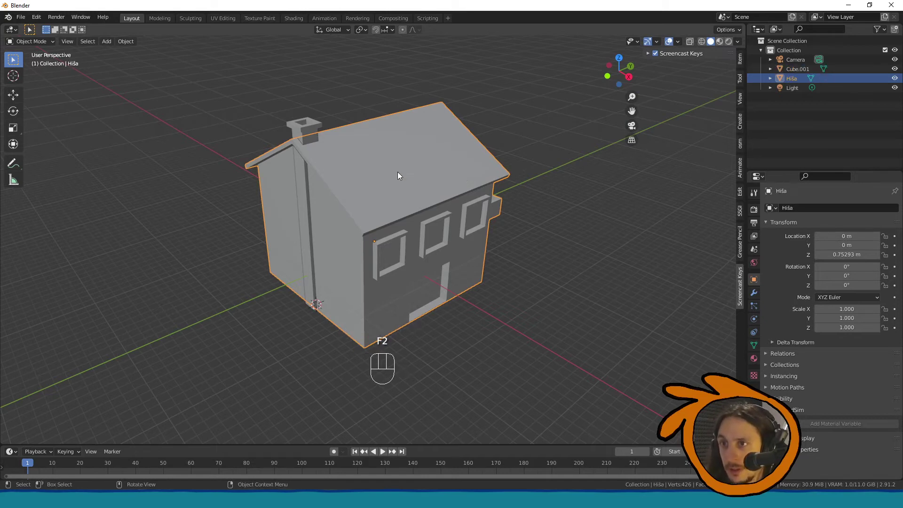
# Step: Rename the chimney object to Dimnik
pyautogui.click(300, 128)
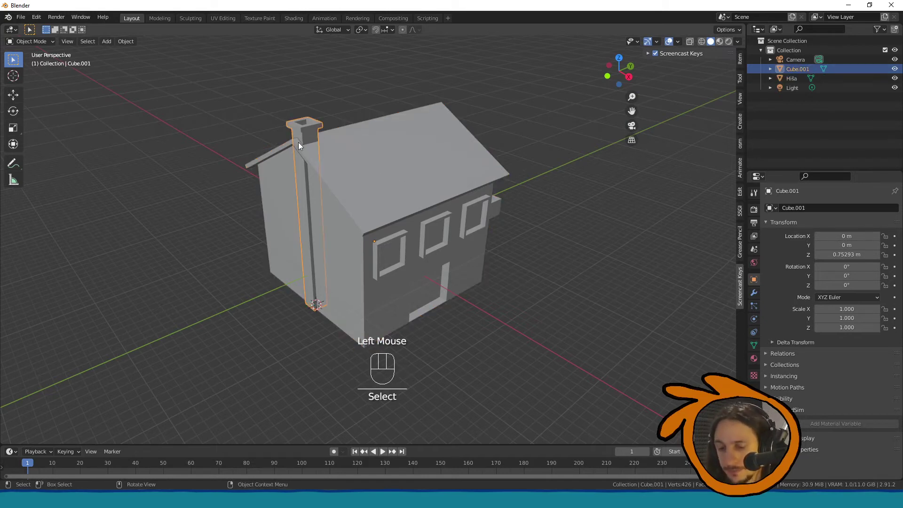
pyautogui.press('F2')
pyautogui.write('Dimnik')
pyautogui.press('Return')
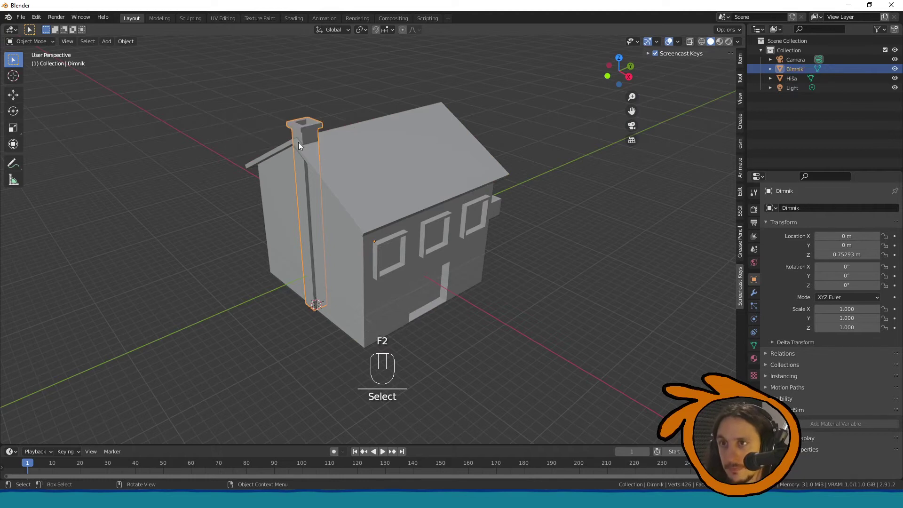
# Step: Parent the chimney to the house with the Object option, keeping the house as the active object
pyautogui.click(475, 184)
pyautogui.click(310, 130)
pyautogui.moveTo(315, 199); pyautogui.dragTo(364, 202, button='middle')
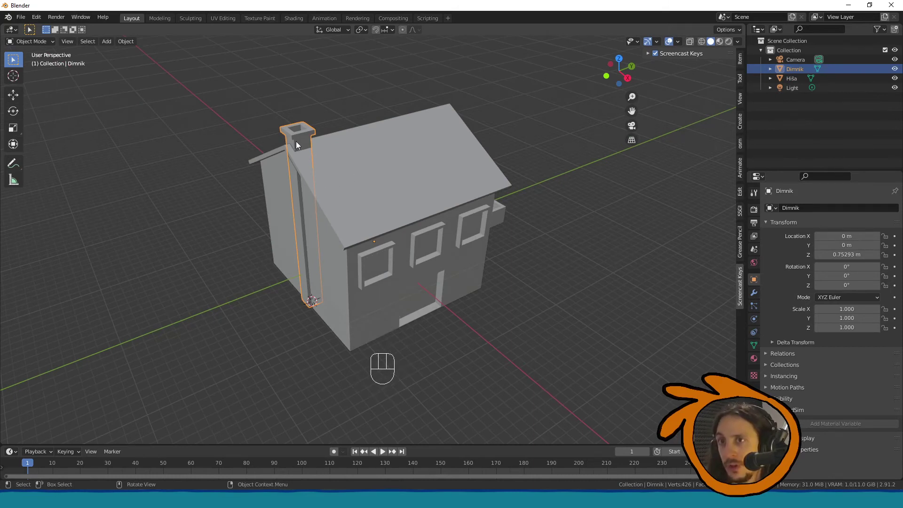
pyautogui.press('shift')
pyautogui.keyDown('shift'); pyautogui.click(374, 173); pyautogui.keyUp('shift')
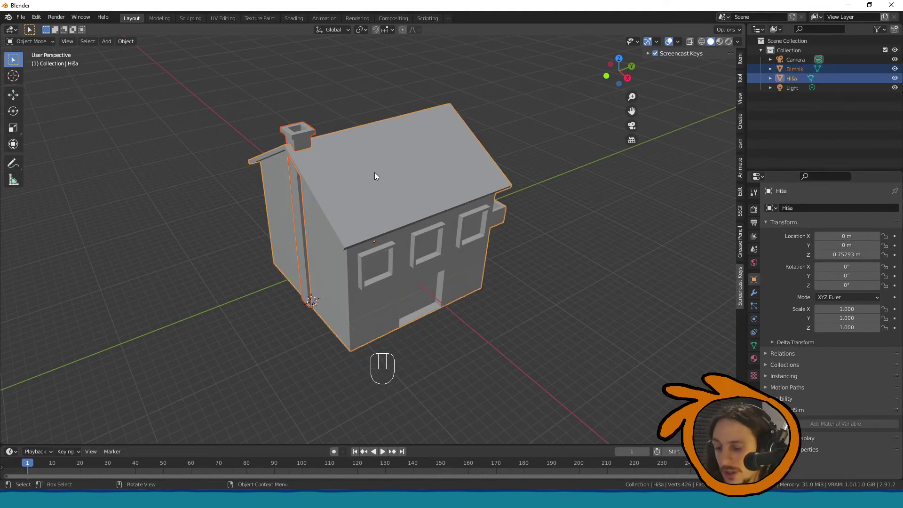
pyautogui.hotkey('ctrl', 'p')
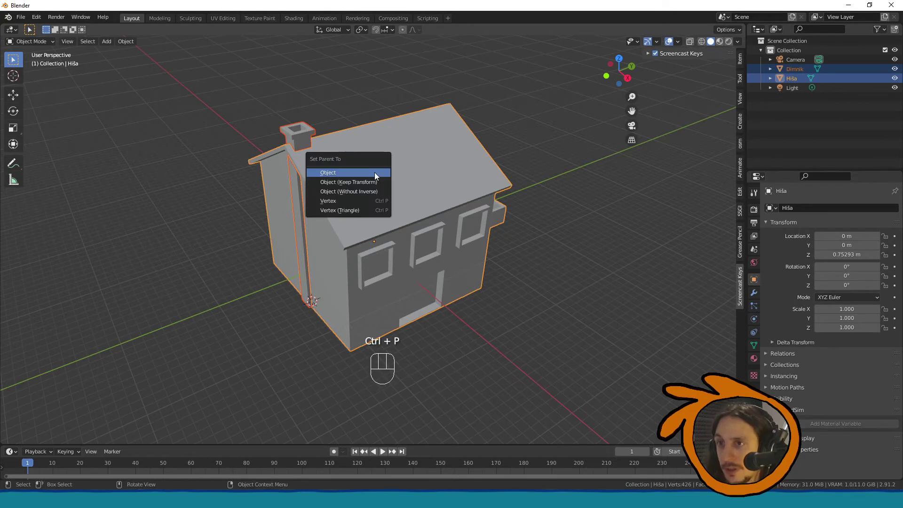
pyautogui.click(340, 174)
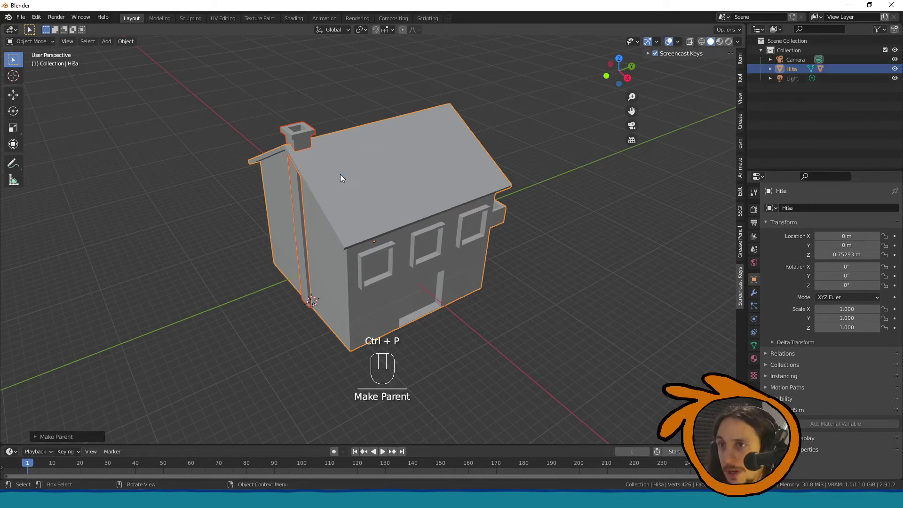
# Step: Clear the joint selection and select only the parent house, without its chimney
pyautogui.click(564, 287)
pyautogui.click(414, 185)
pyautogui.moveTo(393, 204); pyautogui.dragTo(378, 201, button='middle')
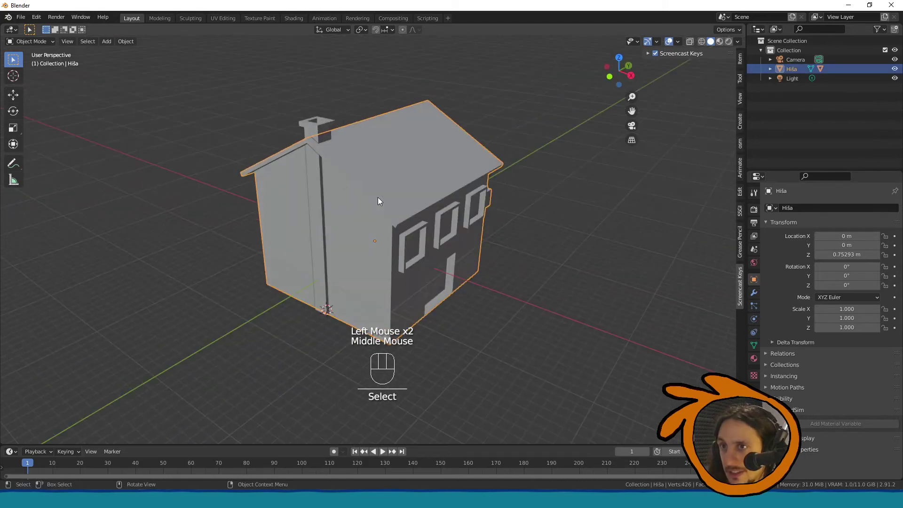
pyautogui.click(312, 180)
pyautogui.click(379, 154)
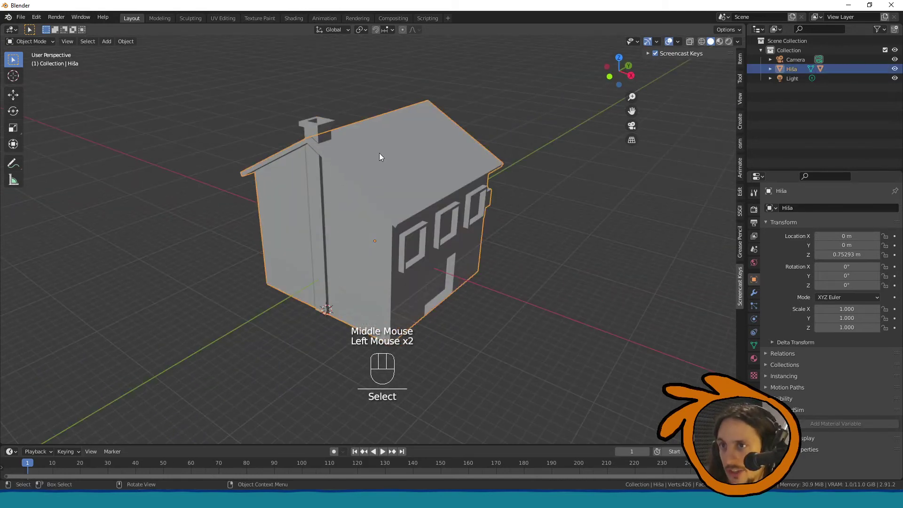
# Step: Move the Hiša house to about X 2.01 m, Y 2.35 m, Z 1.89 m and expand its hierarchy down to the chimney's material
pyautogui.press('g')
pyautogui.click(413, 163)
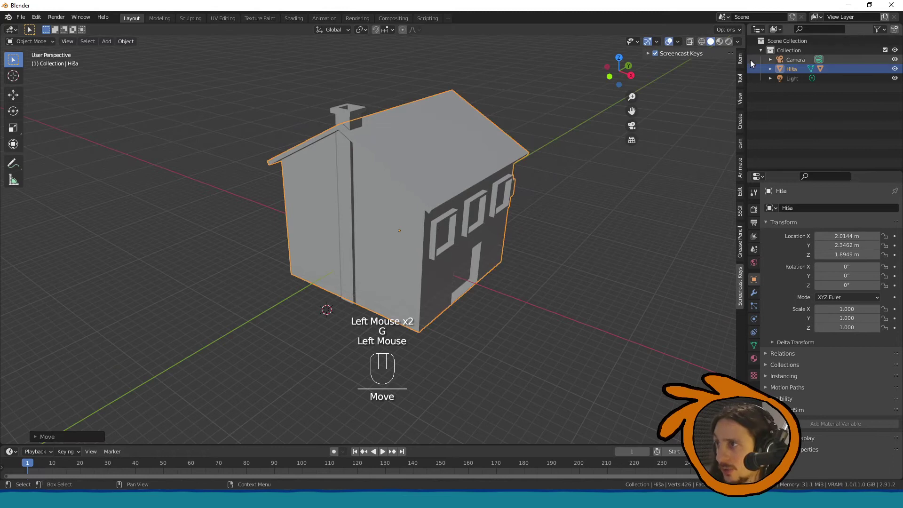
pyautogui.click(770, 68)
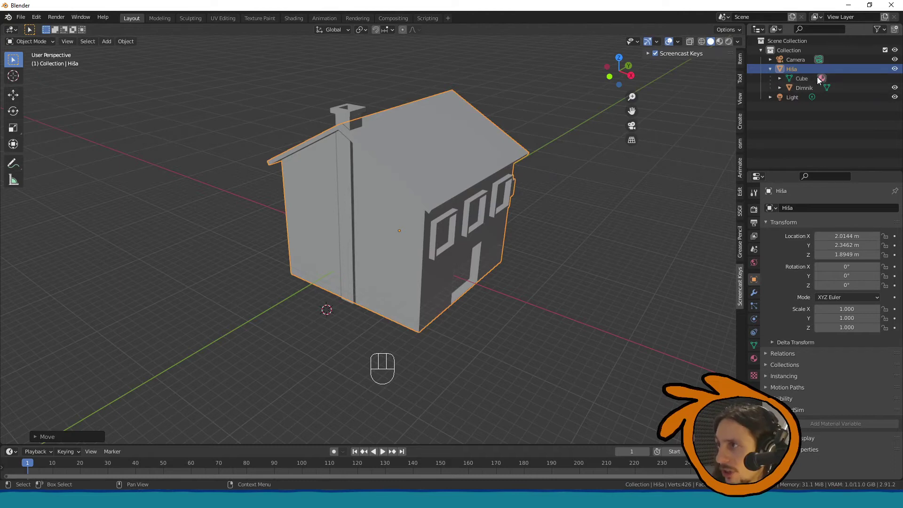
pyautogui.click(779, 87)
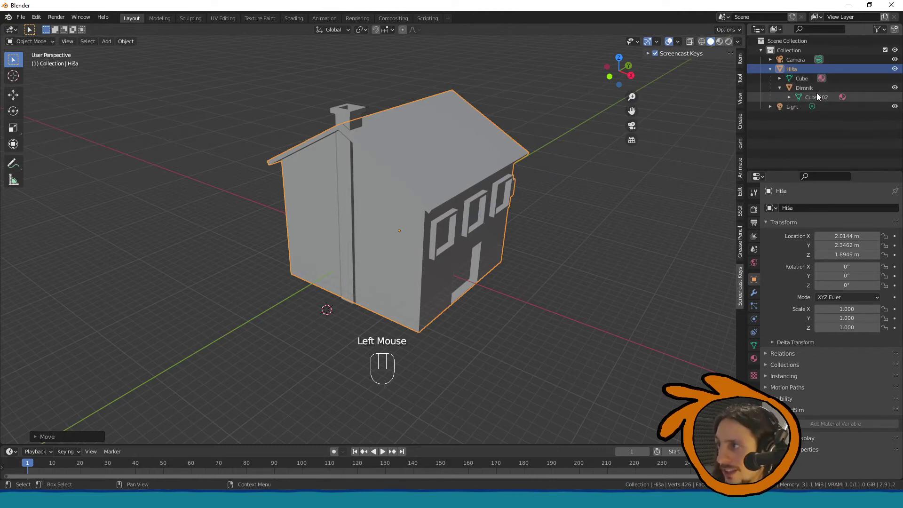
pyautogui.click(790, 97)
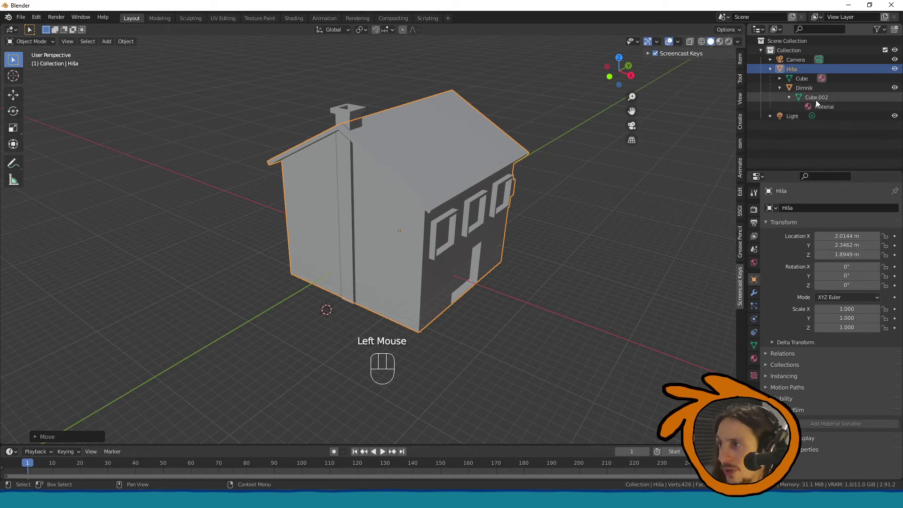
# Step: Set the Base Color of the house's material to a light yellow-orange
pyautogui.moveTo(419, 201); pyautogui.dragTo(388, 194, button='middle')
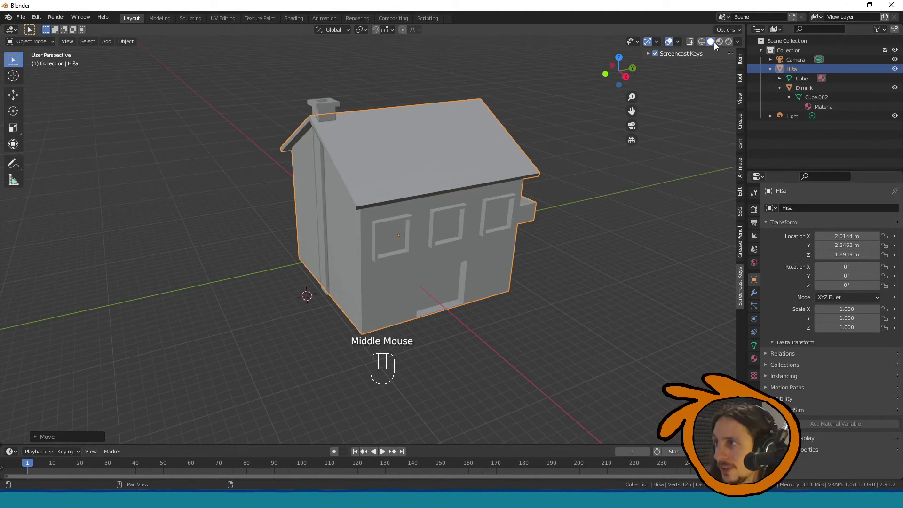
pyautogui.moveTo(458, 180); pyautogui.dragTo(420, 192, button='middle')
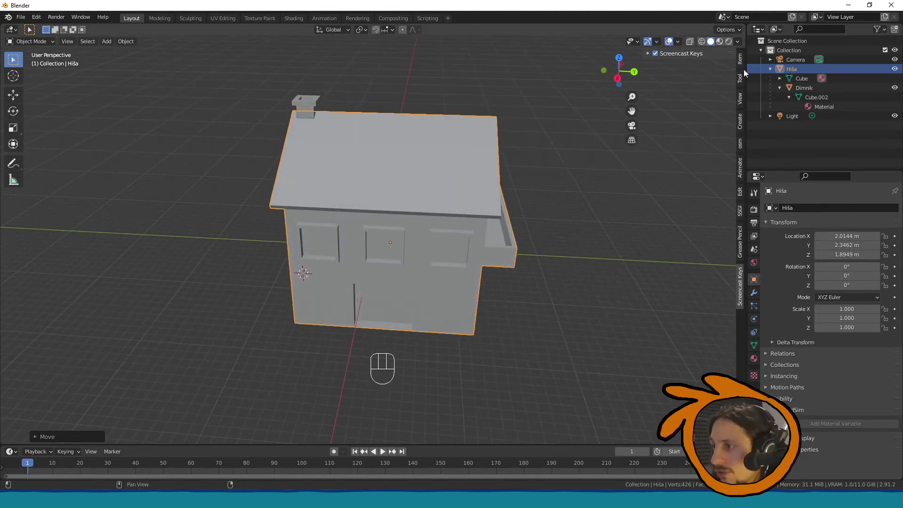
pyautogui.click(754, 358)
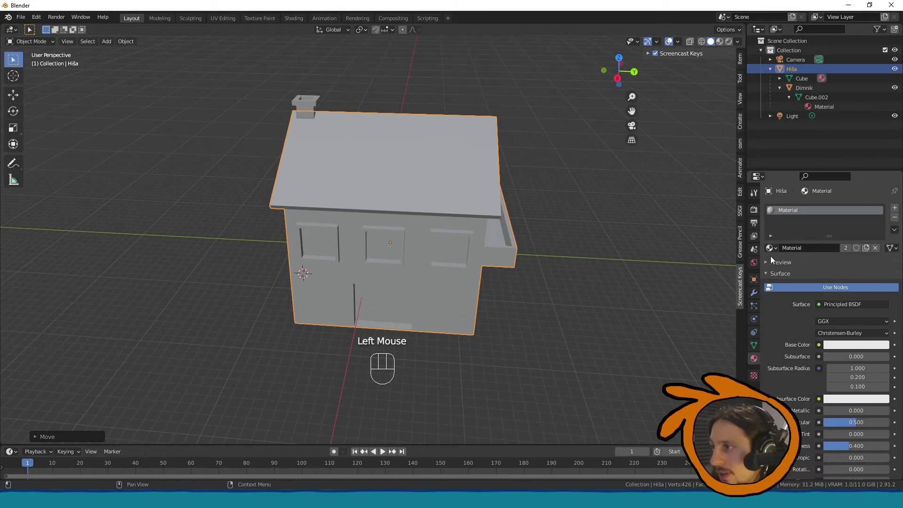
pyautogui.scroll(-2, 811, 241)
pyautogui.scroll(2, 812, 241)
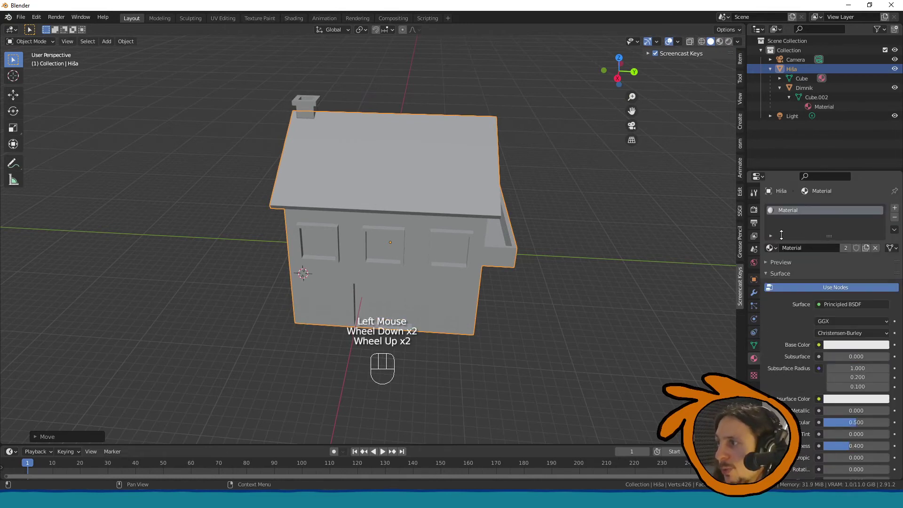
pyautogui.click(400, 195)
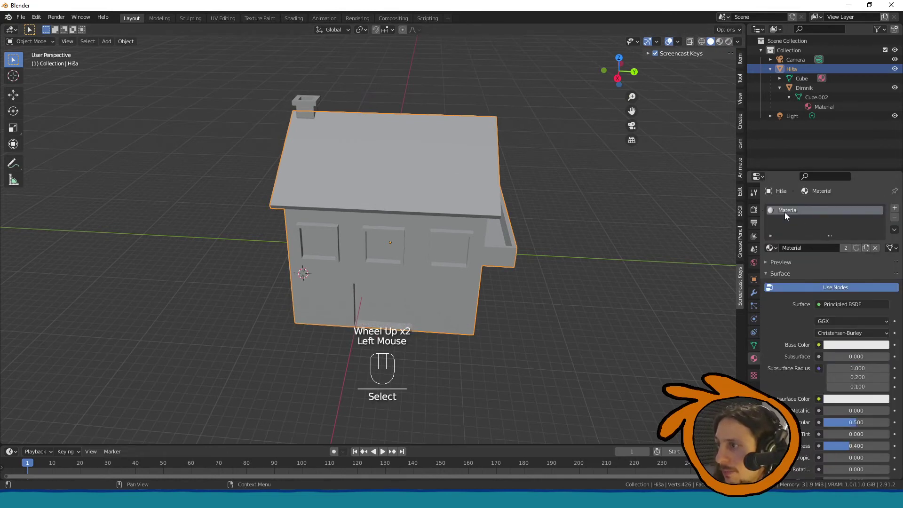
pyautogui.click(831, 343)
pyautogui.moveTo(833, 253); pyautogui.dragTo(827, 257)
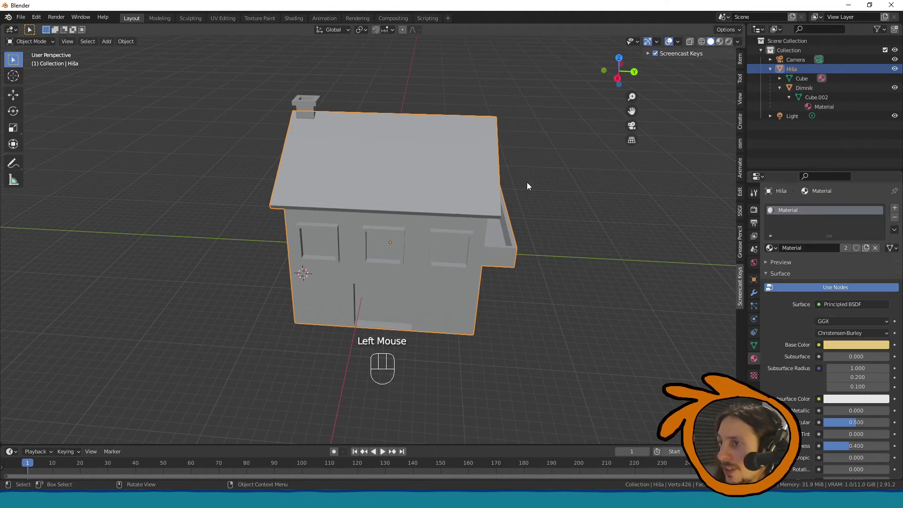
# Step: Set the house material's Viewport Display colour to a pale pinkish lilac
pyautogui.scroll(-3, 836, 372)
pyautogui.scroll(-4, 836, 372)
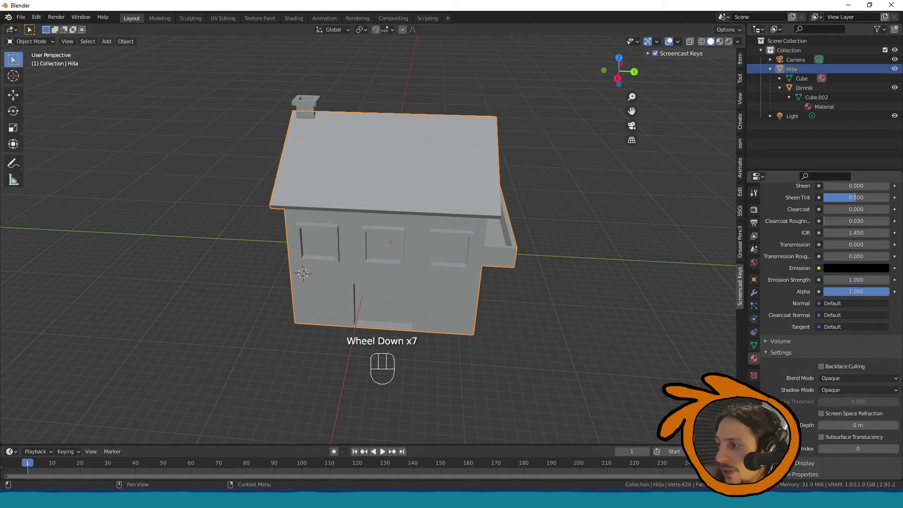
pyautogui.click(805, 463)
pyautogui.scroll(-1, 822, 447)
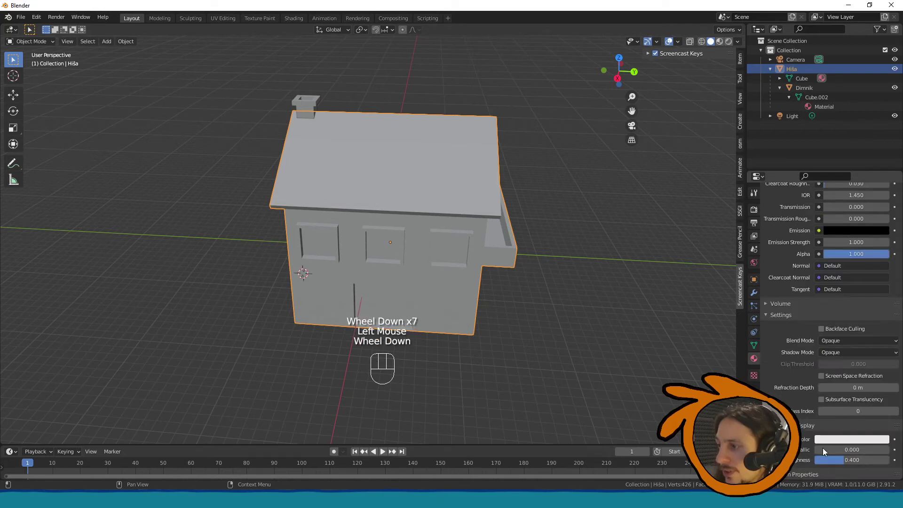
pyautogui.click(834, 437)
pyautogui.click(858, 335)
pyautogui.moveTo(858, 336); pyautogui.dragTo(842, 338)
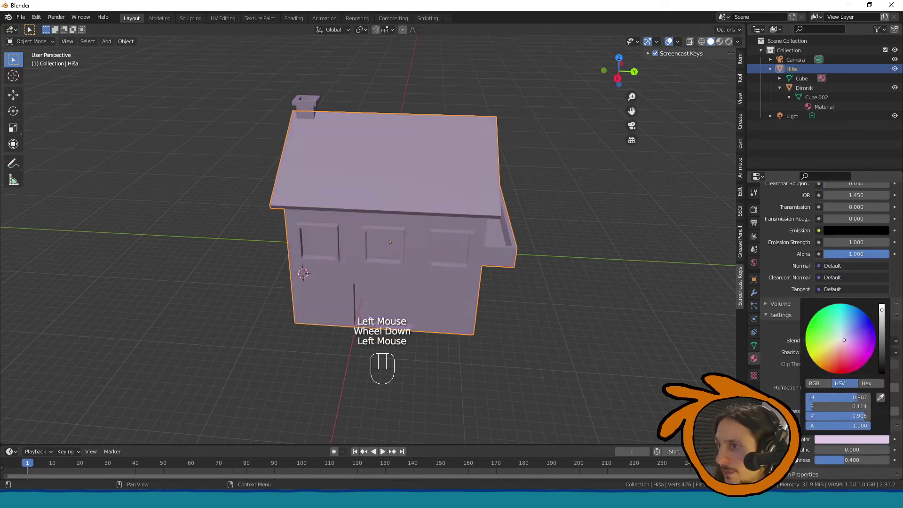
pyautogui.moveTo(543, 187); pyautogui.dragTo(571, 134, button='middle')
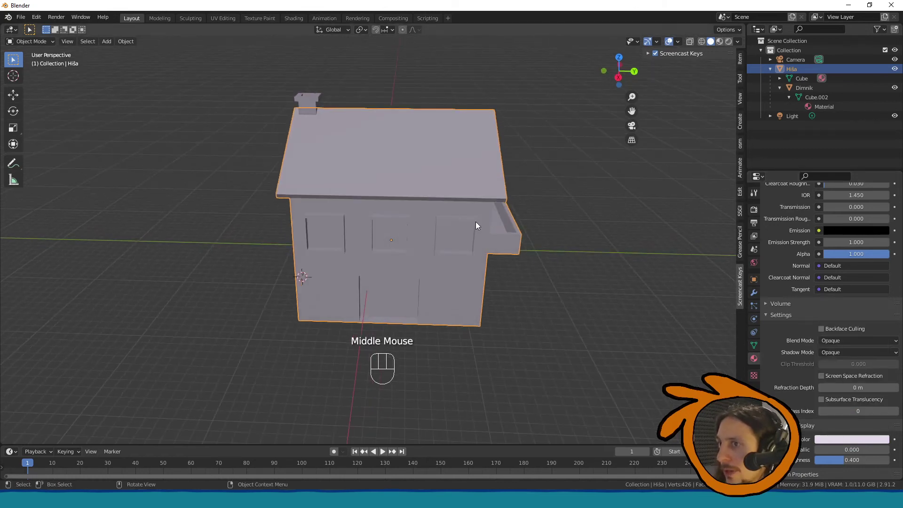
pyautogui.moveTo(459, 204); pyautogui.dragTo(466, 164, button='middle')
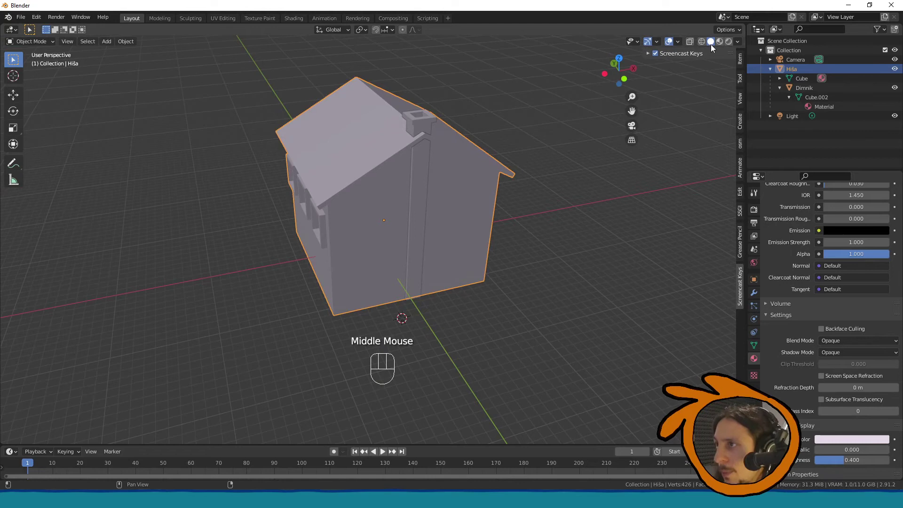
# Step: Select the house and switch it to Edit Mode
pyautogui.moveTo(440, 205); pyautogui.dragTo(363, 199, button='middle')
pyautogui.click(410, 148)
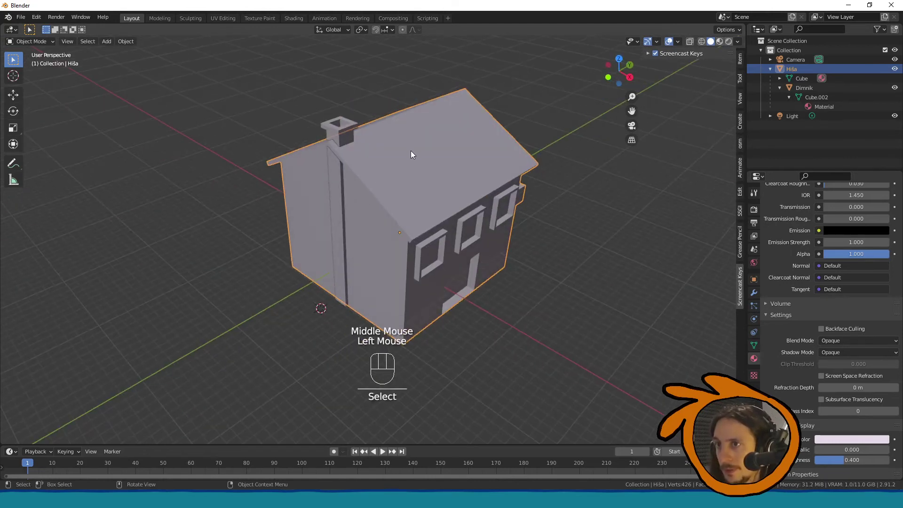
pyautogui.press('Tab')
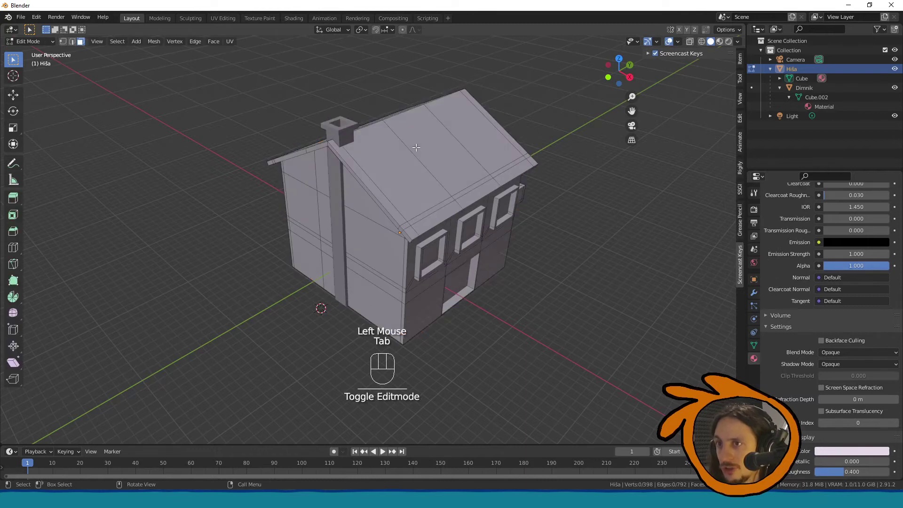
pyautogui.press('Tab')
pyautogui.press('Tab')
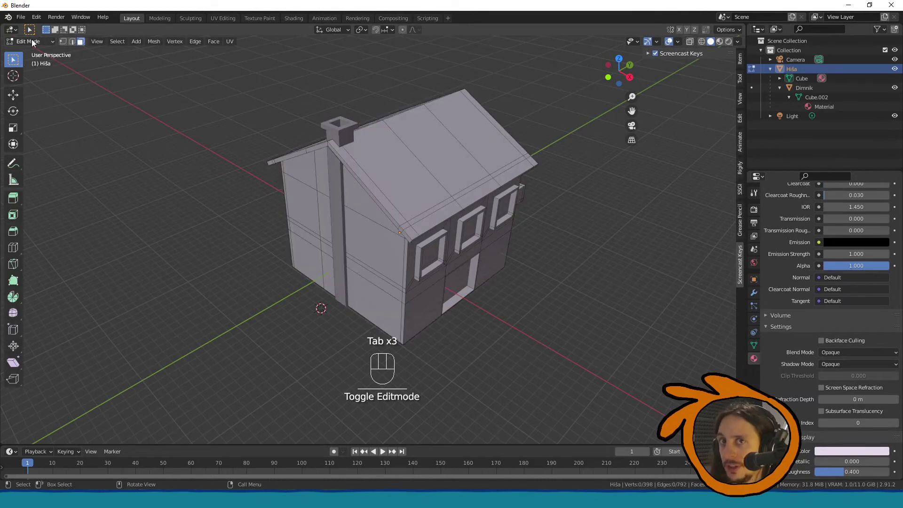
pyautogui.click(370, 184)
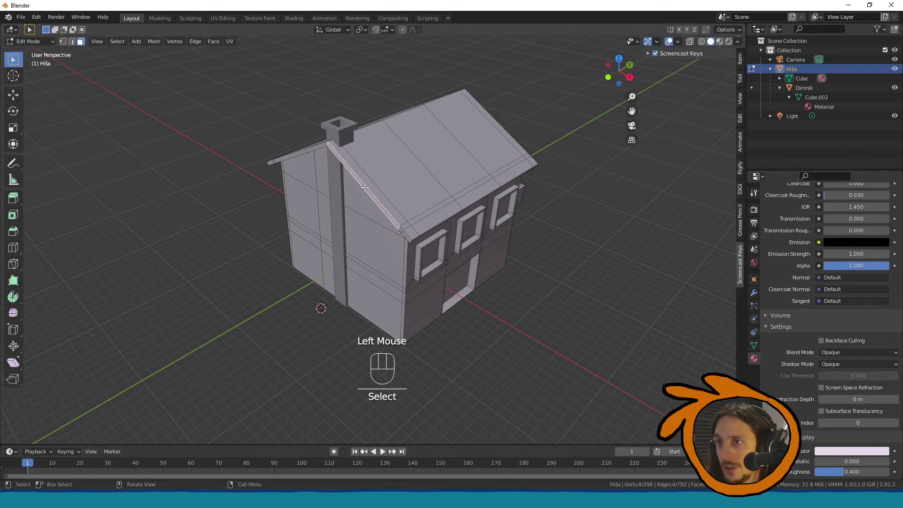
pyautogui.moveTo(373, 182); pyautogui.dragTo(338, 194, button='middle')
pyautogui.moveTo(339, 195); pyautogui.dragTo(503, 181)
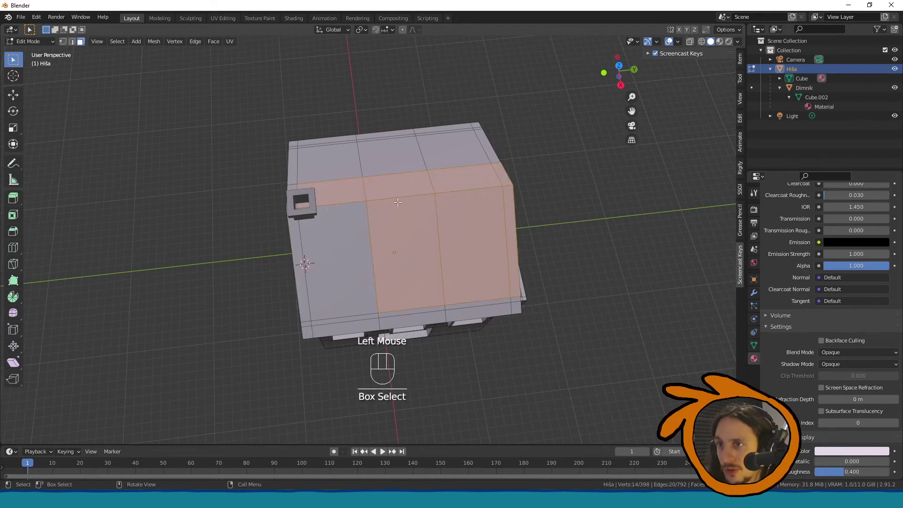
pyautogui.moveTo(397, 201); pyautogui.dragTo(375, 203, button='middle')
pyautogui.click(376, 205)
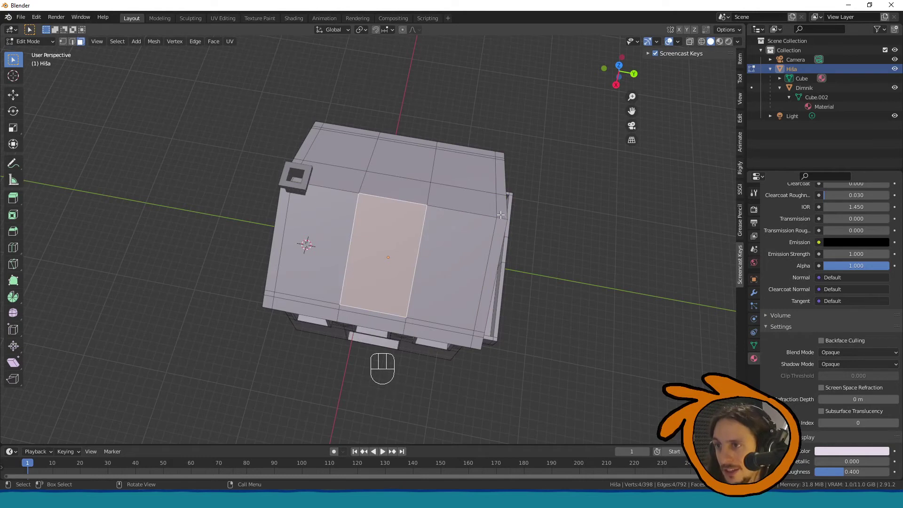
pyautogui.moveTo(500, 215); pyautogui.dragTo(464, 222)
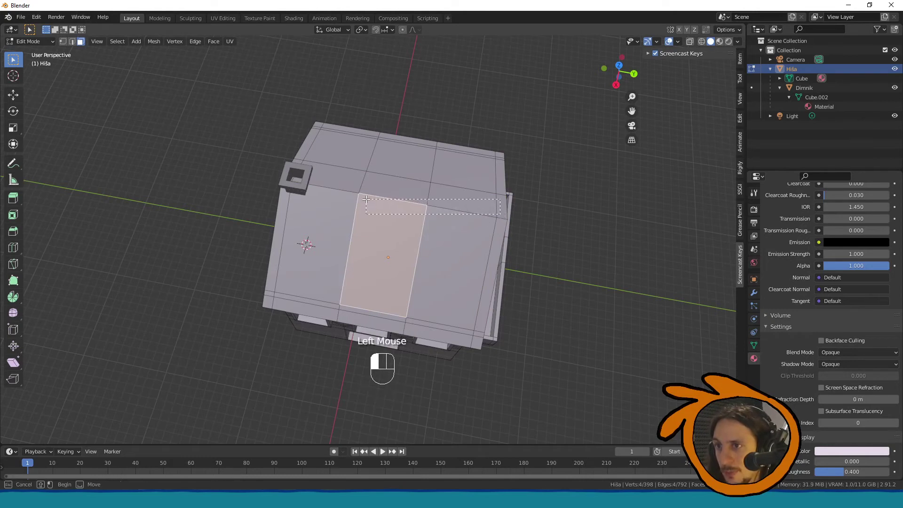
pyautogui.moveTo(366, 200); pyautogui.dragTo(366, 199)
# Step: Clear the selection and box-select the roof faces on both sides of the ridge along its full length in top view
pyautogui.press('KP_1')
pyautogui.press('KP_7')
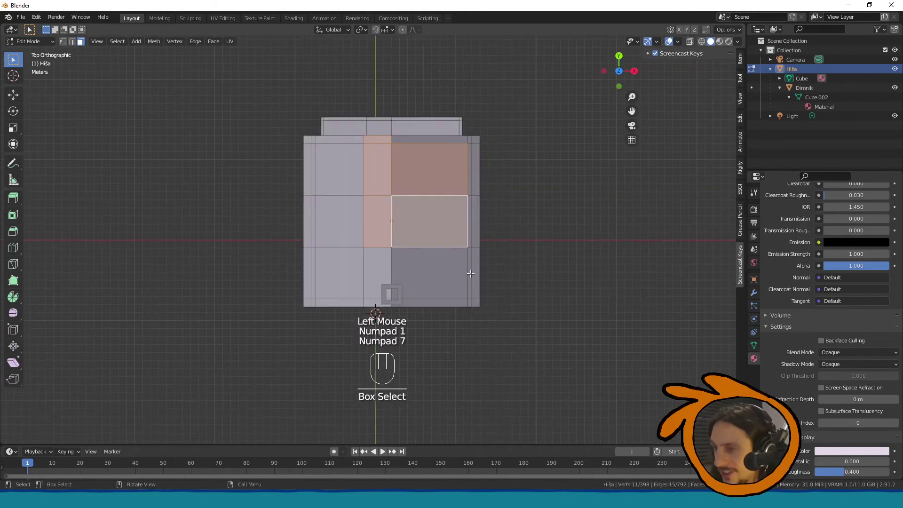
pyautogui.click(499, 188)
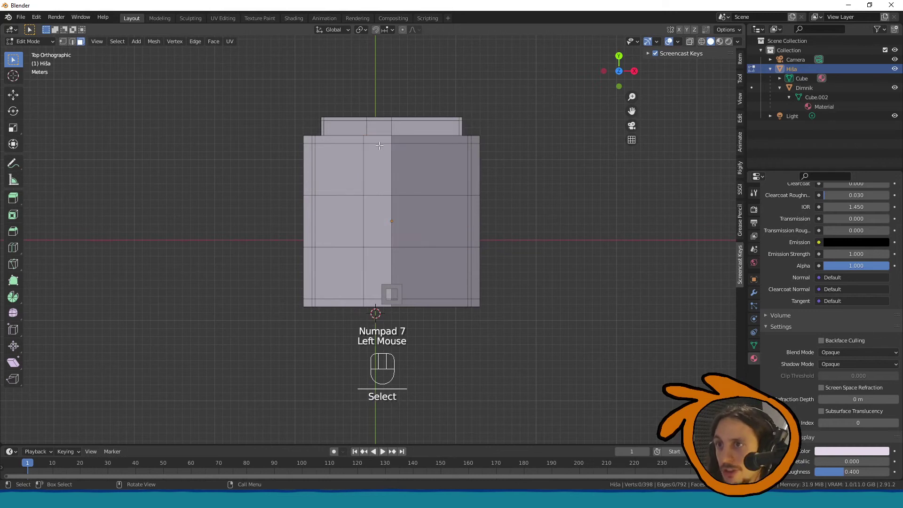
pyautogui.moveTo(379, 140); pyautogui.dragTo(404, 303)
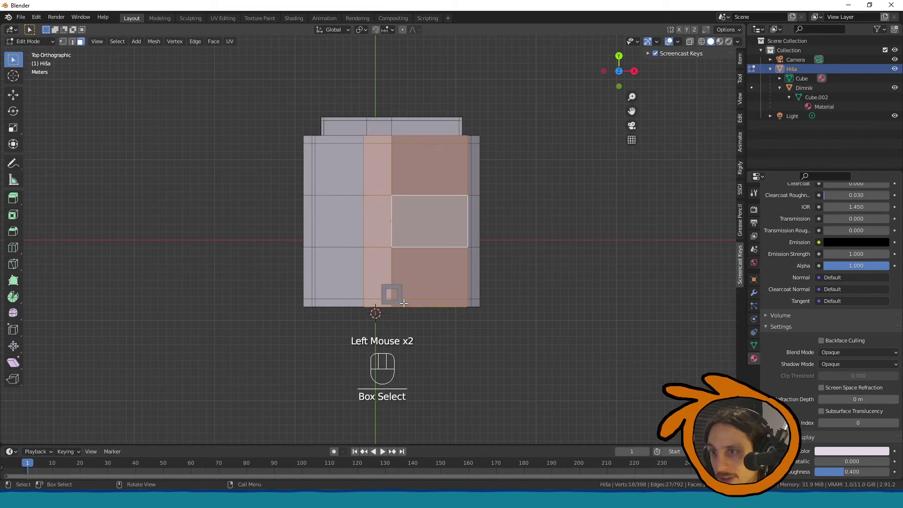
pyautogui.moveTo(383, 266); pyautogui.dragTo(374, 214, button='middle')
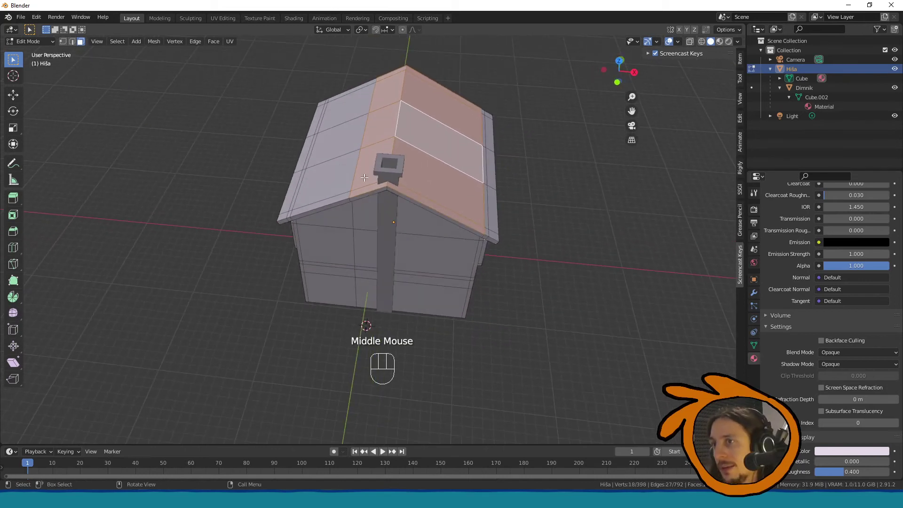
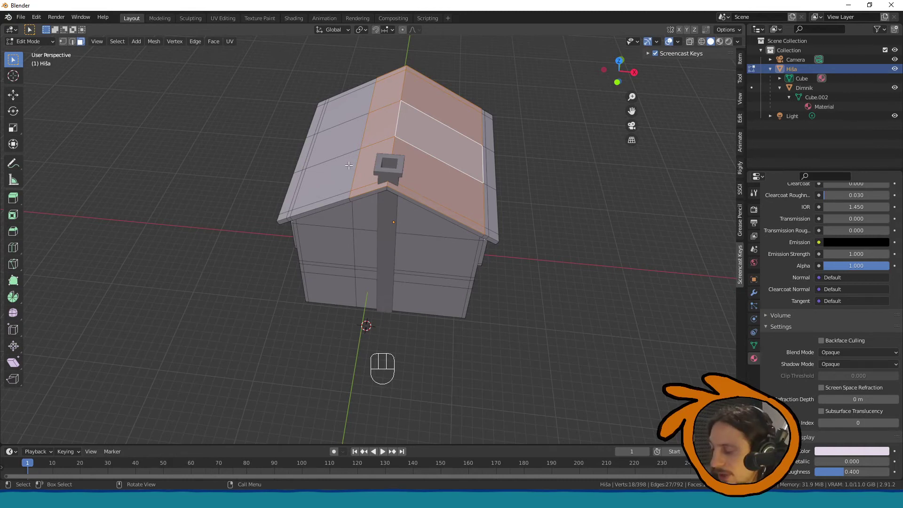
# Step: Grow the face selection outward from the ridge across both roof slopes, keeping the walls out of it
pyautogui.press('KP_Add')
pyautogui.press('ctrl+KP_Add')
pyautogui.press('ctrl+KP_Add')
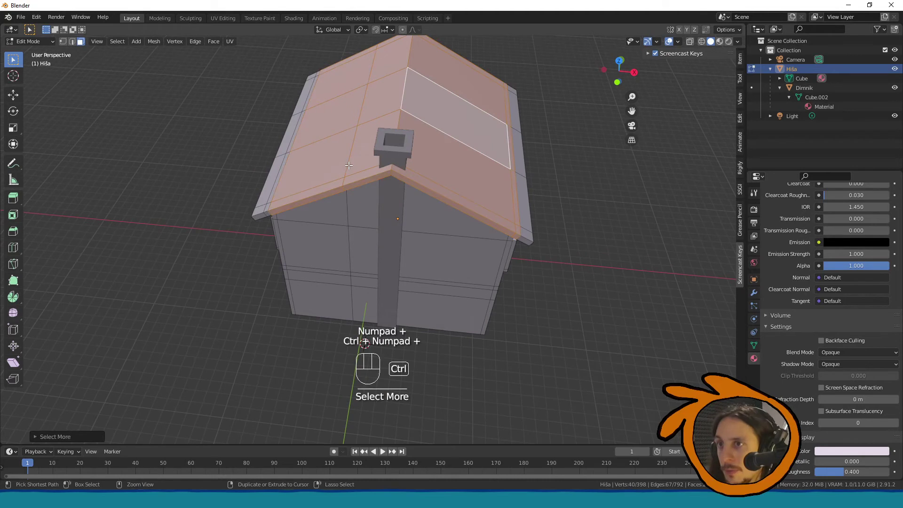
pyautogui.press('ctrl+KP_Add')
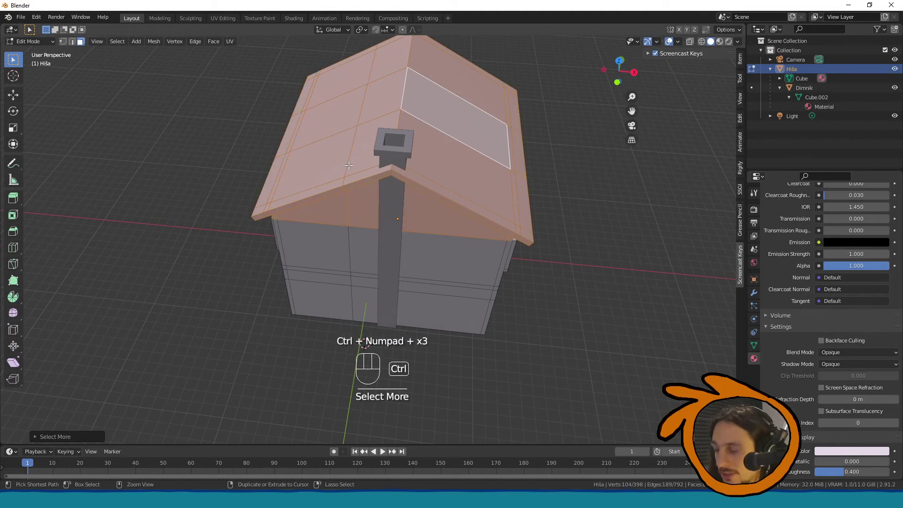
pyautogui.press('ctrl+KP_Subtract')
pyautogui.moveTo(536, 198); pyautogui.dragTo(361, 100, button='middle')
pyautogui.press('ctrl+KP_Add')
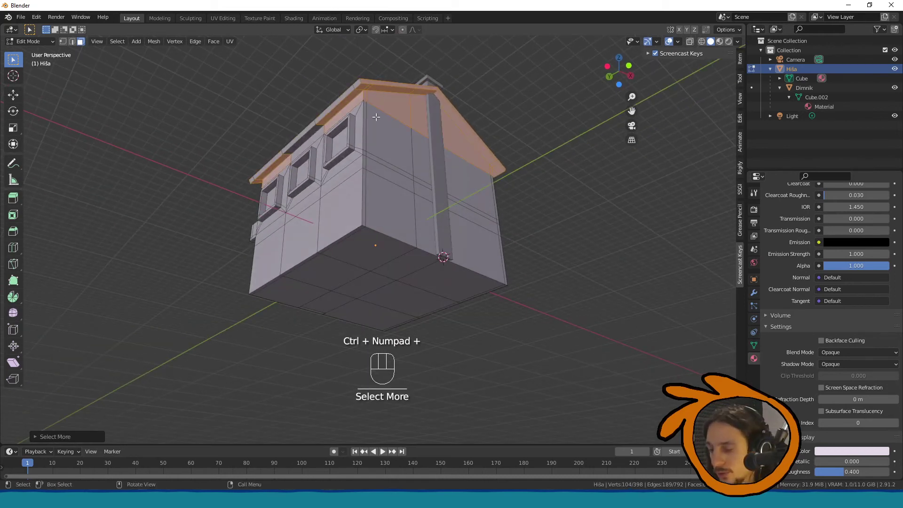
pyautogui.hotkey('ctrl', 'z')
# Step: Add the outer rows of roof faces along the eave above the three windows to the selection
pyautogui.moveTo(249, 179); pyautogui.dragTo(234, 284, button='middle')
pyautogui.moveTo(395, 187); pyautogui.dragTo(424, 125, button='middle')
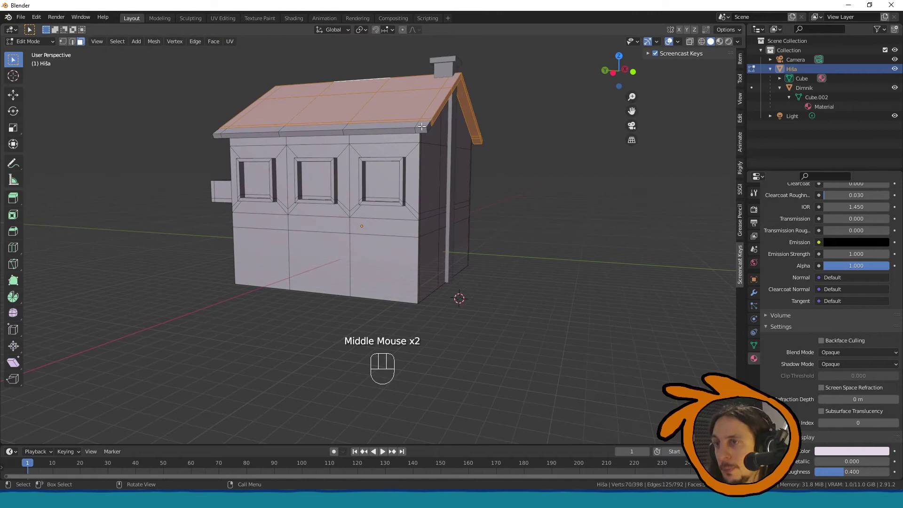
pyautogui.keyDown('shift'); pyautogui.click(422, 126); pyautogui.keyUp('shift')
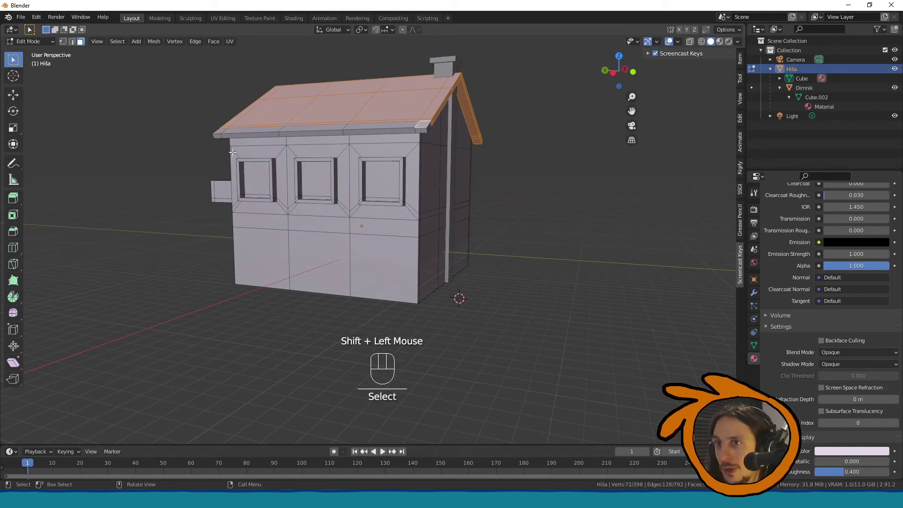
pyautogui.keyDown('ctrl'); pyautogui.click(219, 130); pyautogui.keyUp('ctrl')
pyautogui.keyDown('shift'); pyautogui.click(215, 134); pyautogui.keyUp('shift')
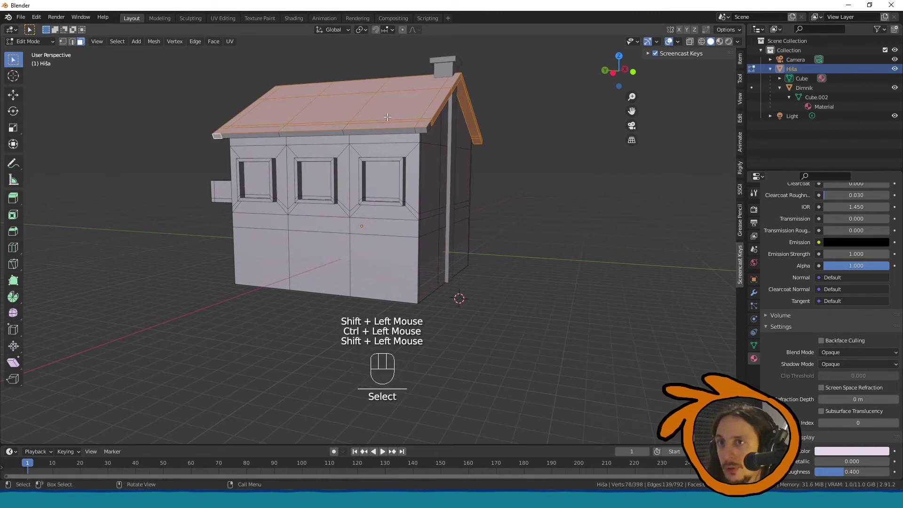
pyautogui.keyDown('ctrl'); pyautogui.click(418, 130); pyautogui.keyUp('ctrl')
pyautogui.keyDown('shift'); pyautogui.click(418, 130); pyautogui.keyUp('shift')
# Step: Add the remaining rim and underside faces along both eaves and gable overhangs of the roof to the selection
pyautogui.moveTo(418, 130); pyautogui.dragTo(349, 101, button='middle')
pyautogui.keyDown('shift'); pyautogui.click(311, 99); pyautogui.keyUp('shift')
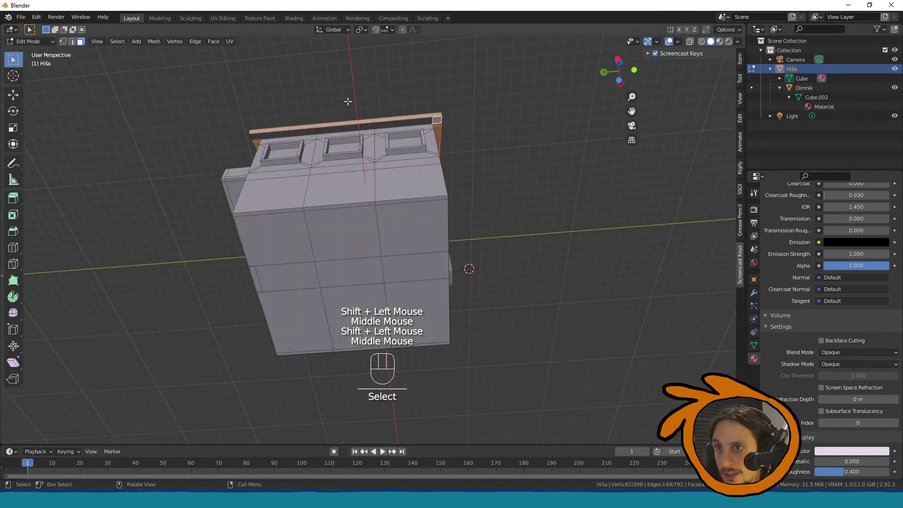
pyautogui.keyDown('ctrl'); pyautogui.click(256, 141); pyautogui.keyUp('ctrl')
pyautogui.moveTo(256, 141); pyautogui.dragTo(376, 165, button='middle')
pyautogui.keyDown('shift'); pyautogui.click(240, 137); pyautogui.keyUp('shift')
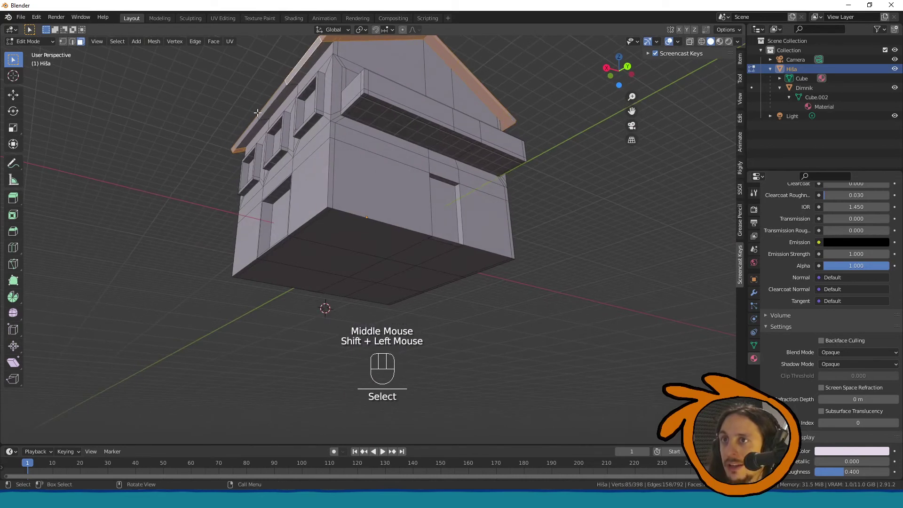
pyautogui.keyDown('ctrl'); pyautogui.click(264, 122); pyautogui.keyUp('ctrl')
pyautogui.keyDown('shift'); pyautogui.click(276, 114); pyautogui.keyUp('shift')
pyautogui.keyDown('ctrl'); pyautogui.click(306, 66); pyautogui.keyUp('ctrl')
pyautogui.moveTo(306, 66); pyautogui.dragTo(264, 137, button='middle')
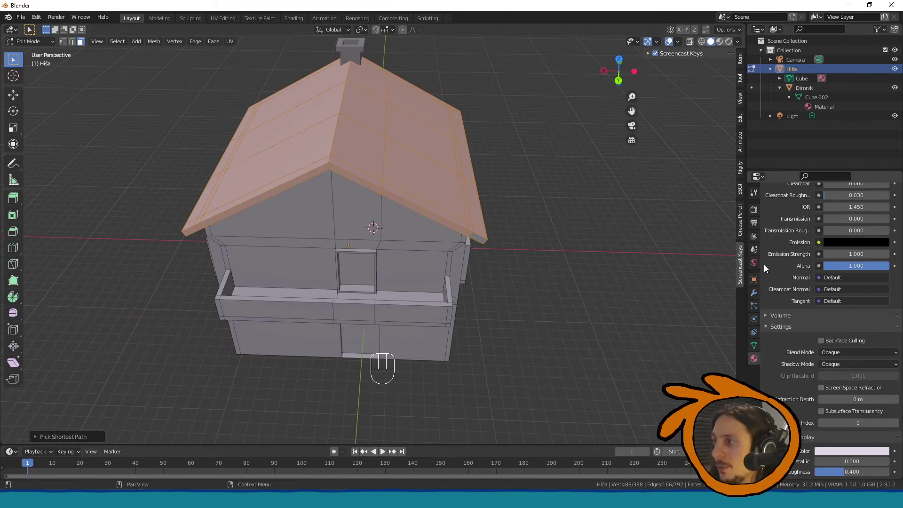
# Step: Add a second material slot containing a copy of Material, and rename the copy Streha
pyautogui.scroll(2, 788, 243)
pyautogui.scroll(4, 789, 243)
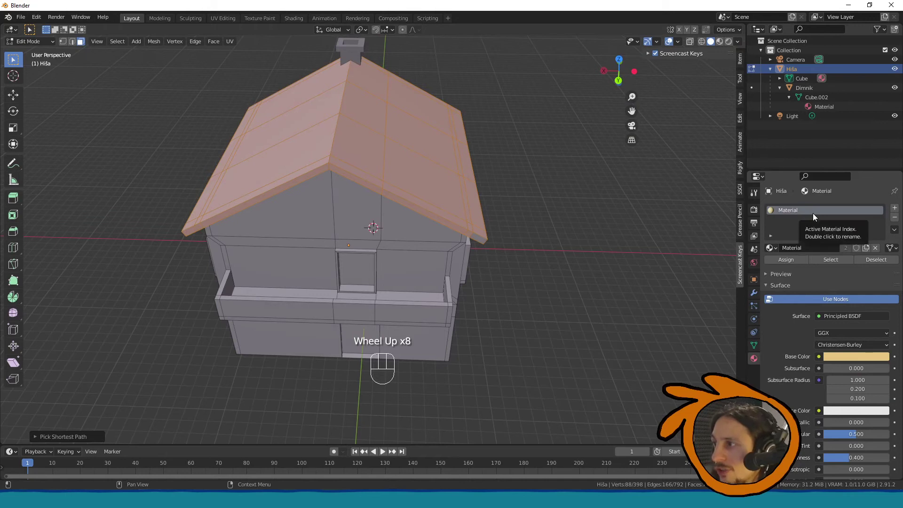
pyautogui.click(895, 208)
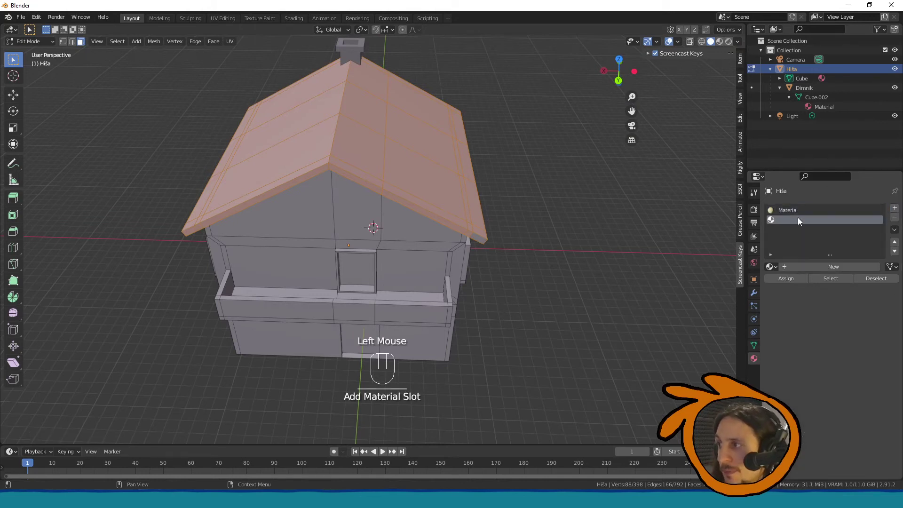
pyautogui.click(772, 267)
pyautogui.click(779, 281)
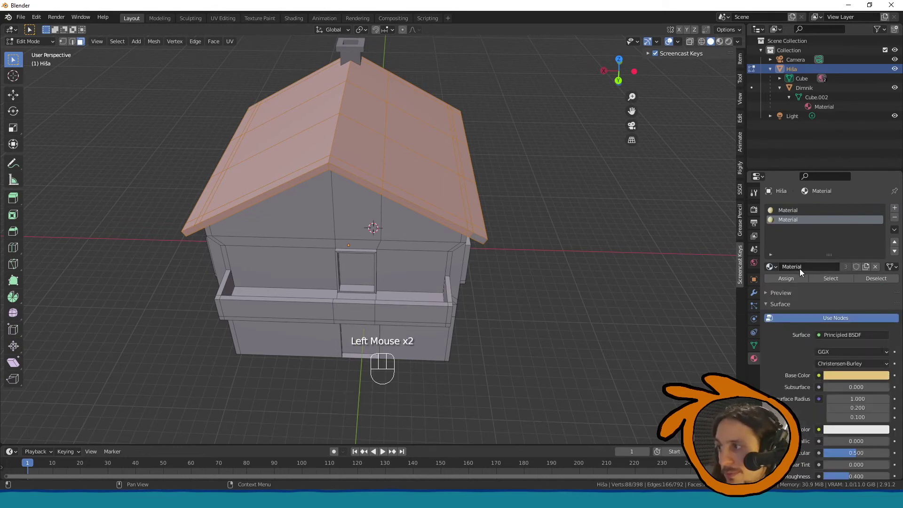
pyautogui.click(865, 266)
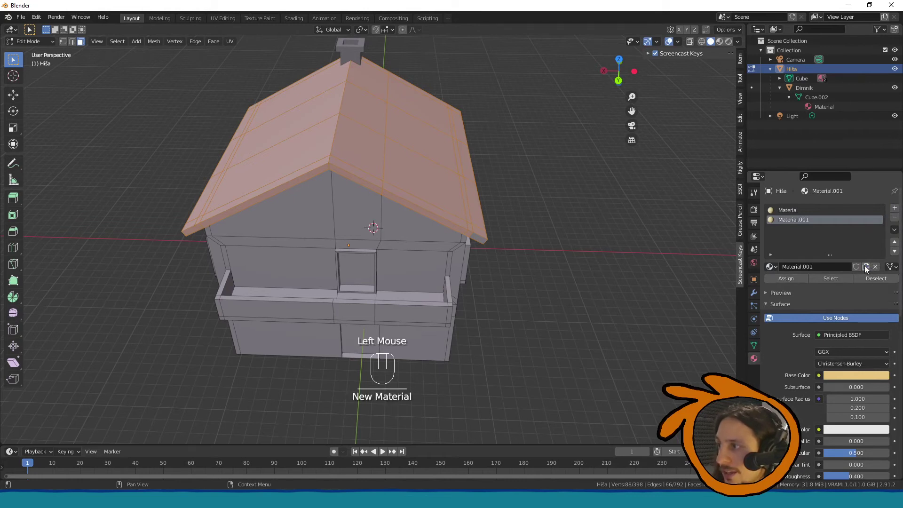
pyautogui.doubleClick(797, 219)
pyautogui.write('Streha')
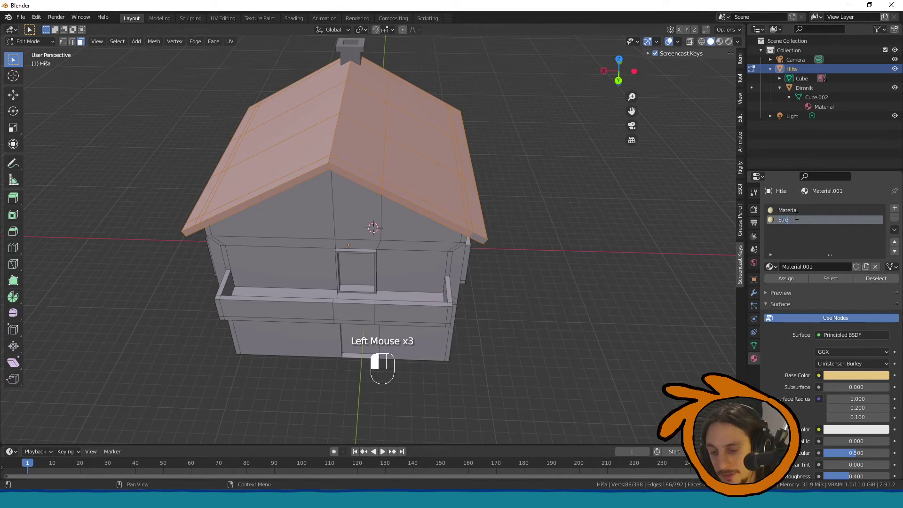
pyautogui.press('Return')
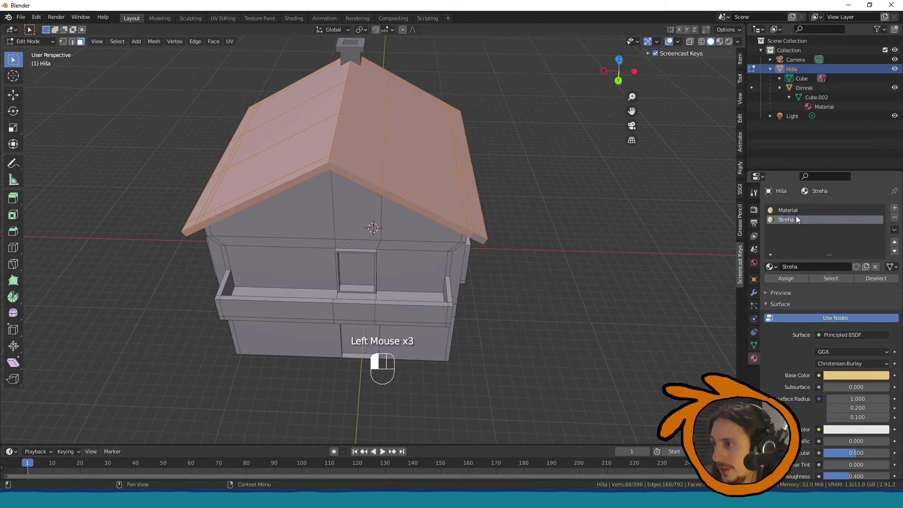
# Step: Set both the base color and the viewport display color of the Streha material to red
pyautogui.click(844, 374)
pyautogui.click(850, 311)
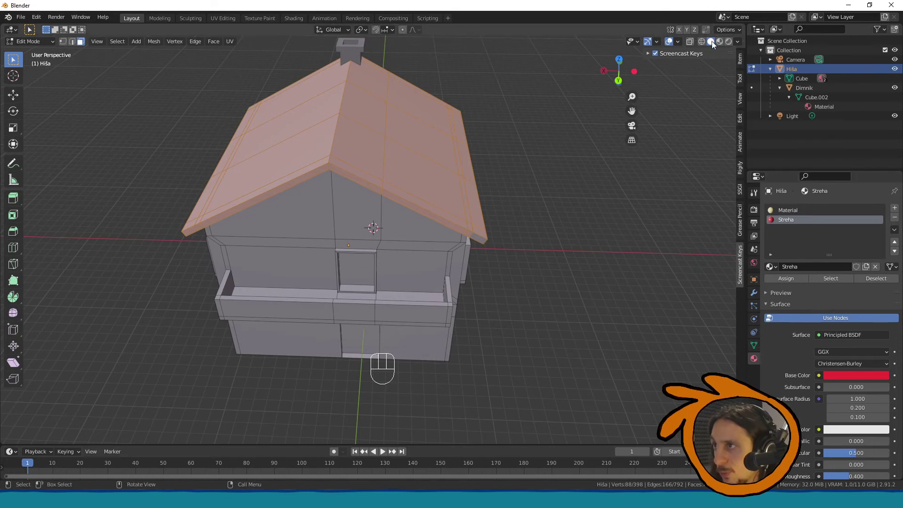
pyautogui.scroll(-7, 828, 324)
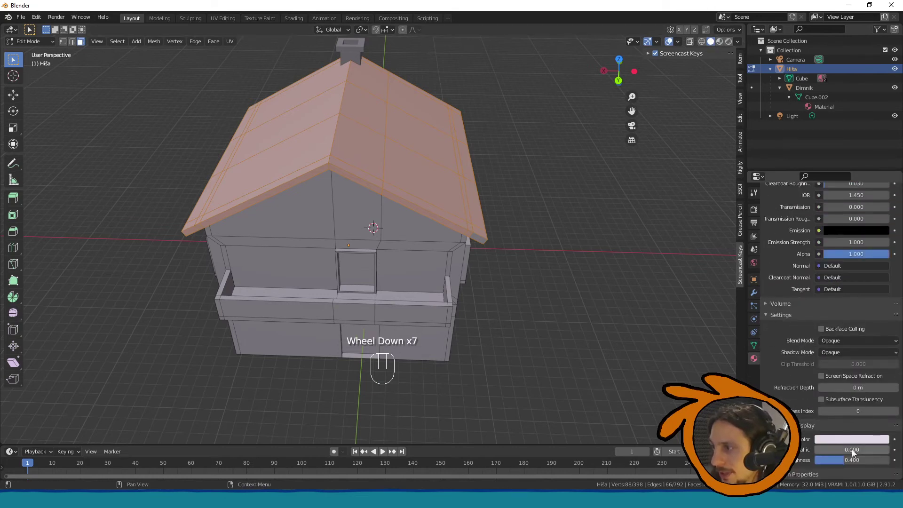
pyautogui.click(848, 440)
pyautogui.click(841, 368)
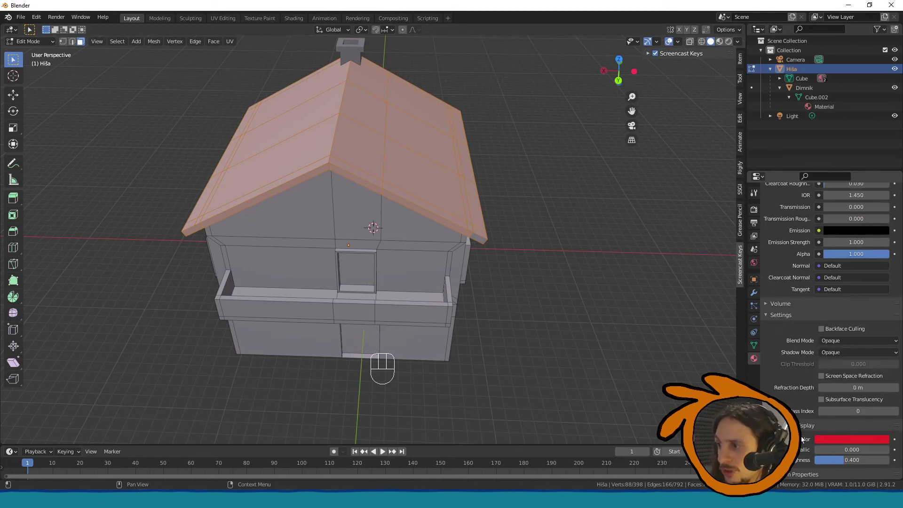
# Step: Check the roof selection from below and assign the Streha material to the selected roof faces
pyautogui.scroll(4, 805, 333)
pyautogui.scroll(2, 799, 322)
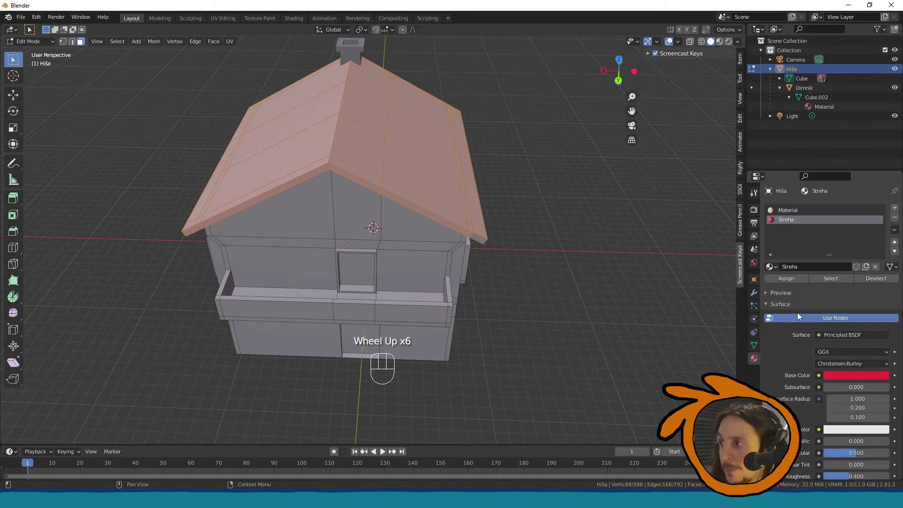
pyautogui.moveTo(417, 188); pyautogui.dragTo(446, 122, button='middle')
pyautogui.keyDown('shift'); pyautogui.click(446, 121); pyautogui.keyUp('shift')
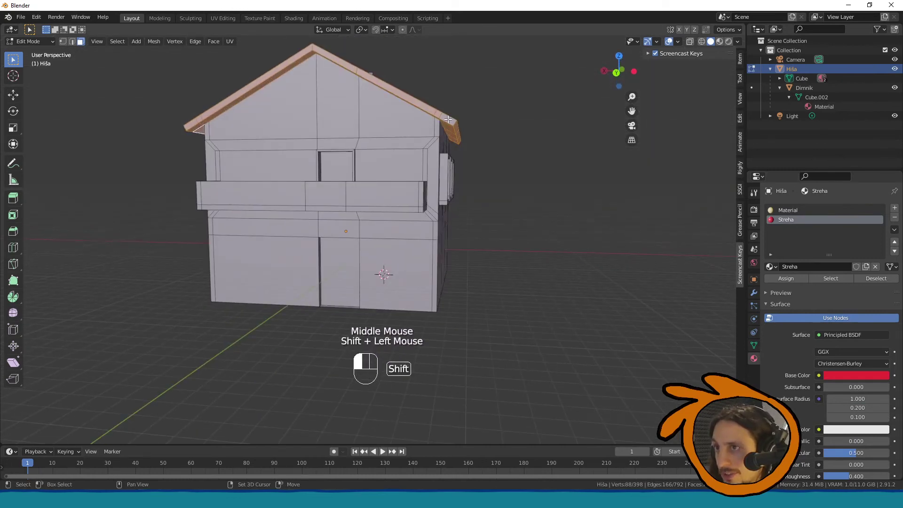
pyautogui.click(779, 220)
pyautogui.click(781, 280)
pyautogui.moveTo(244, 103); pyautogui.dragTo(231, 61, button='middle')
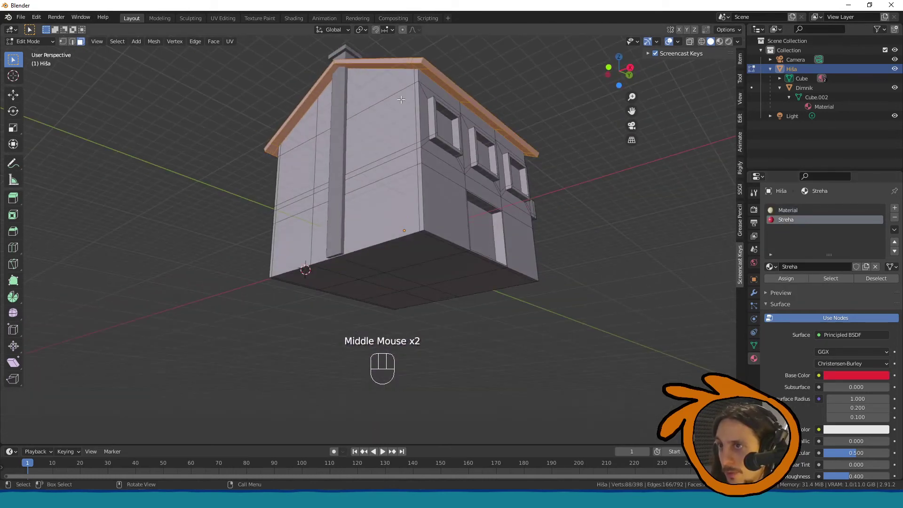
pyautogui.click(780, 278)
# Step: Start a new selection with the balcony door face and the three upper window panes on the entrance-door side
pyautogui.moveTo(343, 217); pyautogui.dragTo(398, 217, button='middle')
pyautogui.click(363, 211)
pyautogui.keyDown('shift'); pyautogui.click(397, 218); pyautogui.keyUp('shift')
pyautogui.keyDown('shift'); pyautogui.click(327, 209); pyautogui.keyUp('shift')
pyautogui.moveTo(327, 209); pyautogui.dragTo(323, 192, button='middle')
pyautogui.keyDown('shift'); pyautogui.click(317, 203); pyautogui.keyUp('shift')
pyautogui.keyDown('shift'); pyautogui.click(319, 208); pyautogui.keyUp('shift')
pyautogui.keyDown('shift'); pyautogui.click(401, 207); pyautogui.keyUp('shift')
pyautogui.keyDown('shift'); pyautogui.click(488, 206); pyautogui.keyUp('shift')
# Step: Add the three window panes on the long wall without an entrance door to the selection
pyautogui.moveTo(488, 206); pyautogui.dragTo(353, 218, button='middle')
pyautogui.keyDown('shift'); pyautogui.click(353, 218); pyautogui.keyUp('shift')
pyautogui.keyDown('shift'); pyautogui.click(352, 220); pyautogui.keyUp('shift')
pyautogui.keyDown('shift'); pyautogui.click(401, 206); pyautogui.keyUp('shift')
pyautogui.keyDown('shift'); pyautogui.click(403, 209); pyautogui.keyUp('shift')
pyautogui.keyDown('shift'); pyautogui.click(451, 190); pyautogui.keyUp('shift')
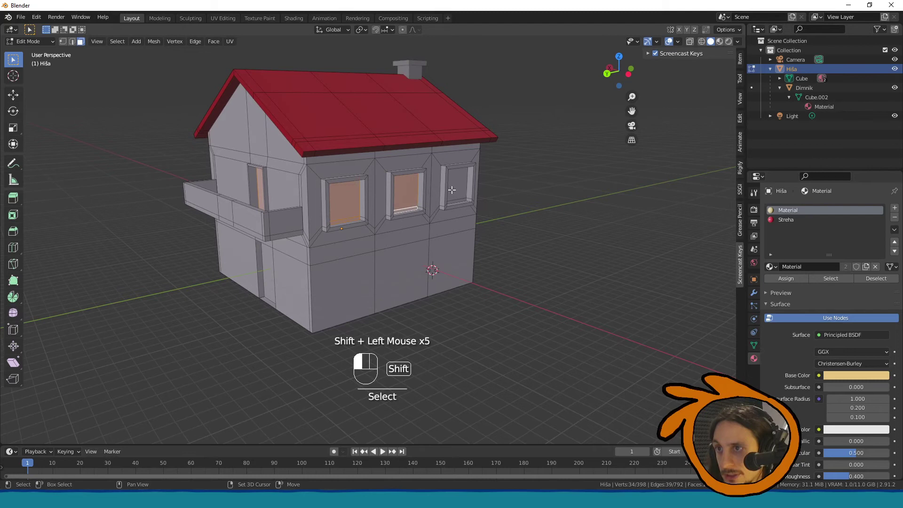
pyautogui.keyDown('shift'); pyautogui.click(452, 189); pyautogui.keyUp('shift')
pyautogui.moveTo(451, 189); pyautogui.dragTo(391, 190, button='middle')
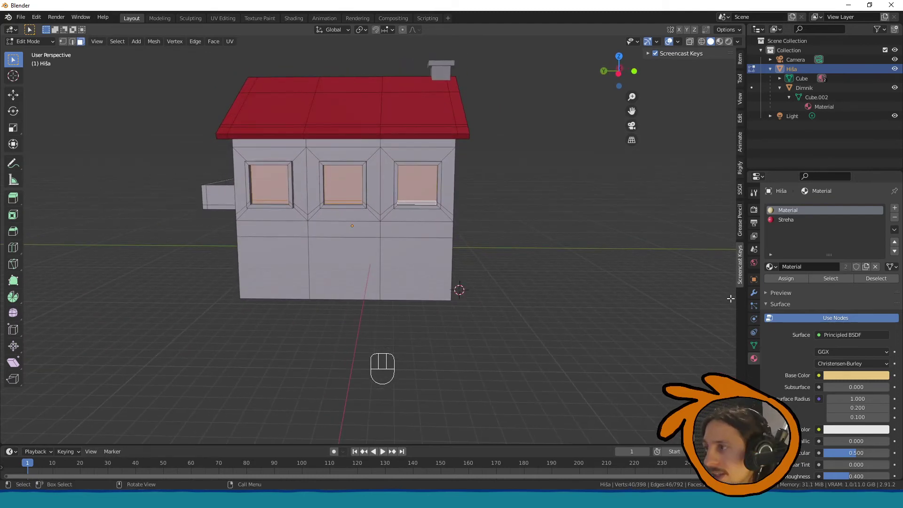
# Step: Add a third material slot with a new material and name it Okna
pyautogui.click(894, 209)
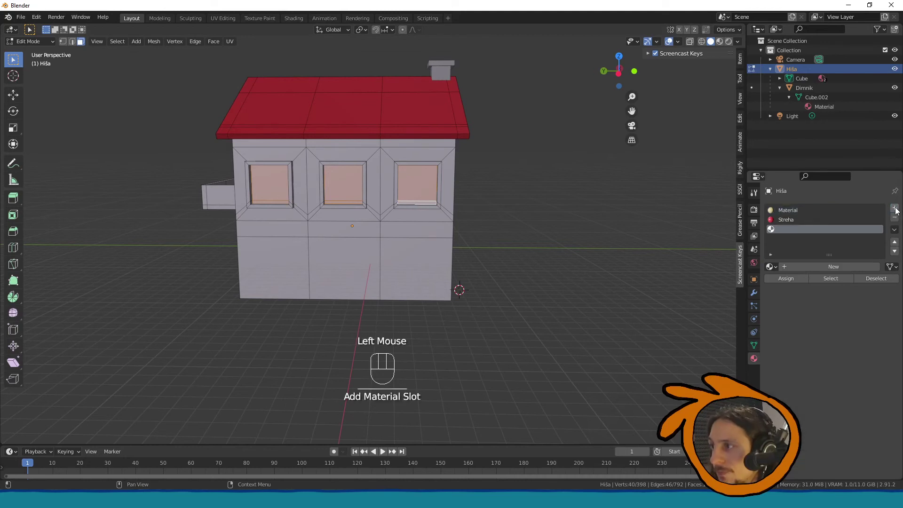
pyautogui.doubleClick(794, 230)
pyautogui.click(802, 266)
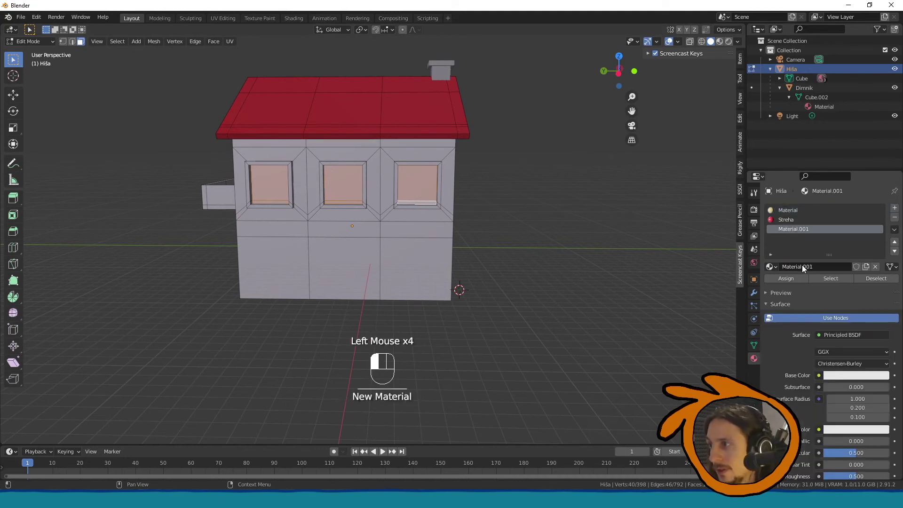
pyautogui.doubleClick(794, 229)
pyautogui.write('Okna')
pyautogui.press('Return')
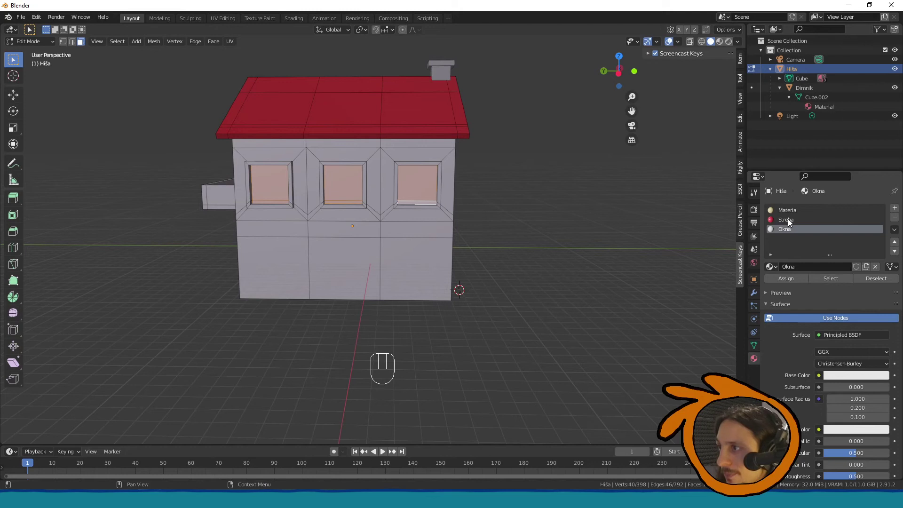
pyautogui.click(773, 267)
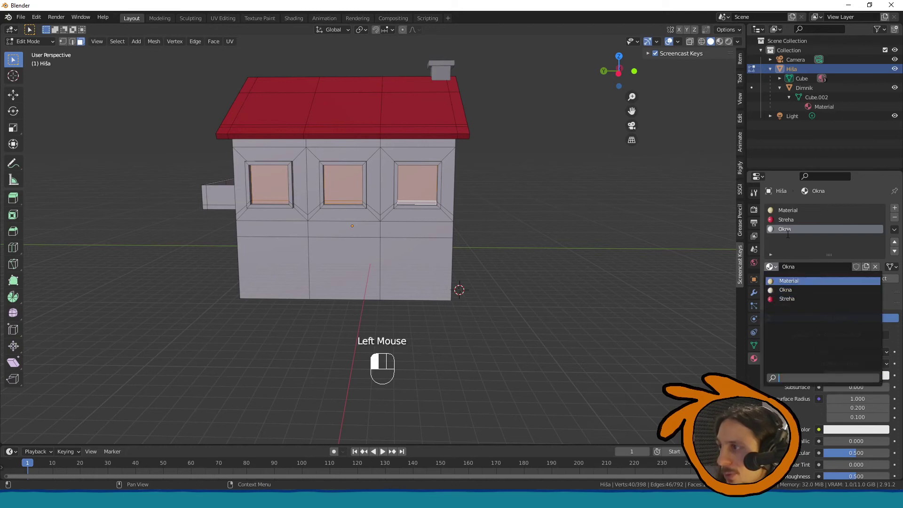
pyautogui.click(823, 242)
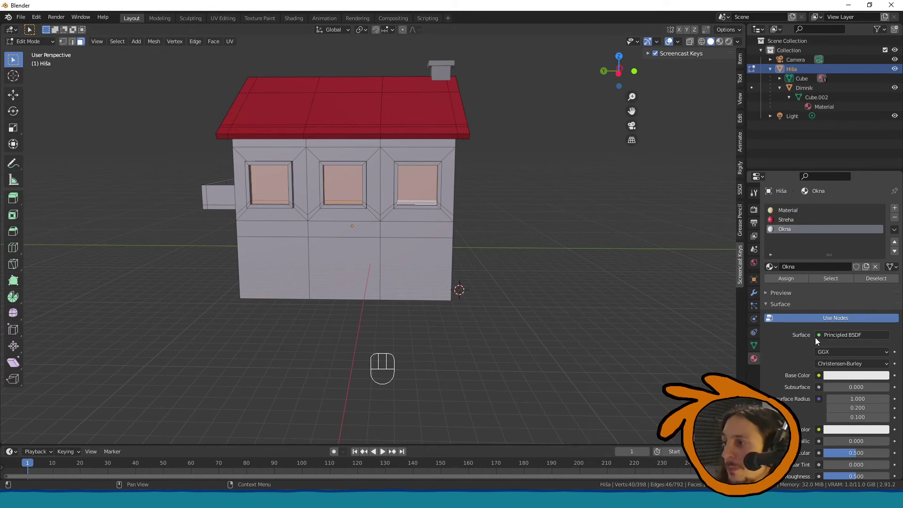
# Step: Change the Okna surface shader to Emission, assign it to the selected window and door faces, and return to Object Mode
pyautogui.click(840, 335)
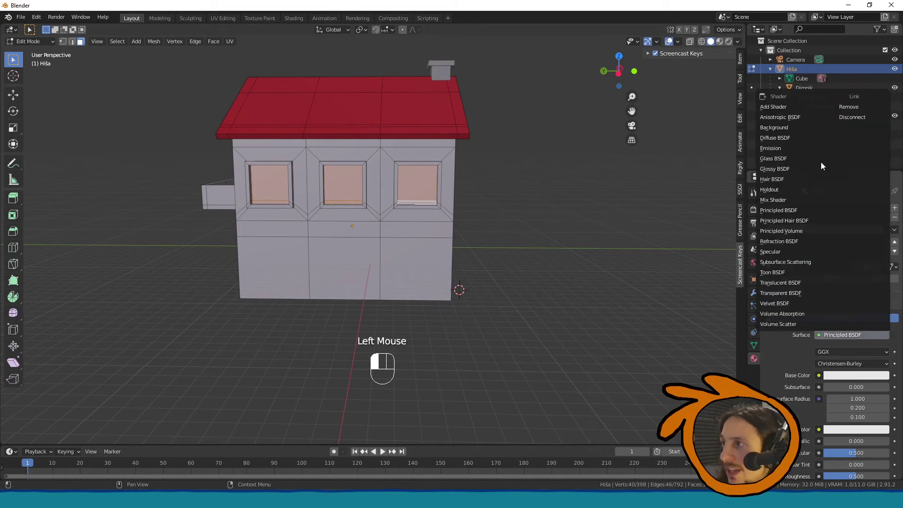
pyautogui.click(814, 145)
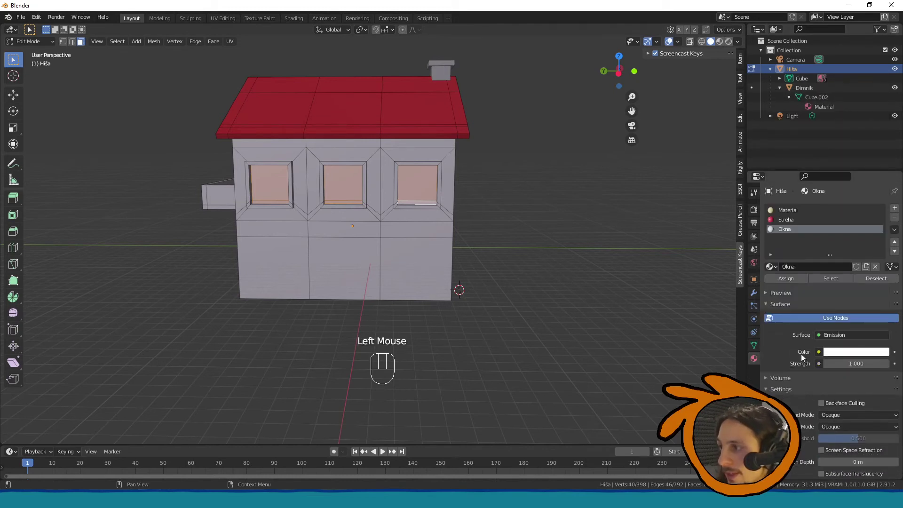
pyautogui.click(783, 278)
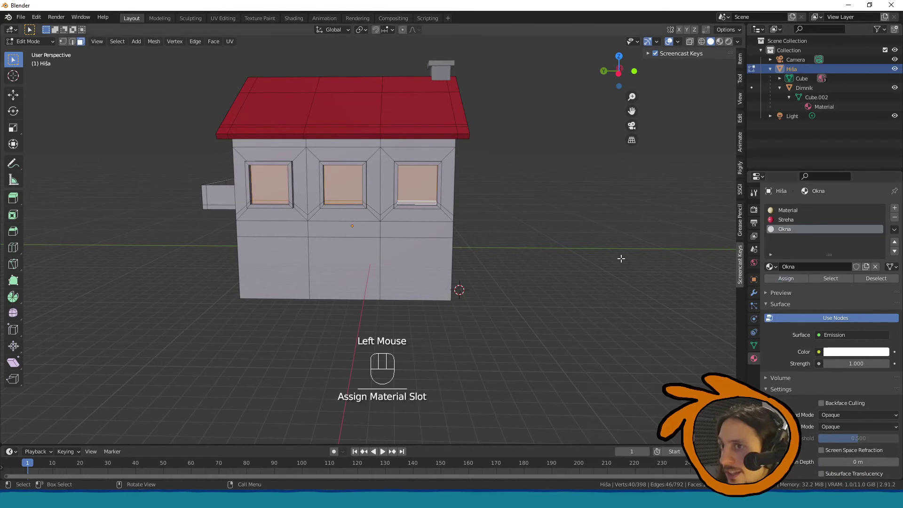
pyautogui.scroll(-3, 832, 400)
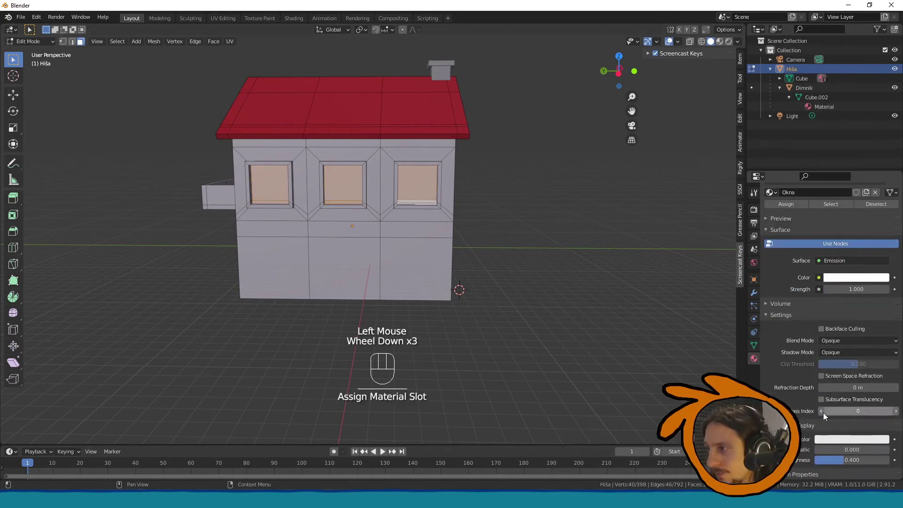
pyautogui.scroll(2, 799, 265)
pyautogui.press('Tab')
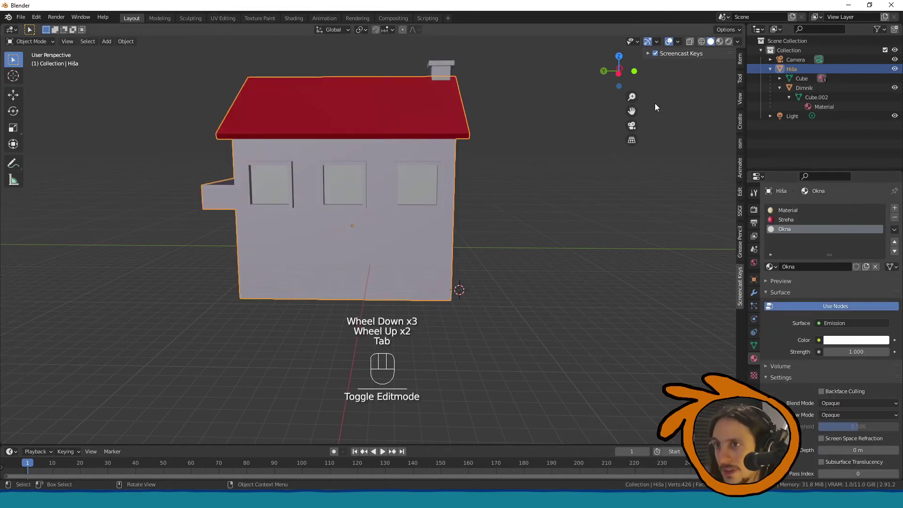
# Step: Inspect the house and its emissive windows from several sides in Material Preview and Rendered shading
pyautogui.click(720, 41)
pyautogui.moveTo(498, 202)
pyautogui.mouseDown(button='middle')
pyautogui.moveTo(590, 188)
pyautogui.moveTo(710, 70)
pyautogui.mouseUp(button='middle')
pyautogui.click(728, 41)
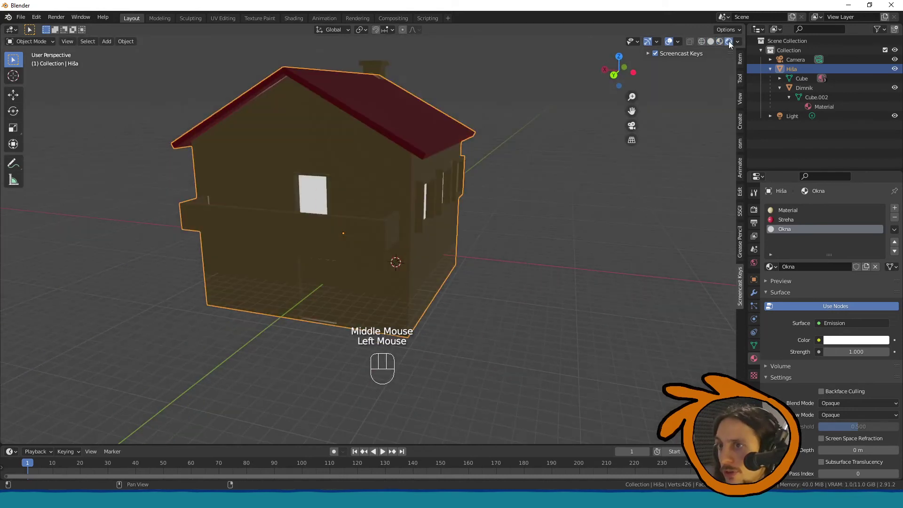
pyautogui.moveTo(549, 125)
pyautogui.mouseDown(button='middle')
pyautogui.moveTo(429, 120)
pyautogui.moveTo(409, 192)
pyautogui.moveTo(505, 192)
pyautogui.moveTo(418, 213)
pyautogui.moveTo(472, 206)
pyautogui.mouseUp(button='middle')
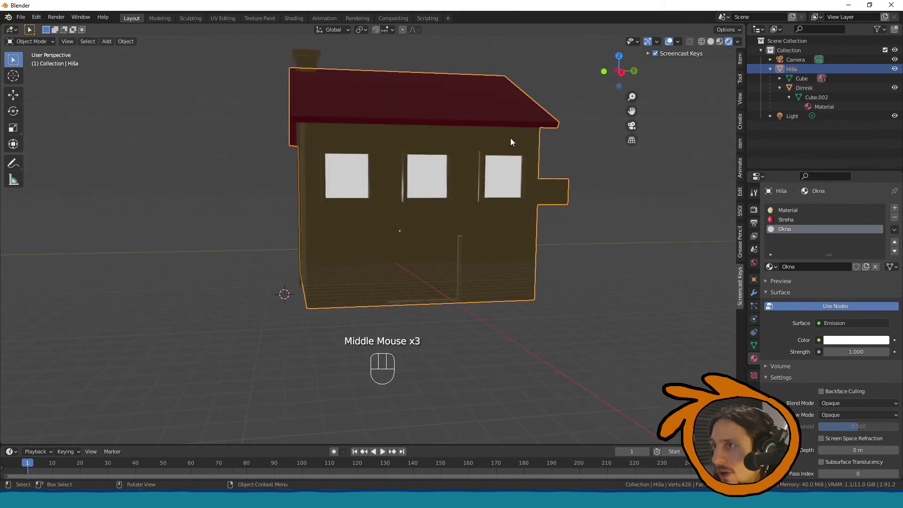
pyautogui.scroll(-3, 465, 162)
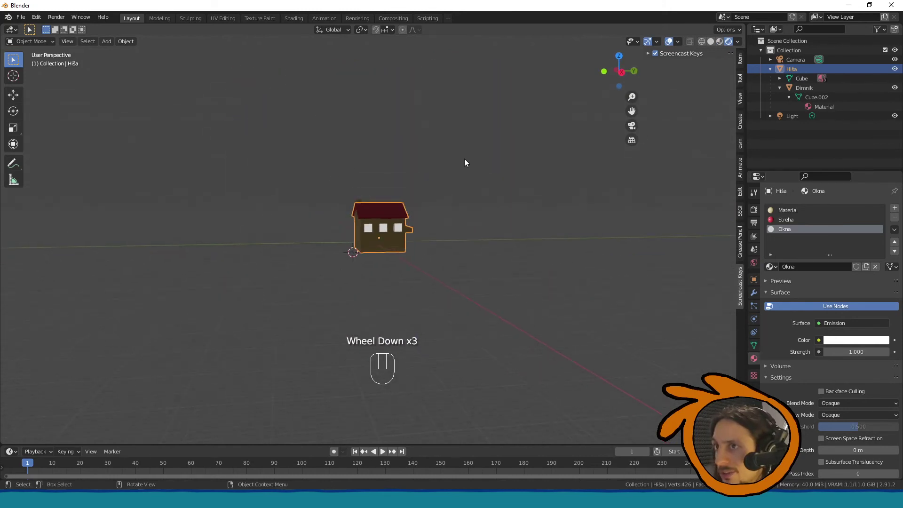
pyautogui.scroll(2, 452, 174)
# Step: Select the Light and, in wireframe shading, move it out of the house to above the roof beside the chimney
pyautogui.click(792, 115)
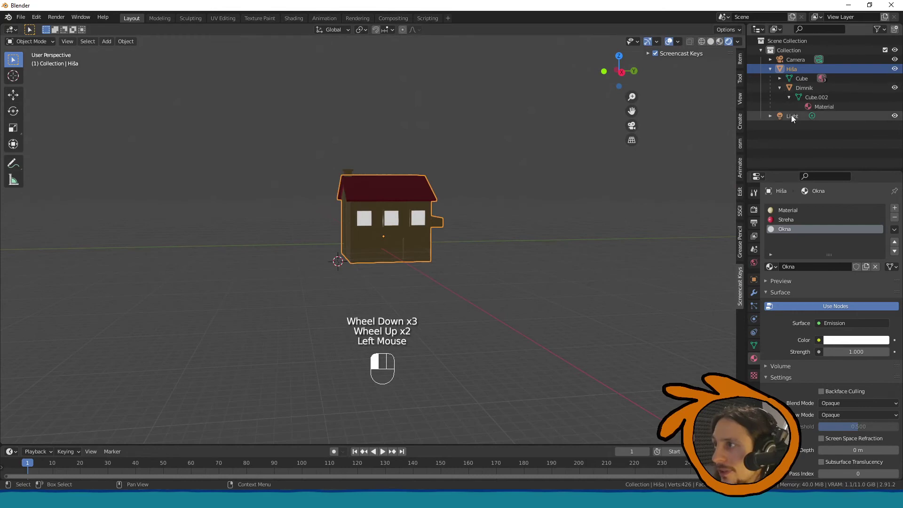
pyautogui.scroll(-2, 581, 142)
pyautogui.scroll(-4, 518, 158)
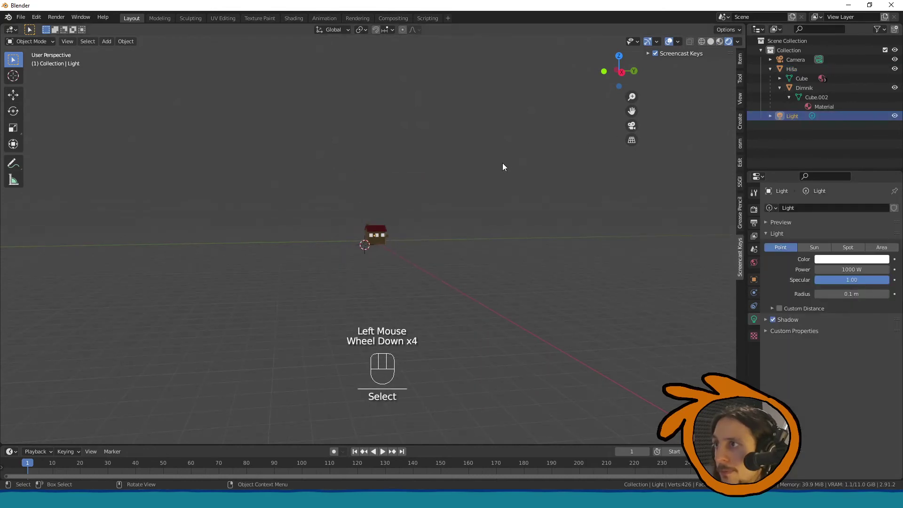
pyautogui.scroll(2, 502, 167)
pyautogui.scroll(4, 502, 169)
pyautogui.moveTo(501, 170); pyautogui.dragTo(554, 209, button='middle')
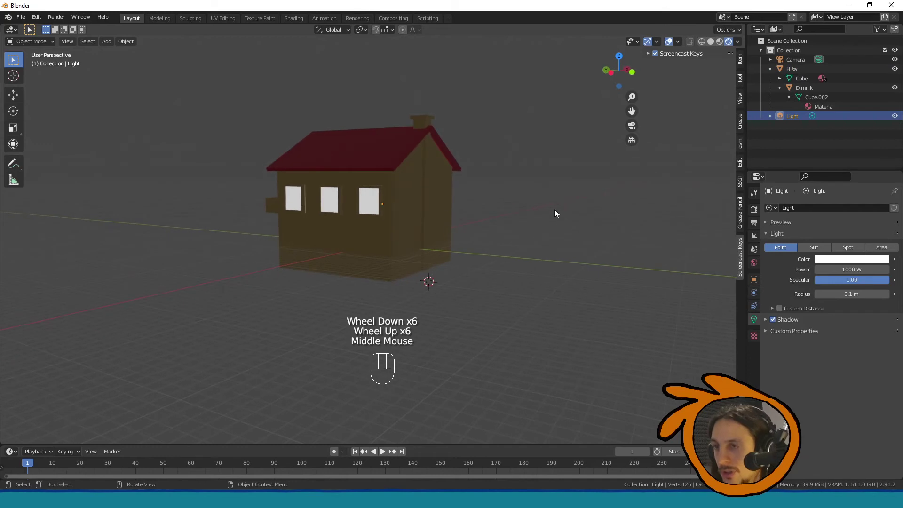
pyautogui.click(700, 41)
pyautogui.scroll(2, 332, 268)
pyautogui.moveTo(332, 268)
pyautogui.mouseDown(button='middle')
pyautogui.moveTo(276, 266)
pyautogui.moveTo(287, 265)
pyautogui.mouseUp(button='middle')
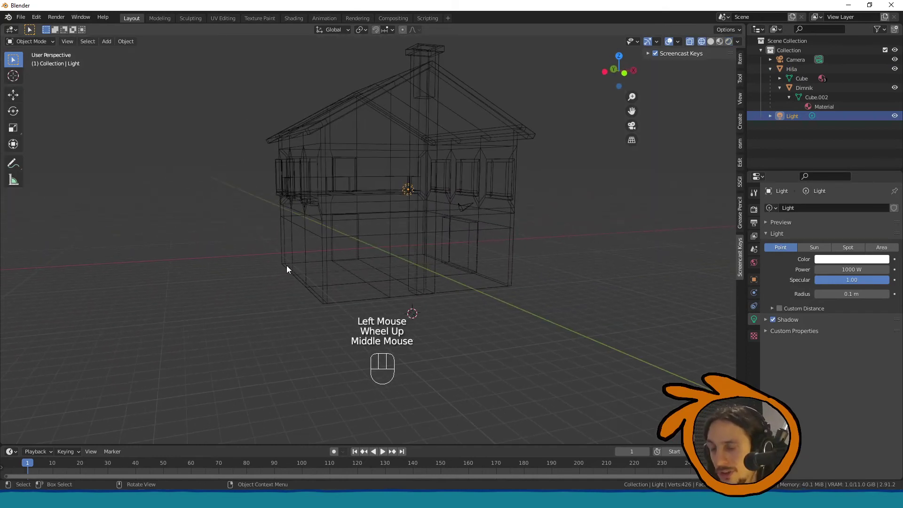
pyautogui.press('g')
pyautogui.click(364, 125)
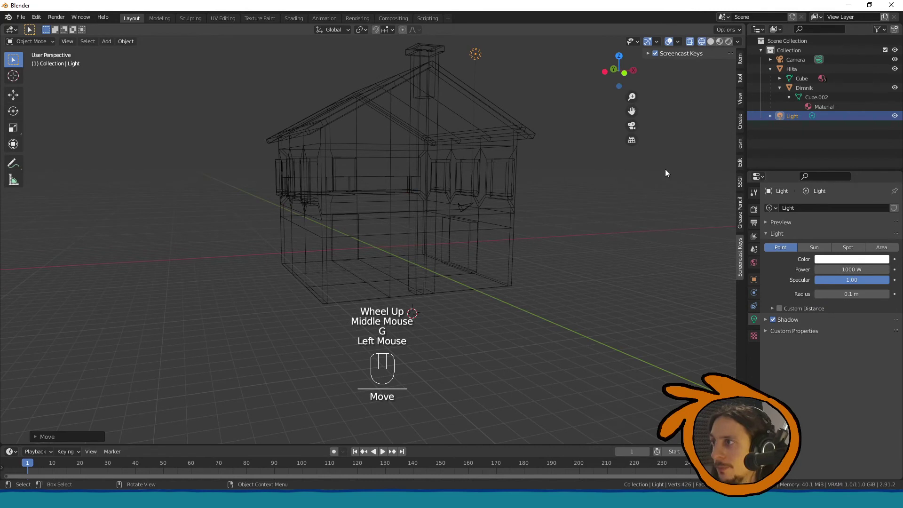
# Step: In Rendered shading, move the Light away from the chimney to above the opposite end of the roof
pyautogui.moveTo(588, 127); pyautogui.dragTo(437, 147, button='middle')
pyautogui.press('g')
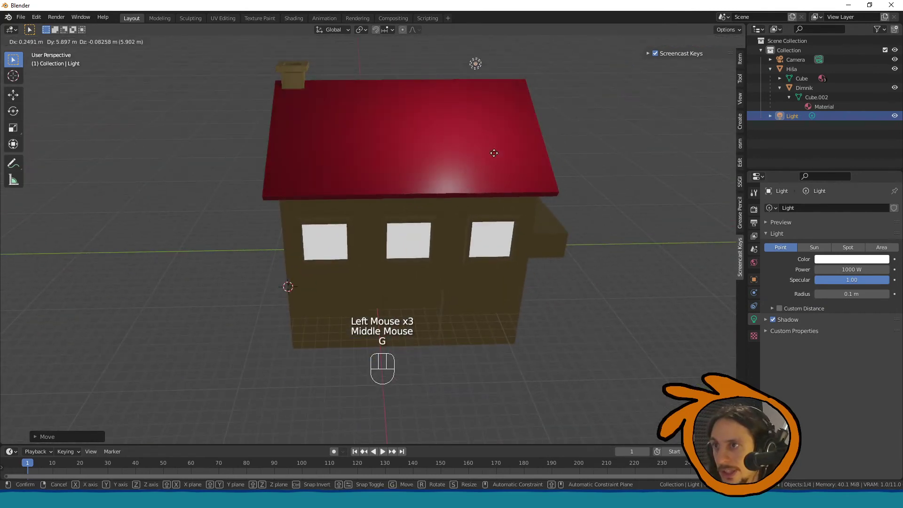
pyautogui.click(531, 177)
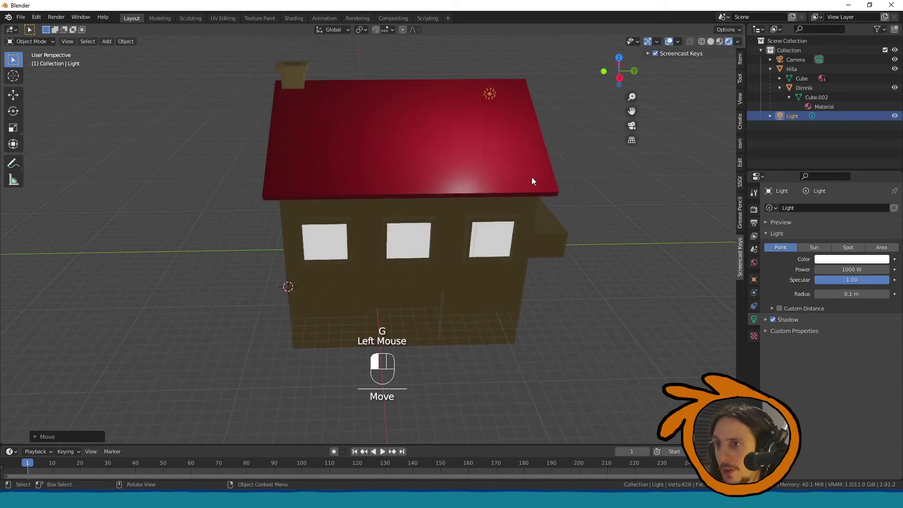
pyautogui.moveTo(712, 211); pyautogui.dragTo(542, 226, button='middle')
# Step: Enable Ambient Occlusion, Bloom, Screen Space Reflections and Motion Blur in the Eevee render settings
pyautogui.click(753, 192)
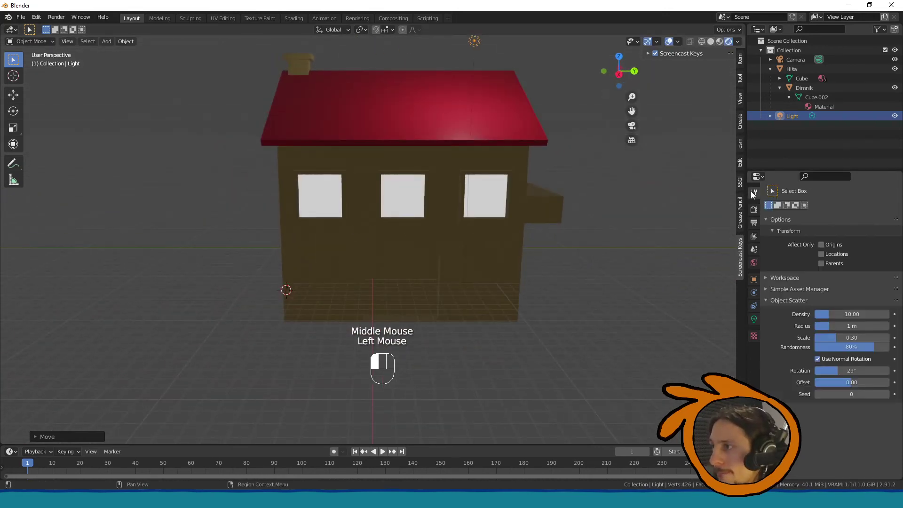
pyautogui.click(753, 210)
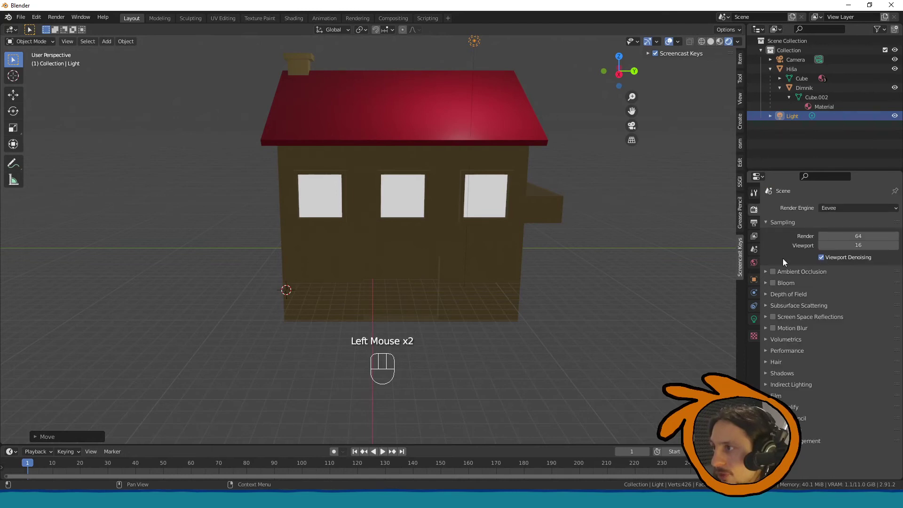
pyautogui.moveTo(772, 271); pyautogui.dragTo(773, 283)
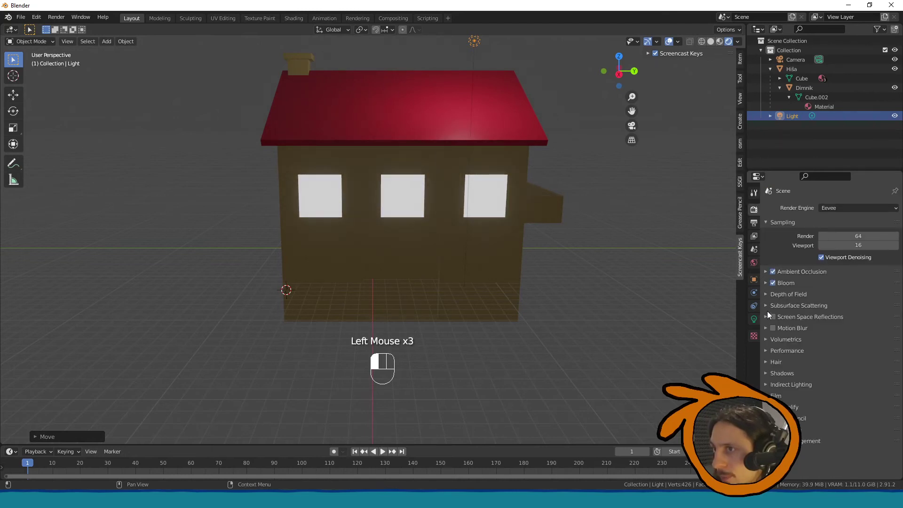
pyautogui.moveTo(773, 328); pyautogui.dragTo(773, 317)
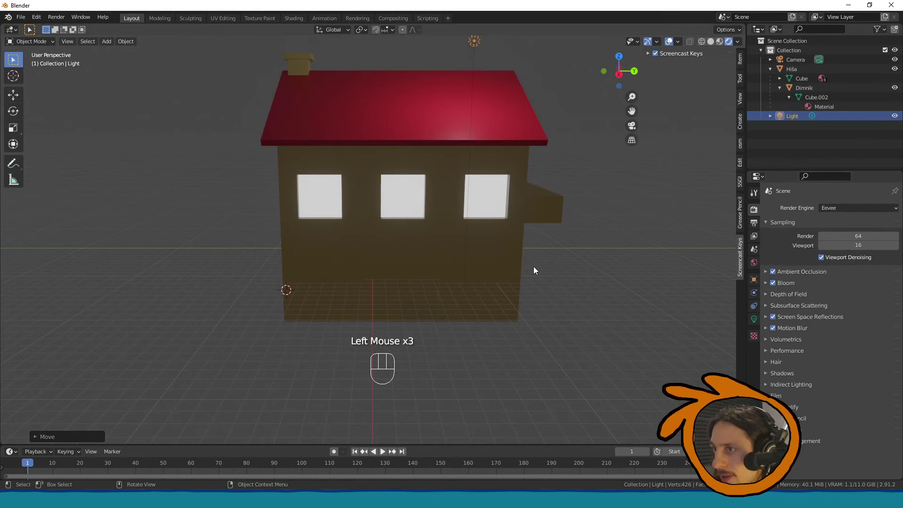
# Step: Select the house and set the Okna material's emission strength to 4.8 and its colour to light cyan
pyautogui.click(486, 191)
pyautogui.click(753, 358)
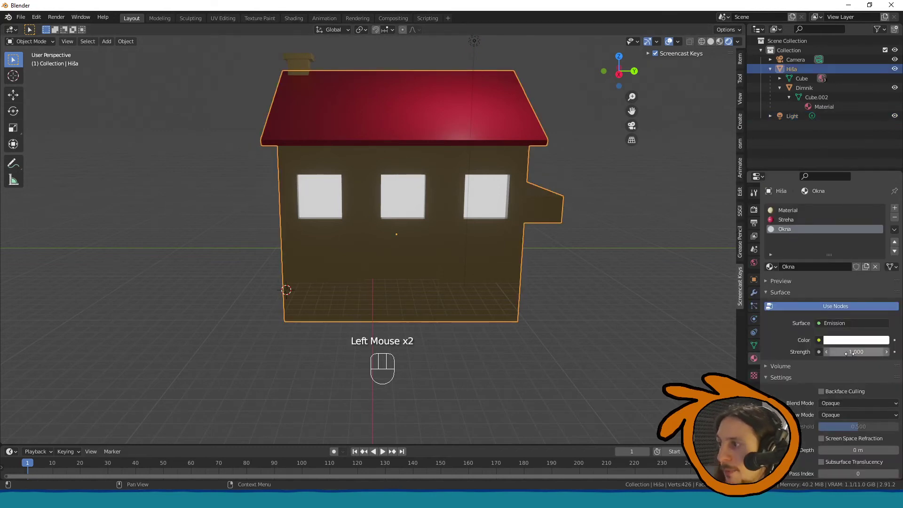
pyautogui.moveTo(849, 352)
pyautogui.mouseDown()
pyautogui.moveTo(893, 353)
pyautogui.moveTo(852, 353)
pyautogui.mouseUp()
pyautogui.click(841, 340)
pyautogui.moveTo(855, 230); pyautogui.dragTo(841, 222)
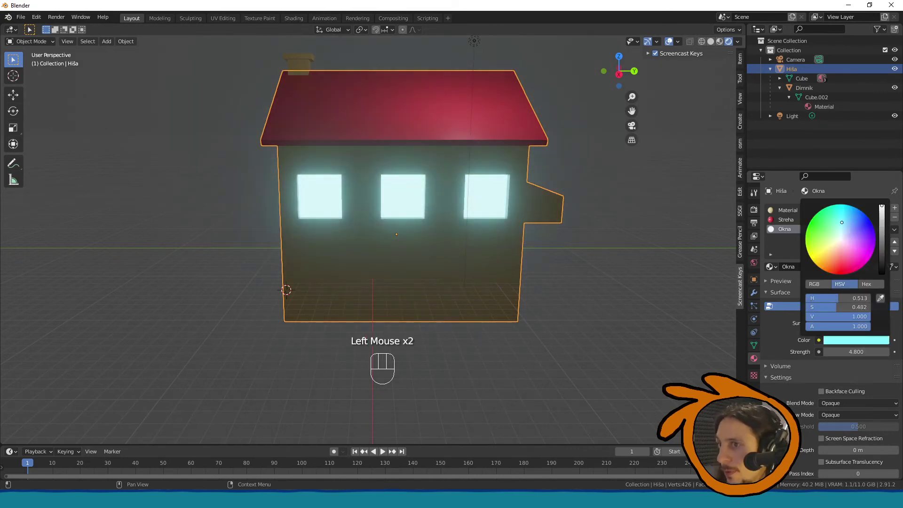
pyautogui.moveTo(405, 219); pyautogui.dragTo(298, 171, button='middle')
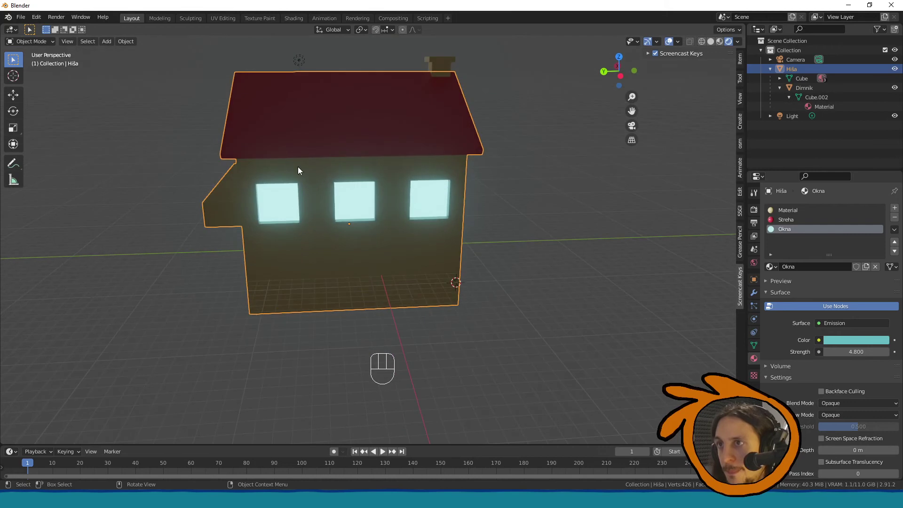
# Step: Select the chimney, make its shared material a separate copy, and set the base colour to near white
pyautogui.moveTo(419, 101); pyautogui.dragTo(383, 135, button='middle')
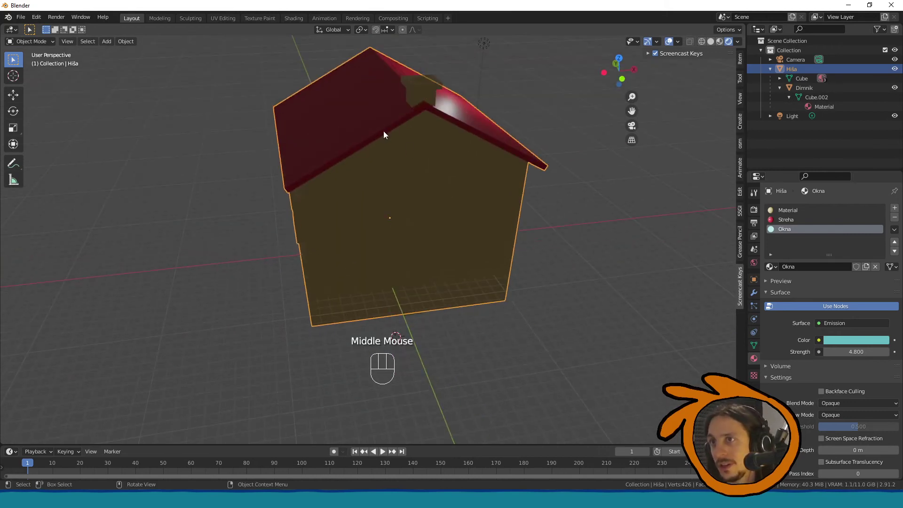
pyautogui.click(424, 150)
pyautogui.scroll(1, 819, 222)
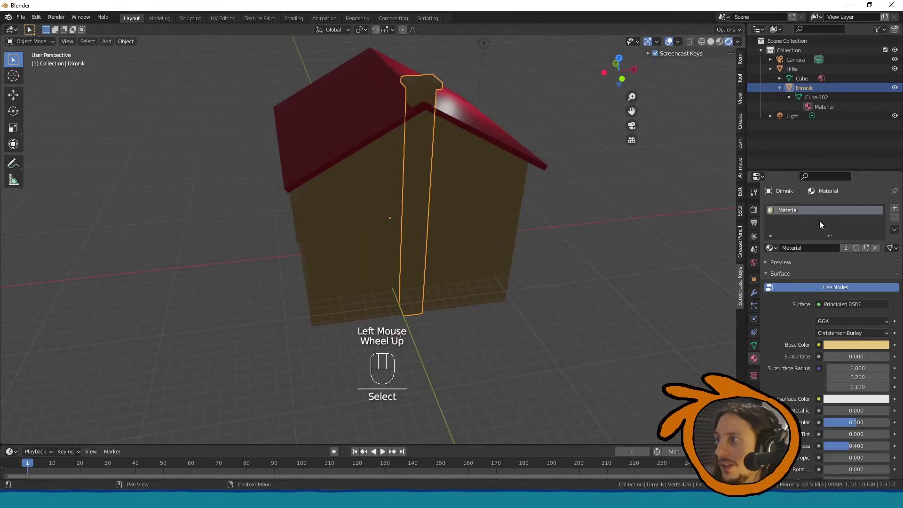
pyautogui.click(865, 248)
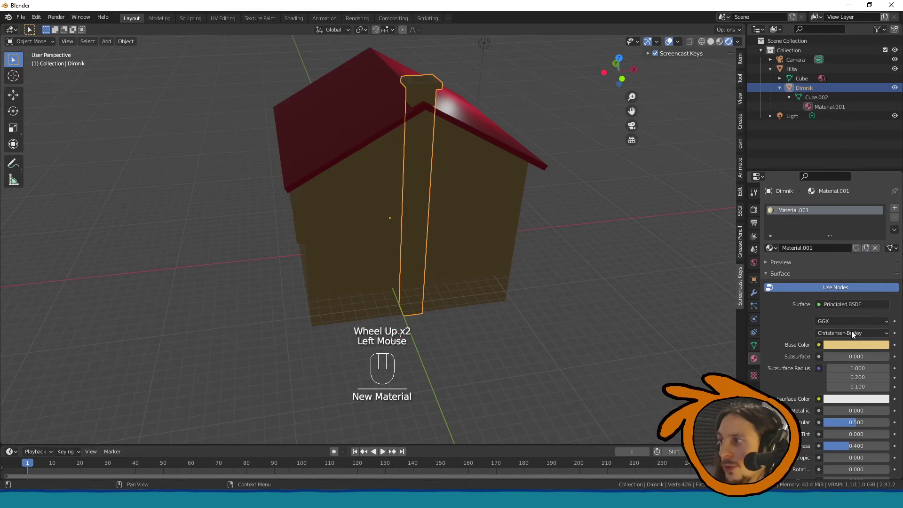
pyautogui.click(846, 344)
pyautogui.moveTo(882, 231)
pyautogui.mouseDown()
pyautogui.moveTo(840, 227)
pyautogui.moveTo(840, 246)
pyautogui.moveTo(880, 211)
pyautogui.mouseUp()
pyautogui.moveTo(643, 292); pyautogui.dragTo(457, 284, button='middle')
# Step: Enter Edit Mode on the house and select its two ground-floor door faces
pyautogui.press('Tab')
pyautogui.press('Tab')
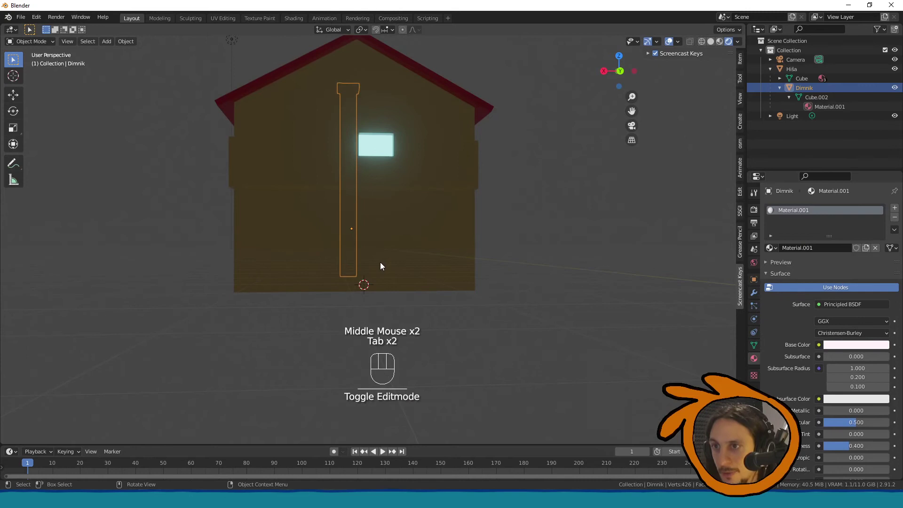
pyautogui.click(380, 261)
pyautogui.press('Tab')
pyautogui.click(380, 257)
pyautogui.moveTo(380, 257); pyautogui.dragTo(383, 230, button='middle')
pyautogui.keyDown('shift'); pyautogui.click(417, 256); pyautogui.keyUp('shift')
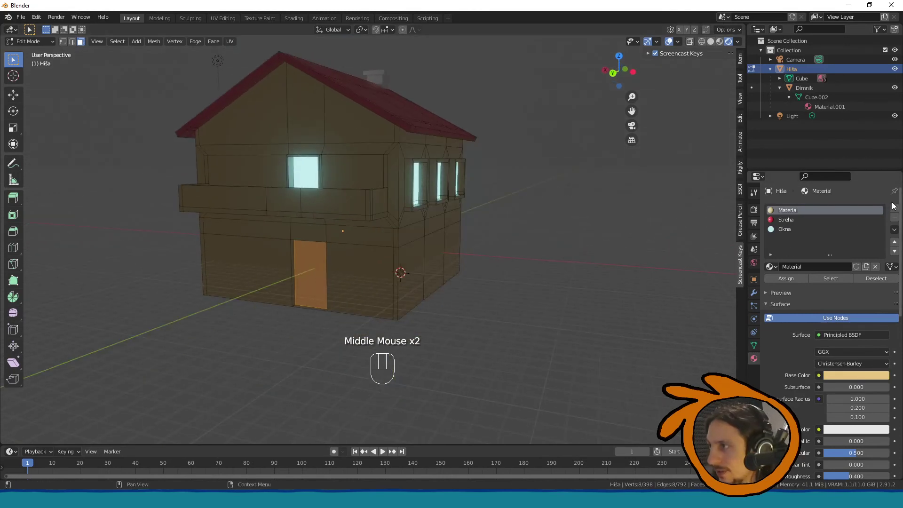
# Step: Add a fourth material slot to the house with a new material named Vrata
pyautogui.click(894, 208)
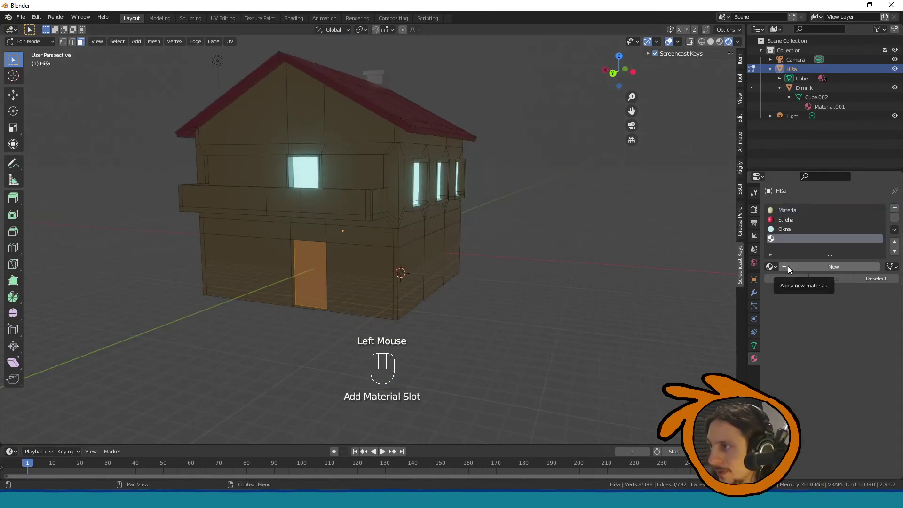
pyautogui.click(788, 266)
pyautogui.write('Vrata')
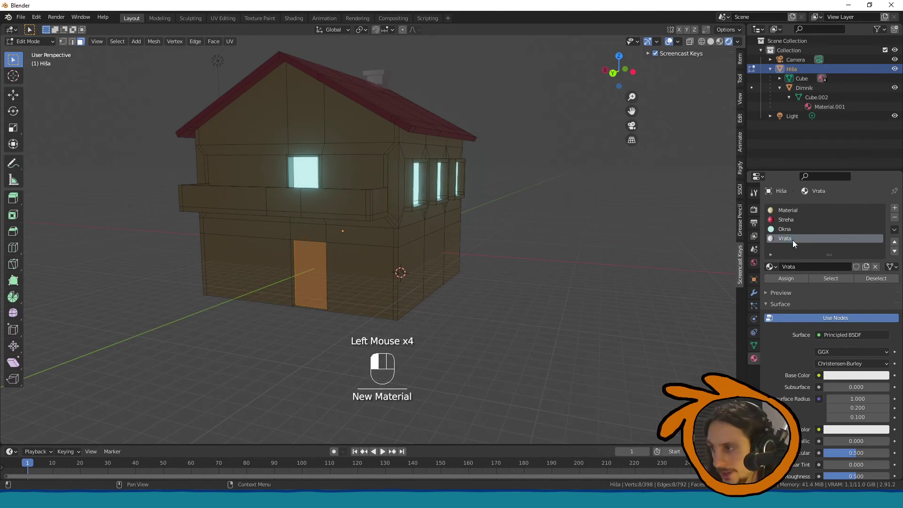
# Step: Set the Vrata base colour to a very dark red, assign it to the selected door faces, and return to Object Mode
pyautogui.click(871, 375)
pyautogui.moveTo(866, 303); pyautogui.dragTo(841, 297)
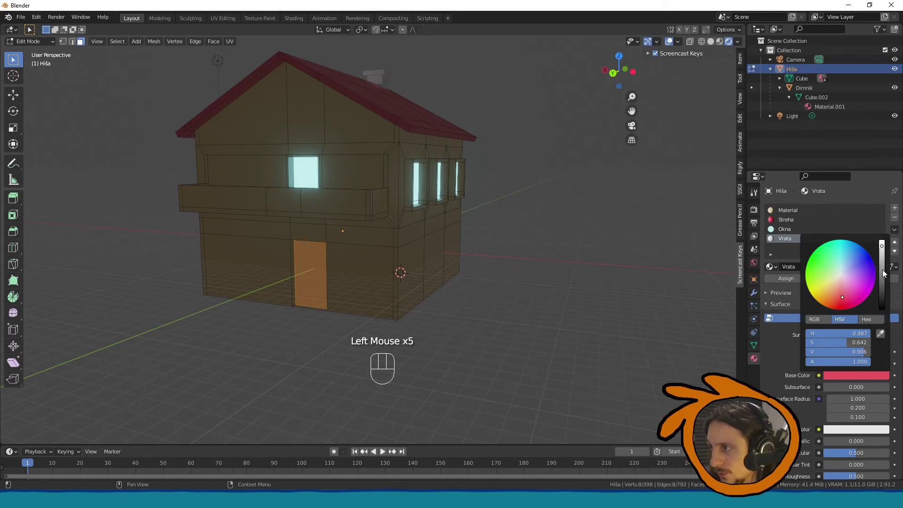
pyautogui.scroll(-14, 841, 298)
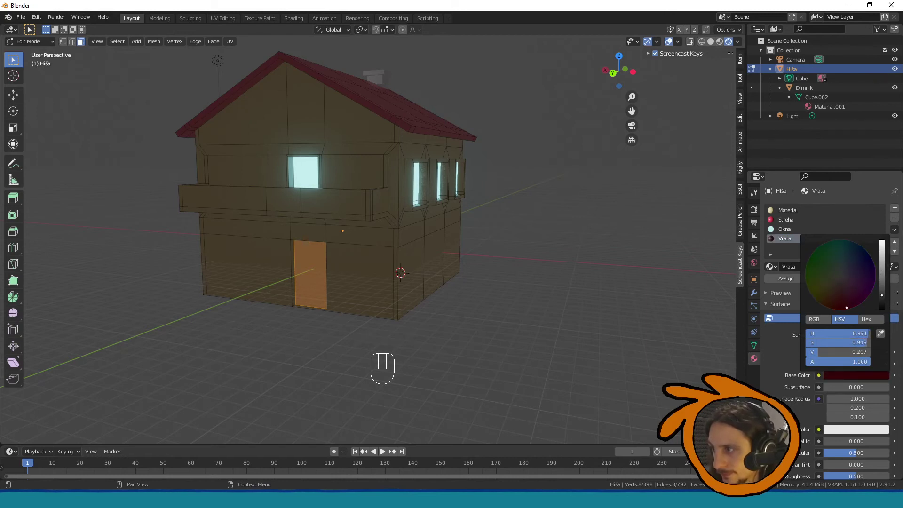
pyautogui.scroll(-3, 880, 295)
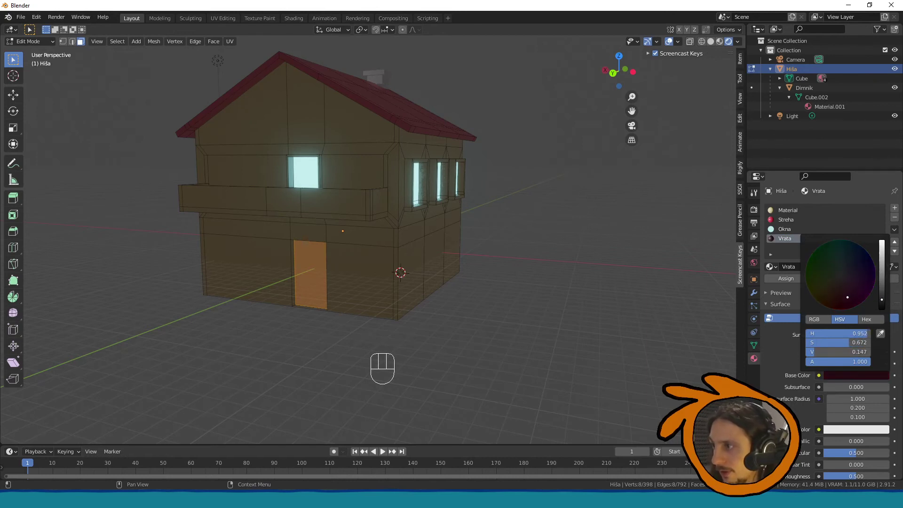
pyautogui.click(780, 277)
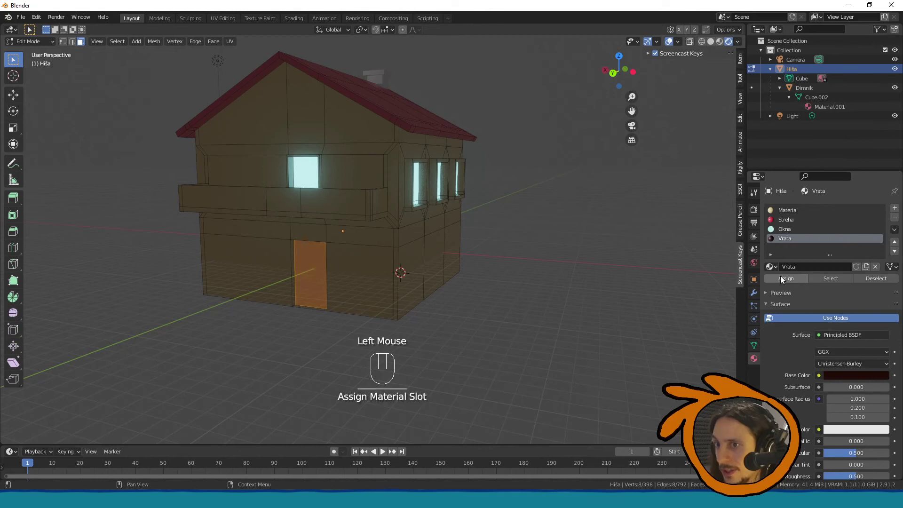
pyautogui.press('Tab')
pyautogui.moveTo(413, 278); pyautogui.dragTo(502, 270, button='middle')
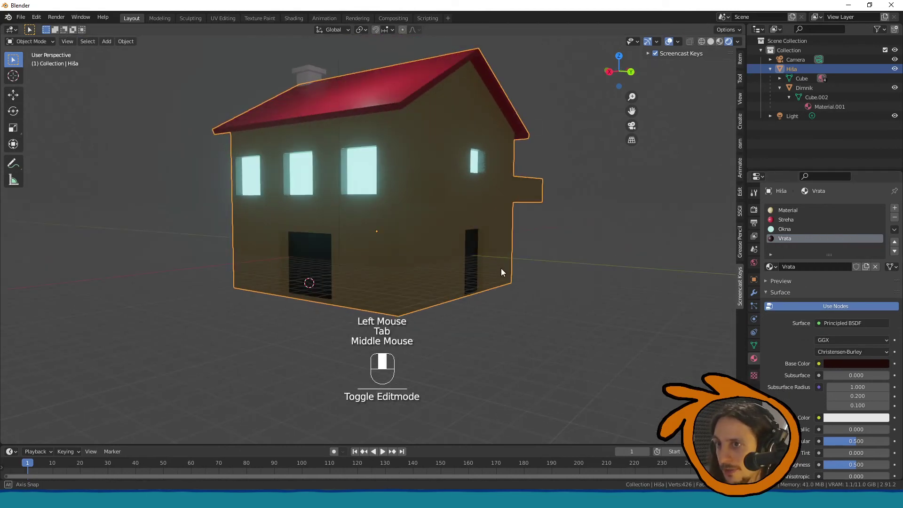
# Step: Switch to Solid shading and set the Vrata material's Viewport Display colour to dark grey
pyautogui.click(711, 42)
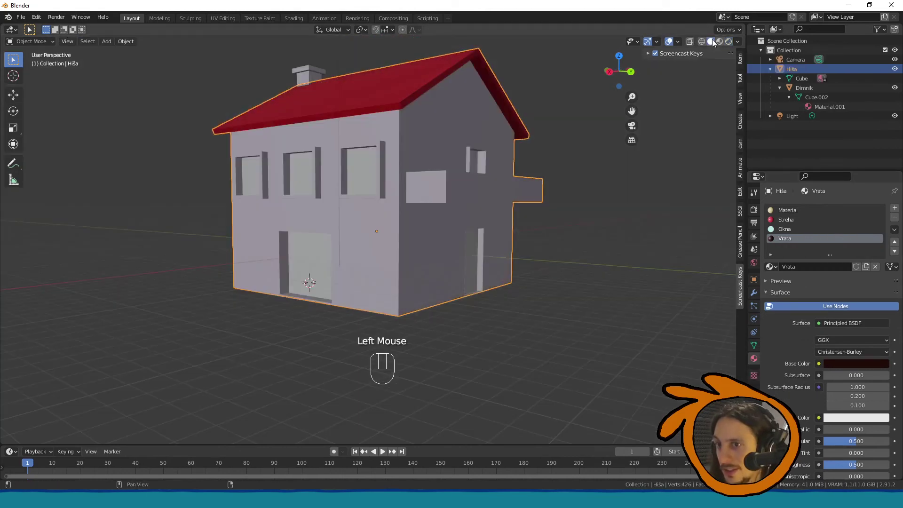
pyautogui.moveTo(498, 158); pyautogui.dragTo(429, 172, button='middle')
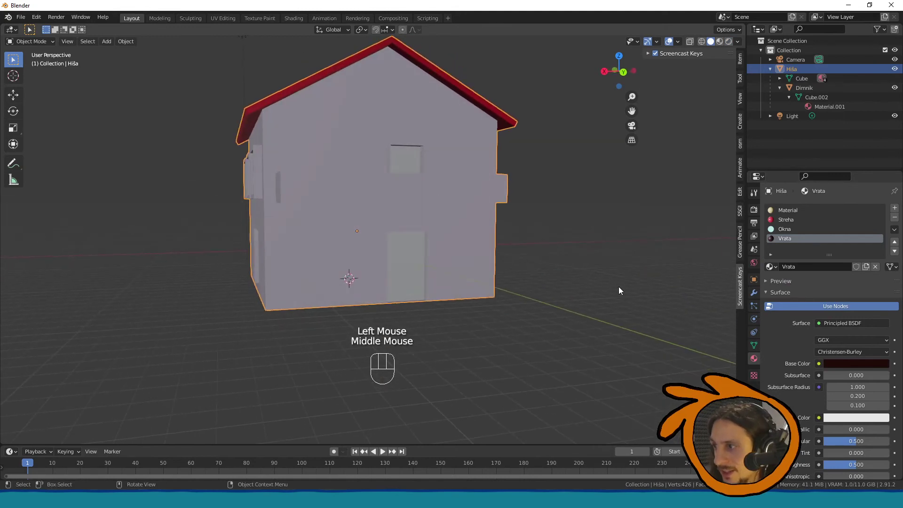
pyautogui.scroll(-3, 478, 288)
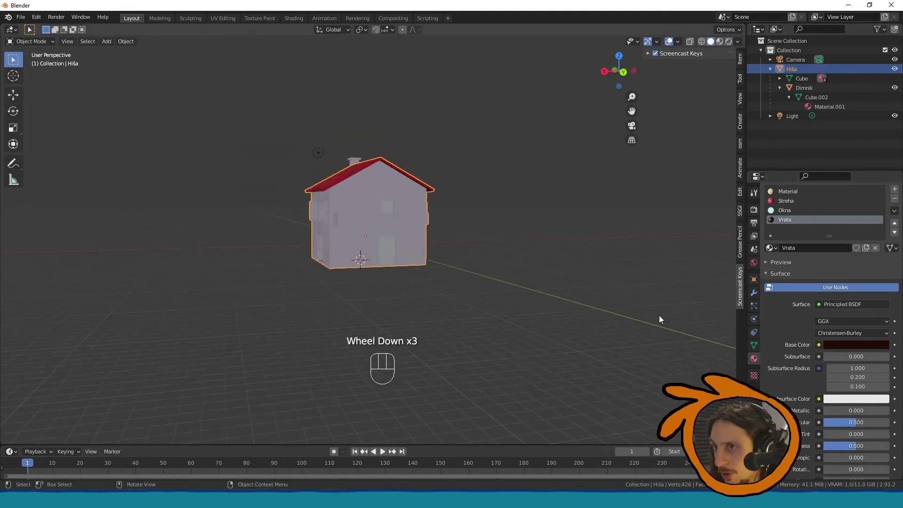
pyautogui.scroll(-5, 856, 385)
pyautogui.scroll(-6, 821, 416)
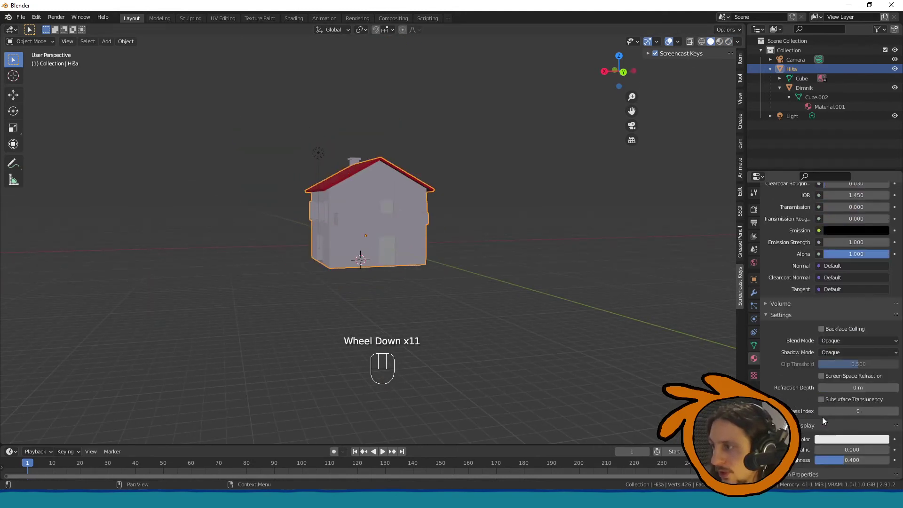
pyautogui.click(836, 444)
pyautogui.click(833, 439)
pyautogui.moveTo(882, 353); pyautogui.dragTo(882, 354)
pyautogui.scroll(2, 468, 203)
pyautogui.moveTo(467, 203); pyautogui.dragTo(356, 203, button='middle')
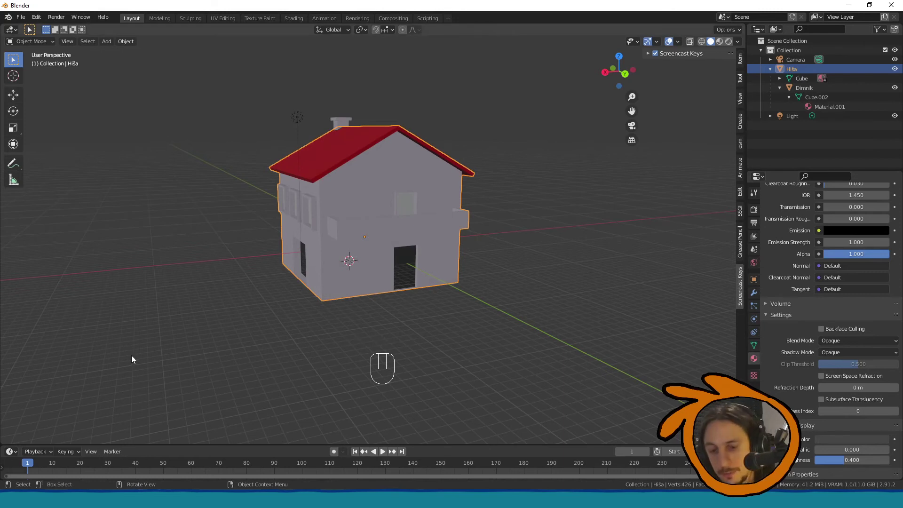
# Step: Examine the house from several sides and select the chimney and house alternately to compare them as separate objects
pyautogui.press('F6')
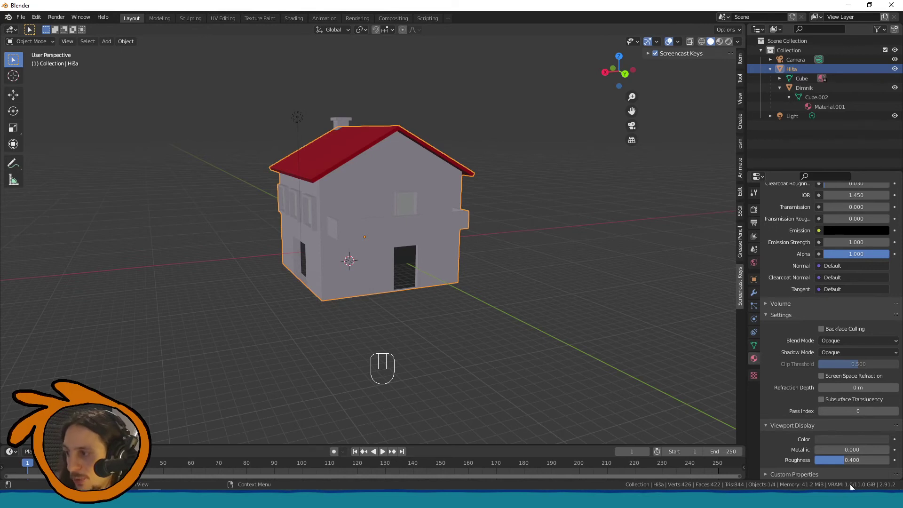
pyautogui.moveTo(305, 312); pyautogui.dragTo(375, 316, button='middle')
pyautogui.scroll(-4, 369, 318)
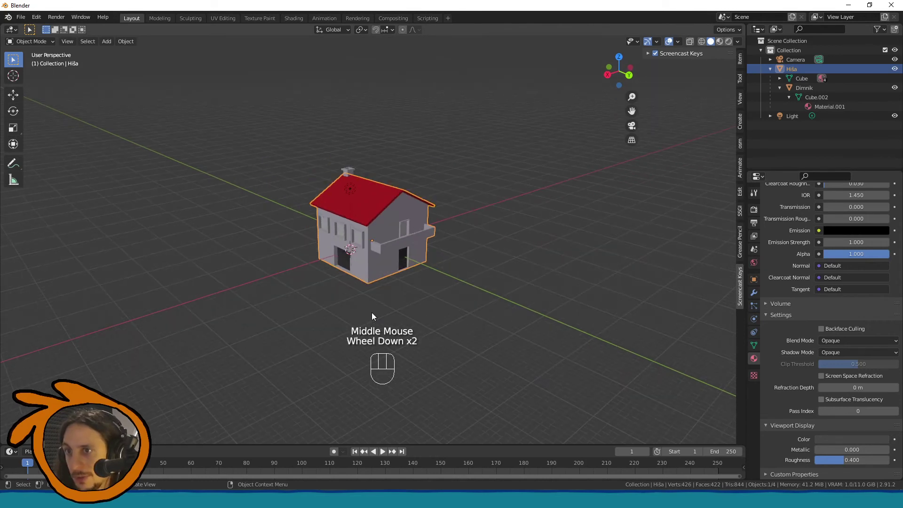
pyautogui.scroll(3, 370, 319)
pyautogui.moveTo(344, 273); pyautogui.dragTo(404, 202, button='middle')
pyautogui.click(384, 219)
pyautogui.scroll(2, 386, 188)
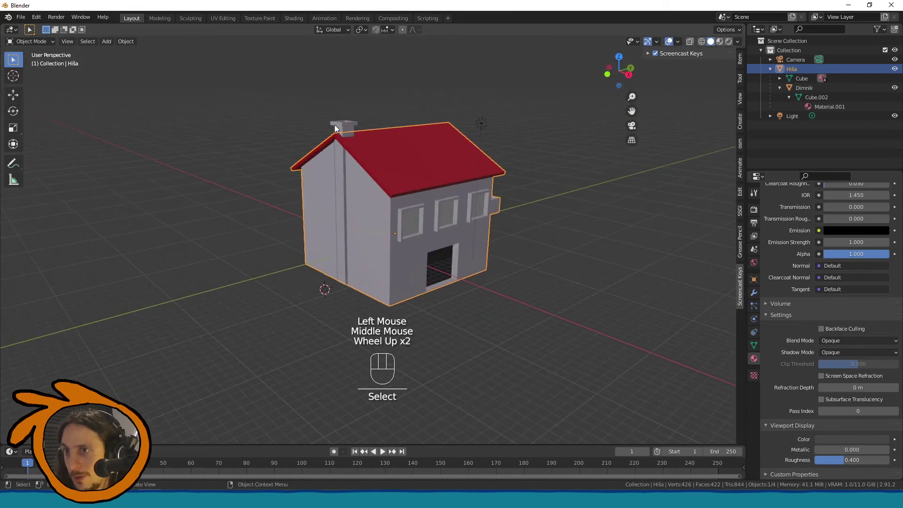
pyautogui.click(335, 126)
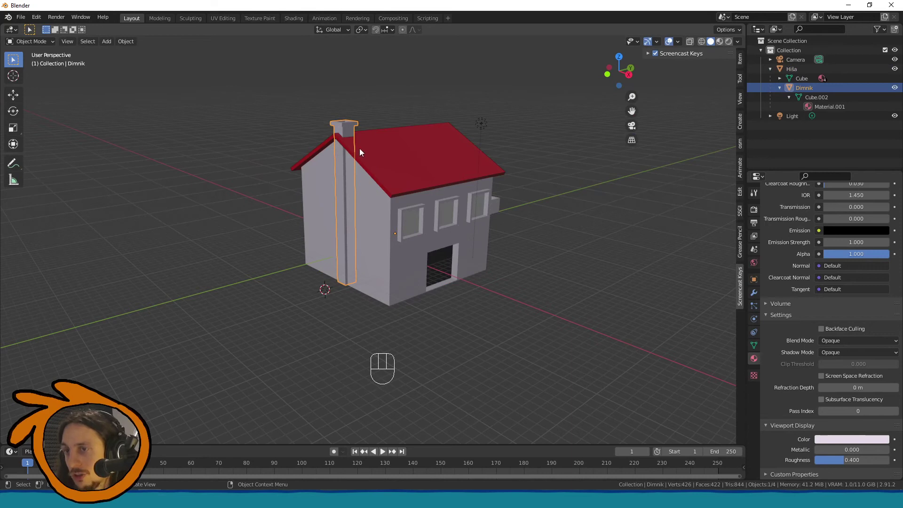
pyautogui.keyDown('shift'); pyautogui.click(377, 153); pyautogui.keyUp('shift')
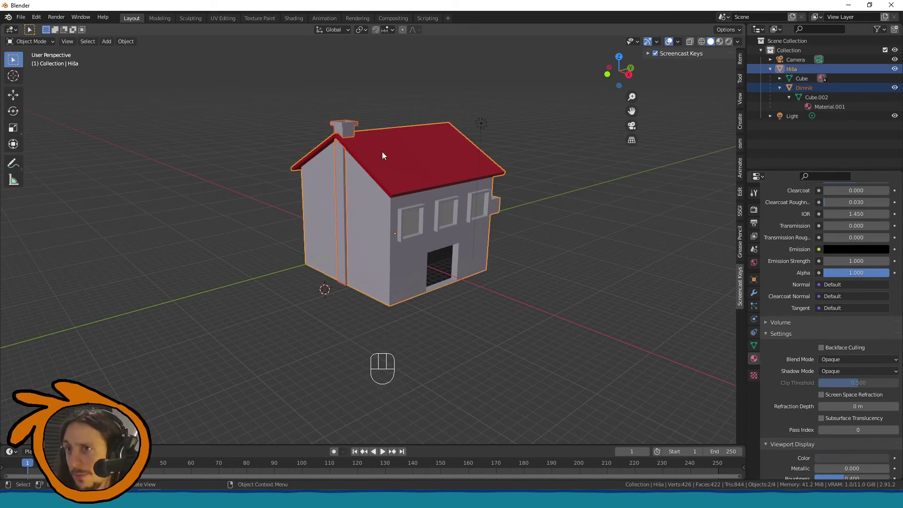
pyautogui.click(350, 132)
pyautogui.click(351, 132)
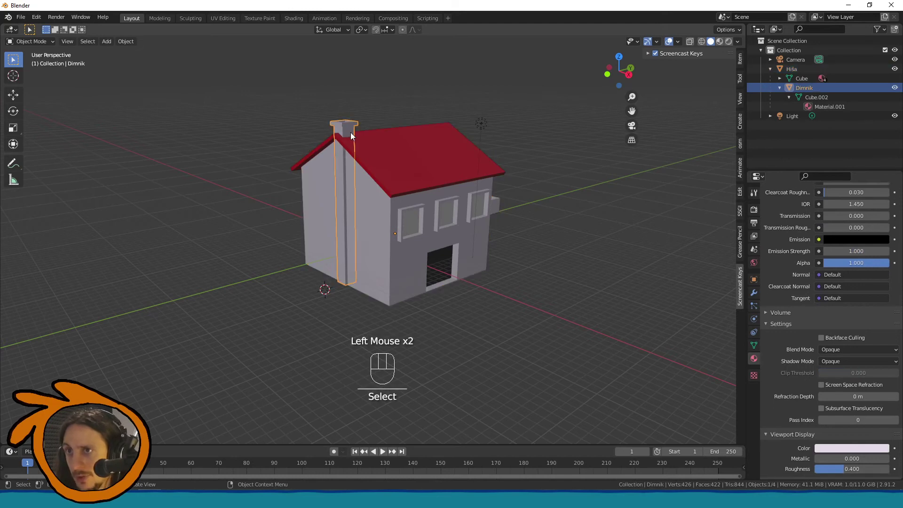
pyautogui.click(393, 159)
pyautogui.click(345, 130)
# Step: Select the house and move it slightly upward together with its child chimney
pyautogui.click(399, 170)
pyautogui.press('g')
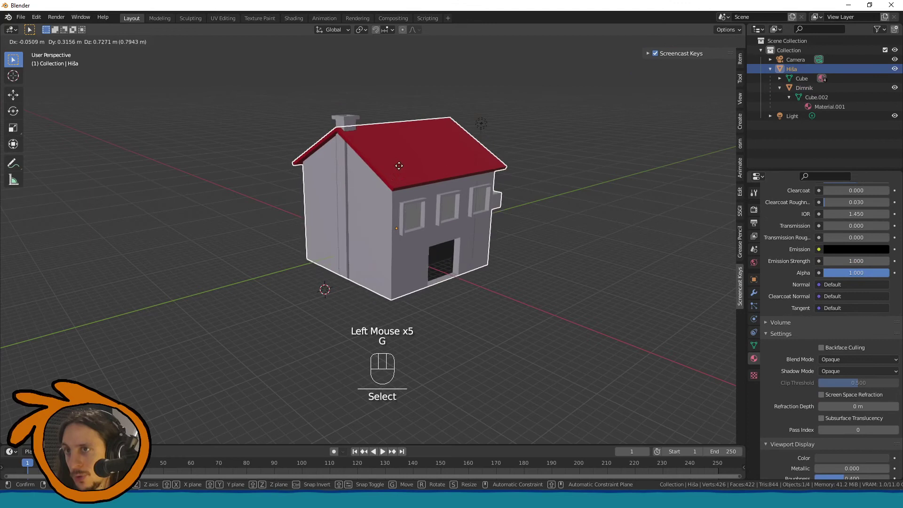
pyautogui.click(407, 149)
# Step: Join the house and the chimney into one object and check the combined mesh in Edit Mode
pyautogui.press('shift')
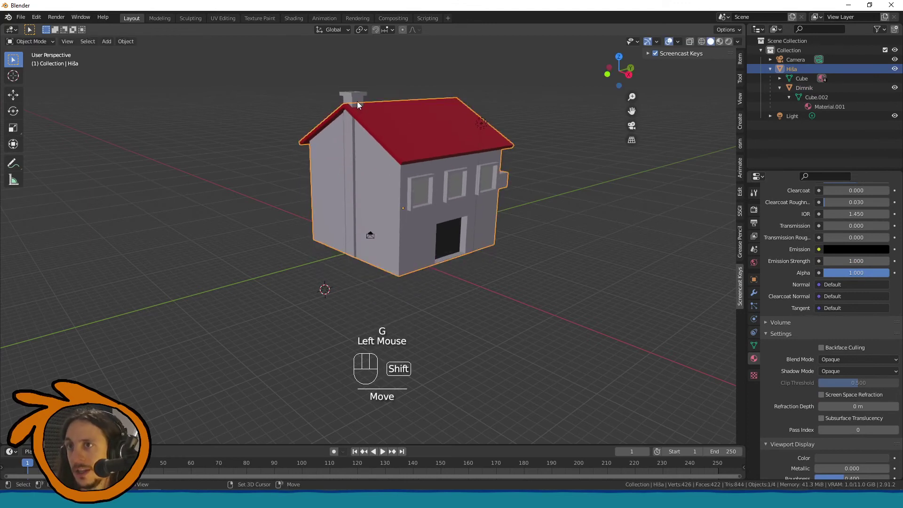
pyautogui.keyDown('shift'); pyautogui.click(357, 104); pyautogui.keyUp('shift')
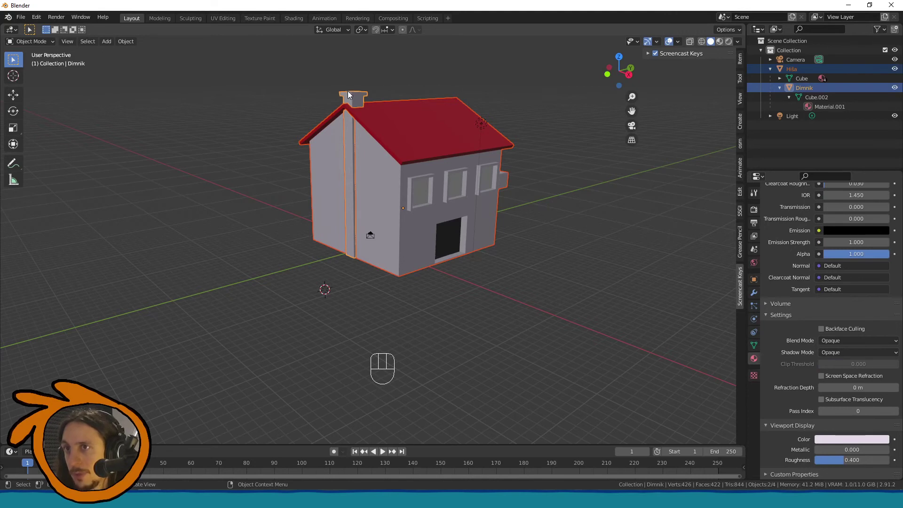
pyautogui.hotkey('ctrl', 'j')
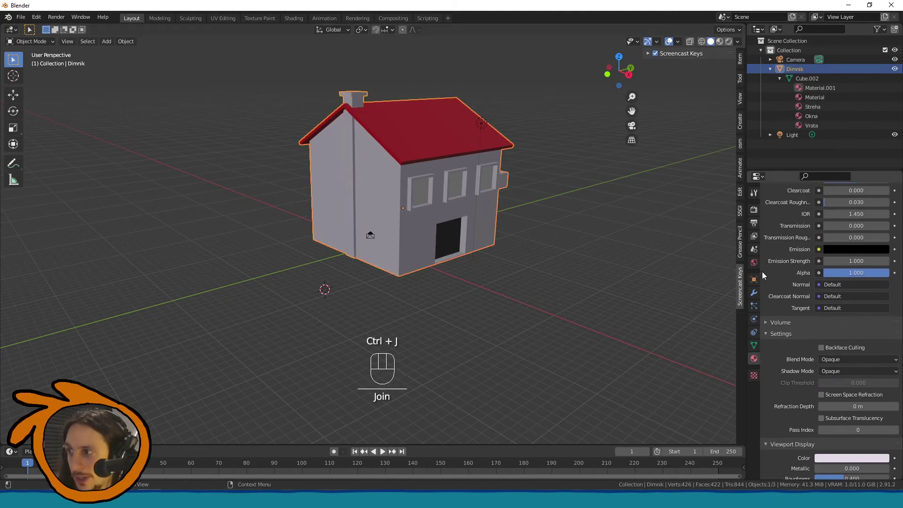
pyautogui.doubleClick(753, 293)
pyautogui.moveTo(385, 162); pyautogui.dragTo(376, 162, button='middle')
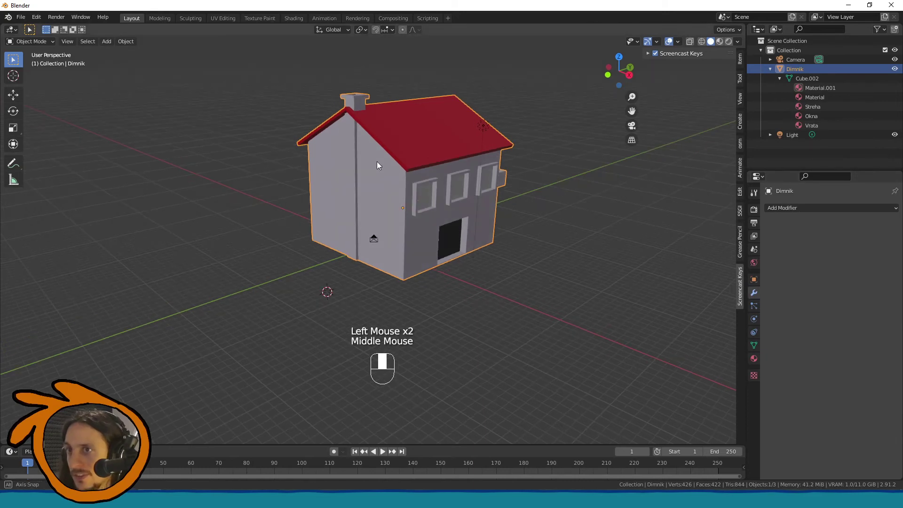
pyautogui.click(349, 150)
pyautogui.press('Tab')
pyautogui.click(350, 148)
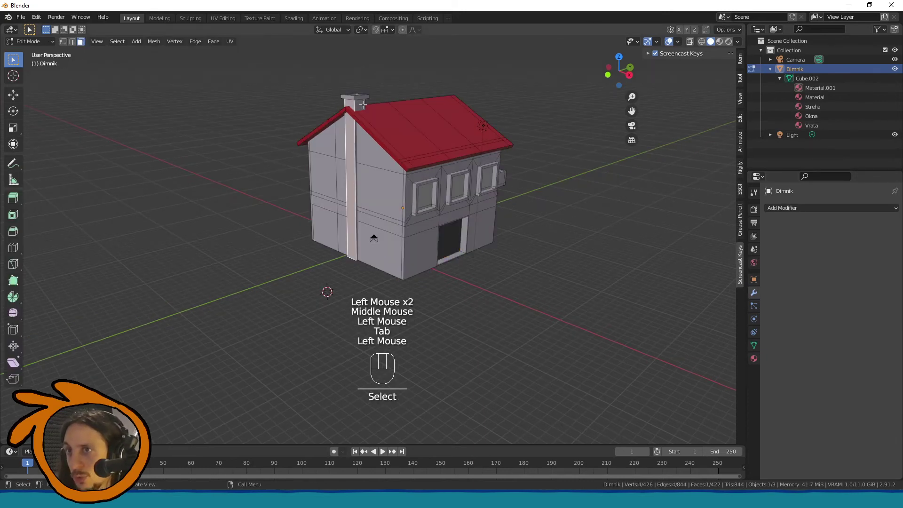
pyautogui.press('Tab')
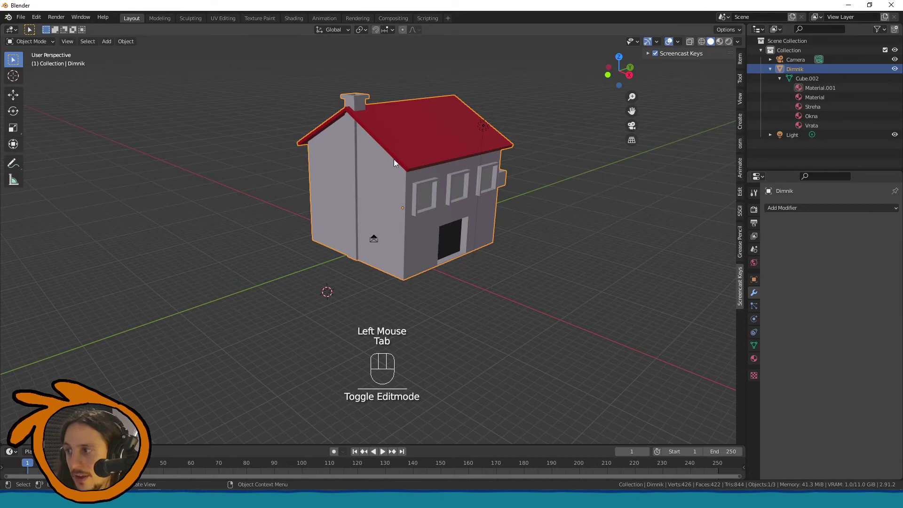
pyautogui.moveTo(367, 137); pyautogui.dragTo(365, 131, button='middle')
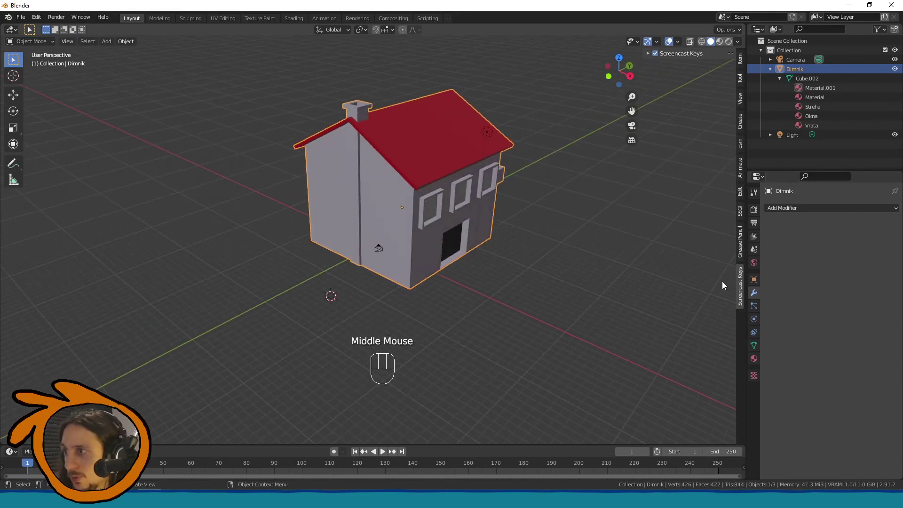
# Step: Try a Wave modifier on the joined house, play the animation to preview the effect, and remove the modifier
pyautogui.click(798, 208)
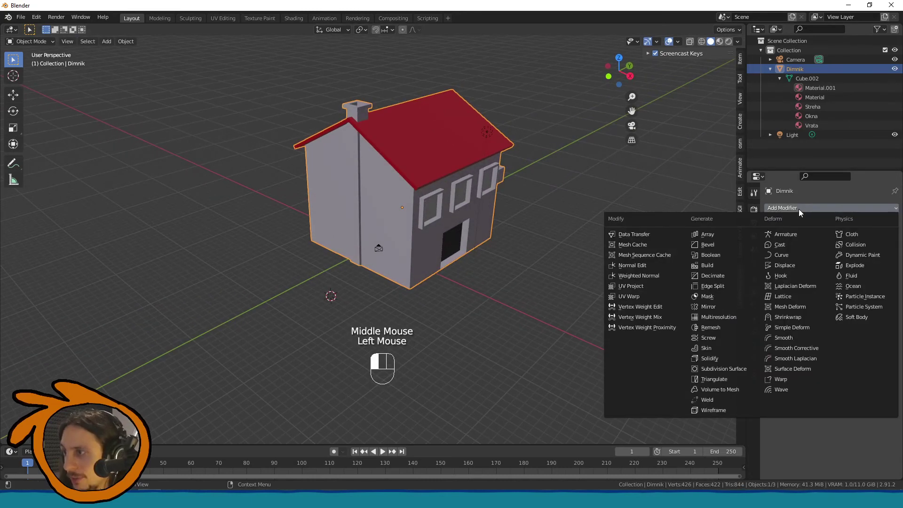
pyautogui.click(812, 388)
pyautogui.moveTo(611, 296); pyautogui.dragTo(599, 289, button='middle')
pyautogui.press('space')
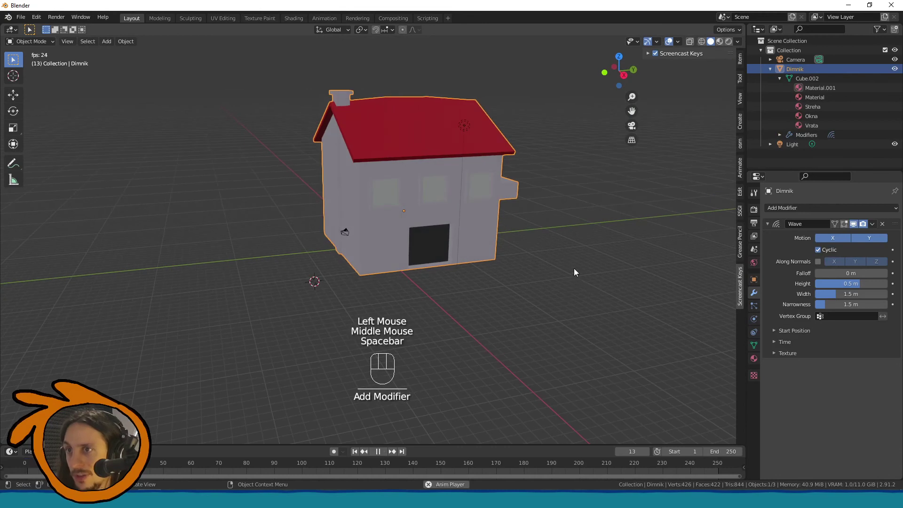
pyautogui.moveTo(540, 238); pyautogui.dragTo(405, 148, button='middle')
pyautogui.scroll(3, 414, 210)
pyautogui.scroll(-1, 362, 202)
pyautogui.press('space')
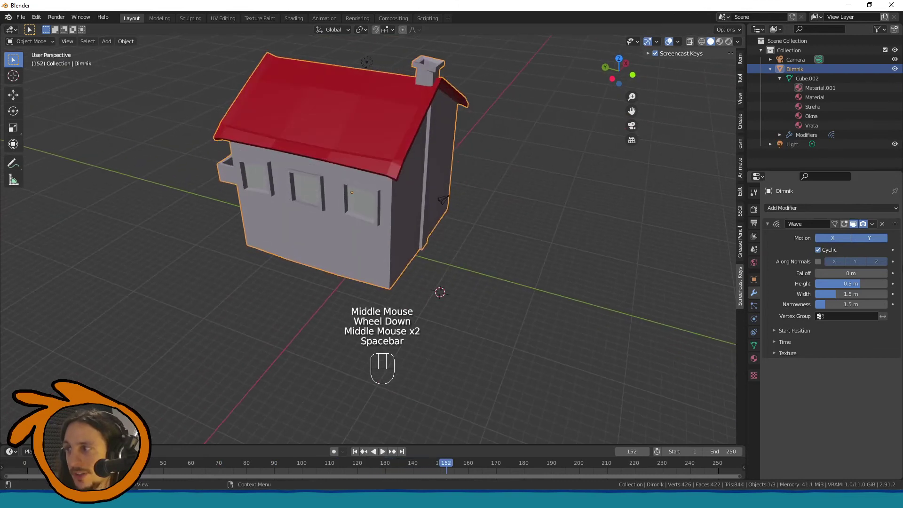
pyautogui.click(882, 224)
# Step: Add an Array modifier to the house and set its relative offset X factor to 4
pyautogui.click(842, 206)
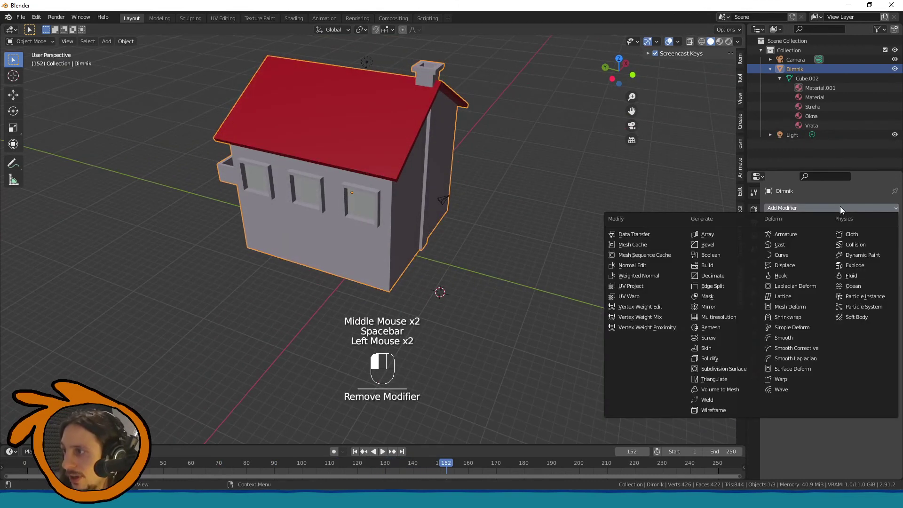
pyautogui.click(737, 236)
pyautogui.scroll(-2, 567, 229)
pyautogui.moveTo(567, 230); pyautogui.dragTo(407, 271, button='middle')
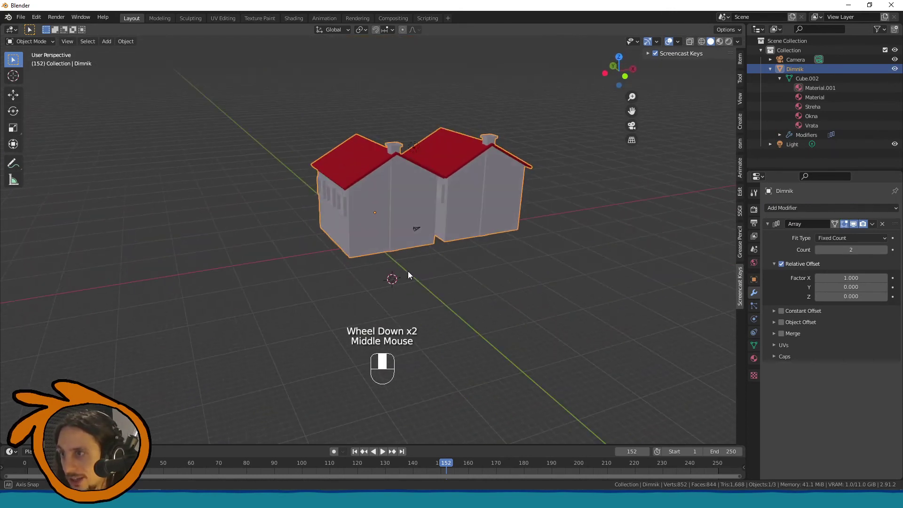
pyautogui.click(856, 277)
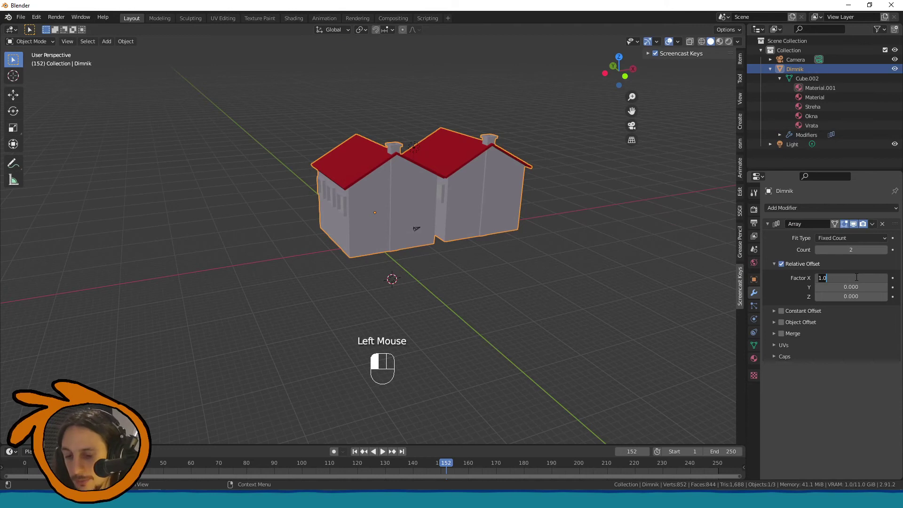
pyautogui.write('4')
pyautogui.press('Return')
# Step: Set the array count to 10 and the relative offset X factor to 2 to form a row of houses
pyautogui.click(851, 249)
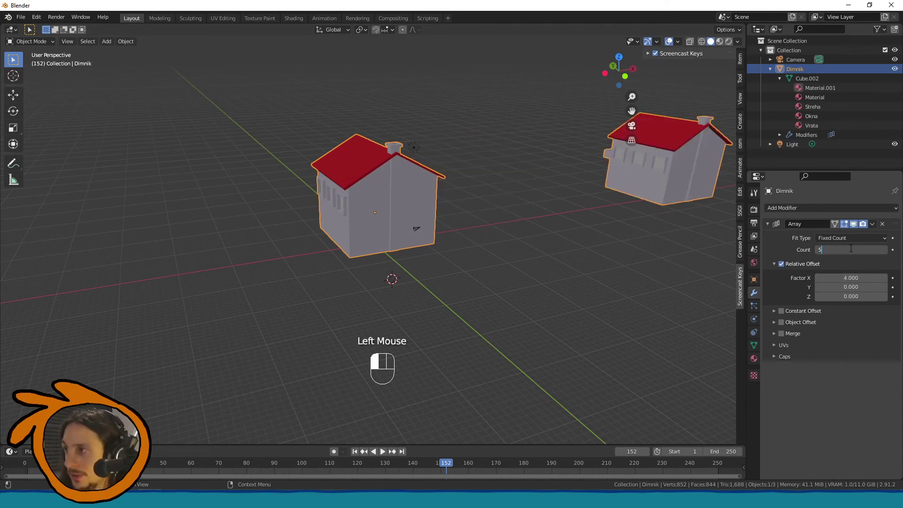
pyautogui.press('Return')
pyautogui.moveTo(849, 277); pyautogui.dragTo(847, 275)
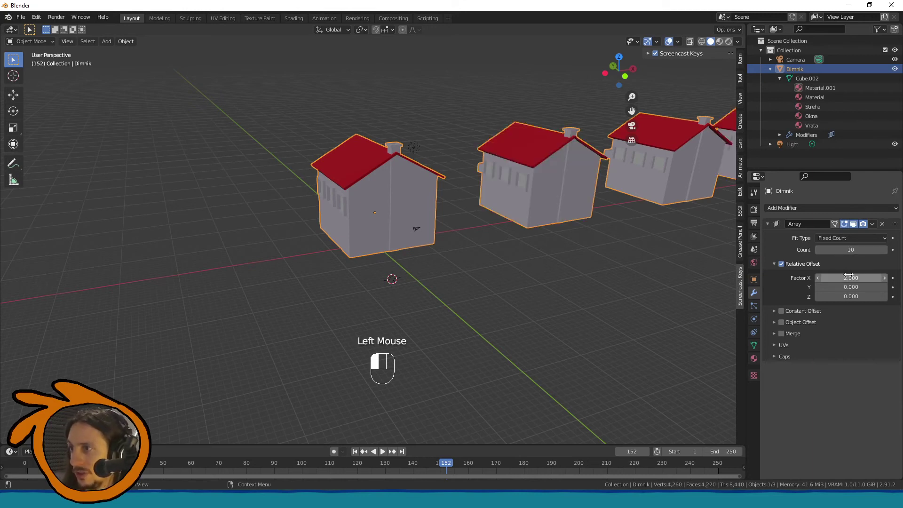
pyautogui.scroll(-3, 473, 288)
pyautogui.moveTo(473, 288); pyautogui.dragTo(600, 269, button='middle')
pyautogui.scroll(1, 422, 276)
pyautogui.keyDown('shift'); pyautogui.moveTo(422, 277); pyautogui.dragTo(512, 291, button='middle'); pyautogui.keyUp('shift')
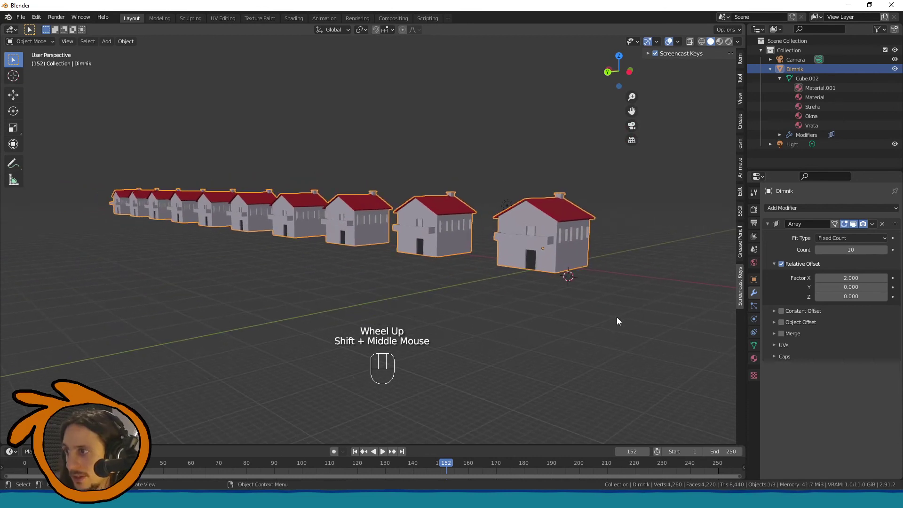
# Step: Add a Mirror modifier to the row of houses, mirroring across the Y axis only instead of X
pyautogui.click(830, 208)
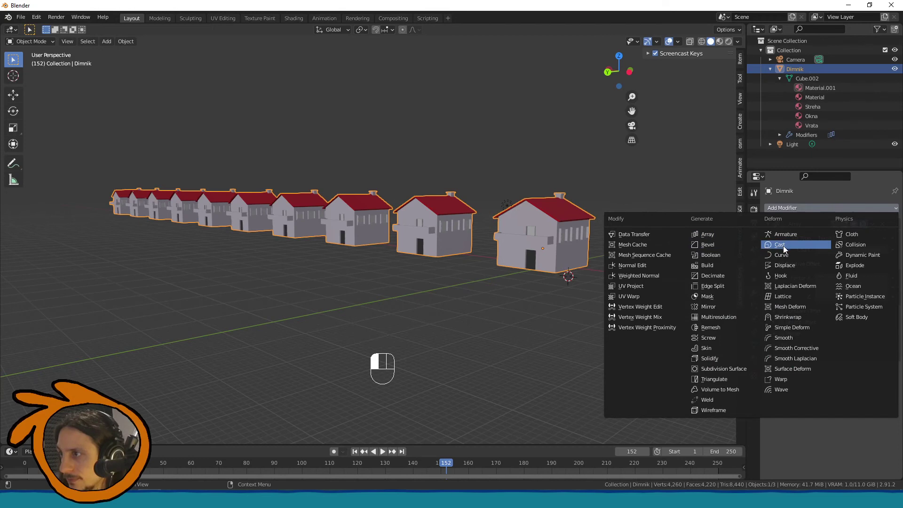
pyautogui.click(726, 306)
pyautogui.scroll(-1, 684, 293)
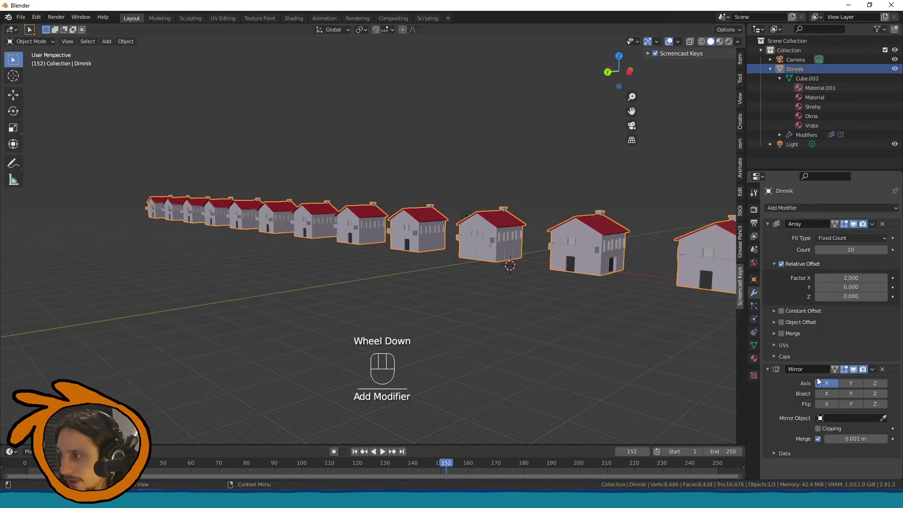
pyautogui.click(846, 382)
pyautogui.click(824, 383)
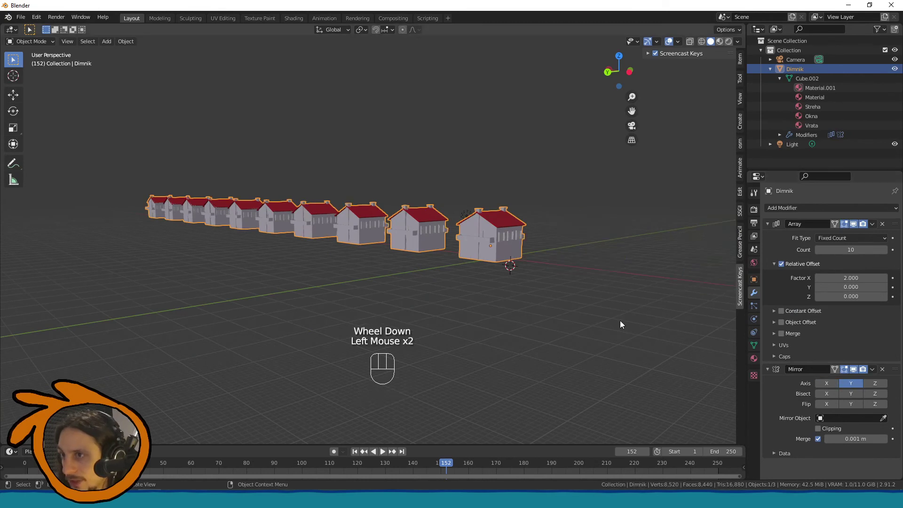
pyautogui.moveTo(724, 378); pyautogui.dragTo(589, 328, button='middle')
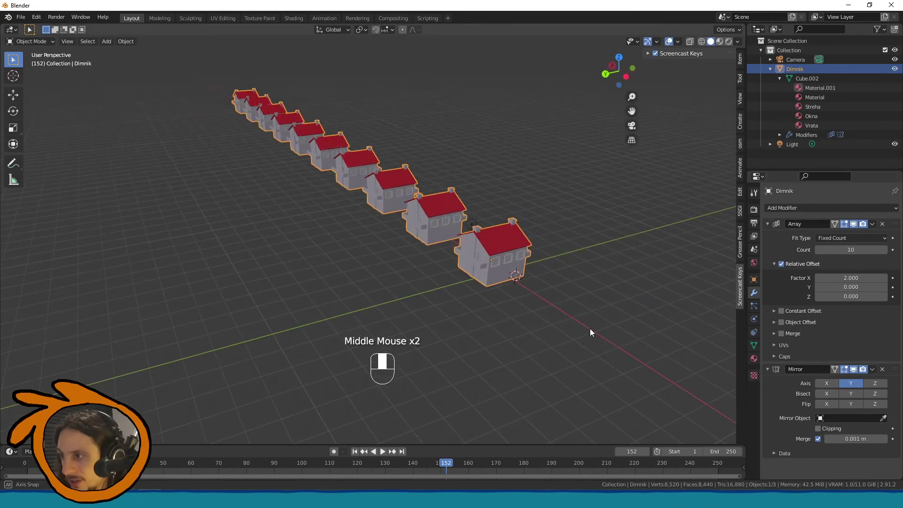
pyautogui.moveTo(490, 280); pyautogui.dragTo(464, 264, button='middle')
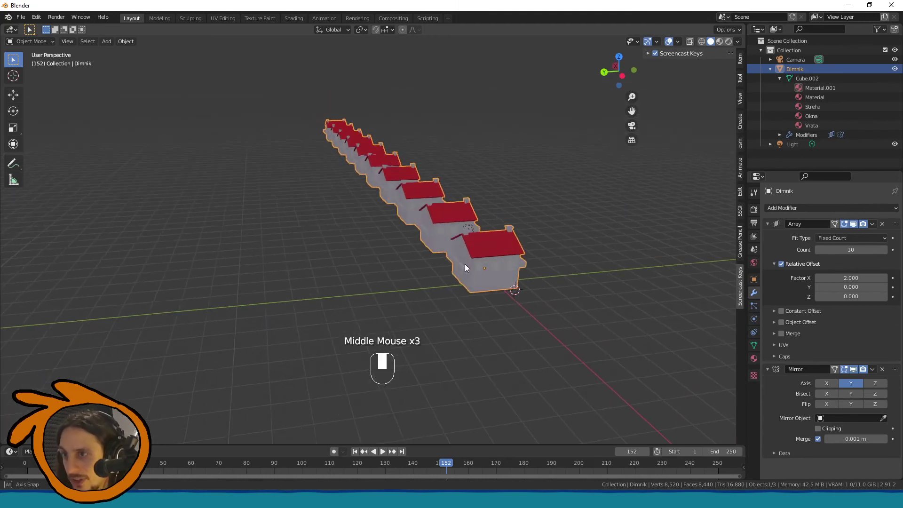
# Step: Try moving the entire house mesh away from the mirror plane in Edit Mode, undo the move, and return to Object Mode
pyautogui.press('Tab')
pyautogui.press('a')
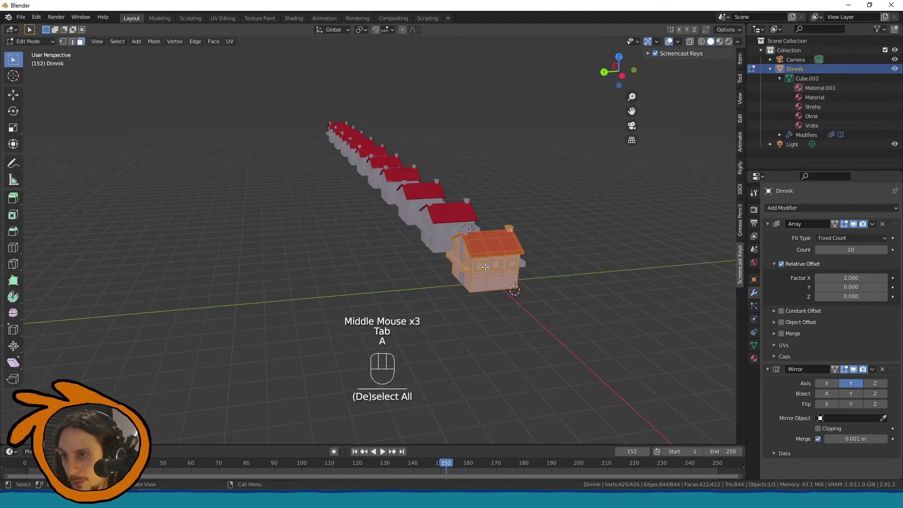
pyautogui.moveTo(486, 268); pyautogui.dragTo(450, 283, button='middle')
pyautogui.press('a')
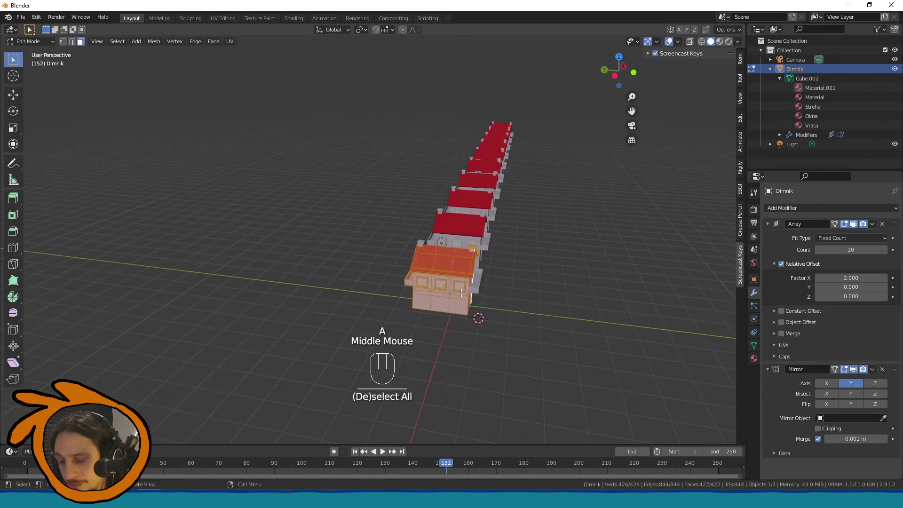
pyautogui.press('g')
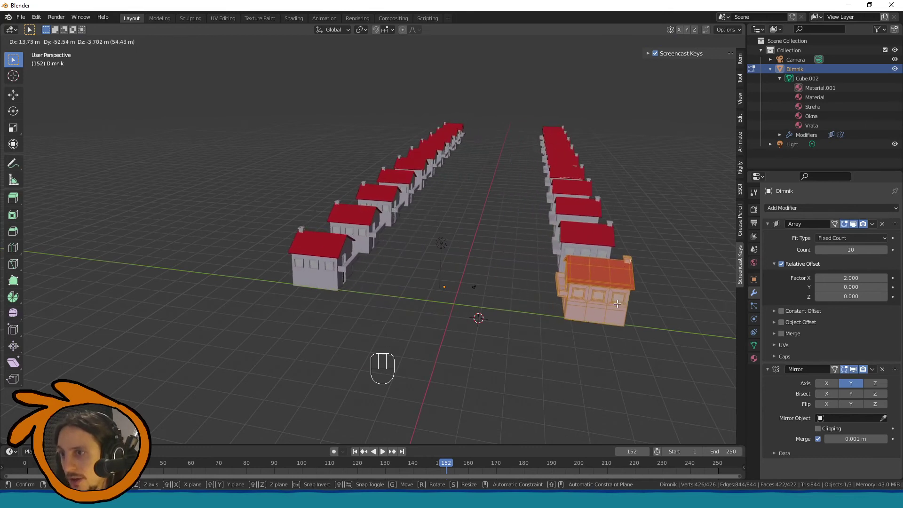
pyautogui.click(620, 303)
pyautogui.hotkey('ctrl', 'z')
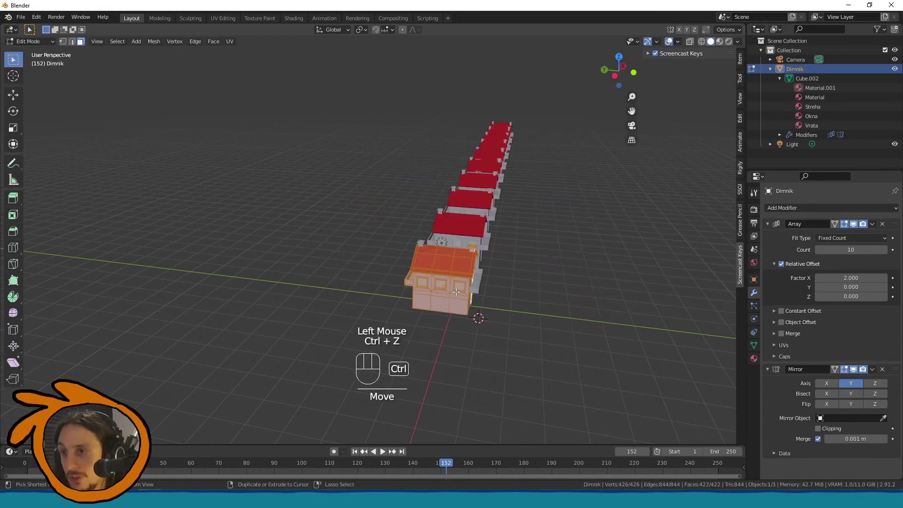
pyautogui.press('Tab')
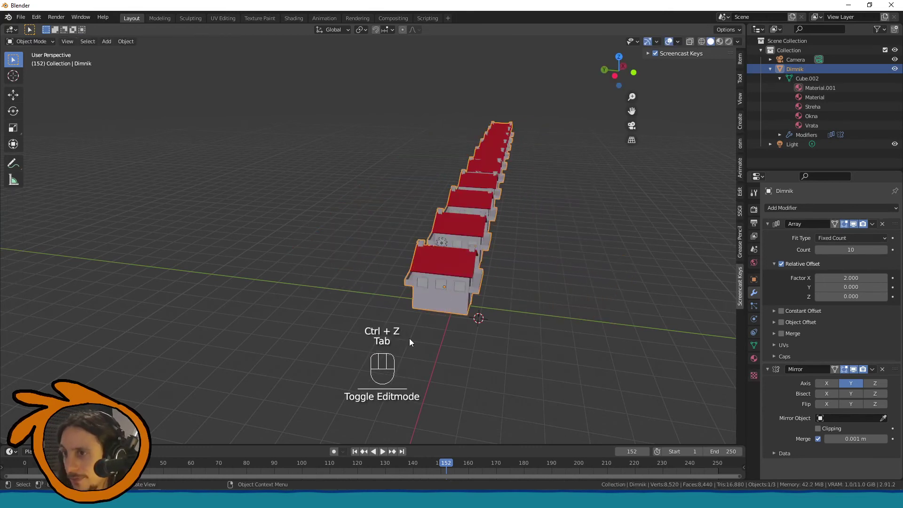
# Step: Place the 3D cursor beside the front house and add a mesh plane there
pyautogui.moveTo(409, 337); pyautogui.dragTo(435, 345, button='middle')
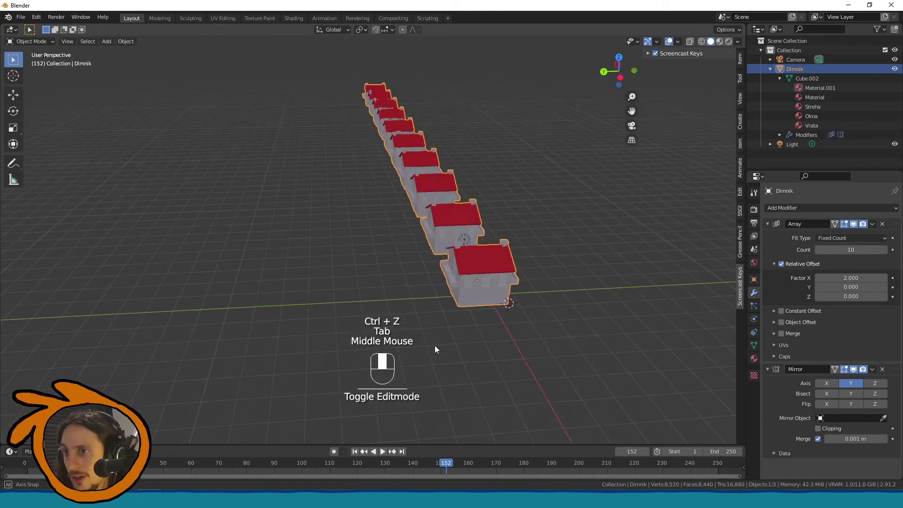
pyautogui.keyDown('shift'); pyautogui.rightClick(422, 267); pyautogui.keyUp('shift')
pyautogui.hotkey('shift', 'a')
pyautogui.moveTo(388, 379)
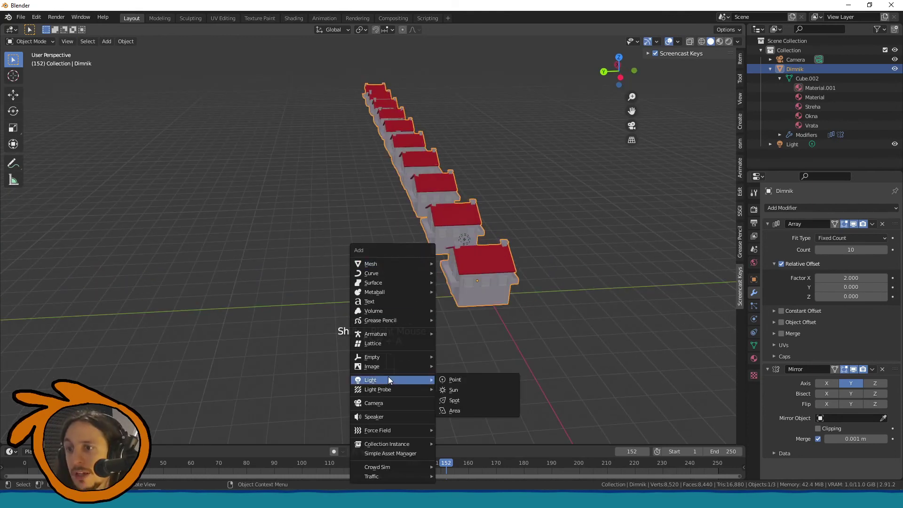
pyautogui.click(422, 276)
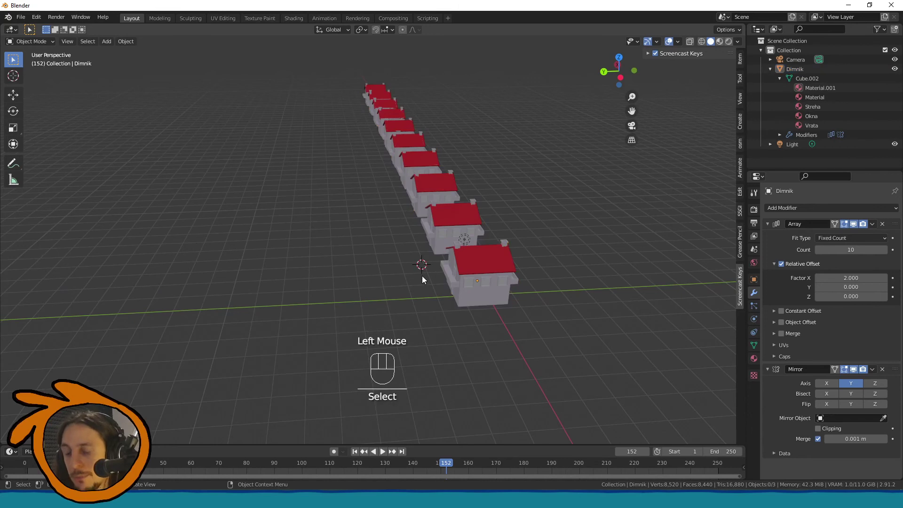
pyautogui.hotkey('shift', 'a')
pyautogui.moveTo(411, 266)
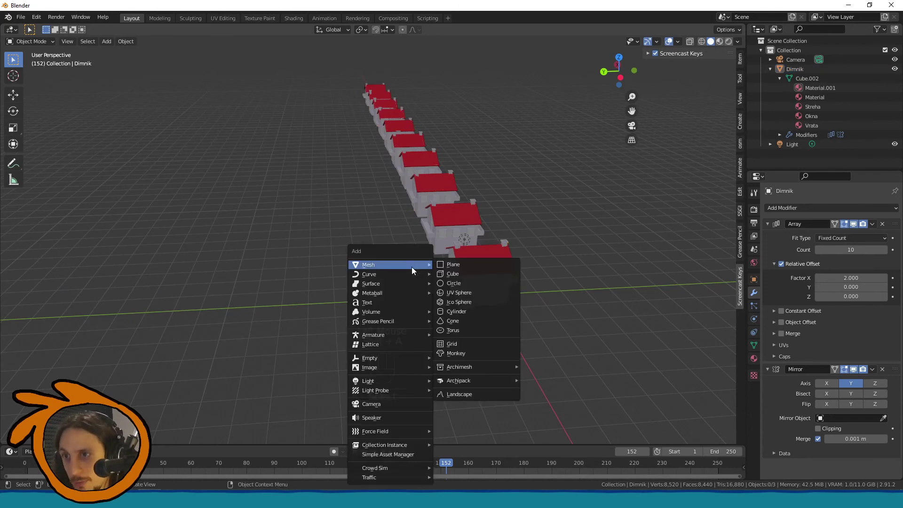
pyautogui.click(475, 264)
# Step: Scale the plane by 40 and again by 10 to make a large ground surface
pyautogui.press('s')
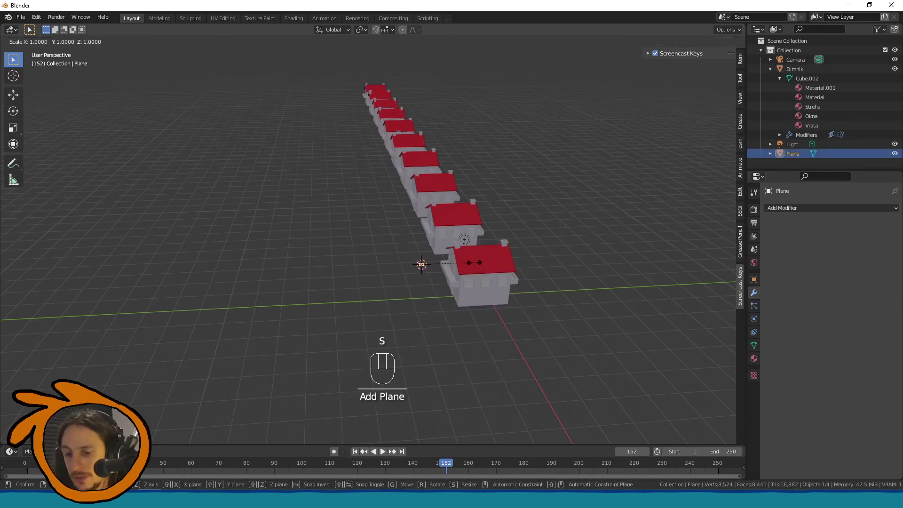
pyautogui.write('40')
pyautogui.press('Return')
pyautogui.write('s10')
pyautogui.press('Return')
pyautogui.moveTo(474, 262); pyautogui.dragTo(621, 271, button='middle')
pyautogui.scroll(-2, 616, 277)
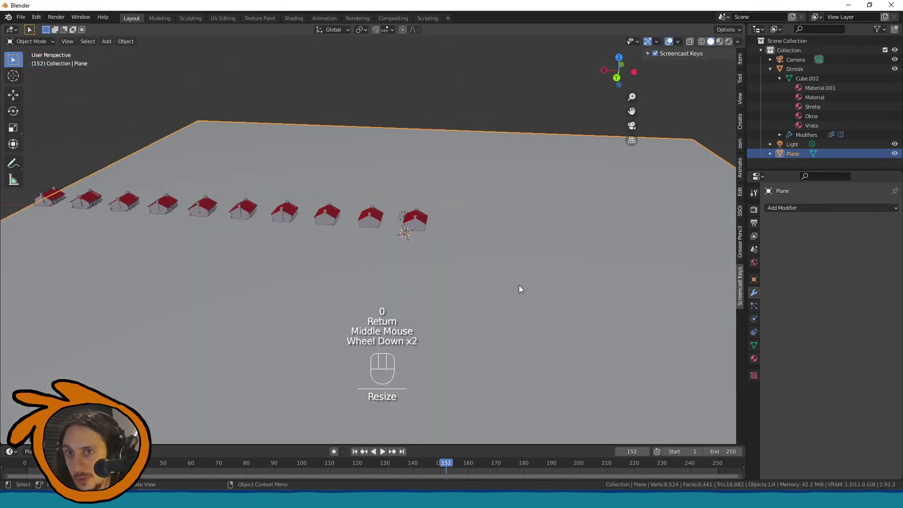
# Step: Move the ground plane to lie under the row of houses and drop the houses onto it with Drop It
pyautogui.press('g')
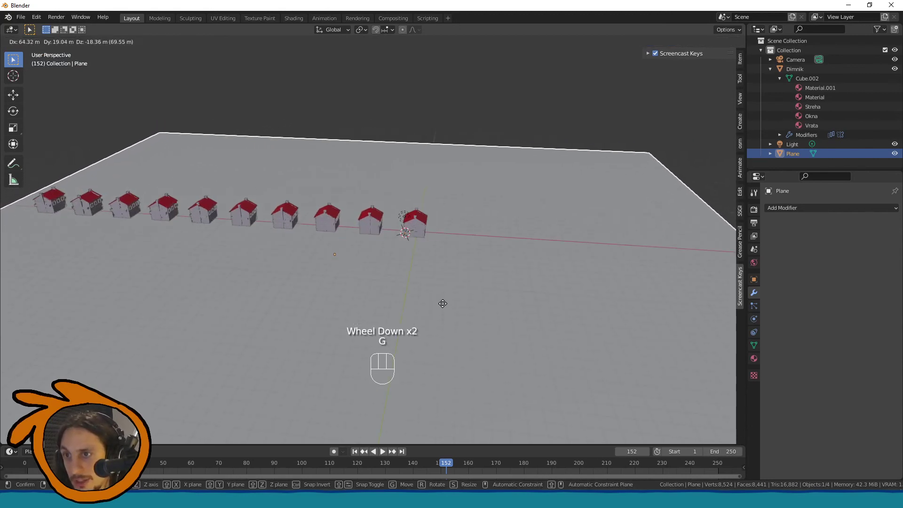
pyautogui.click(362, 236)
pyautogui.click(369, 235)
pyautogui.press('v')
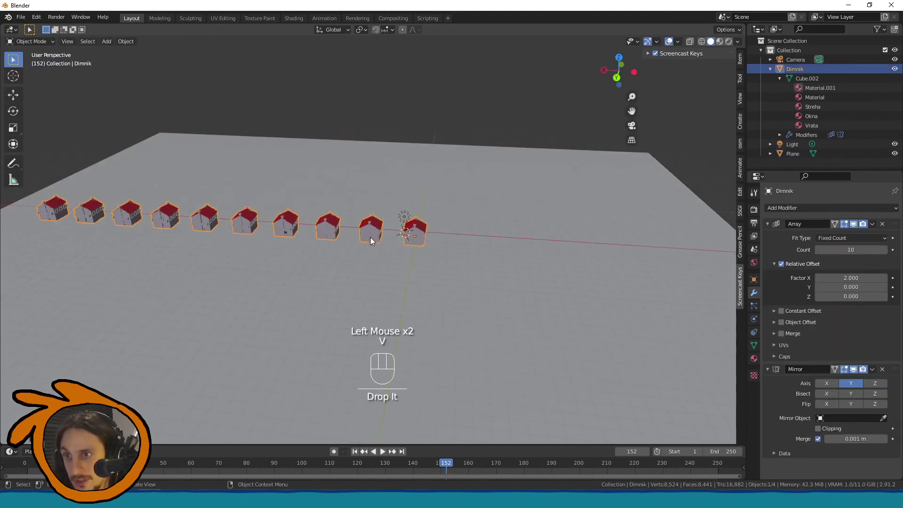
pyautogui.scroll(2, 371, 233)
pyautogui.moveTo(373, 235)
pyautogui.mouseDown(button='middle')
pyautogui.moveTo(346, 210)
pyautogui.moveTo(360, 233)
pyautogui.mouseUp(button='middle')
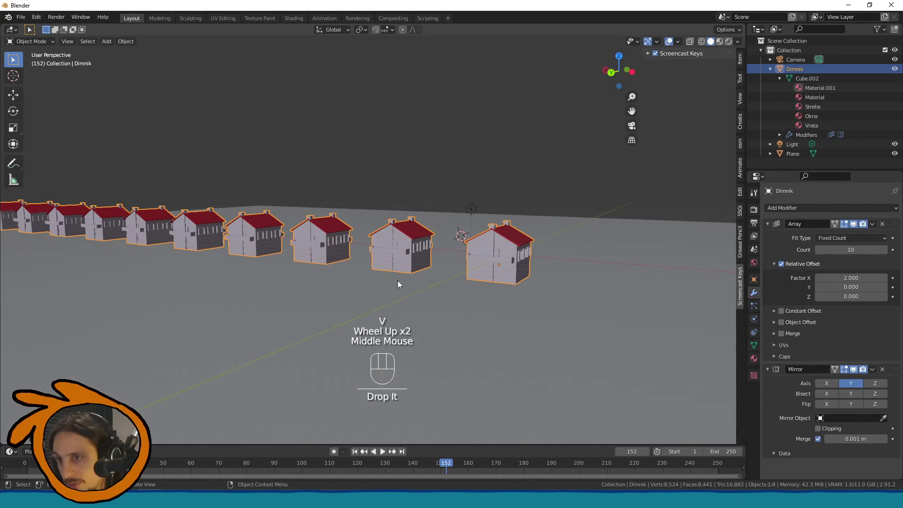
# Step: Place the 3D cursor on the ground beside the row of houses and add an Empty there
pyautogui.moveTo(433, 279); pyautogui.dragTo(462, 264, button='middle')
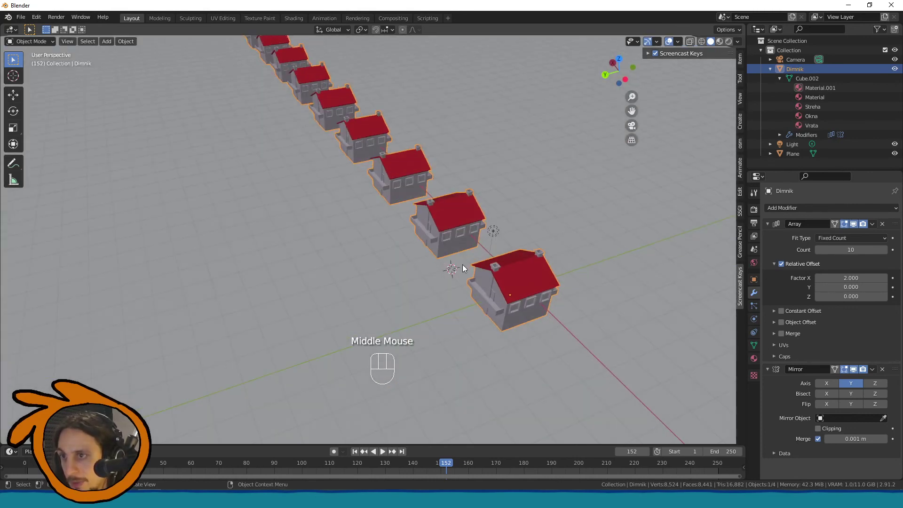
pyautogui.keyDown('shift'); pyautogui.rightClick(373, 253); pyautogui.keyUp('shift')
pyautogui.hotkey('shift', 'a')
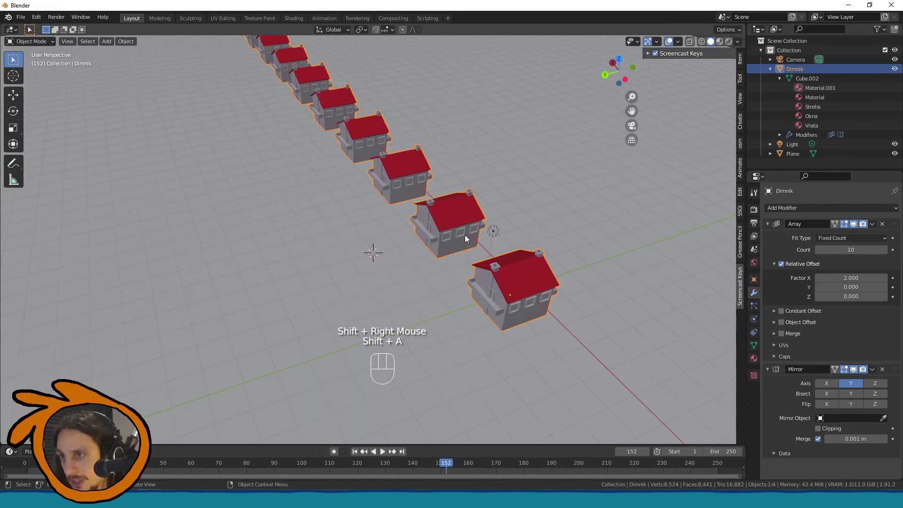
pyautogui.moveTo(465, 238); pyautogui.dragTo(384, 287, button='middle')
pyautogui.hotkey('shift', 'a')
pyautogui.moveTo(359, 283)
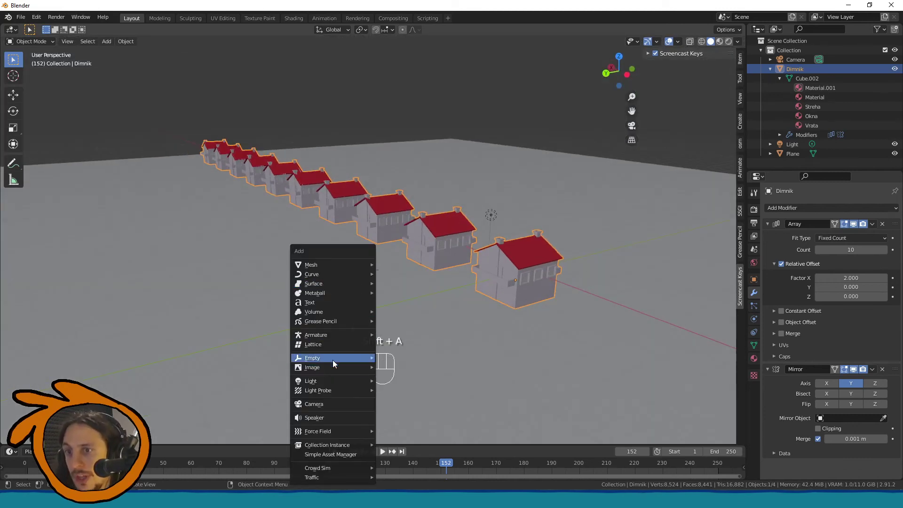
pyautogui.moveTo(333, 363)
pyautogui.click(384, 359)
pyautogui.scroll(3, 365, 278)
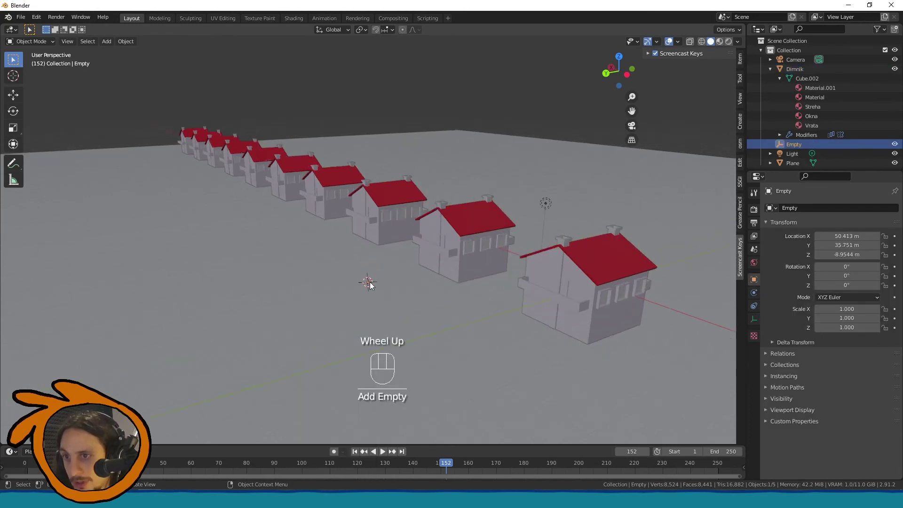
pyautogui.moveTo(363, 324)
pyautogui.mouseDown(button='middle')
pyautogui.moveTo(376, 316)
pyautogui.moveTo(372, 327)
pyautogui.mouseUp(button='middle')
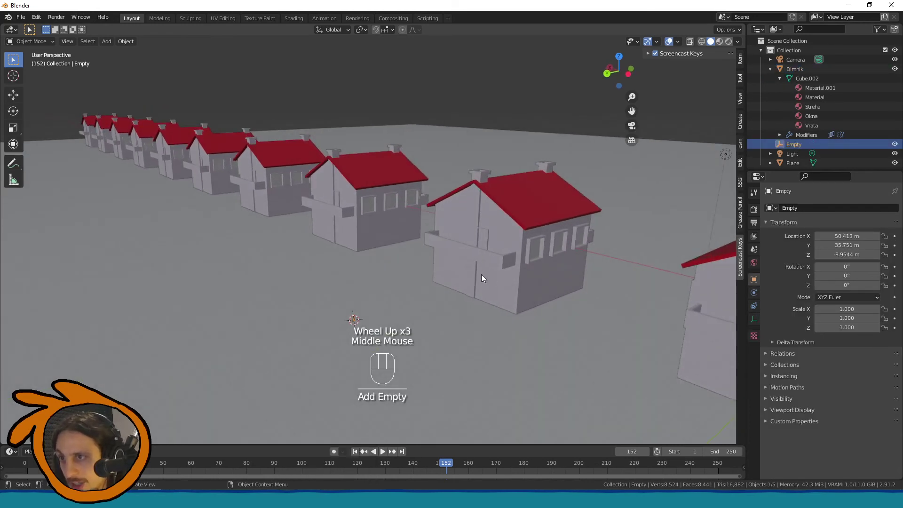
pyautogui.scroll(-2, 490, 271)
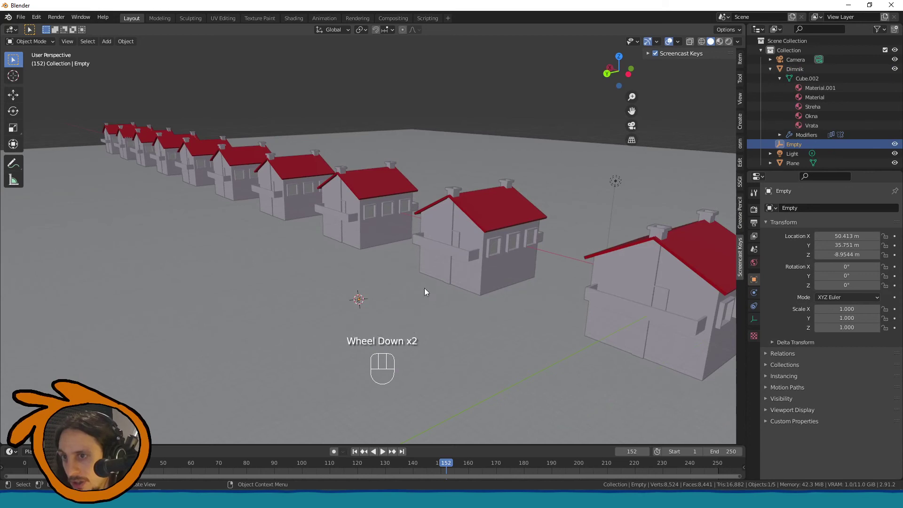
# Step: Select the row of houses and set the Empty as the Mirror Object of its Mirror modifier
pyautogui.click(472, 268)
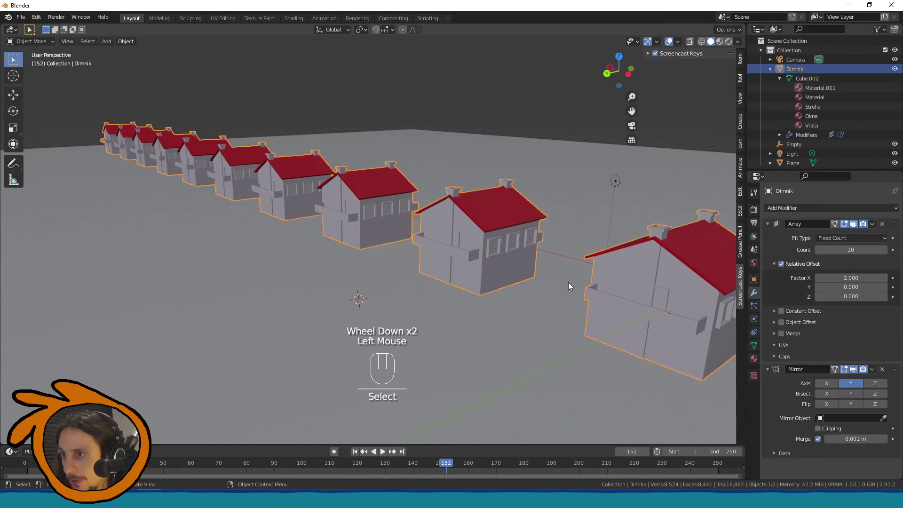
pyautogui.click(848, 417)
pyautogui.click(828, 330)
pyautogui.scroll(-2, 628, 344)
pyautogui.moveTo(628, 344); pyautogui.dragTo(493, 330, button='middle')
# Step: Move the Empty away from the original row to about X 50.1, Y 61.5, Z -7.6 m to widen the street
pyautogui.click(390, 278)
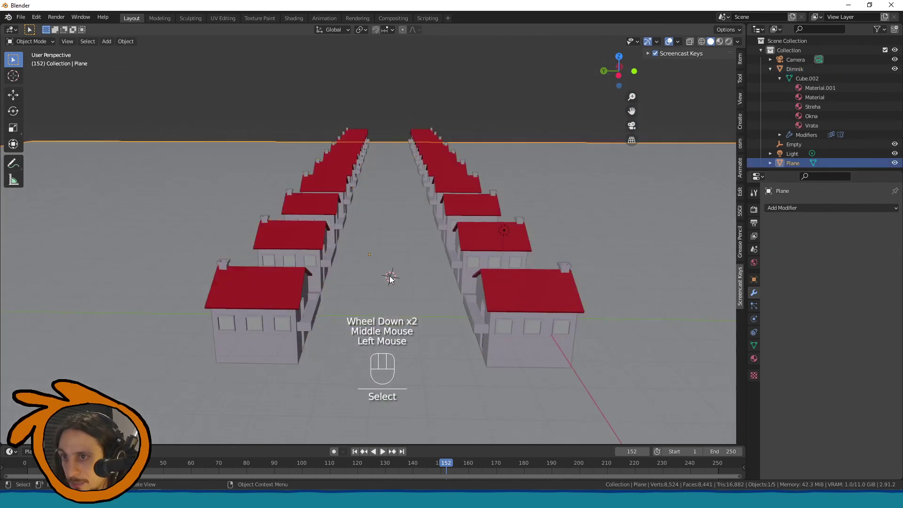
pyautogui.click(390, 279)
pyautogui.press('g')
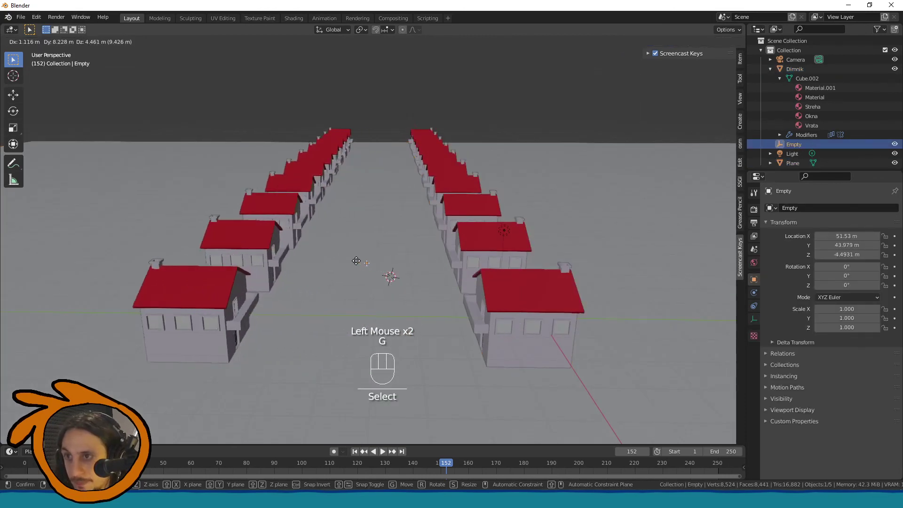
pyautogui.click(314, 269)
pyautogui.moveTo(314, 270); pyautogui.dragTo(345, 258, button='middle')
pyautogui.moveTo(327, 296); pyautogui.dragTo(409, 325, button='middle')
pyautogui.scroll(-1, 410, 322)
pyautogui.press('Tab')
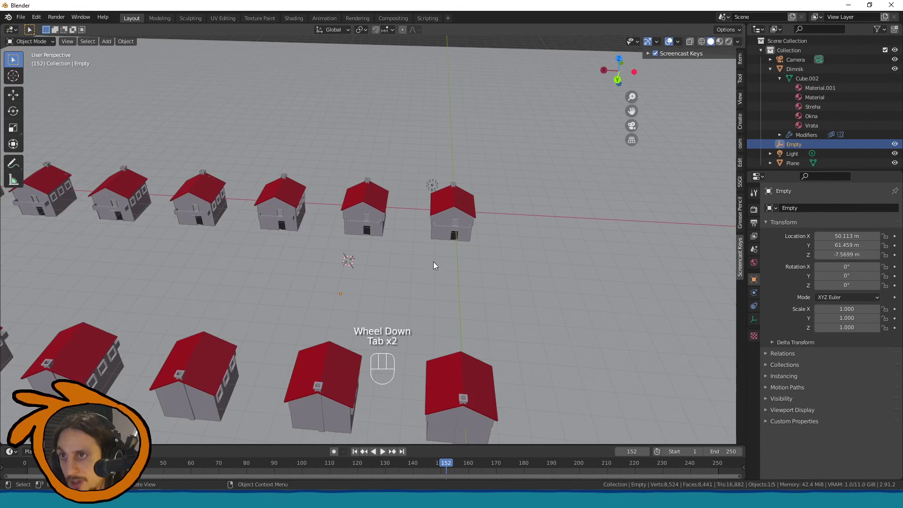
# Step: Select the ground plane and enter Edit Mode on it
pyautogui.click(431, 276)
pyautogui.scroll(-2, 426, 279)
pyautogui.moveTo(423, 282); pyautogui.dragTo(434, 164, button='middle')
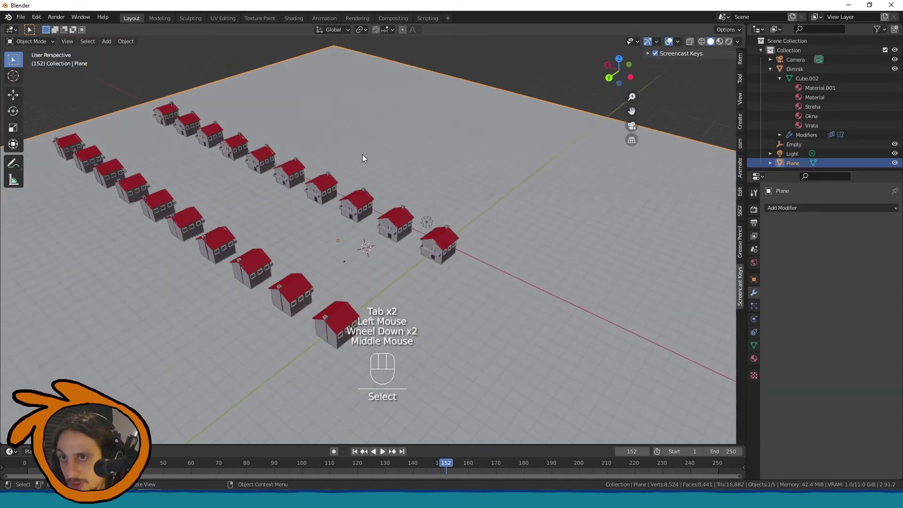
pyautogui.press('Tab')
pyautogui.moveTo(361, 149); pyautogui.dragTo(369, 256, button='middle')
pyautogui.scroll(-2, 372, 235)
pyautogui.scroll(2, 369, 256)
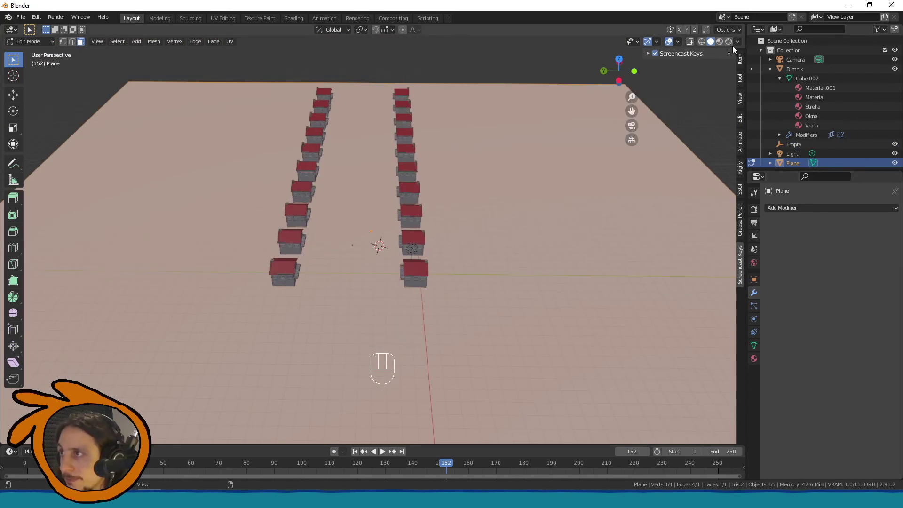
# Step: Open the sidebar's view settings and set the viewport Clip End to 10000 m
pyautogui.press('n')
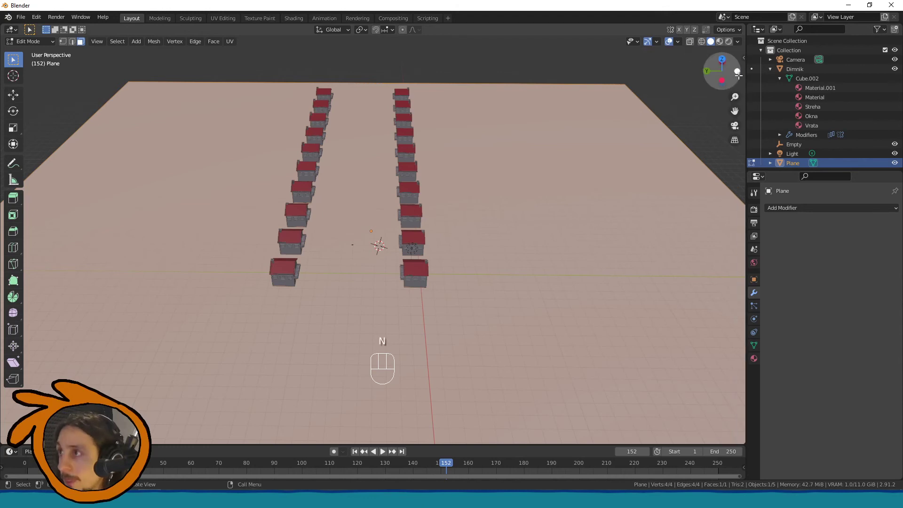
pyautogui.click(744, 57)
pyautogui.click(739, 97)
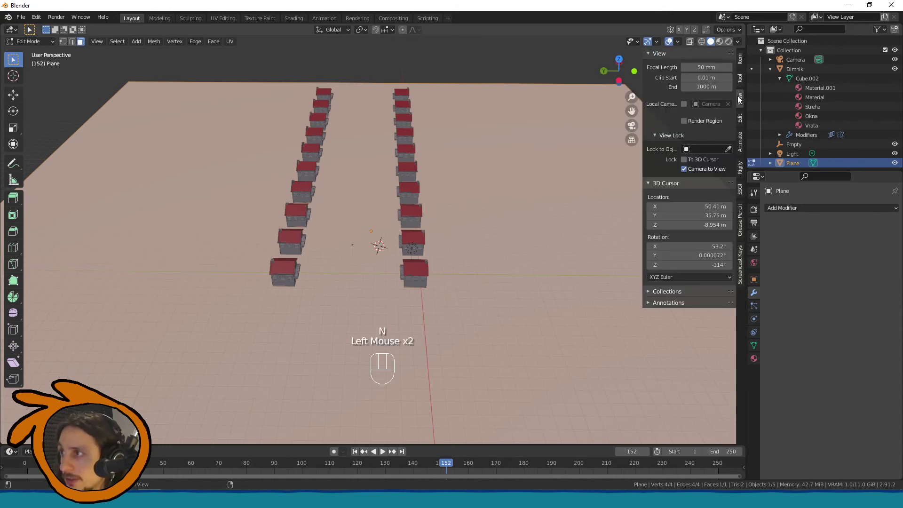
pyautogui.click(693, 87)
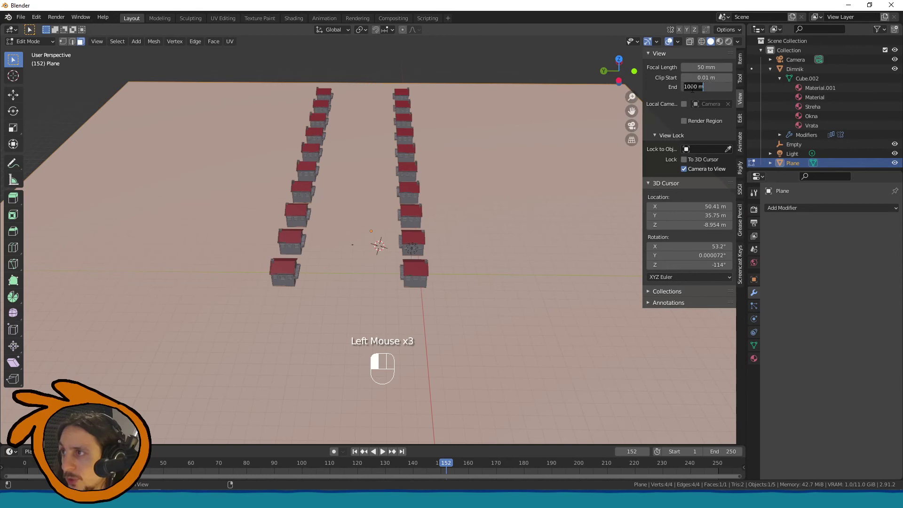
pyautogui.write('00')
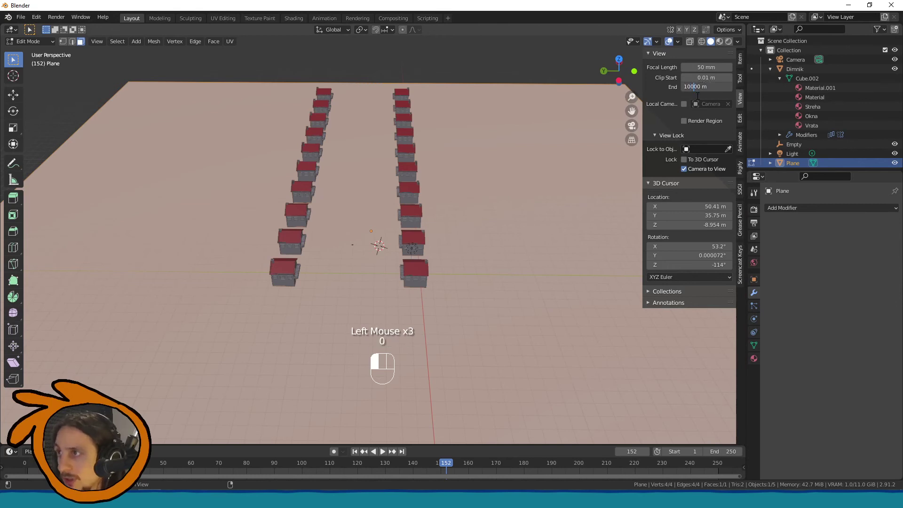
# Step: In top view, add two lengthwise loop cuts to the ground plane, one along the street side of each house row
pyautogui.scroll(-1, 402, 199)
pyautogui.moveTo(402, 200); pyautogui.dragTo(402, 211, button='middle')
pyautogui.hotkey('ctrl', 'r')
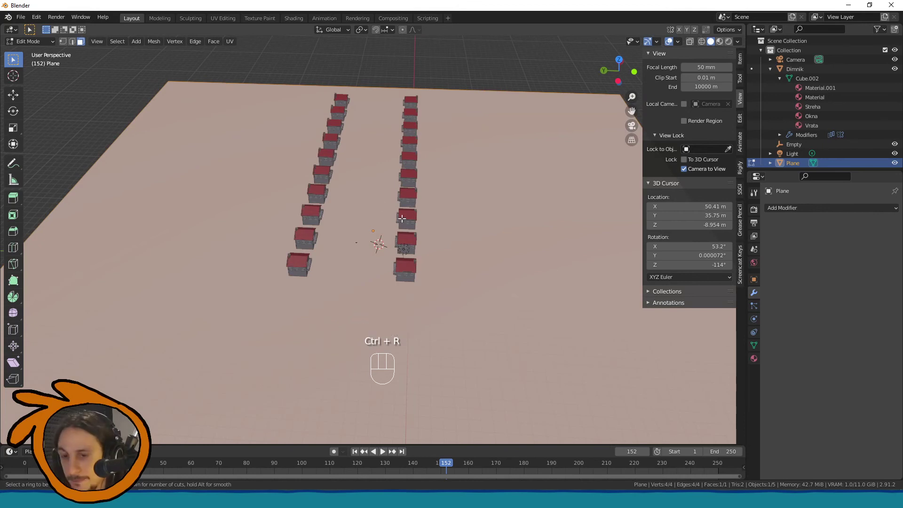
pyautogui.press('KP_1')
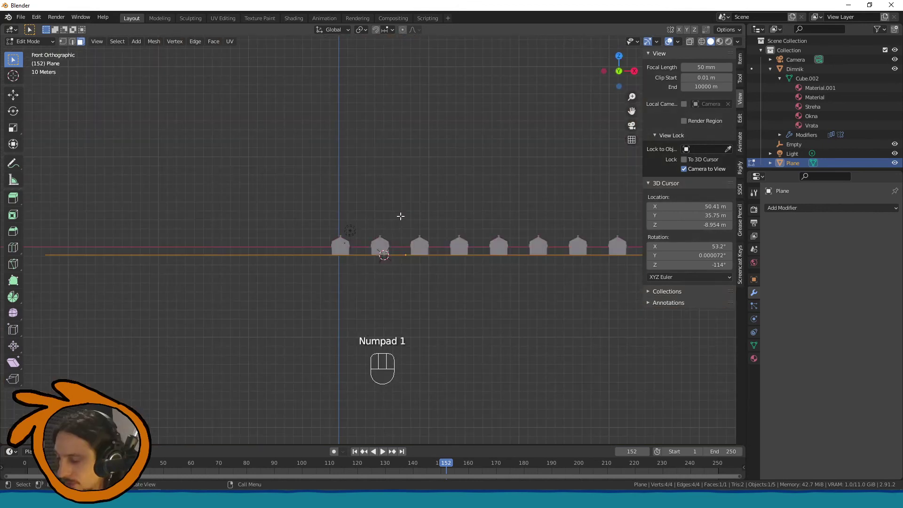
pyautogui.press('KP_7')
pyautogui.scroll(-2, 403, 221)
pyautogui.hotkey('ctrl', 'r')
pyautogui.click(596, 232)
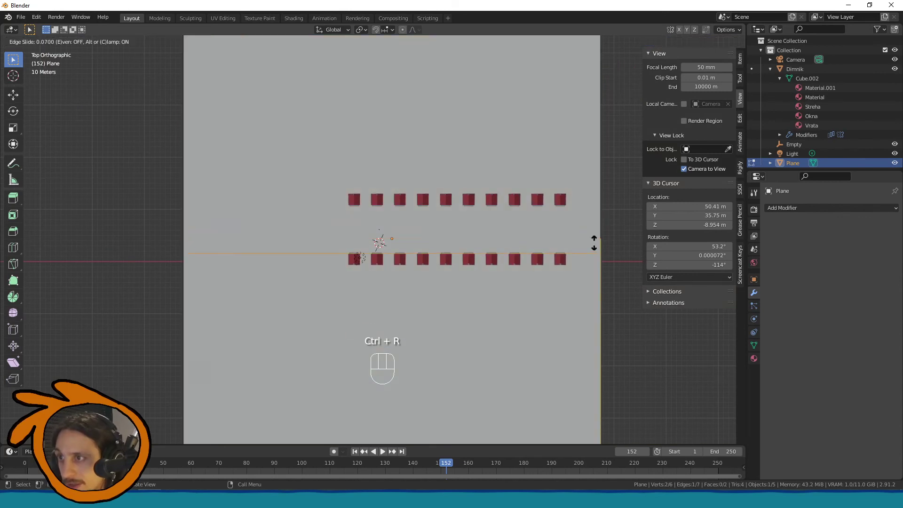
pyautogui.click(593, 240)
pyautogui.hotkey('ctrl', 'r')
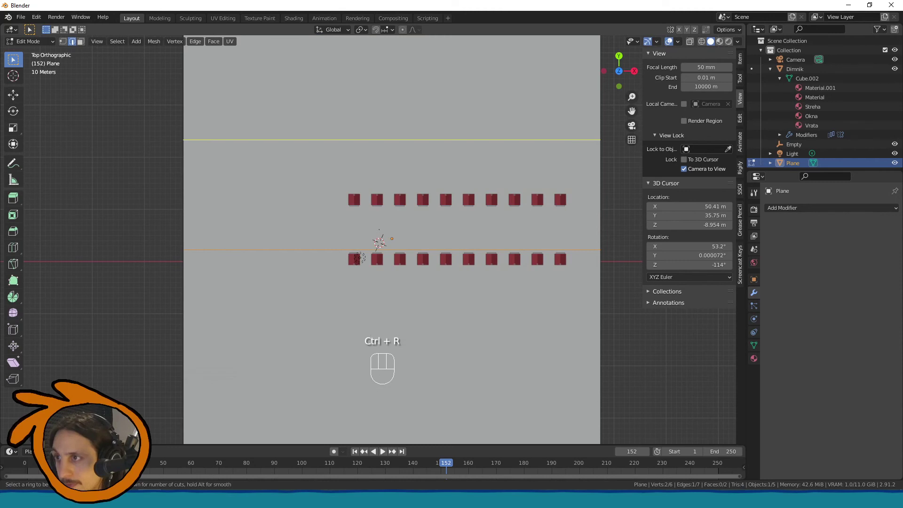
pyautogui.click(597, 202)
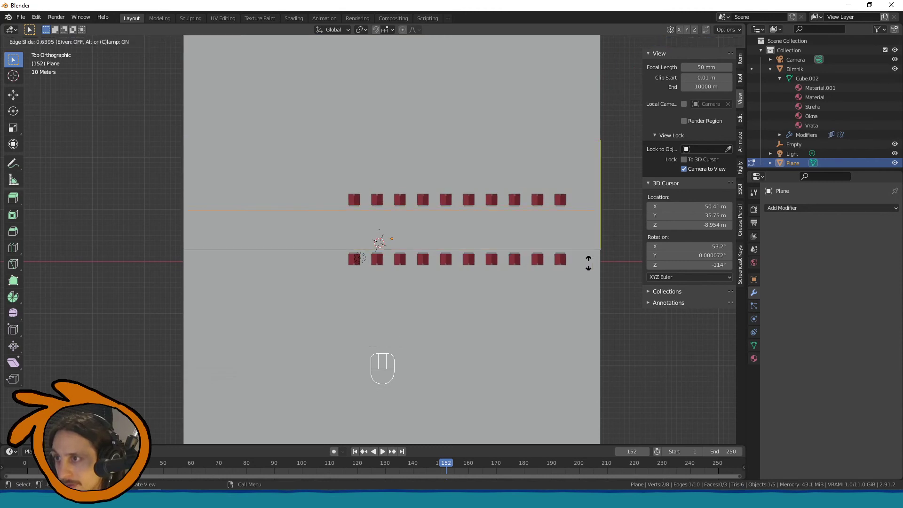
pyautogui.click(576, 249)
# Step: Add two crosswise loop cuts to the ground plane, between the first and second and the second and third house pairs
pyautogui.scroll(1, 551, 210)
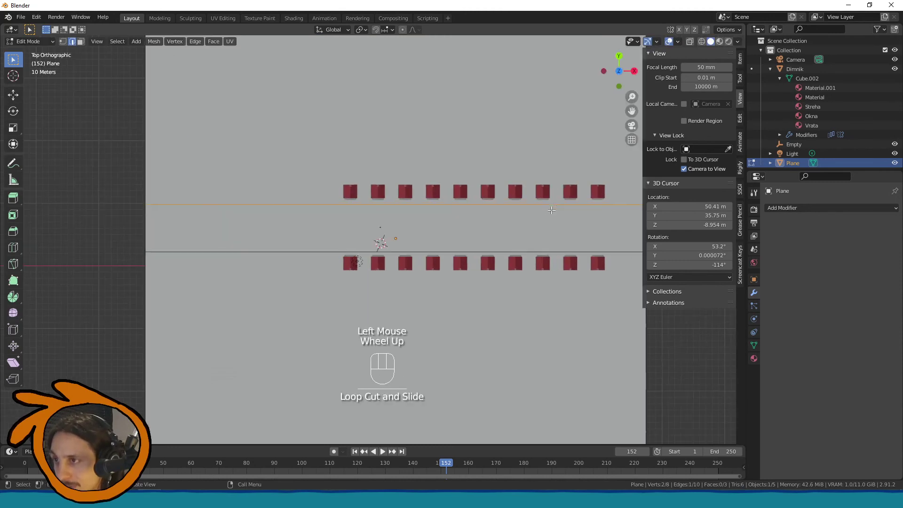
pyautogui.keyDown('shift'); pyautogui.moveTo(577, 222); pyautogui.dragTo(522, 218, button='middle'); pyautogui.keyUp('shift')
pyautogui.hotkey('ctrl', 'r')
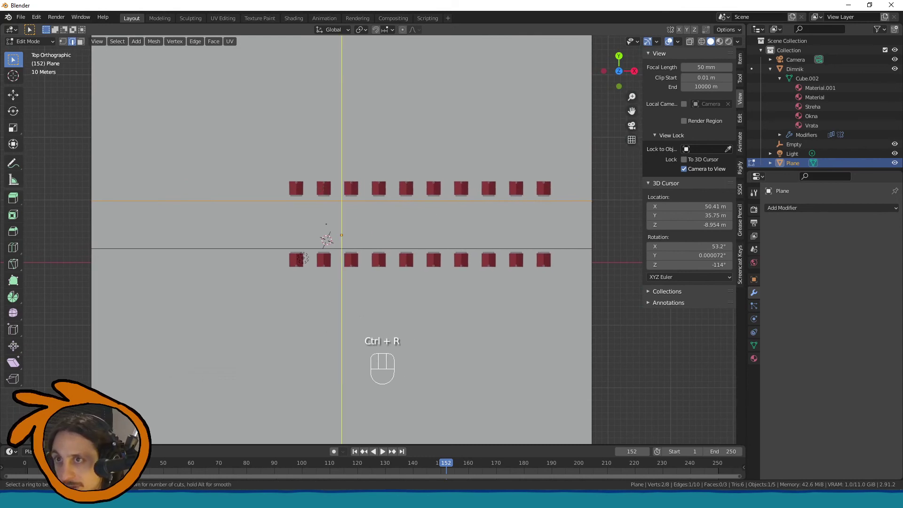
pyautogui.click(316, 198)
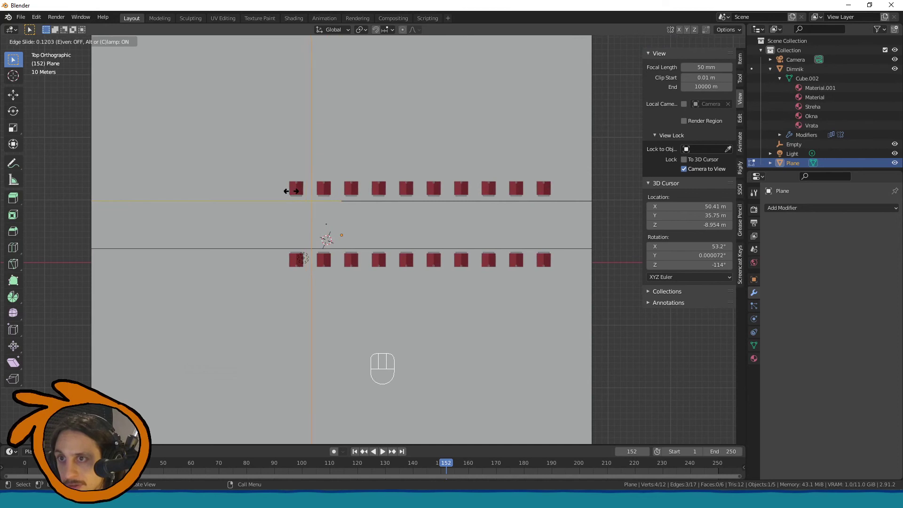
pyautogui.click(291, 191)
pyautogui.hotkey('ctrl', 'r')
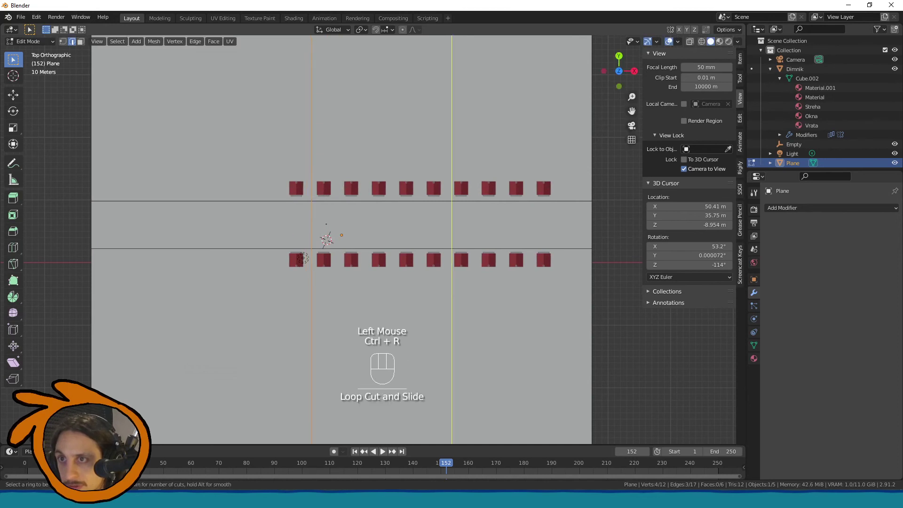
pyautogui.click(275, 188)
pyautogui.click(225, 186)
# Step: Try further loop cuts on the ground plane beyond the second crosswise cut, then undo them
pyautogui.hotkey('ctrl', 'r')
pyautogui.click(345, 187)
pyautogui.hotkey('ctrl', 'z')
pyautogui.hotkey('ctrl', 'z')
pyautogui.press('Escape')
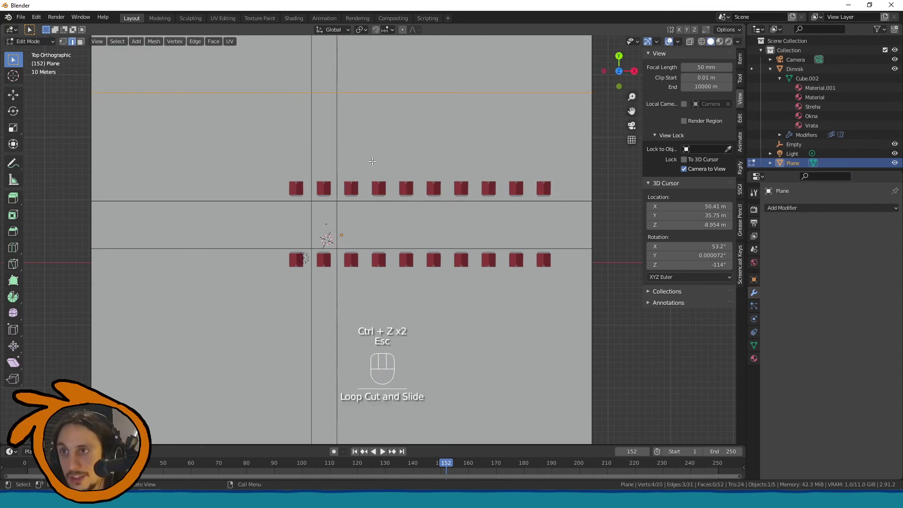
pyautogui.hotkey('ctrl', 'z')
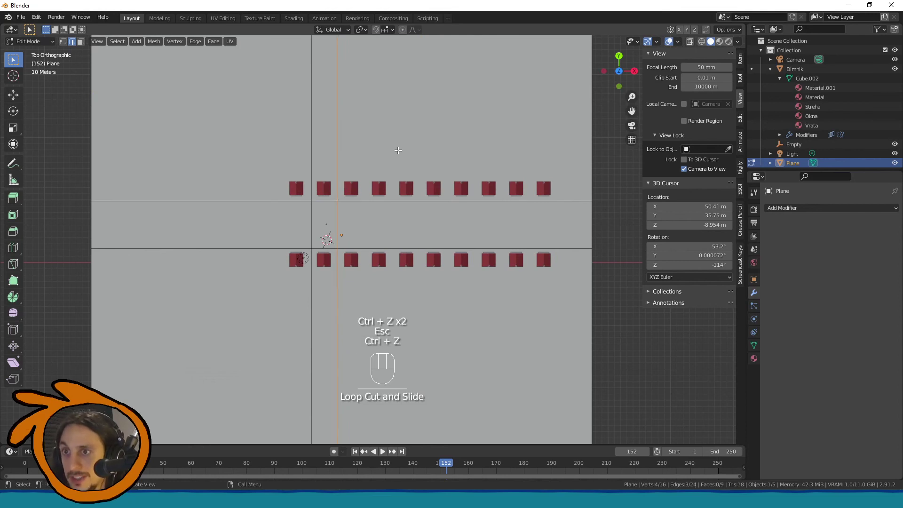
pyautogui.hotkey('ctrl', 'r')
pyautogui.click(363, 185)
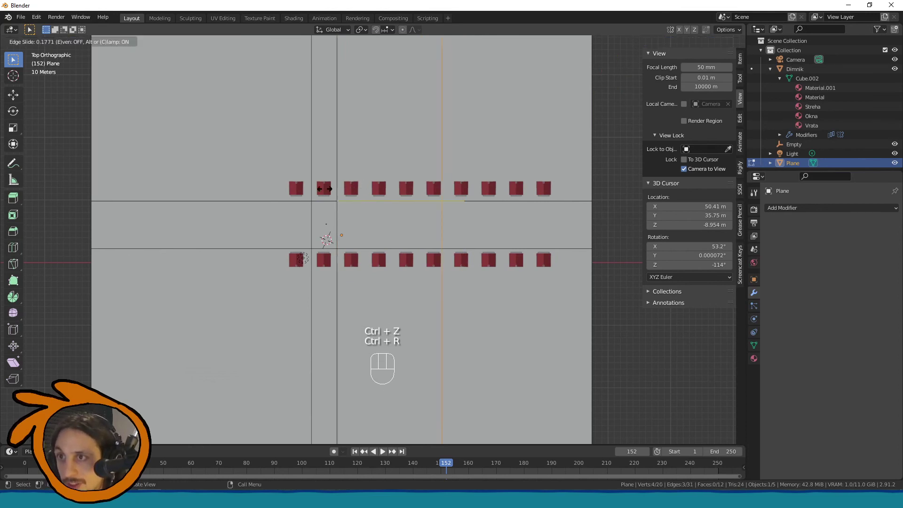
pyautogui.click(257, 189)
pyautogui.hotkey('ctrl', 'r')
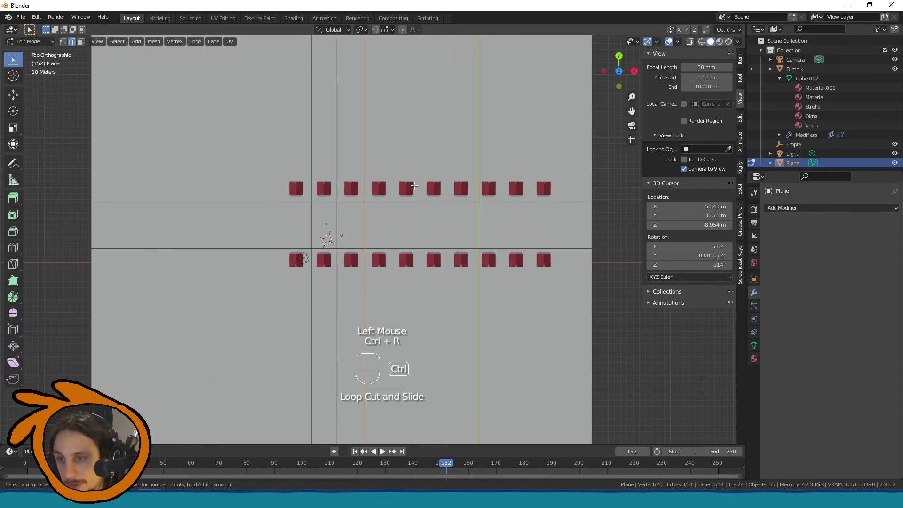
pyautogui.hotkey('ctrl', 'z')
# Step: Add crosswise loop cuts to the ground plane between the third and fourth and the fourth and fifth house pairs
pyautogui.hotkey('ctrl', 'r')
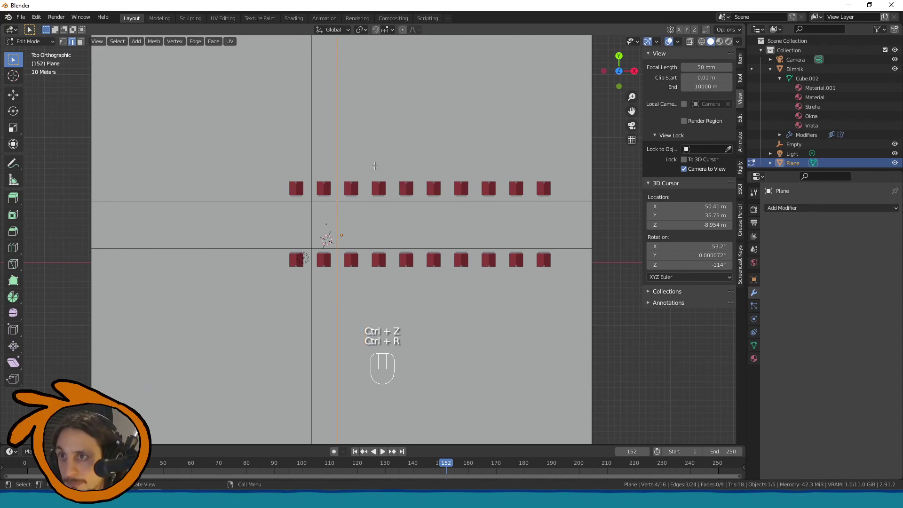
pyautogui.scroll(-2, 406, 183)
pyautogui.hotkey('ctrl', 'r')
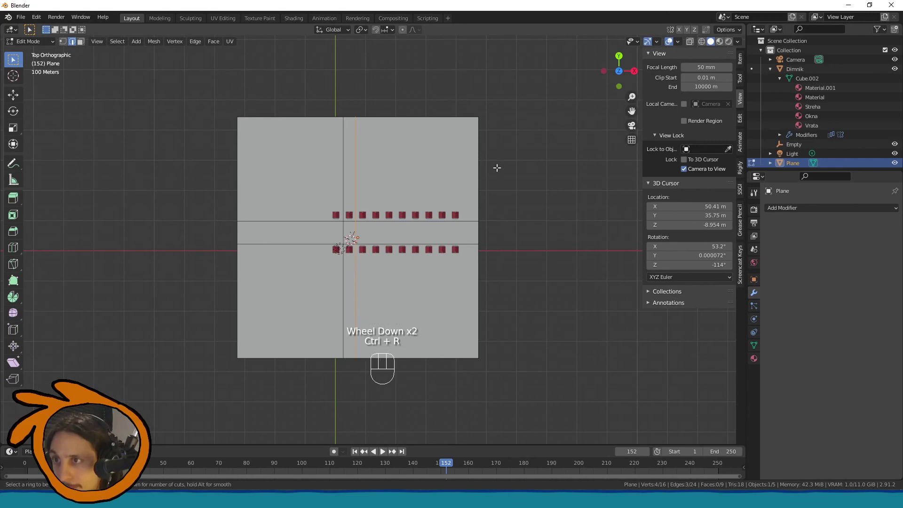
pyautogui.click(403, 228)
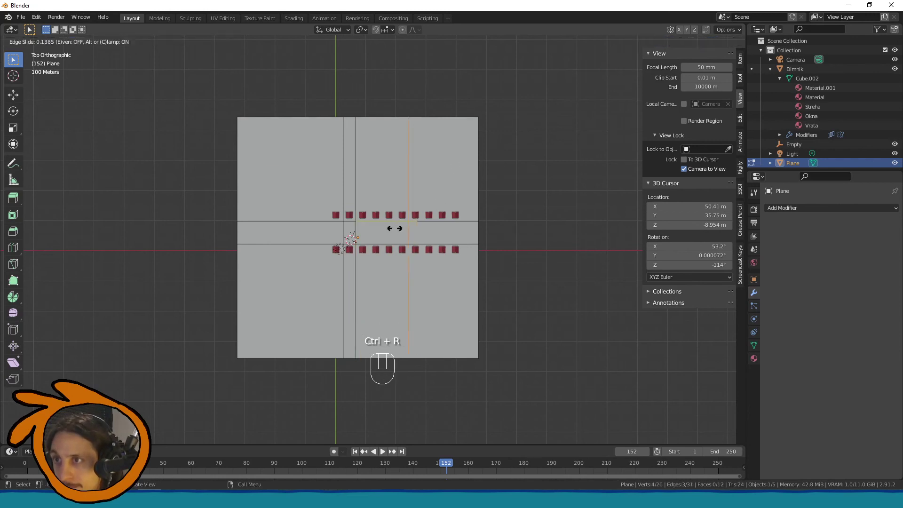
pyautogui.click(355, 229)
pyautogui.hotkey('ctrl', 'r')
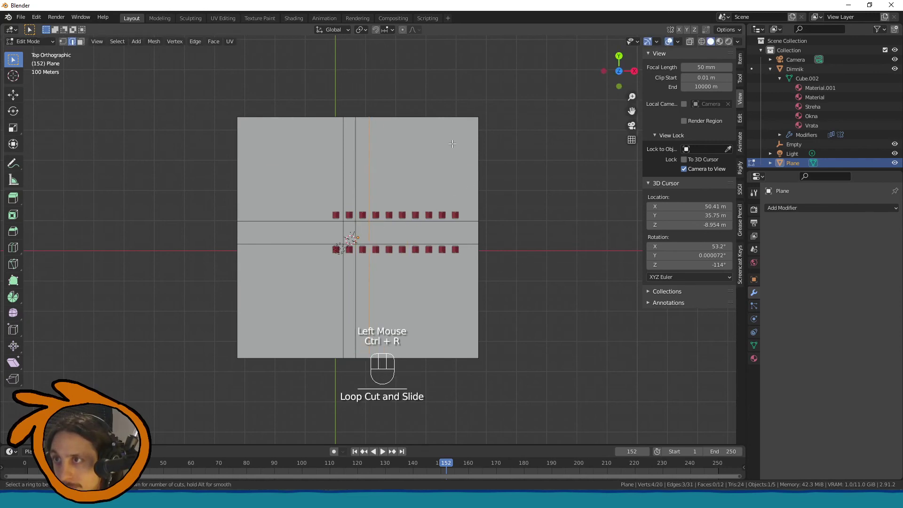
pyautogui.click(444, 122)
pyautogui.click(402, 133)
# Step: Add a crosswise loop cut to the ground plane between the fifth and sixth house pairs
pyautogui.hotkey('ctrl', 'r')
pyautogui.click(413, 127)
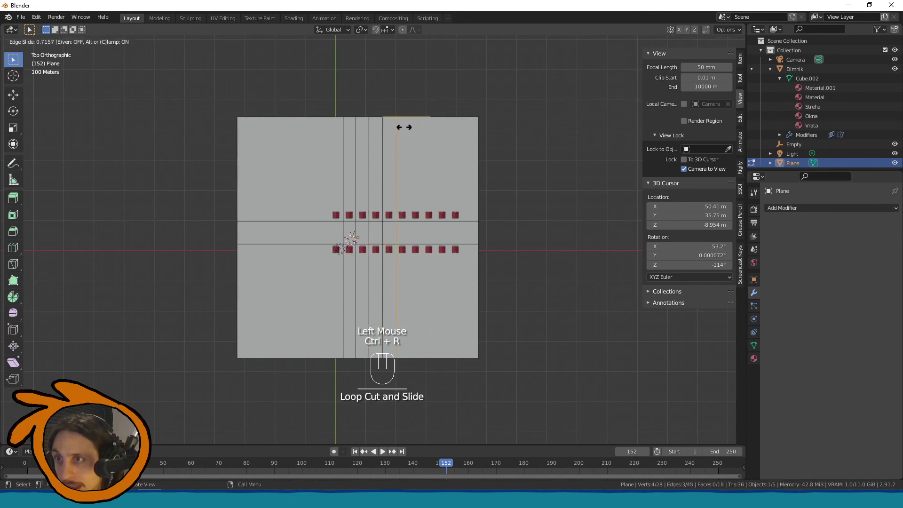
pyautogui.click(403, 127)
# Step: Try a crosswise loop cut between the sixth and seventh house pairs, then undo it
pyautogui.hotkey('ctrl', 'r')
pyautogui.click(426, 129)
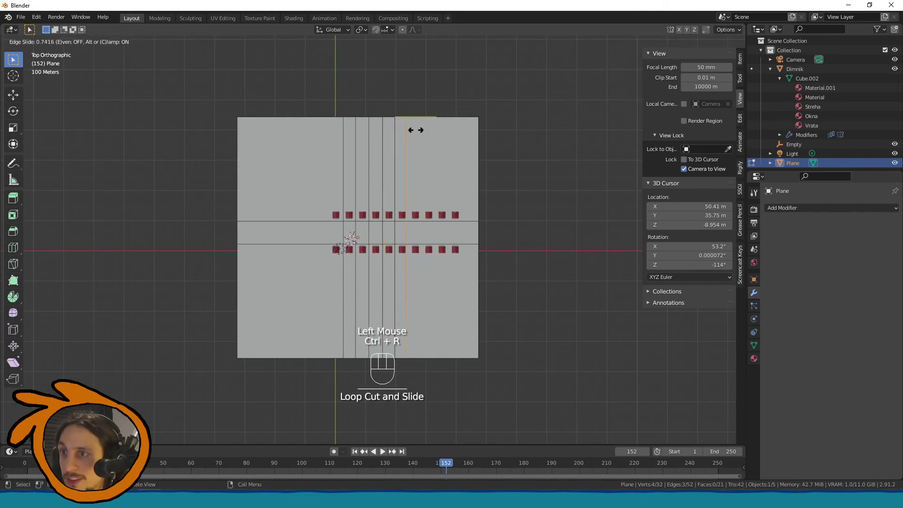
pyautogui.click(420, 133)
pyautogui.hotkey('ctrl', 'z')
# Step: Add crosswise loop cuts to the ground plane between the sixth and seventh and the seventh and eighth house pairs
pyautogui.hotkey('ctrl', 'r')
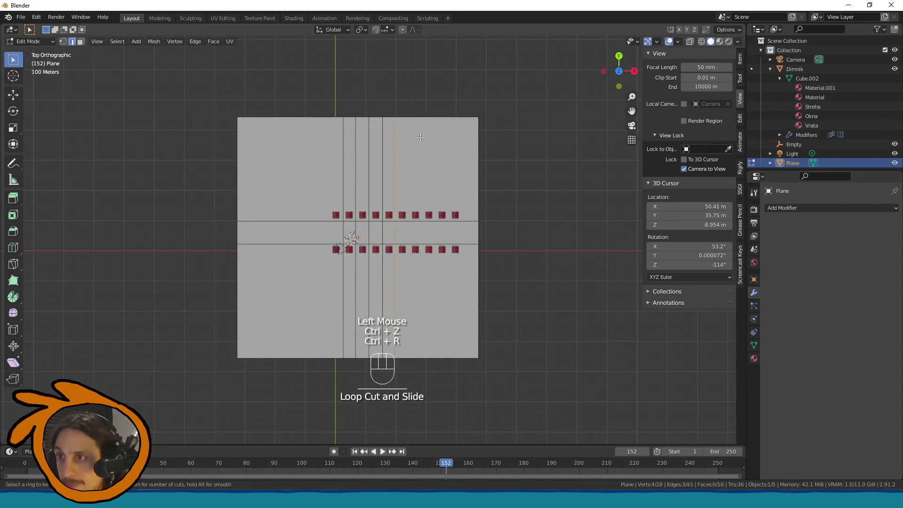
pyautogui.click(427, 135)
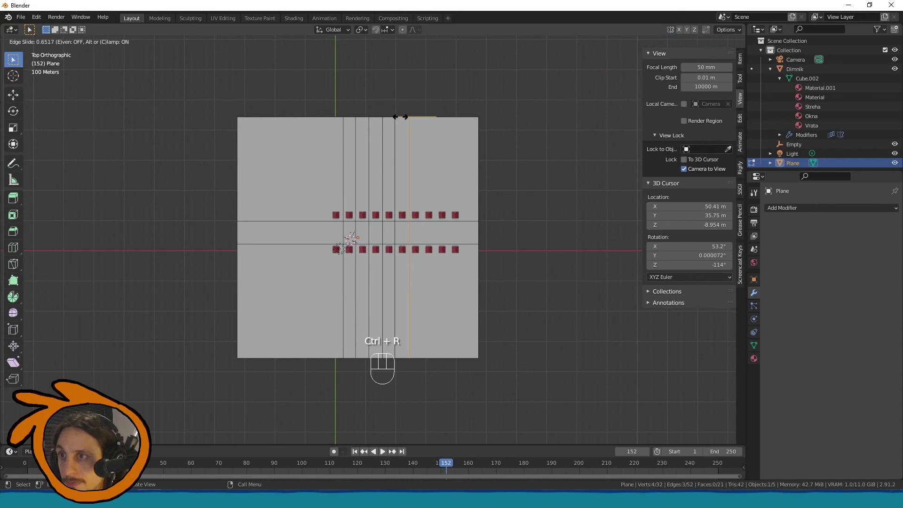
pyautogui.click(400, 116)
pyautogui.hotkey('ctrl', 'r')
pyautogui.click(419, 125)
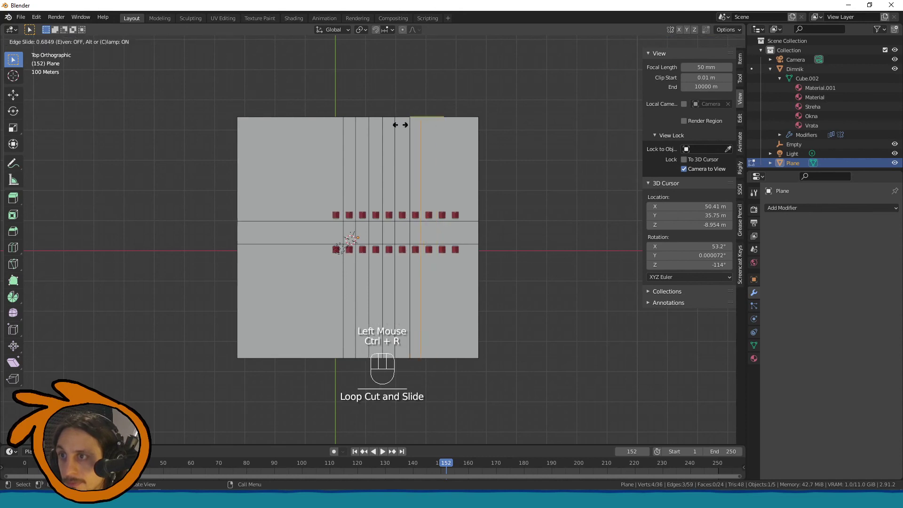
pyautogui.click(402, 126)
# Step: Add crosswise loop cuts to the ground plane between the eighth and ninth and the ninth and tenth house pairs
pyautogui.hotkey('ctrl', 'r')
pyautogui.click(426, 121)
pyautogui.click(416, 123)
pyautogui.hotkey('ctrl', 'r')
pyautogui.click(450, 124)
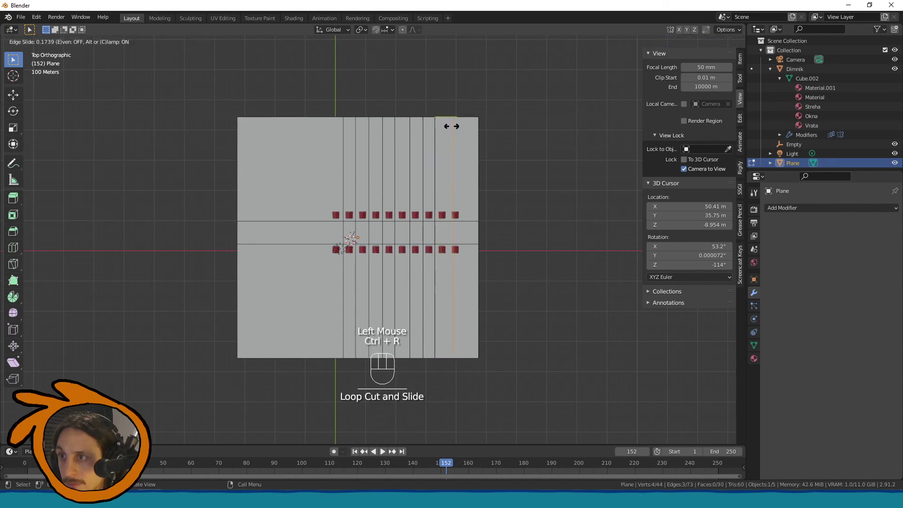
pyautogui.click(447, 126)
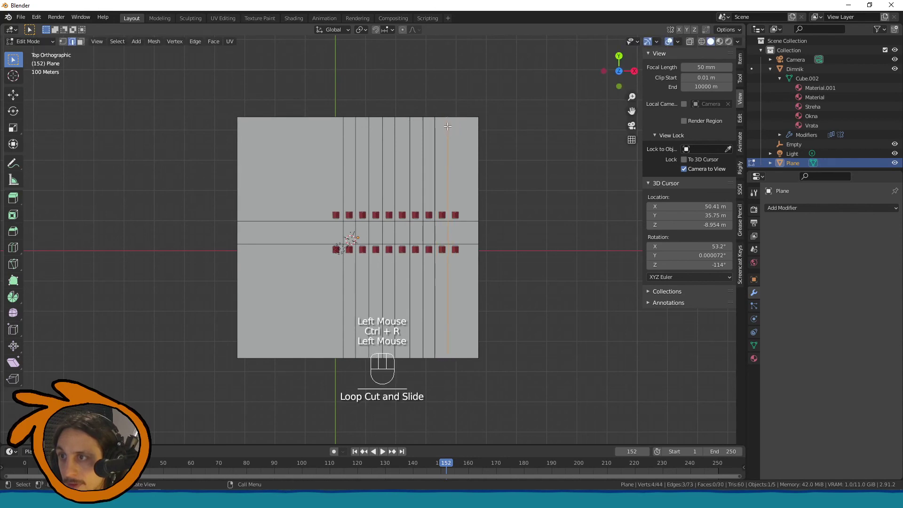
# Step: Bevel the nine crosswise edges on the positive-Y side of the street into narrow strips between the plots
pyautogui.click(447, 155)
pyautogui.keyDown('shift'); pyautogui.click(434, 158); pyautogui.keyUp('shift')
pyautogui.keyDown('shift'); pyautogui.click(422, 159); pyautogui.keyUp('shift')
pyautogui.keyDown('shift'); pyautogui.click(410, 159); pyautogui.keyUp('shift')
pyautogui.keyDown('shift'); pyautogui.click(395, 159); pyautogui.keyUp('shift')
pyautogui.keyDown('shift'); pyautogui.click(380, 158); pyautogui.keyUp('shift')
pyautogui.keyDown('shift'); pyautogui.click(368, 157); pyautogui.keyUp('shift')
pyautogui.keyDown('shift'); pyautogui.click(355, 161); pyautogui.keyUp('shift')
pyautogui.keyDown('shift'); pyautogui.click(343, 164); pyautogui.keyUp('shift')
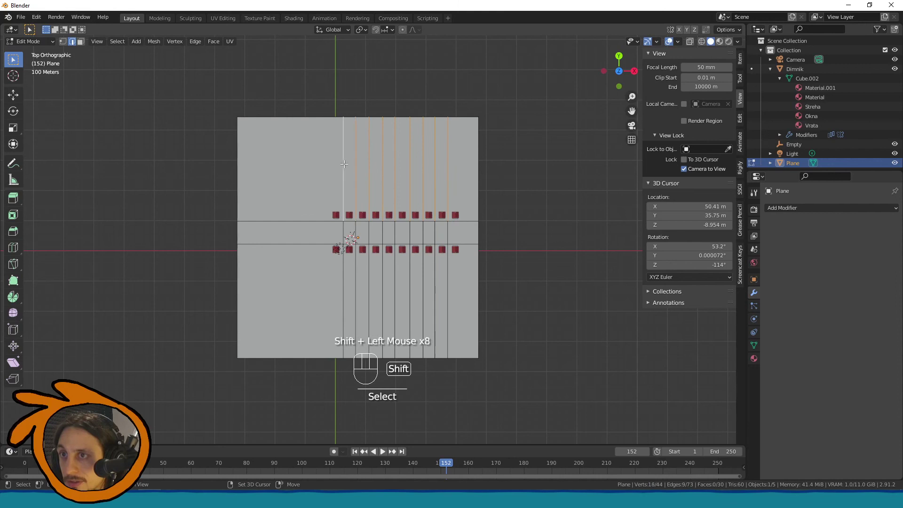
pyautogui.hotkey('ctrl', 'b')
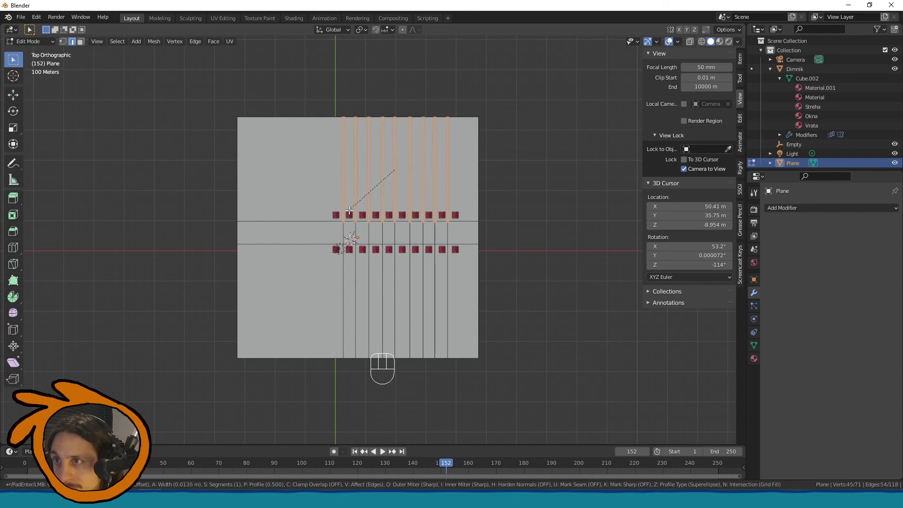
pyautogui.click(350, 210)
# Step: Add all street faces between the house rows to the strip selection, extrude them down about 2.6 m and leave Edit Mode
pyautogui.scroll(2, 353, 210)
pyautogui.moveTo(352, 209); pyautogui.dragTo(329, 136, button='middle')
pyautogui.scroll(2, 394, 224)
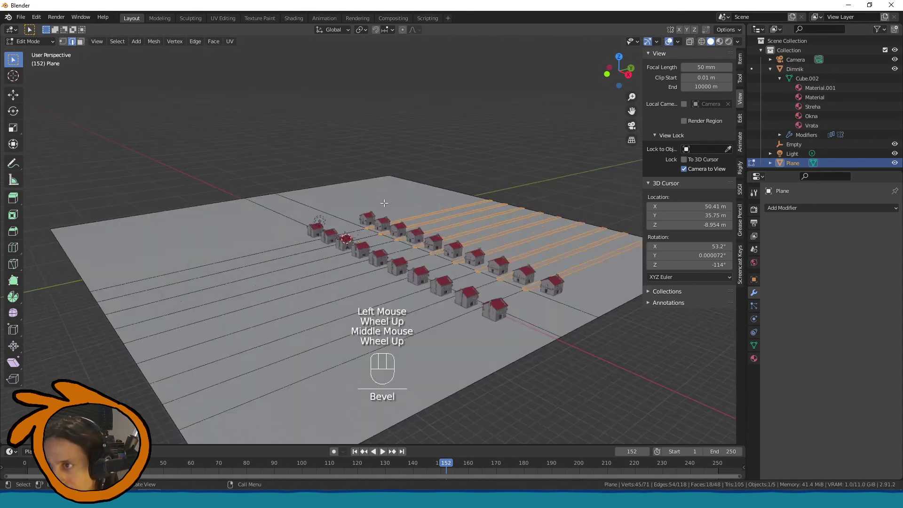
pyautogui.moveTo(423, 241); pyautogui.dragTo(399, 265, button='middle')
pyautogui.keyDown('shift'); pyautogui.click(464, 378); pyautogui.keyUp('shift')
pyautogui.press('3')
pyautogui.keyDown('shift'); pyautogui.click(472, 399); pyautogui.keyUp('shift')
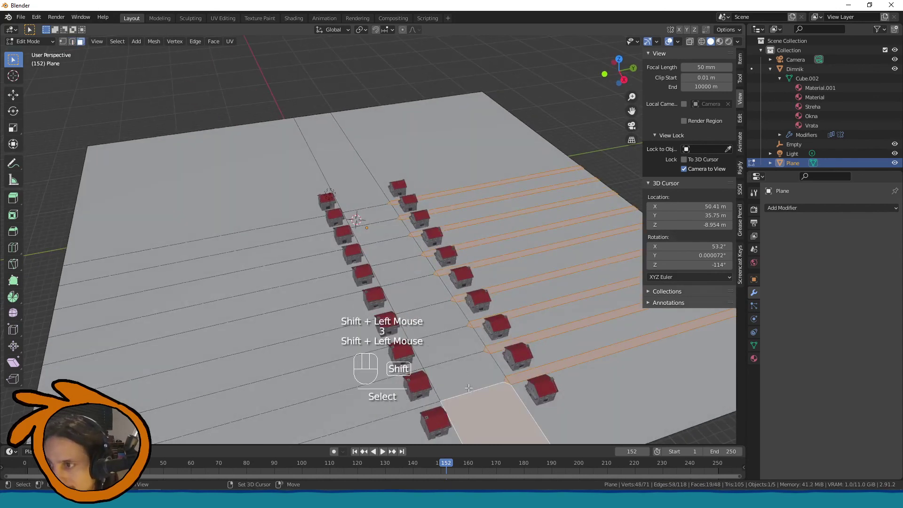
pyautogui.keyDown('shift'); pyautogui.click(451, 348); pyautogui.keyUp('shift')
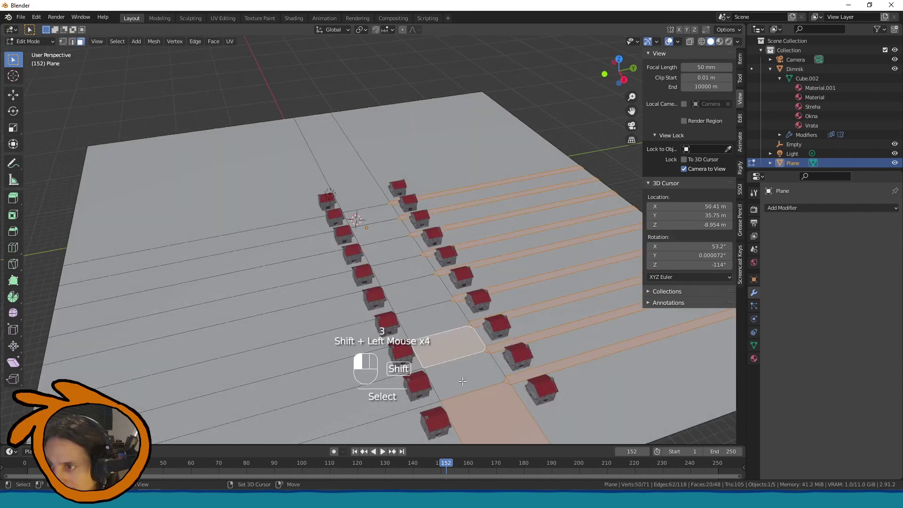
pyautogui.keyDown('shift'); pyautogui.click(424, 315); pyautogui.keyUp('shift')
pyautogui.keyDown('shift'); pyautogui.click(414, 289); pyautogui.keyUp('shift')
pyautogui.keyDown('shift'); pyautogui.click(402, 269); pyautogui.keyUp('shift')
pyautogui.keyDown('shift'); pyautogui.click(391, 250); pyautogui.keyUp('shift')
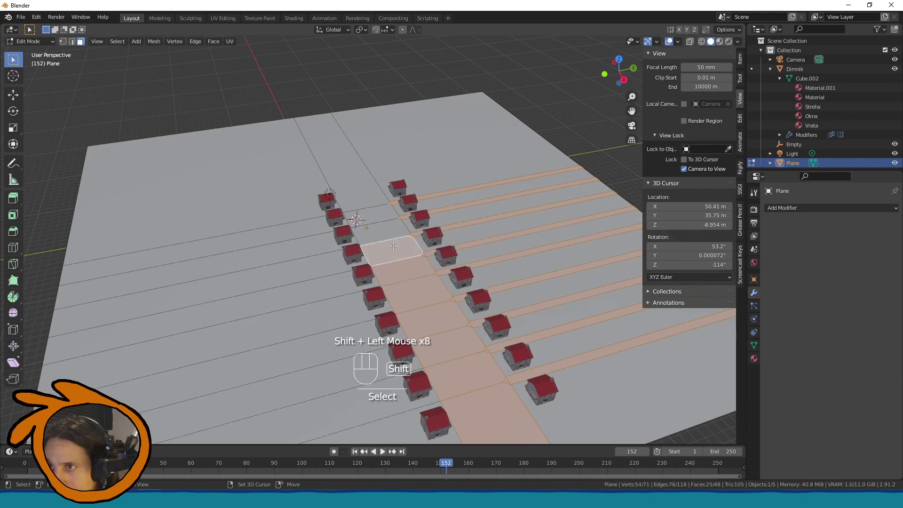
pyautogui.moveTo(377, 220); pyautogui.dragTo(381, 209, button='middle')
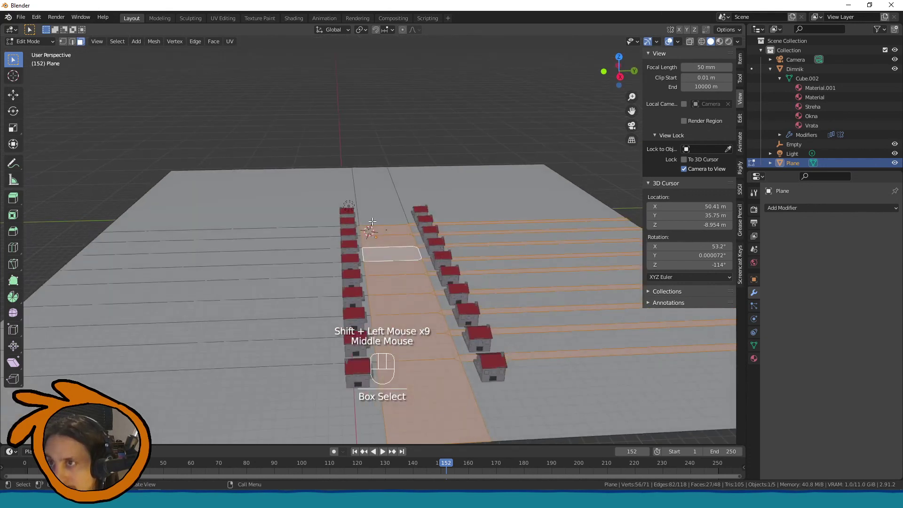
pyautogui.keyDown('shift'); pyautogui.click(381, 208); pyautogui.keyUp('shift')
pyautogui.press('e')
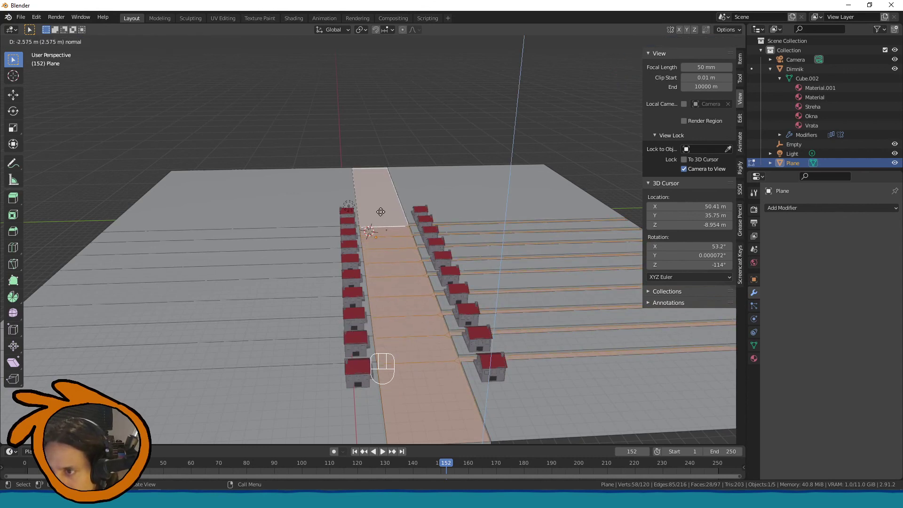
pyautogui.click(381, 212)
pyautogui.moveTo(380, 213); pyautogui.dragTo(558, 232, button='middle')
pyautogui.press('Tab')
# Step: Show the viewport in rendered shading and move the light to about X 100 m, Y 21 m, Z 51 m
pyautogui.scroll(1, 391, 221)
pyautogui.scroll(1, 408, 228)
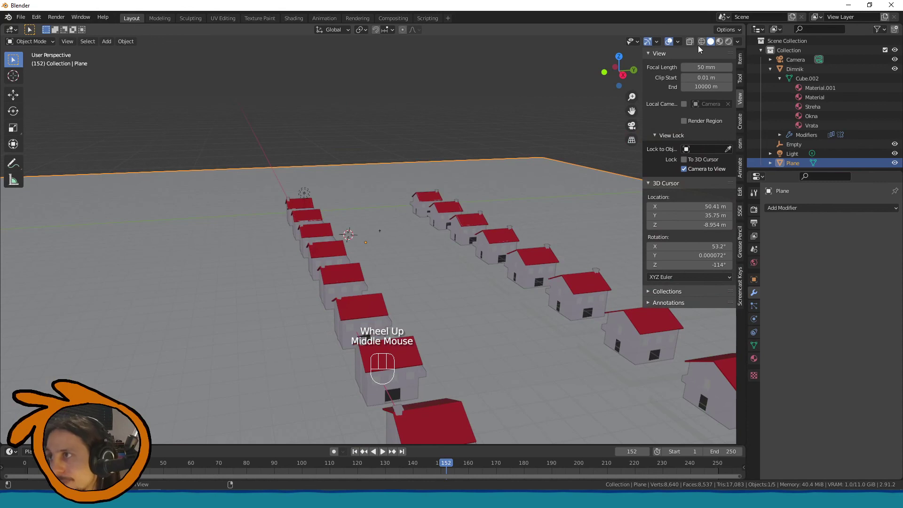
pyautogui.click(728, 41)
pyautogui.moveTo(440, 179)
pyautogui.mouseDown(button='middle')
pyautogui.moveTo(396, 165)
pyautogui.moveTo(409, 165)
pyautogui.moveTo(371, 209)
pyautogui.moveTo(447, 256)
pyautogui.mouseUp(button='middle')
pyautogui.click(344, 229)
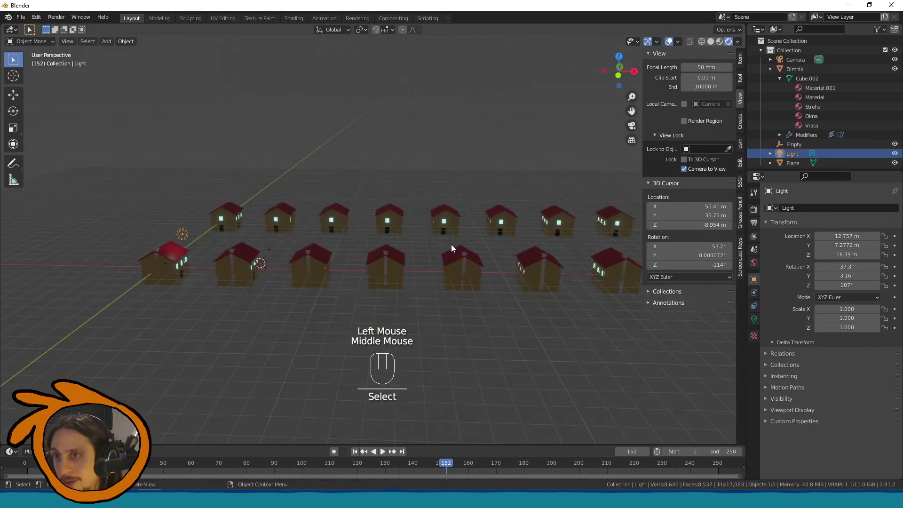
pyautogui.press('g')
pyautogui.click(608, 179)
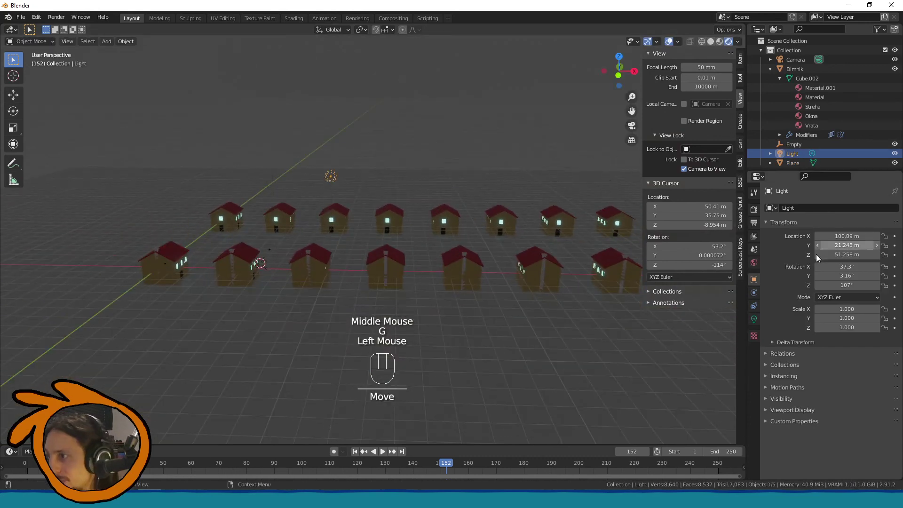
# Step: Set the point light's power to 100000 W and move the light higher, toward the far side of the street
pyautogui.click(753, 319)
pyautogui.click(839, 269)
pyautogui.click(840, 270)
pyautogui.click(826, 270)
pyautogui.moveTo(500, 273); pyautogui.dragTo(385, 256, button='middle')
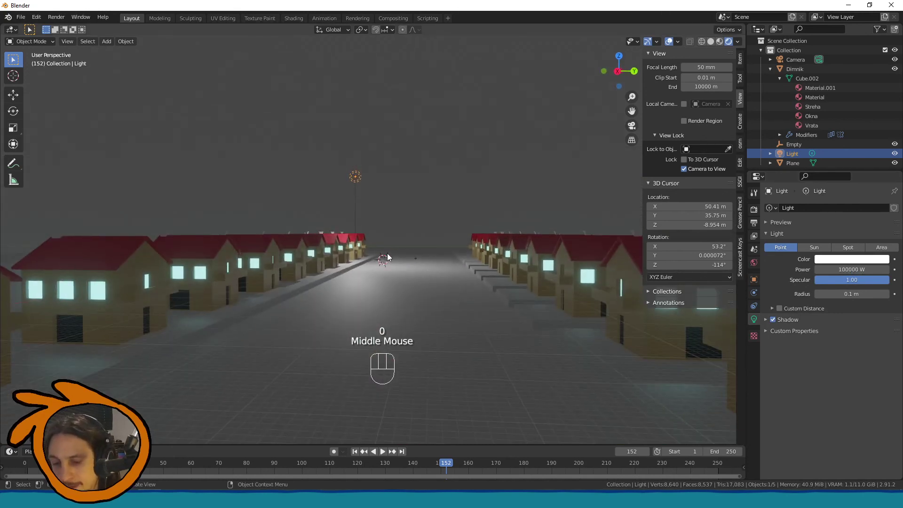
pyautogui.press('g')
pyautogui.click(485, 186)
# Step: Try a bright teal and a light grey as the world background color
pyautogui.click(754, 263)
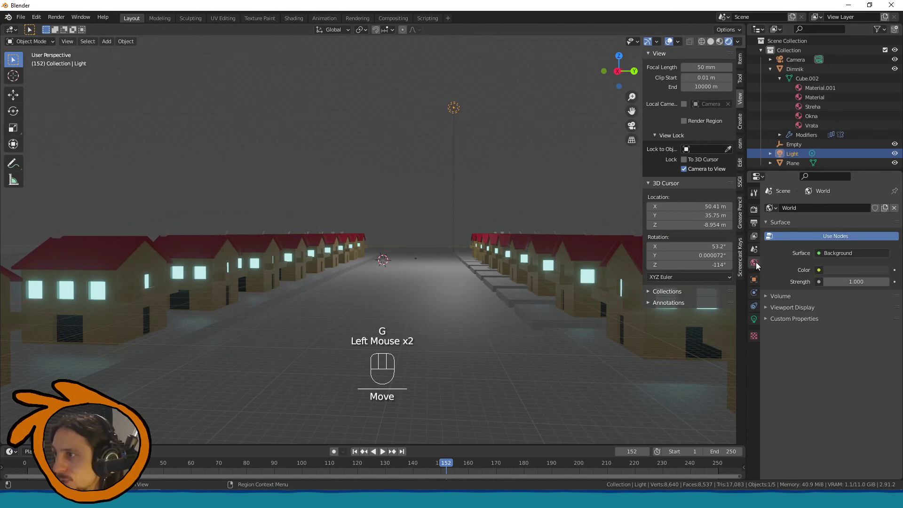
pyautogui.click(833, 270)
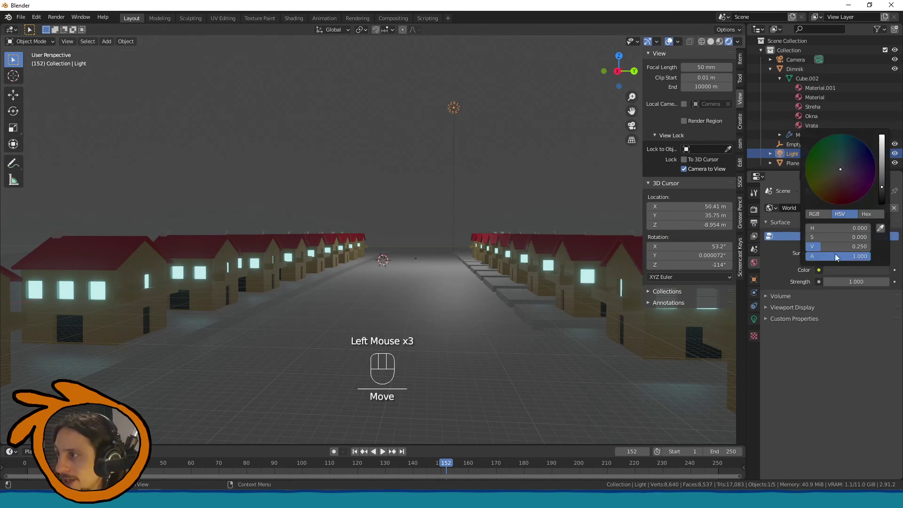
pyautogui.click(841, 148)
pyautogui.moveTo(882, 176); pyautogui.dragTo(882, 156)
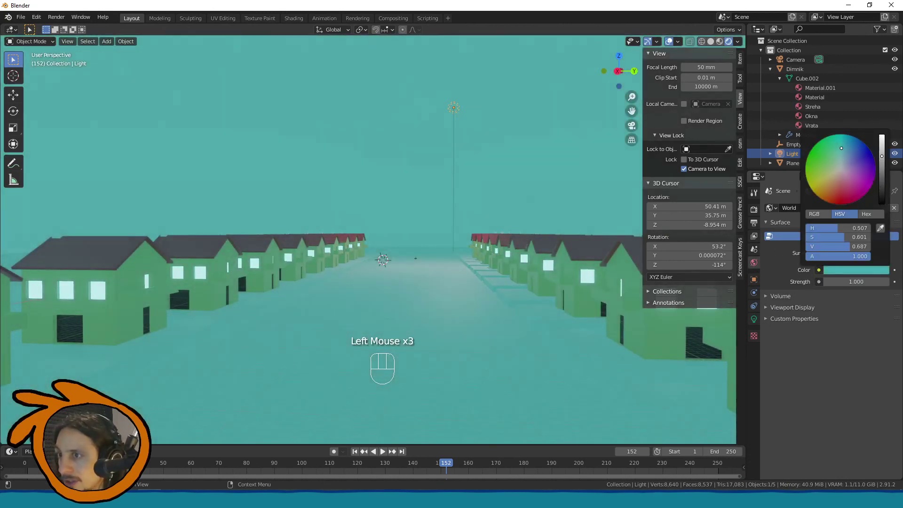
pyautogui.click(842, 168)
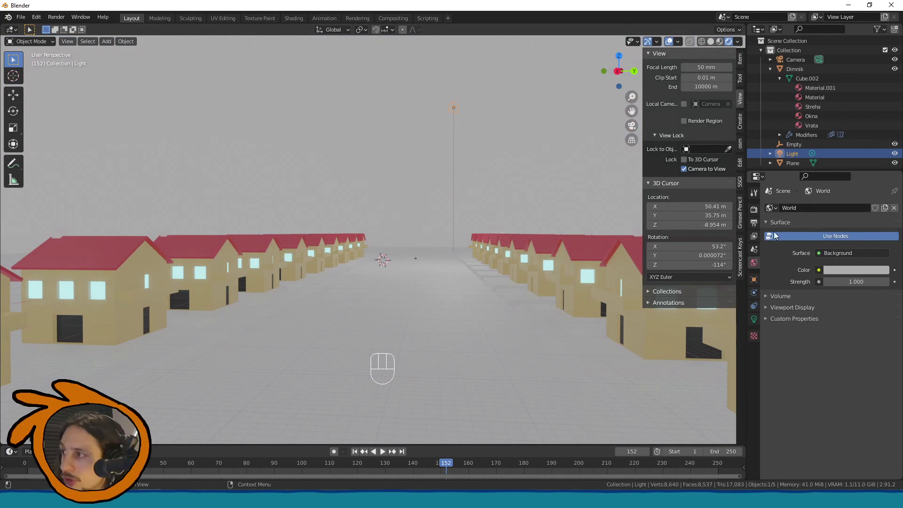
# Step: Use a Sky Texture of type Hosek / Wilkie for the world color and rotate its sun direction low to the side
pyautogui.click(819, 270)
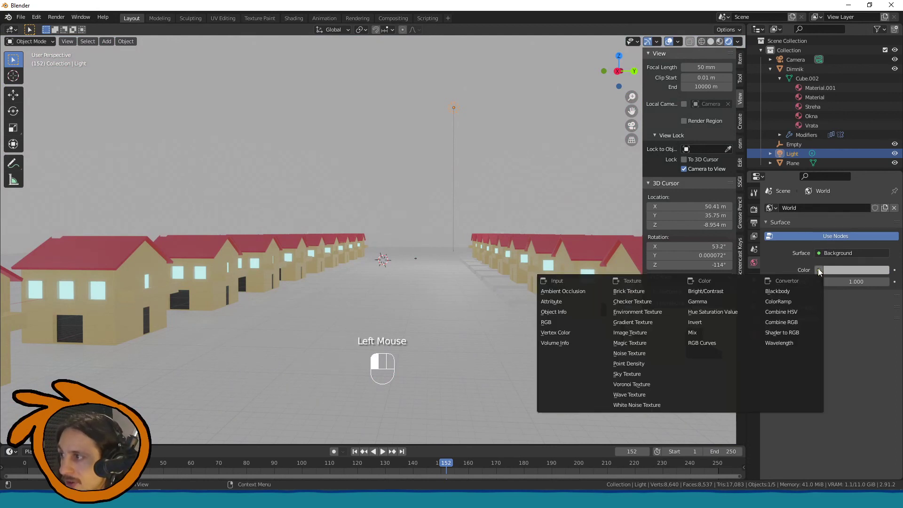
pyautogui.click(665, 371)
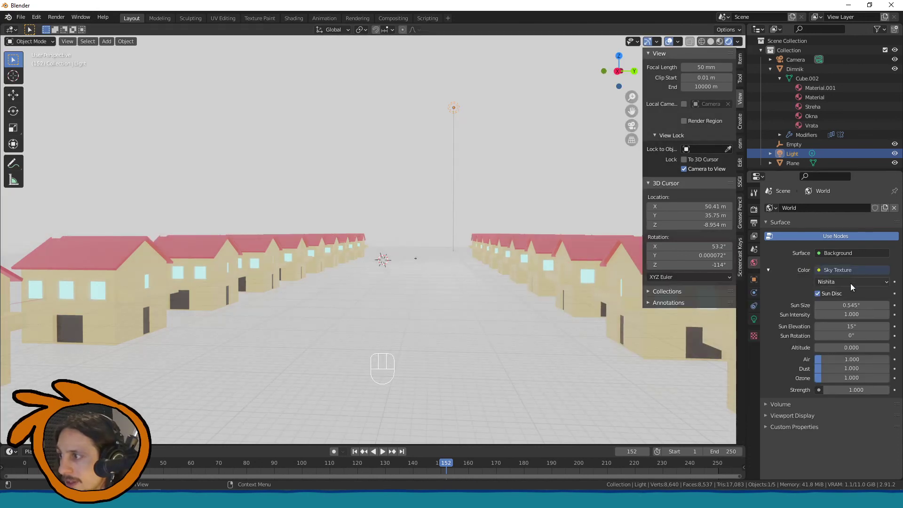
pyautogui.click(850, 282)
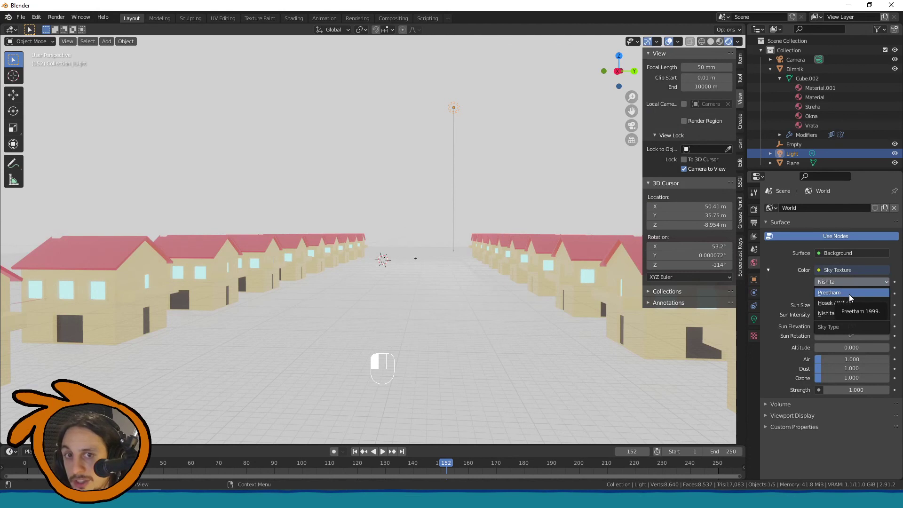
pyautogui.click(848, 294)
pyautogui.click(850, 282)
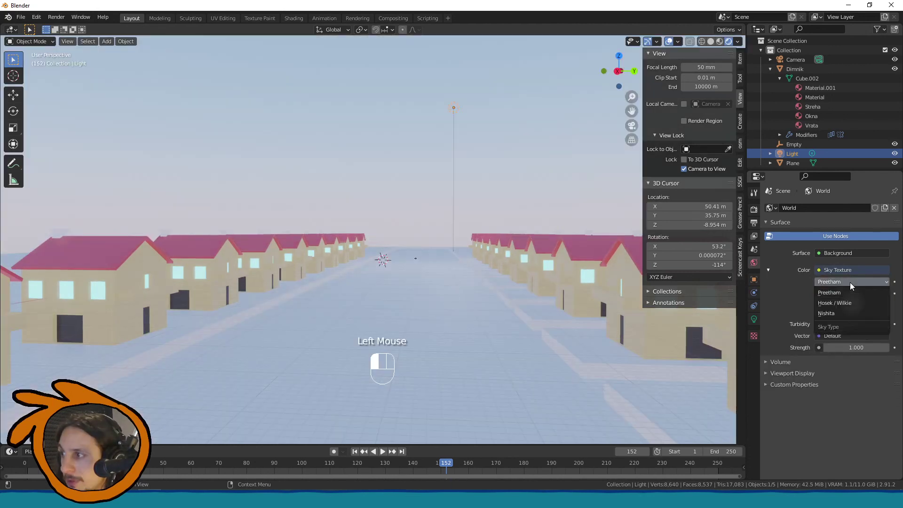
pyautogui.click(849, 304)
pyautogui.click(843, 300)
pyautogui.moveTo(825, 283); pyautogui.dragTo(777, 269)
# Step: Look through the camera and swing it back until one whole house fits in the frame
pyautogui.moveTo(419, 226); pyautogui.dragTo(424, 232, button='middle')
pyautogui.keyDown('shift'); pyautogui.moveTo(425, 263); pyautogui.dragTo(427, 263, button='middle'); pyautogui.keyUp('shift')
pyautogui.press('KP_0')
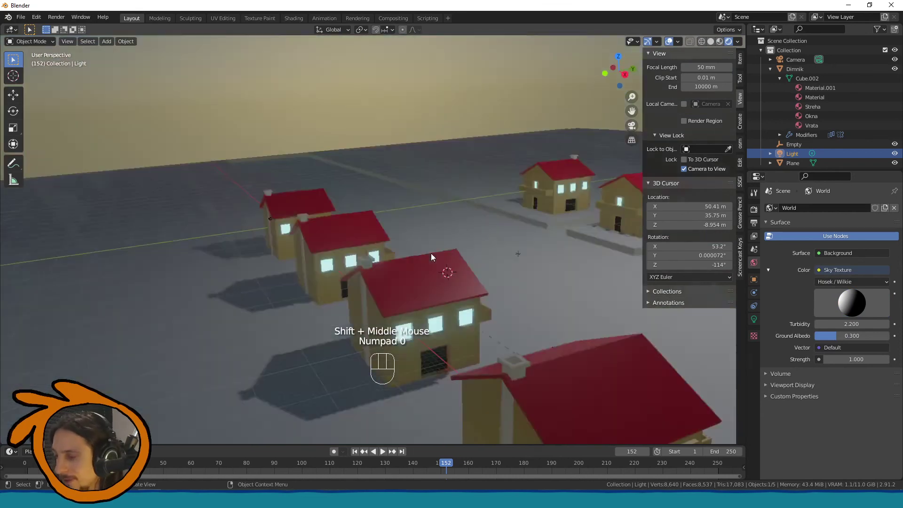
pyautogui.scroll(-1, 430, 250)
pyautogui.scroll(-8, 429, 243)
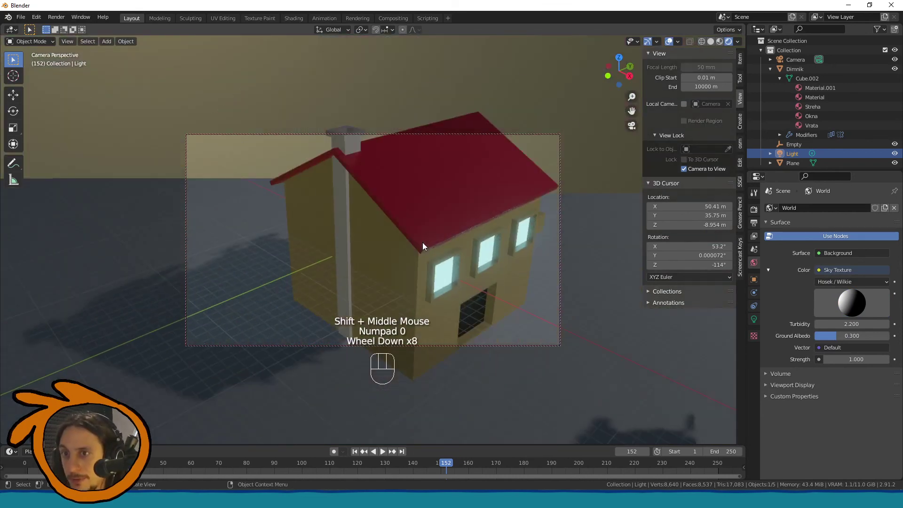
pyautogui.moveTo(475, 266); pyautogui.dragTo(626, 97, button='middle')
pyautogui.scroll(-2, 461, 238)
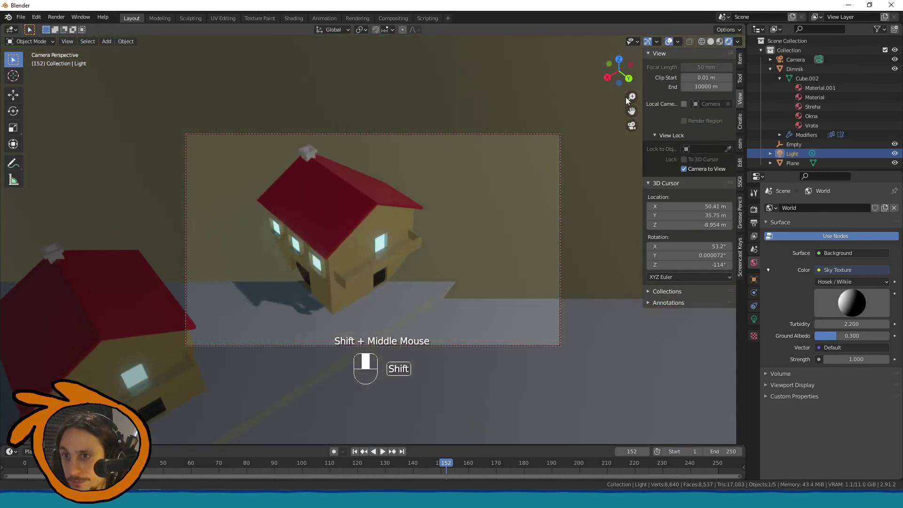
# Step: Select the camera and set its clip end distance to 100000 m
pyautogui.click(795, 60)
pyautogui.click(753, 318)
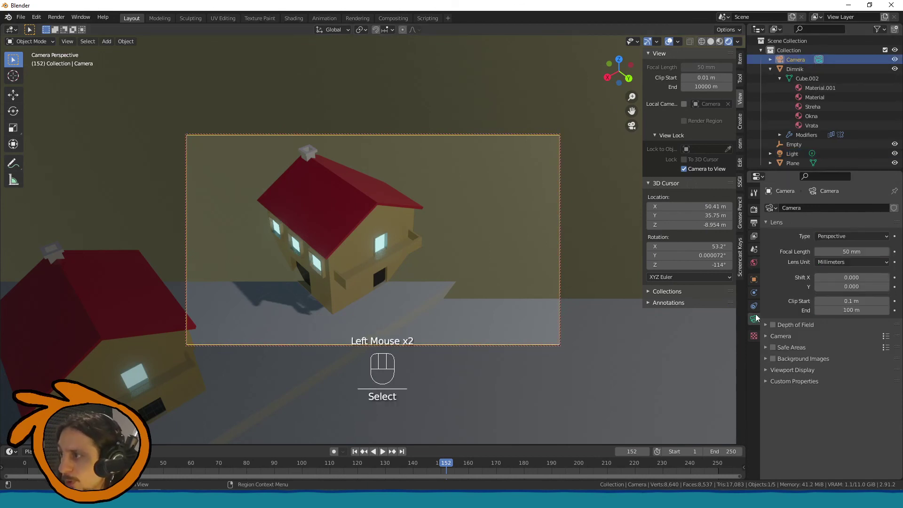
pyautogui.click(844, 309)
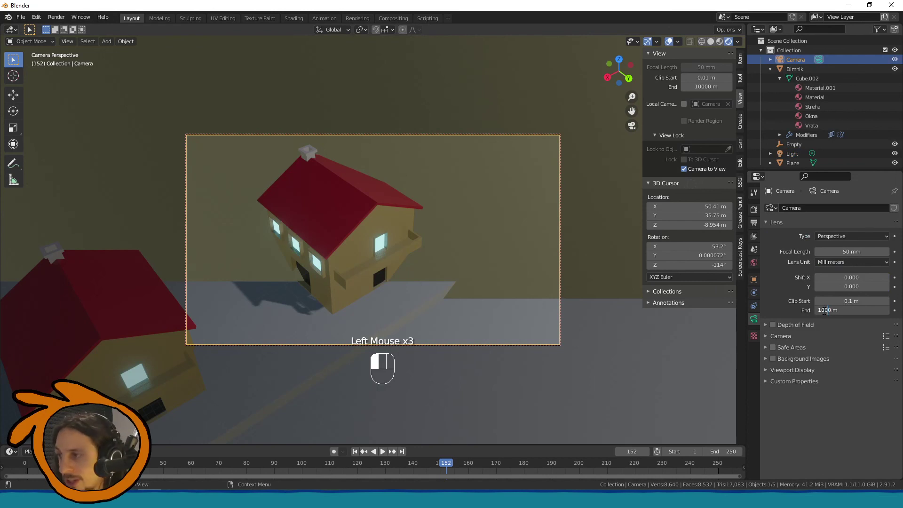
# Step: Reframe the camera to look down the street past the nearest house and render a test image
pyautogui.moveTo(407, 223); pyautogui.dragTo(404, 270, button='middle')
pyautogui.scroll(-3, 382, 256)
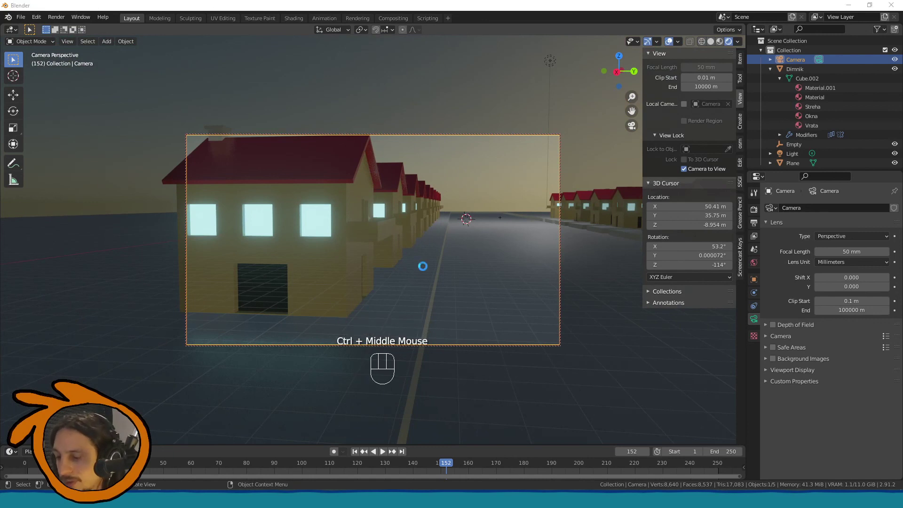
pyautogui.press('F12')
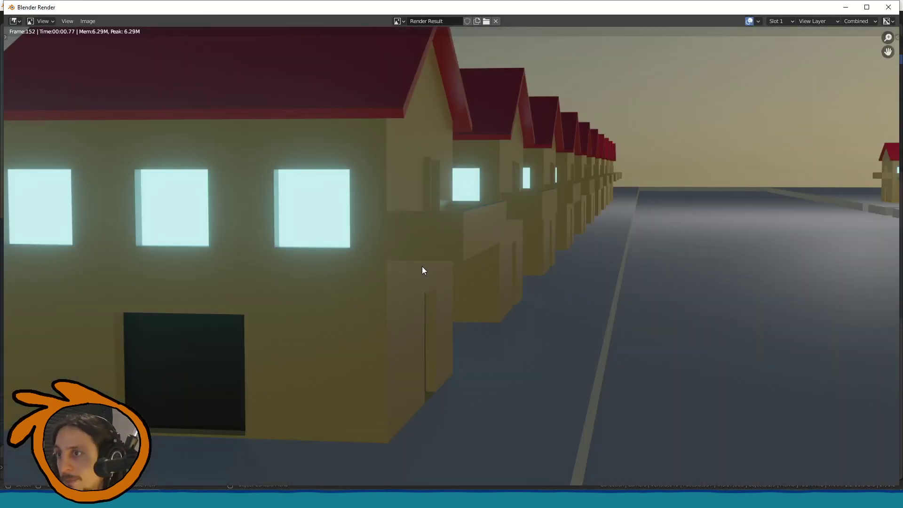
pyautogui.click(889, 7)
# Step: Enable Freestyle in the render settings and render the street with the camera turned toward the opposite house row
pyautogui.click(753, 193)
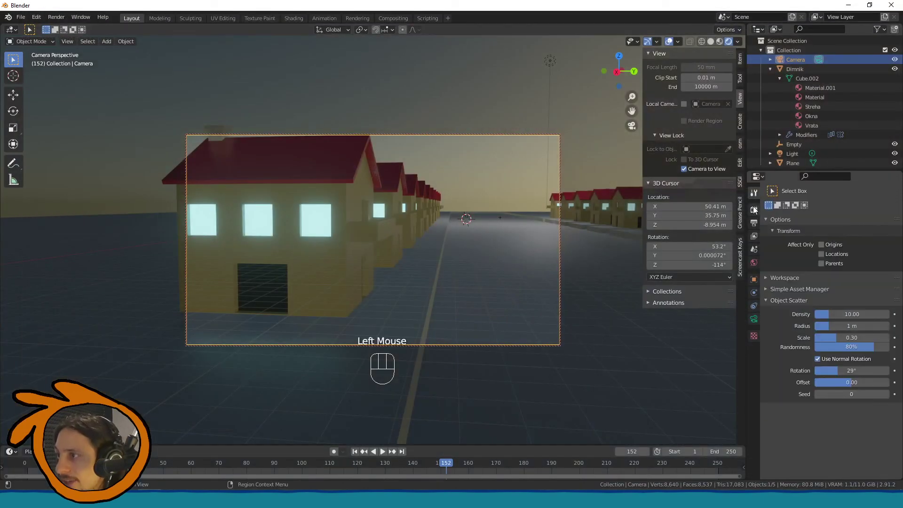
pyautogui.click(754, 209)
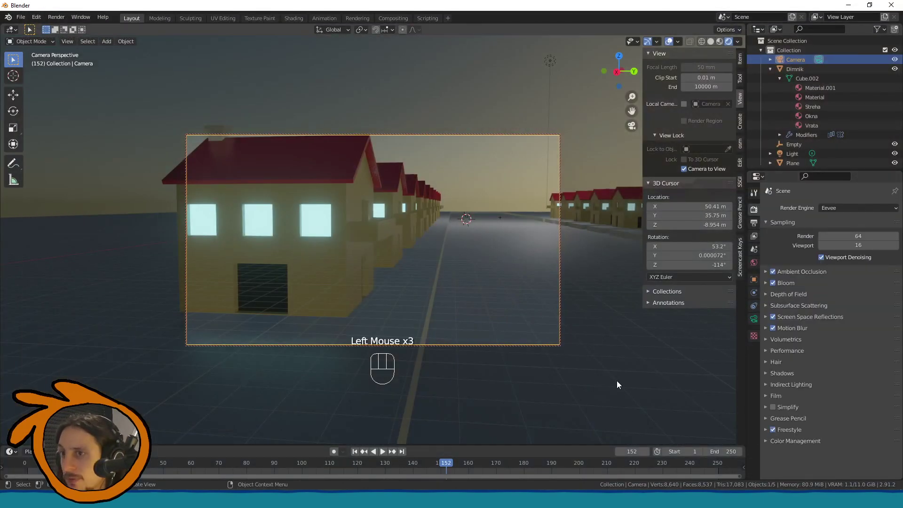
pyautogui.moveTo(557, 327); pyautogui.dragTo(358, 312, button='middle')
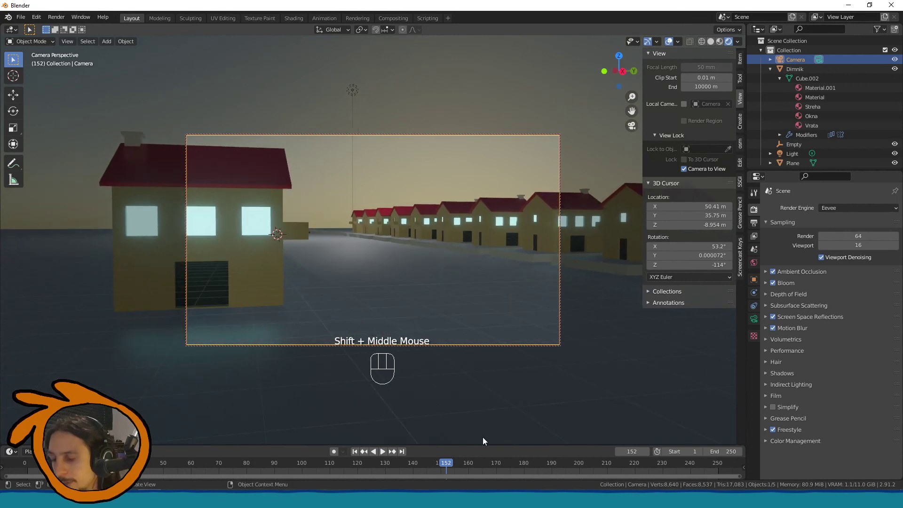
pyautogui.press('F12')
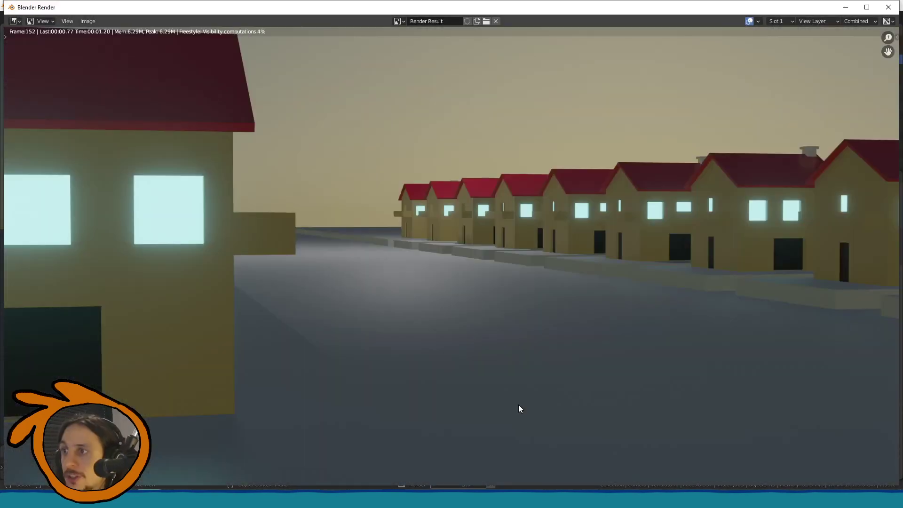